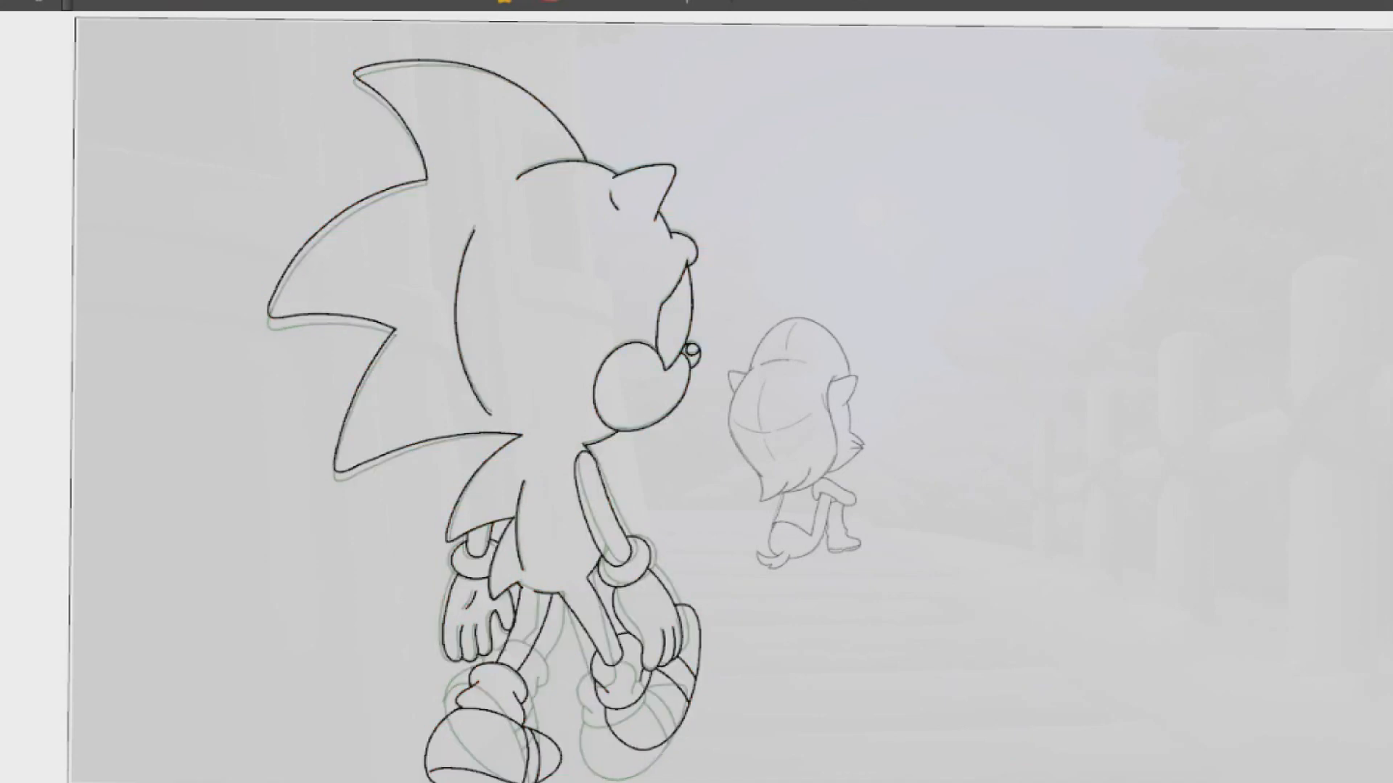
Copy Sonic's head lines, including the back quills and muzzle, from the previous drawing and paste them into the in-between drawing
drag(424, 38, 319, 516)
mouse_move(551, 353)
mouse_down()
mouse_move(612, 29)
mouse_move(424, 38)
mouse_up()
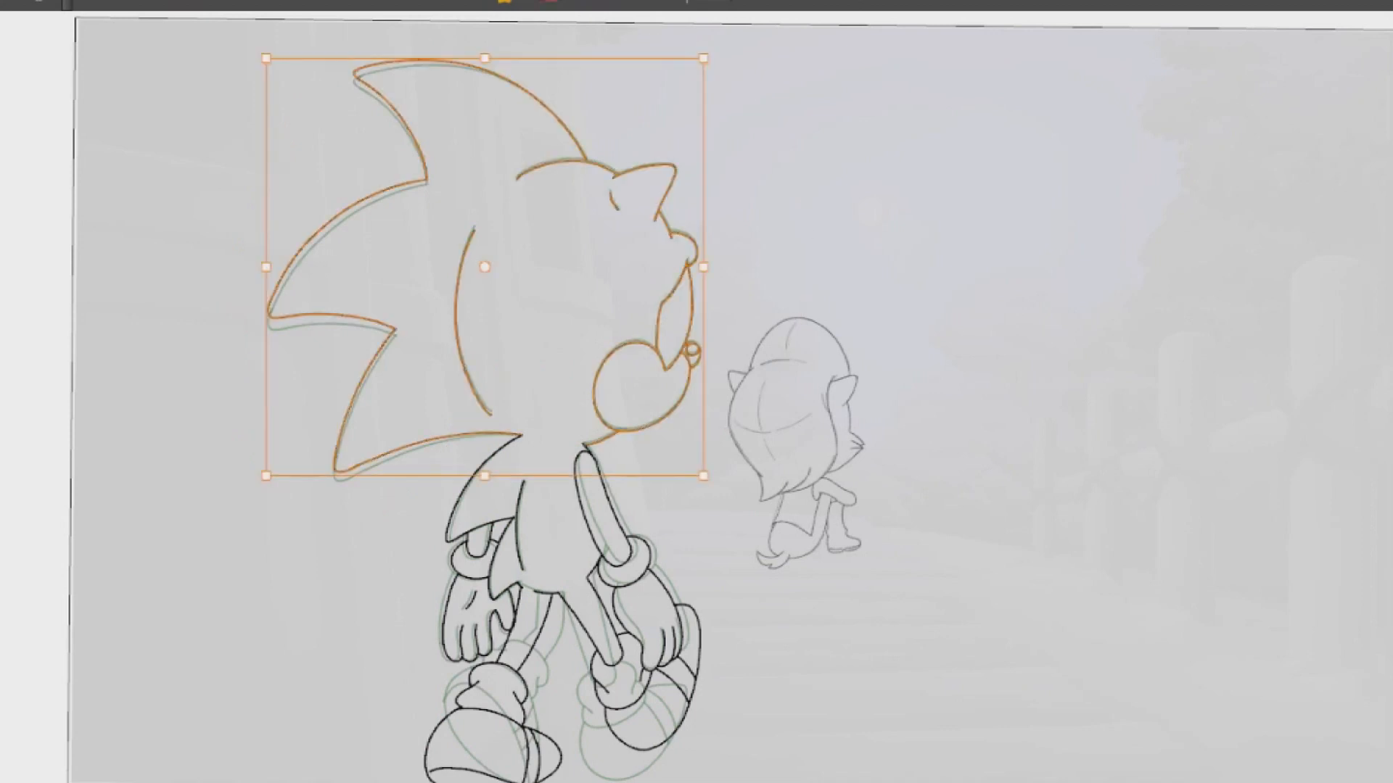
key(period)
key(ctrl+v)
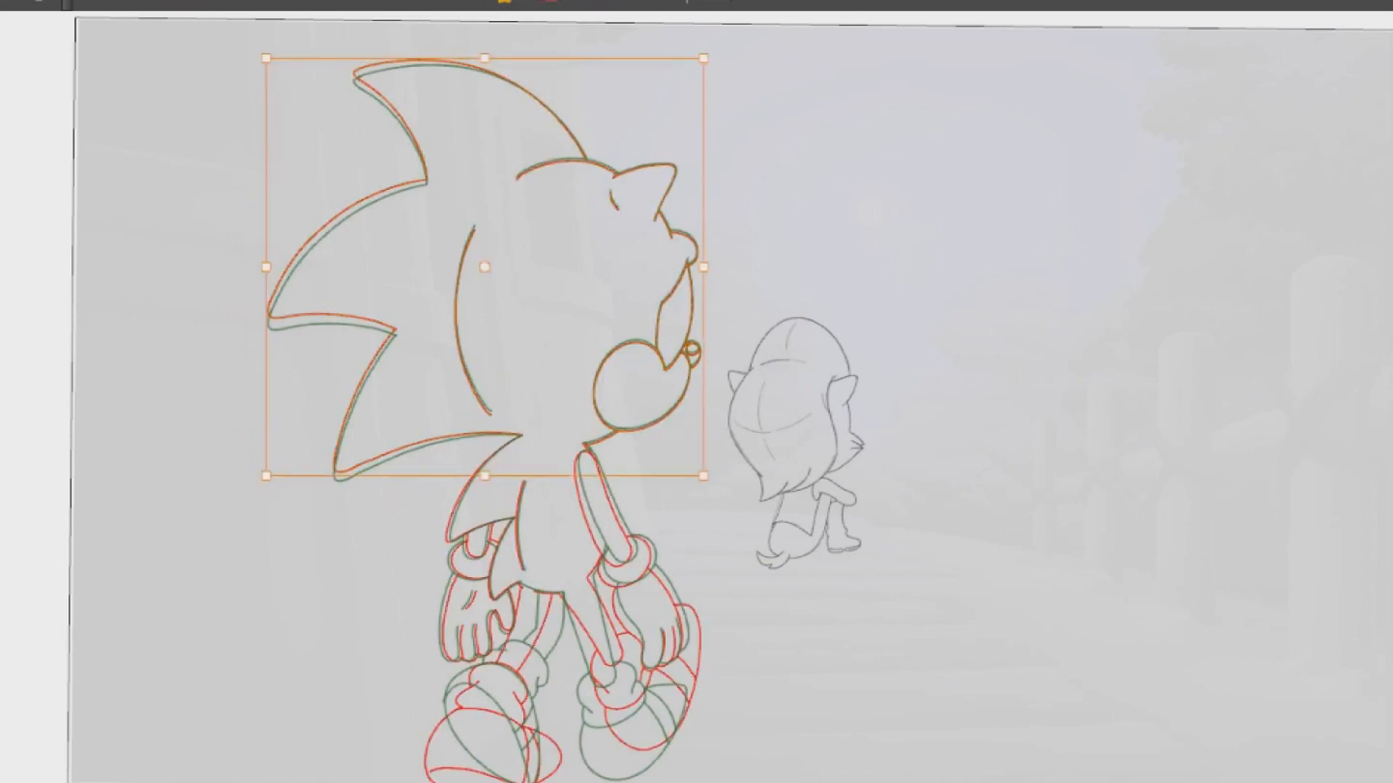
Nudge the pasted head lines upward so they sit midway between the red and green onion-skin outlines
scroll(631, 197, up, 5)
scroll(638, 198, up, 5)
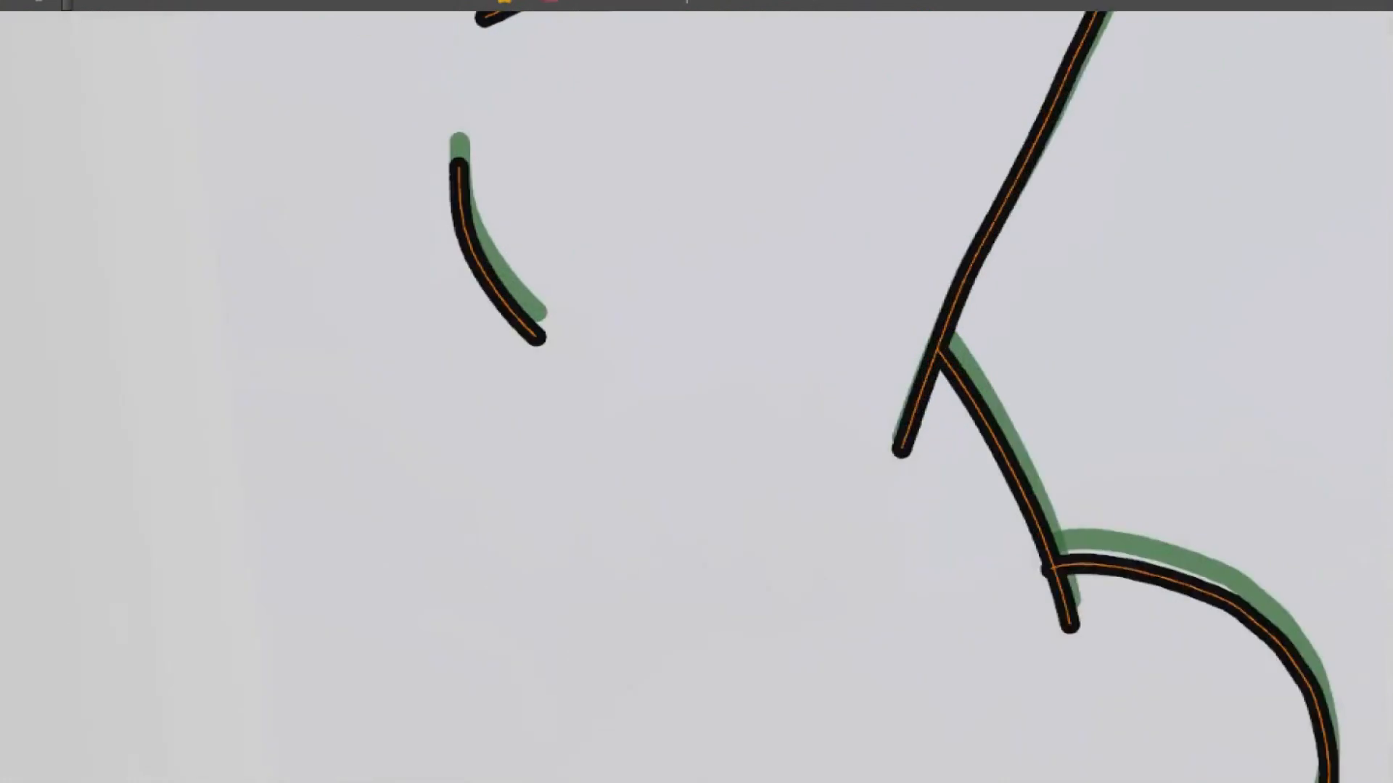
drag(640, 197, 650, 522)
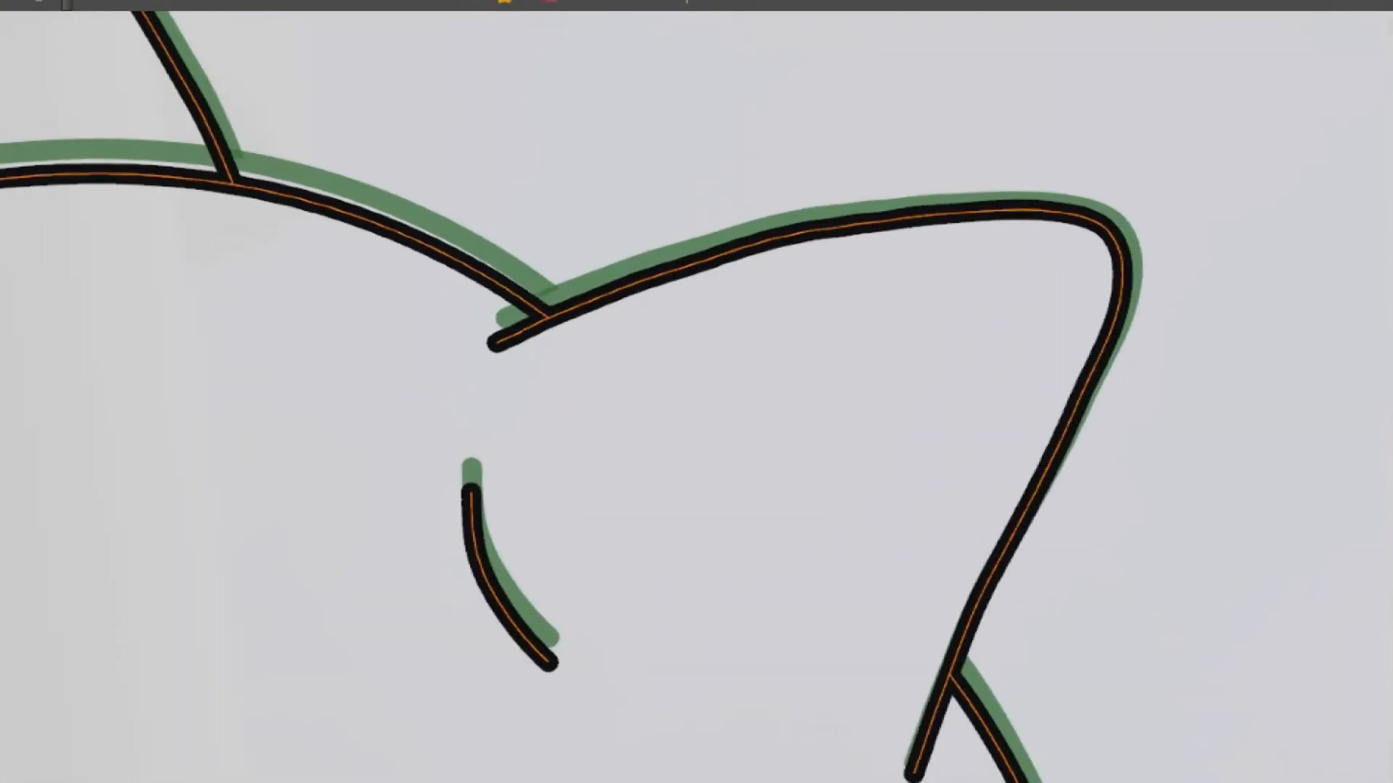
key(Up)
key(Up)
key(Up)
key(Down)
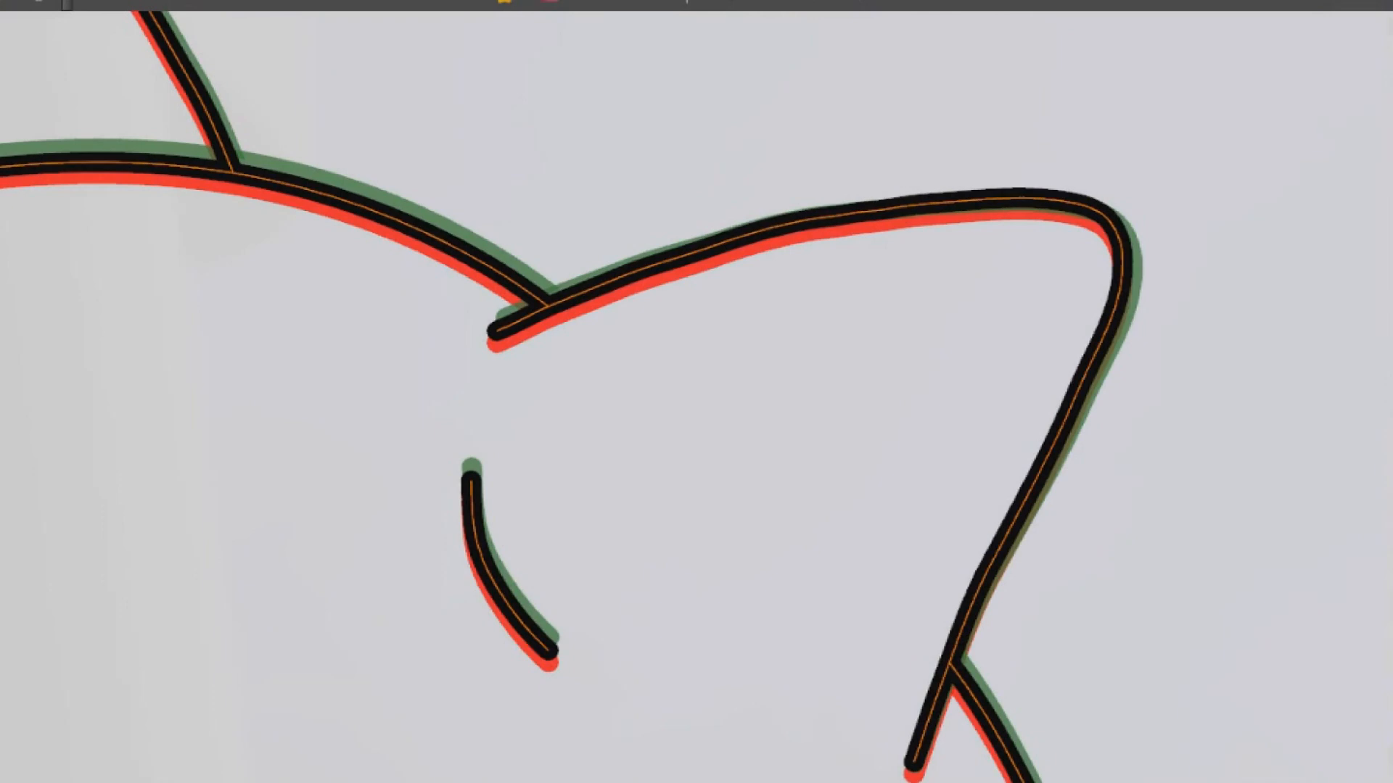
Reshape the tip of the pasted ear so its contour runs between the red and green onion-skin ears
mouse_move(1085, 95)
mouse_down()
mouse_move(1250, 416)
mouse_move(1248, 348)
mouse_up()
drag(1133, 278, 1137, 291)
drag(1060, 194, 1091, 194)
right_click(1090, 193)
drag(812, 483, 957, 212)
click(1207, 389)
scroll(1008, 322, down, 4)
scroll(625, 373, down, 4)
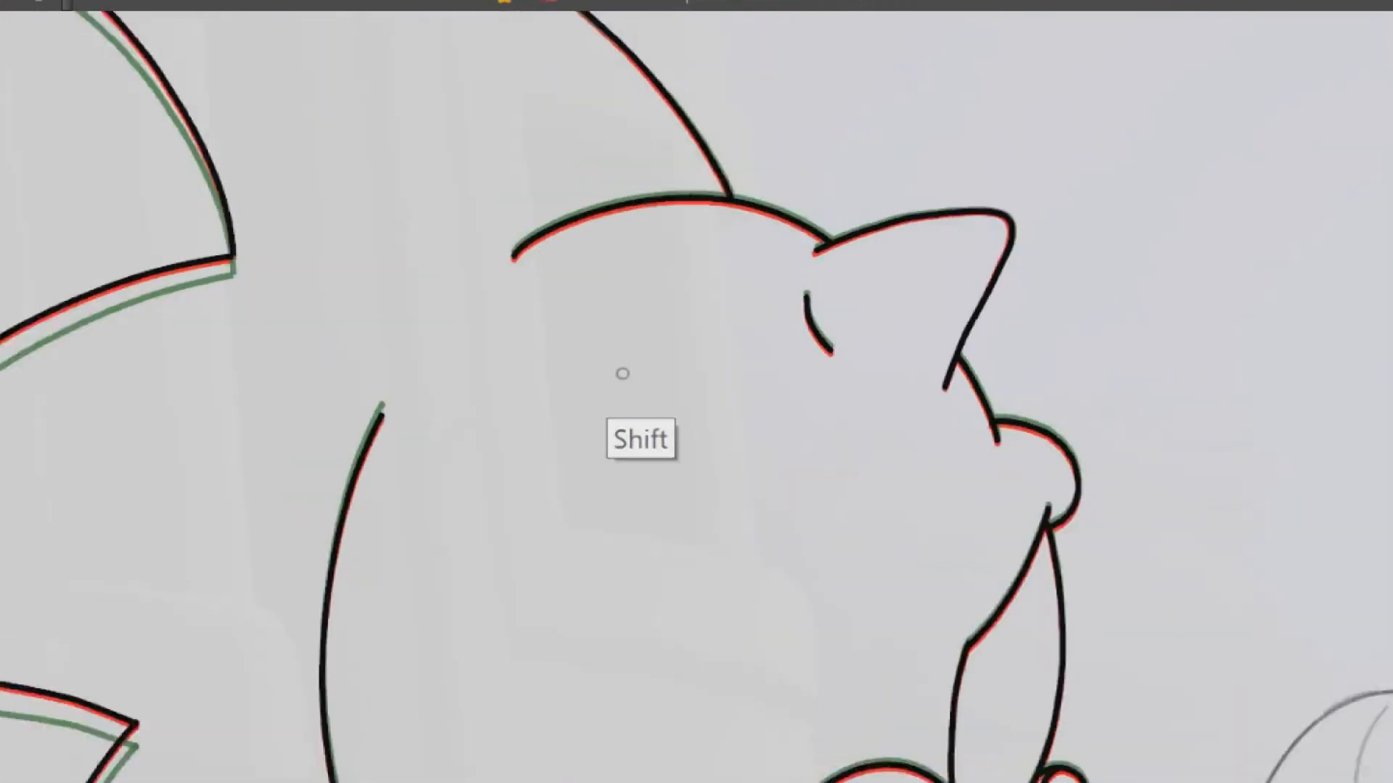
Select the back quills' outline and stretch it downward to run midway between the two onion-skin outlines
drag(625, 374, 727, 319)
mouse_move(758, 92)
mouse_down()
mouse_move(274, 394)
mouse_move(566, 732)
mouse_up()
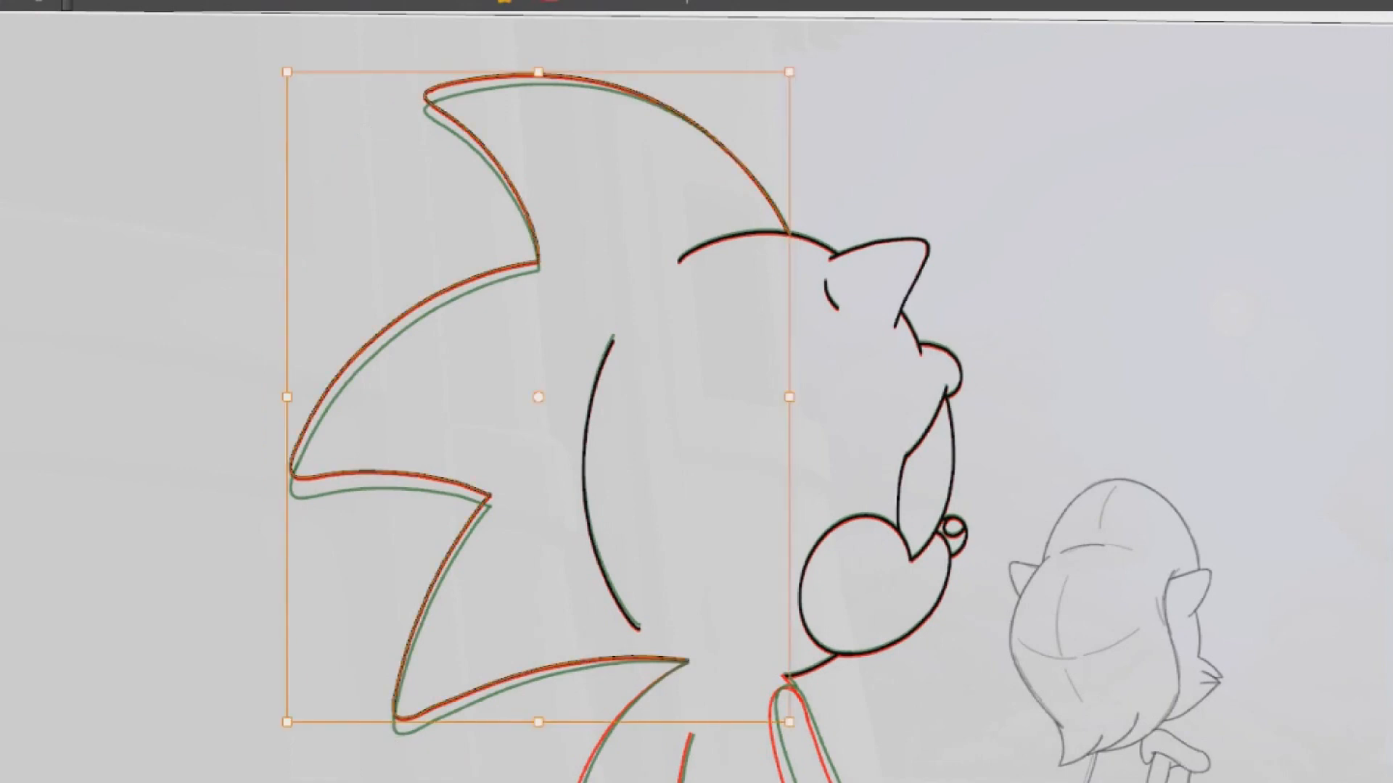
click(281, 188)
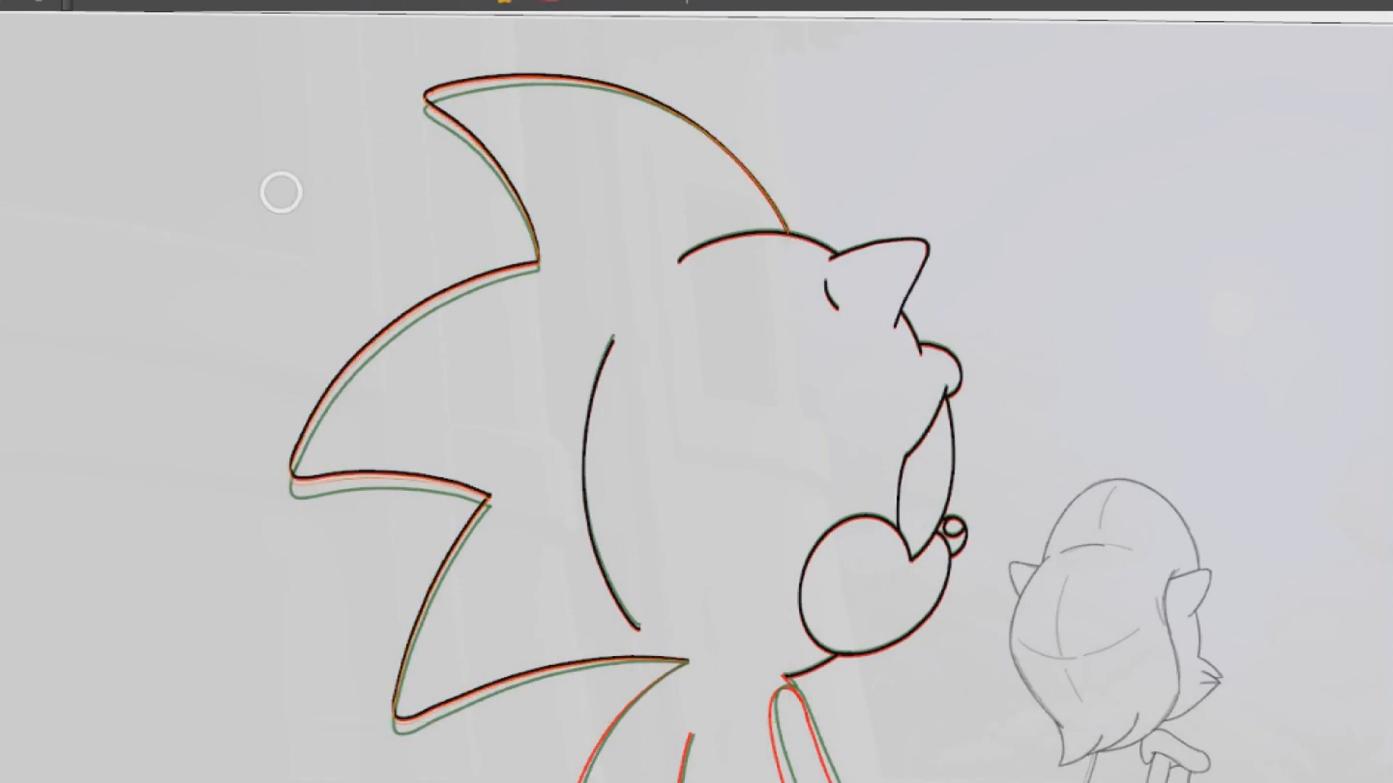
key(ctrl+shift+z)
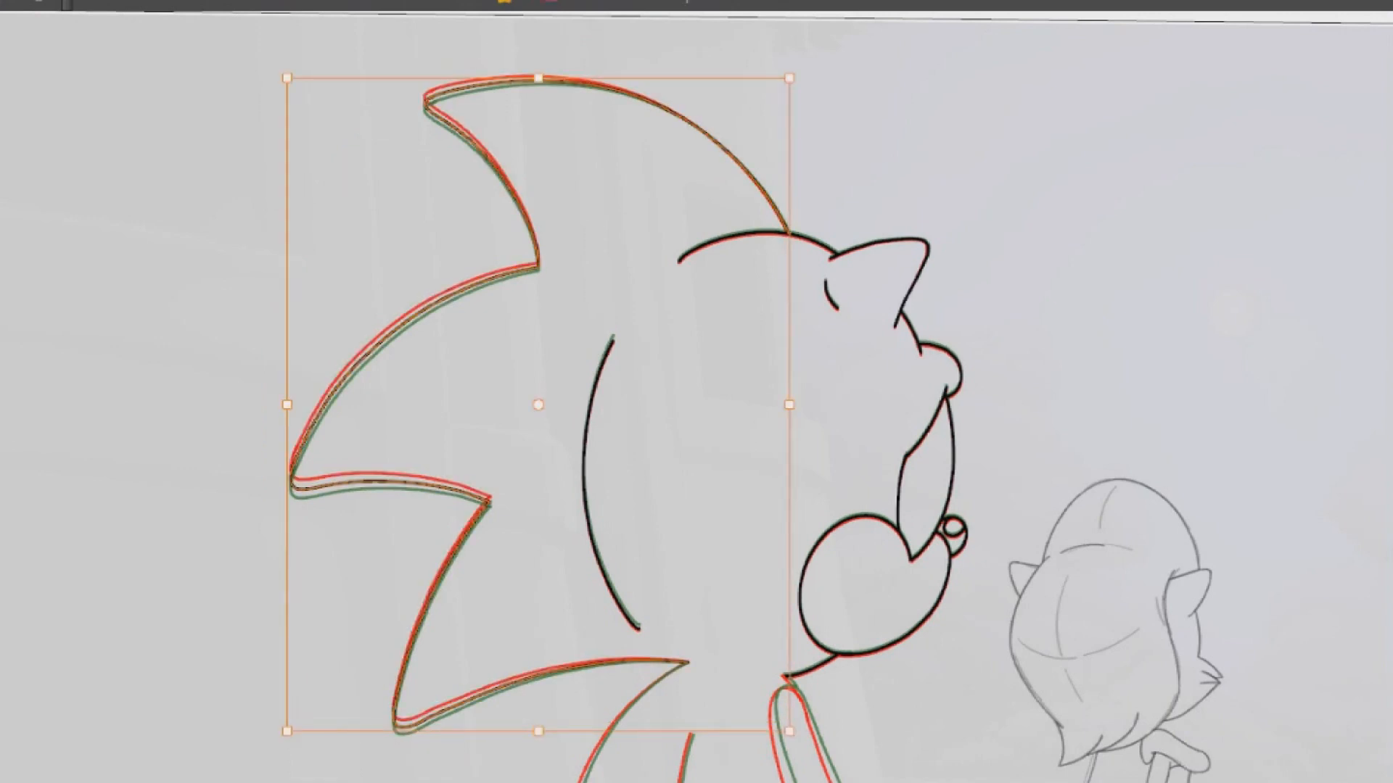
Copy the quill below the head from the previous drawing and paste it into the in-between drawing
drag(696, 581, 720, 198)
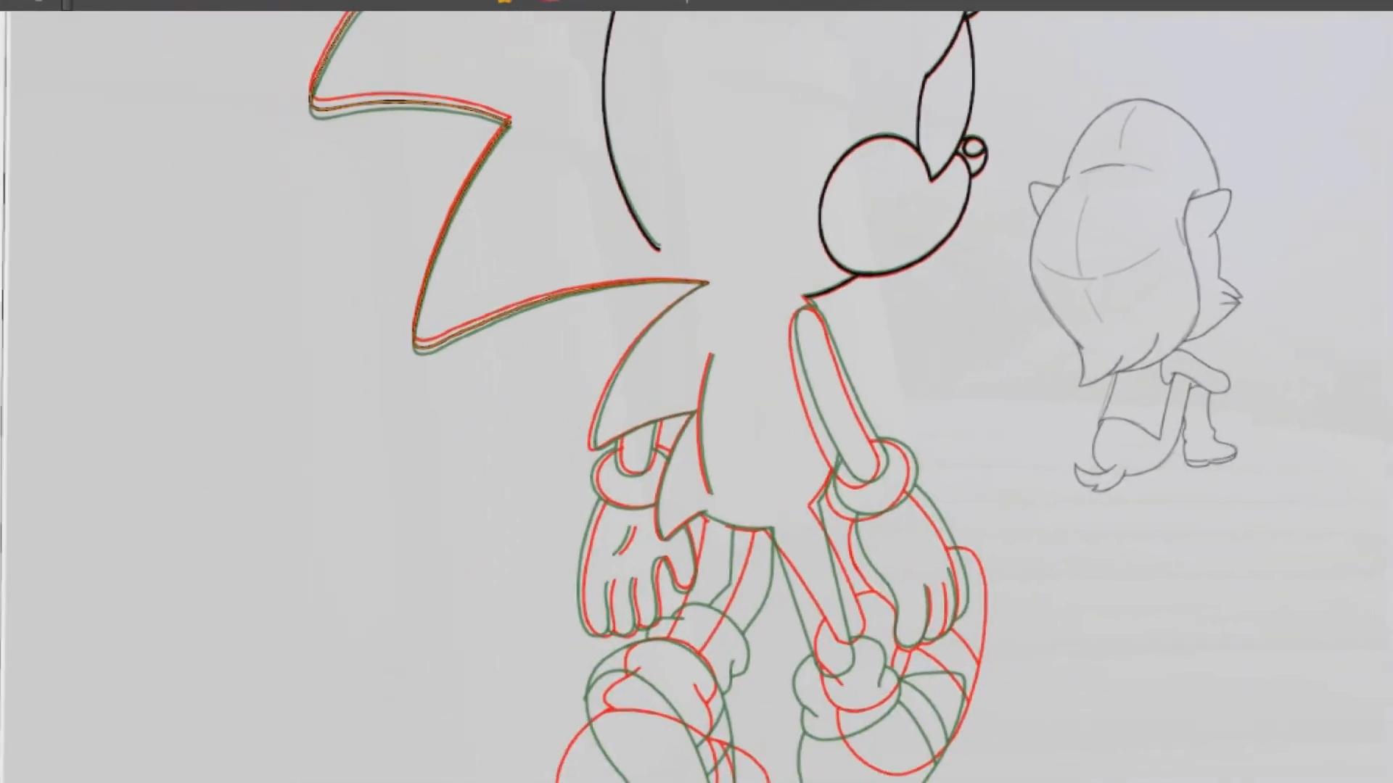
scroll(682, 348, up, 6)
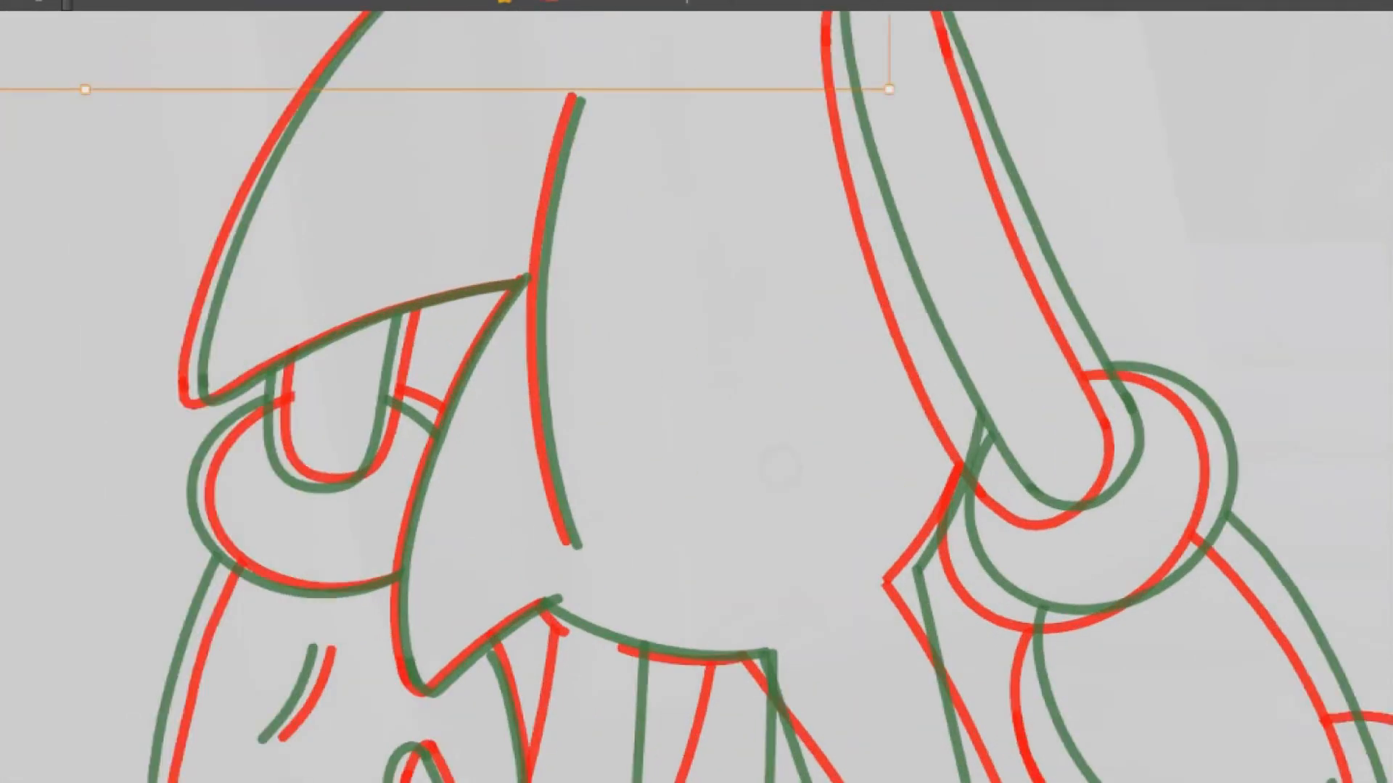
drag(682, 348, 689, 378)
key(comma)
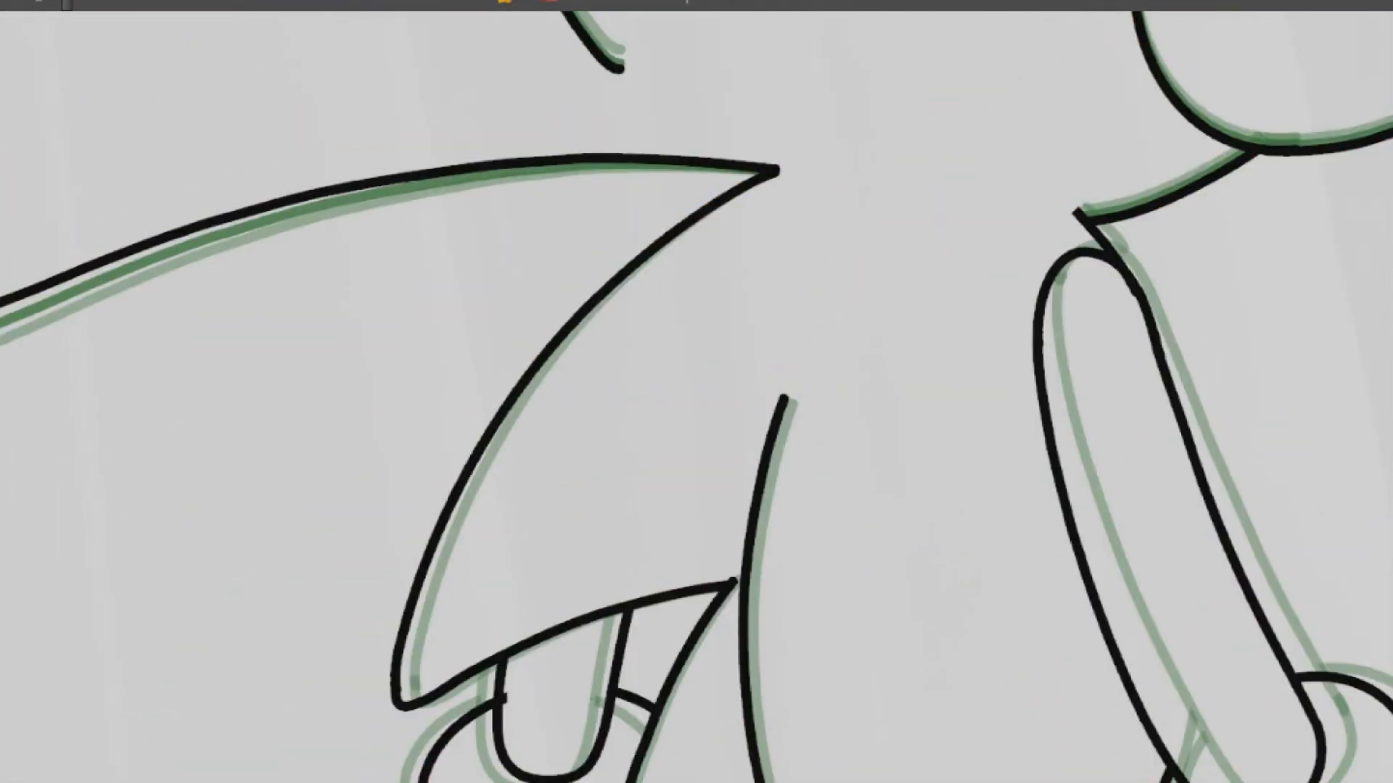
mouse_move(508, 435)
mouse_down()
mouse_move(622, 381)
mouse_move(631, 363)
mouse_up()
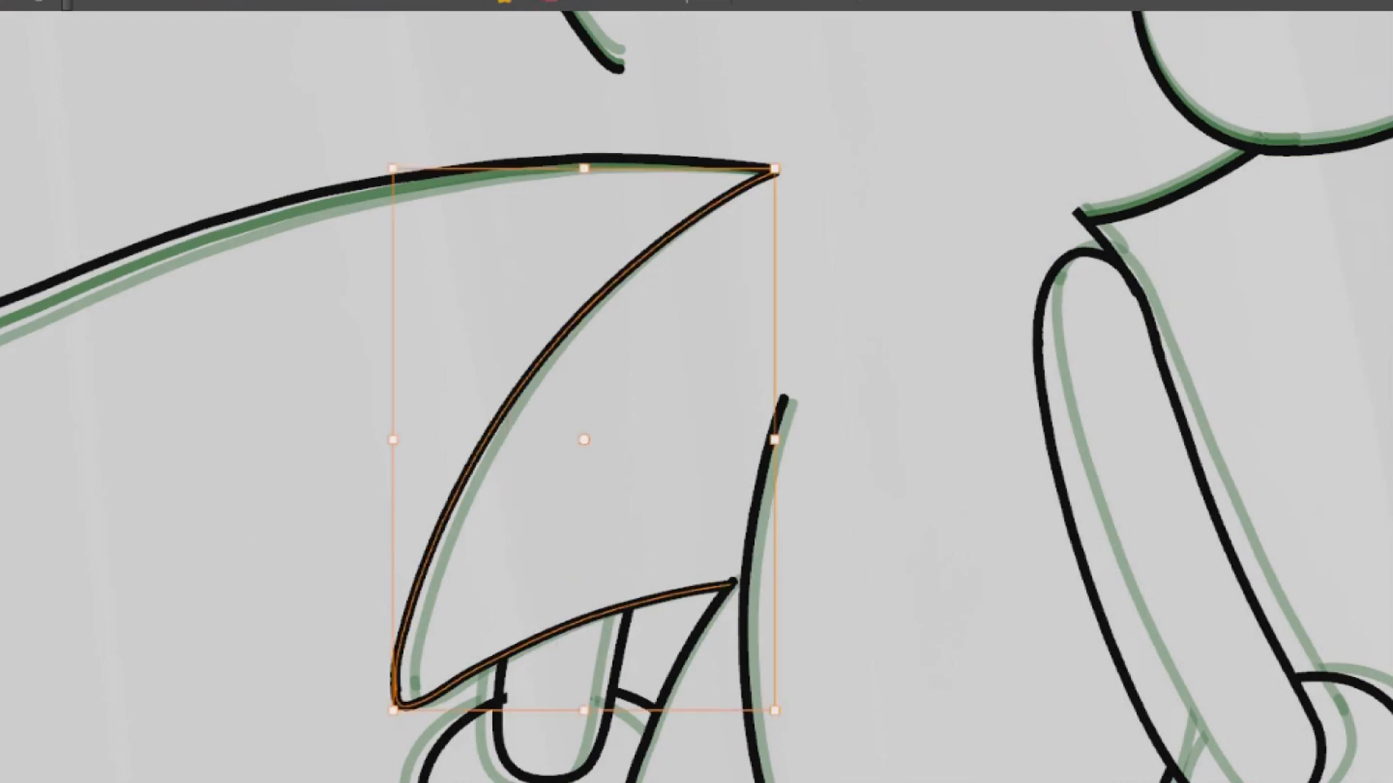
key(period)
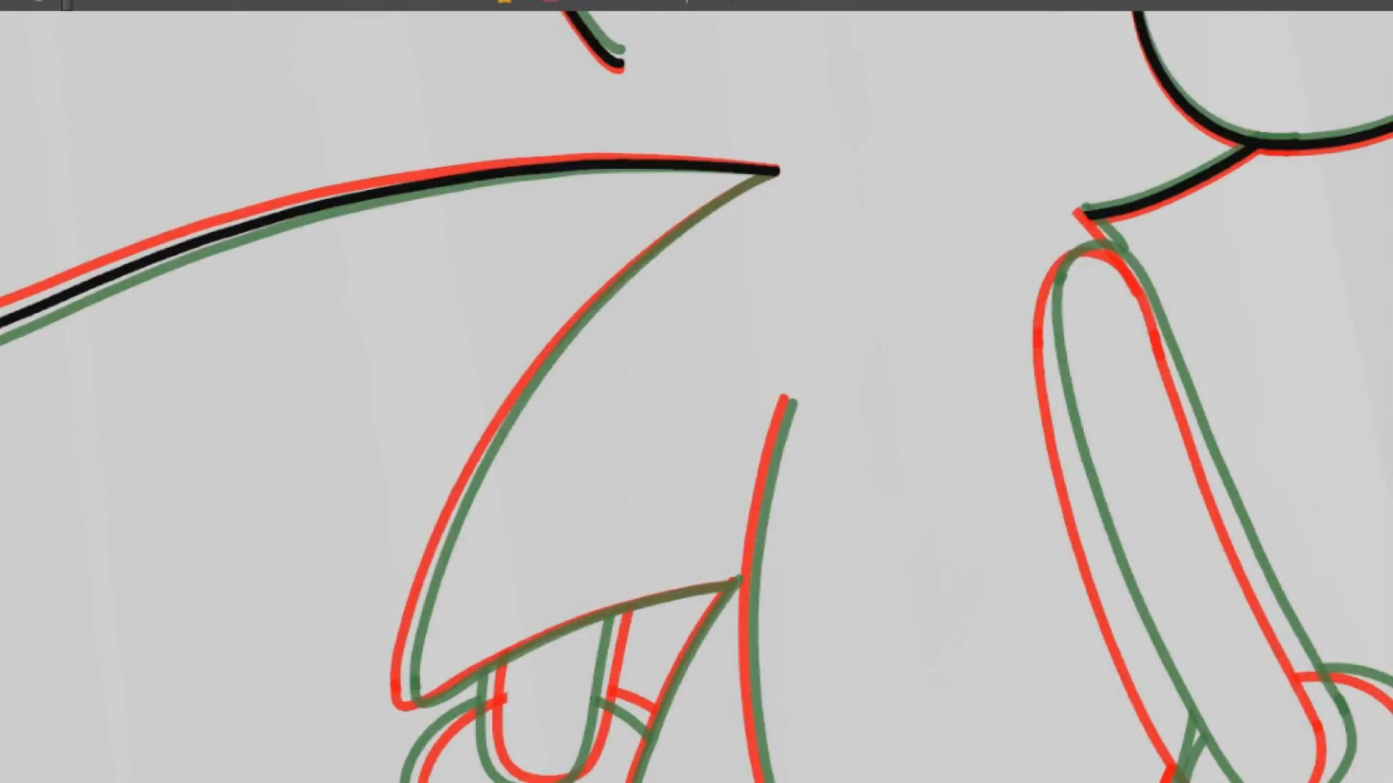
key(comma)
Stretch the pasted quill slightly and reshape its tip and outer curve to fall between the onion-skin outlines
drag(584, 711, 584, 720)
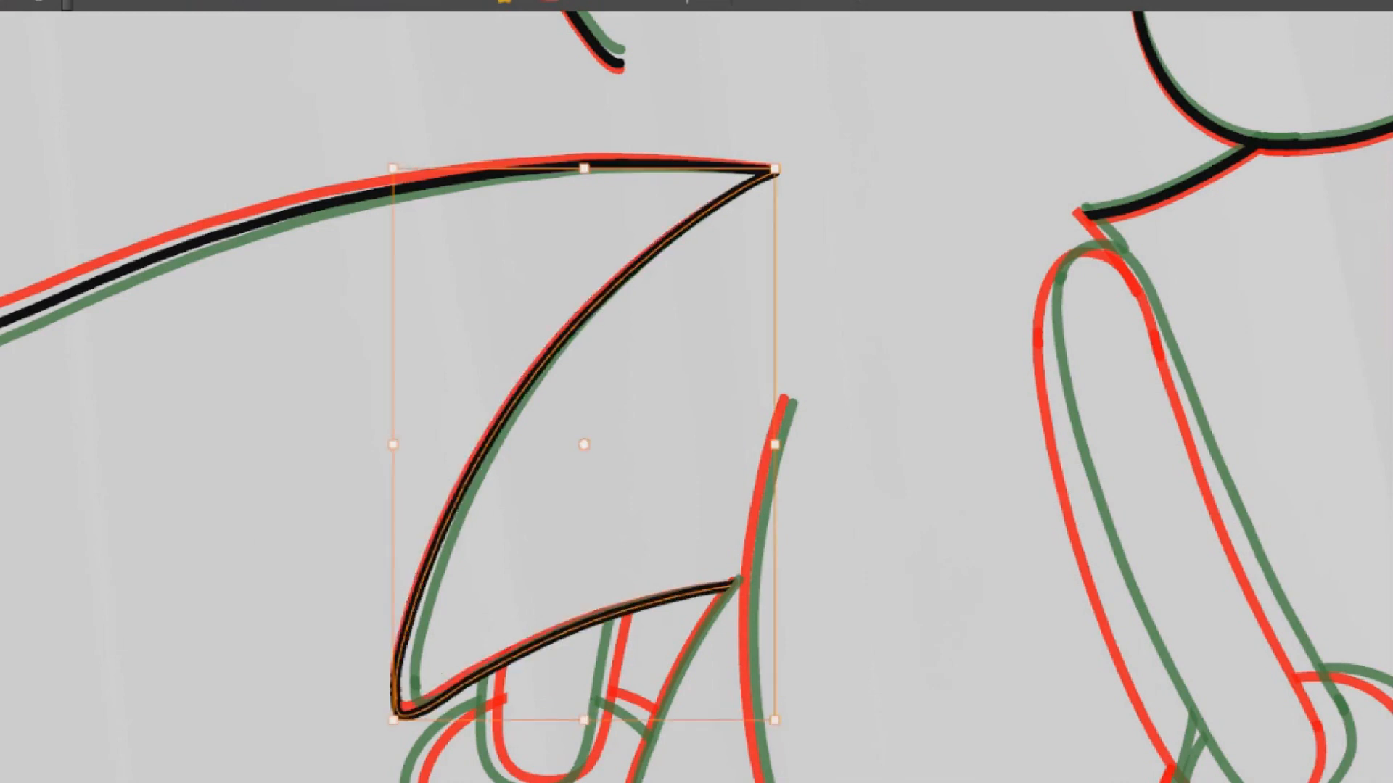
key(period)
key(comma)
key(period)
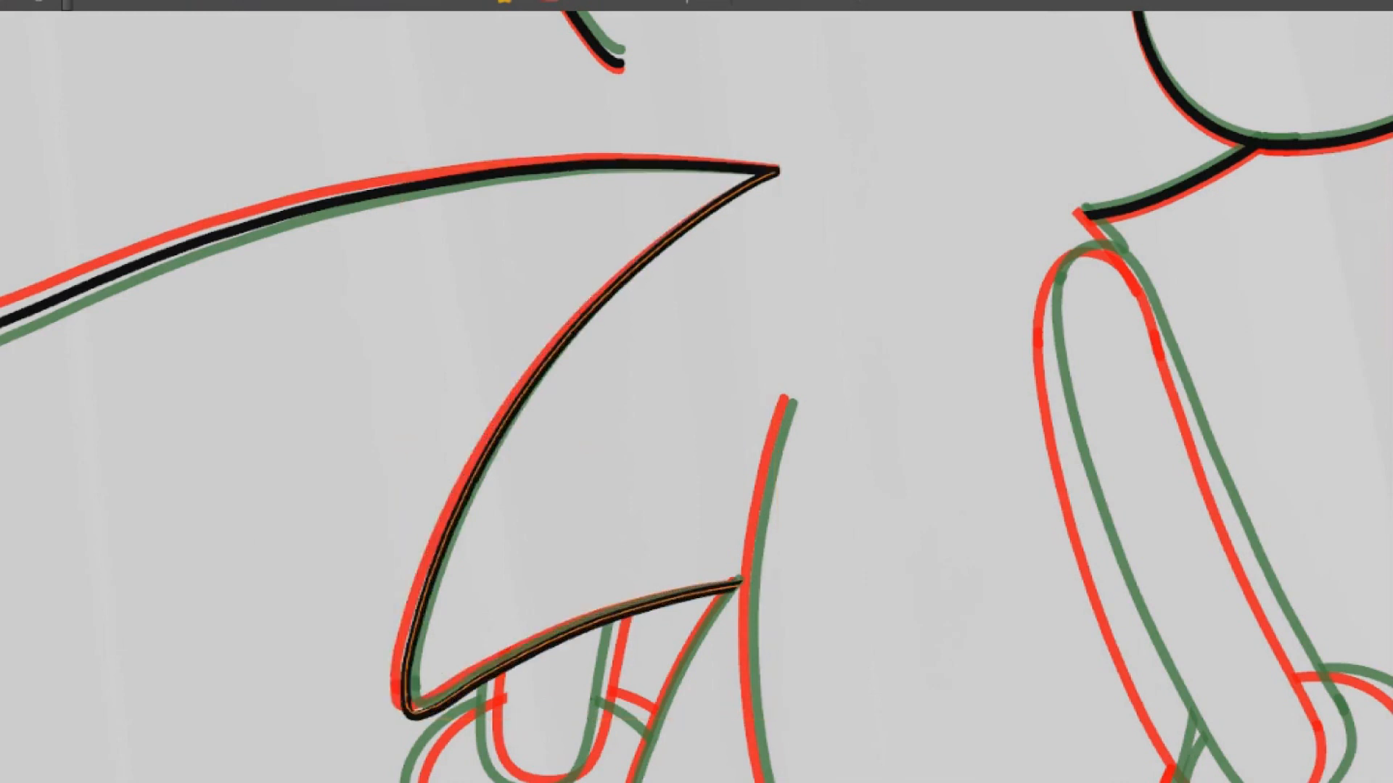
right_click(401, 383)
click(464, 607)
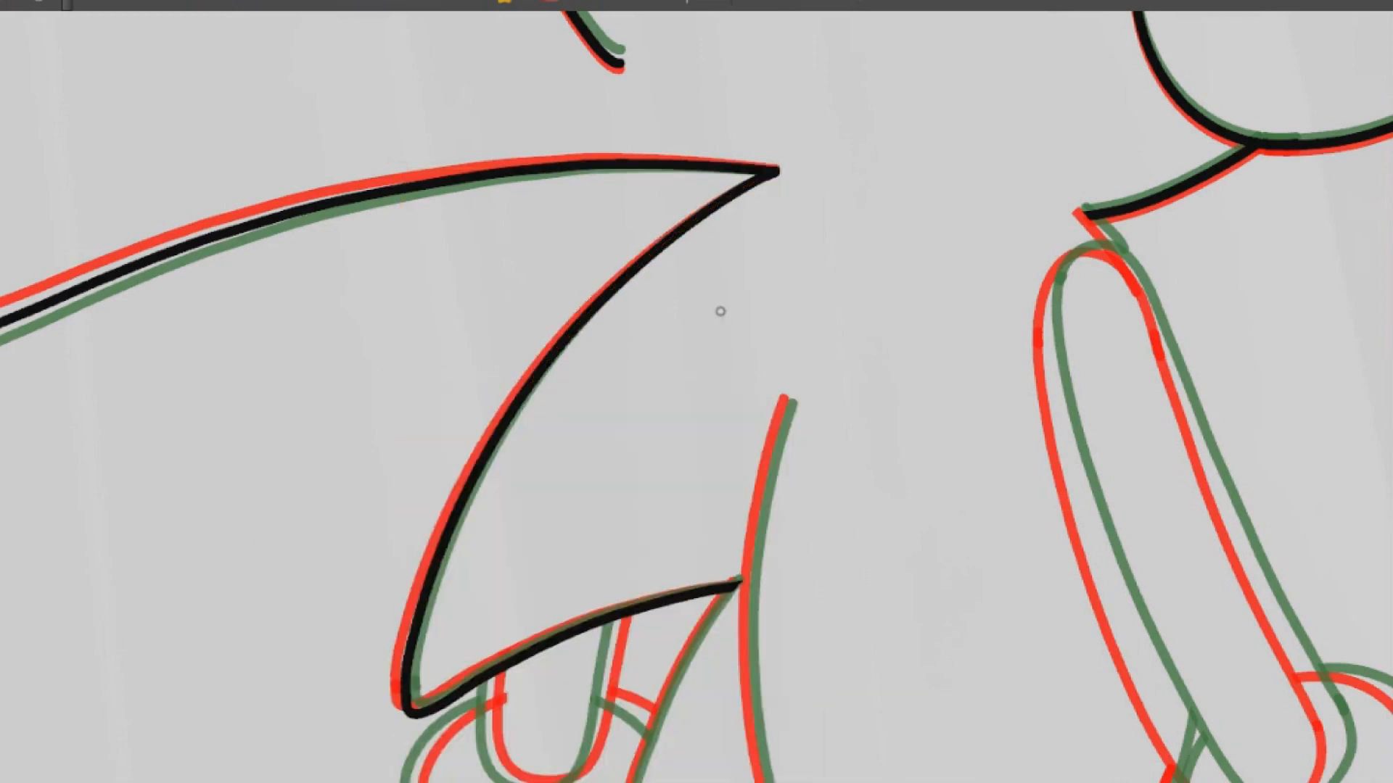
click(537, 373)
drag(507, 417, 499, 412)
Copy the small lowest quill above the hand from the previous drawing and paste it into the in-between drawing
drag(697, 580, 627, 179)
key(comma)
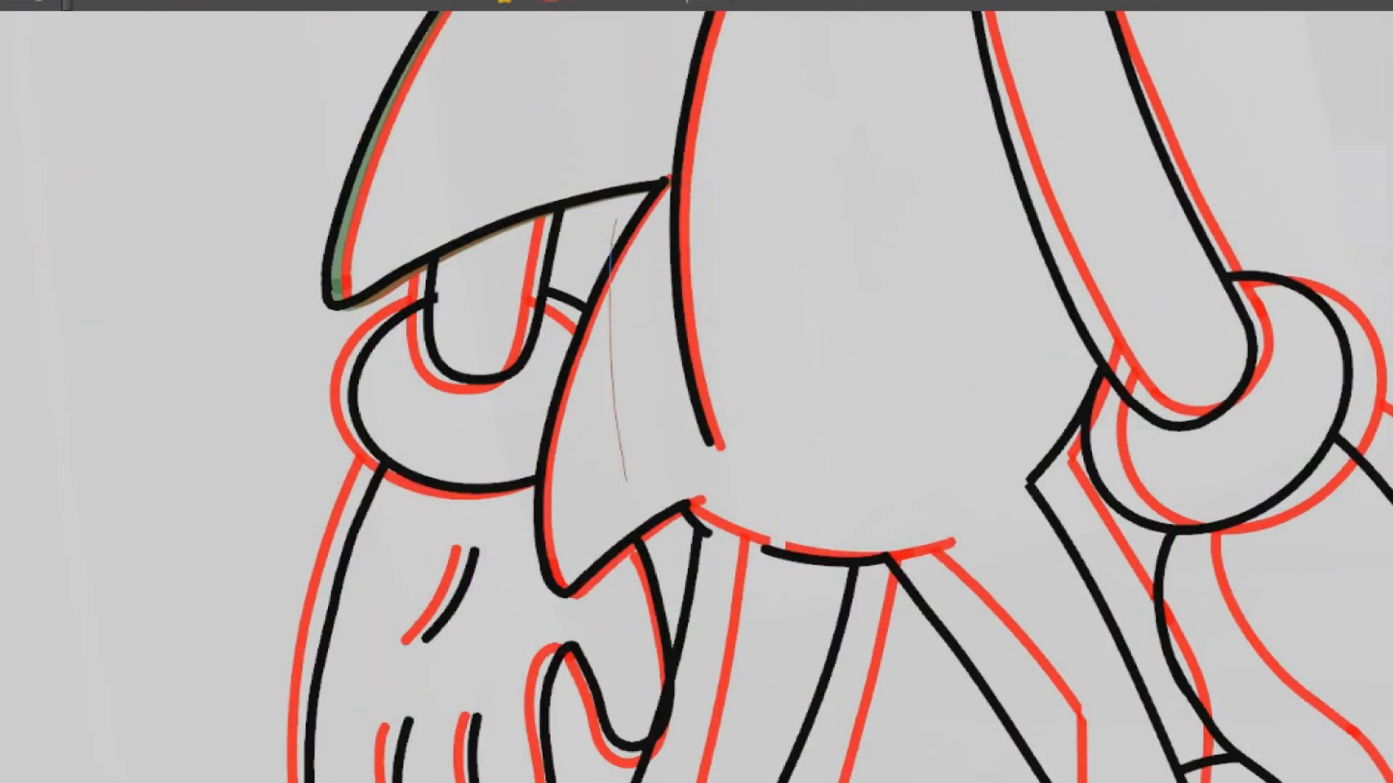
drag(636, 533, 644, 512)
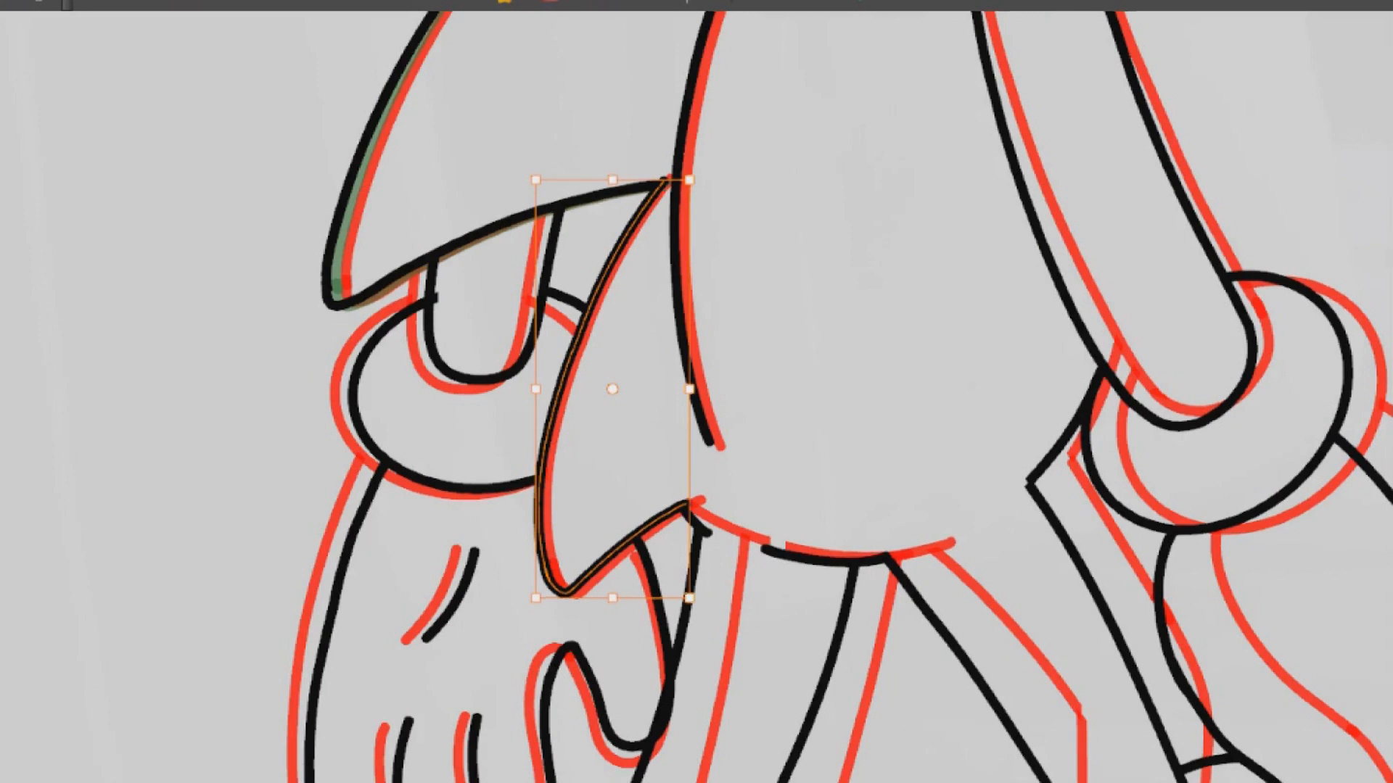
key(period)
key(ctrl+v)
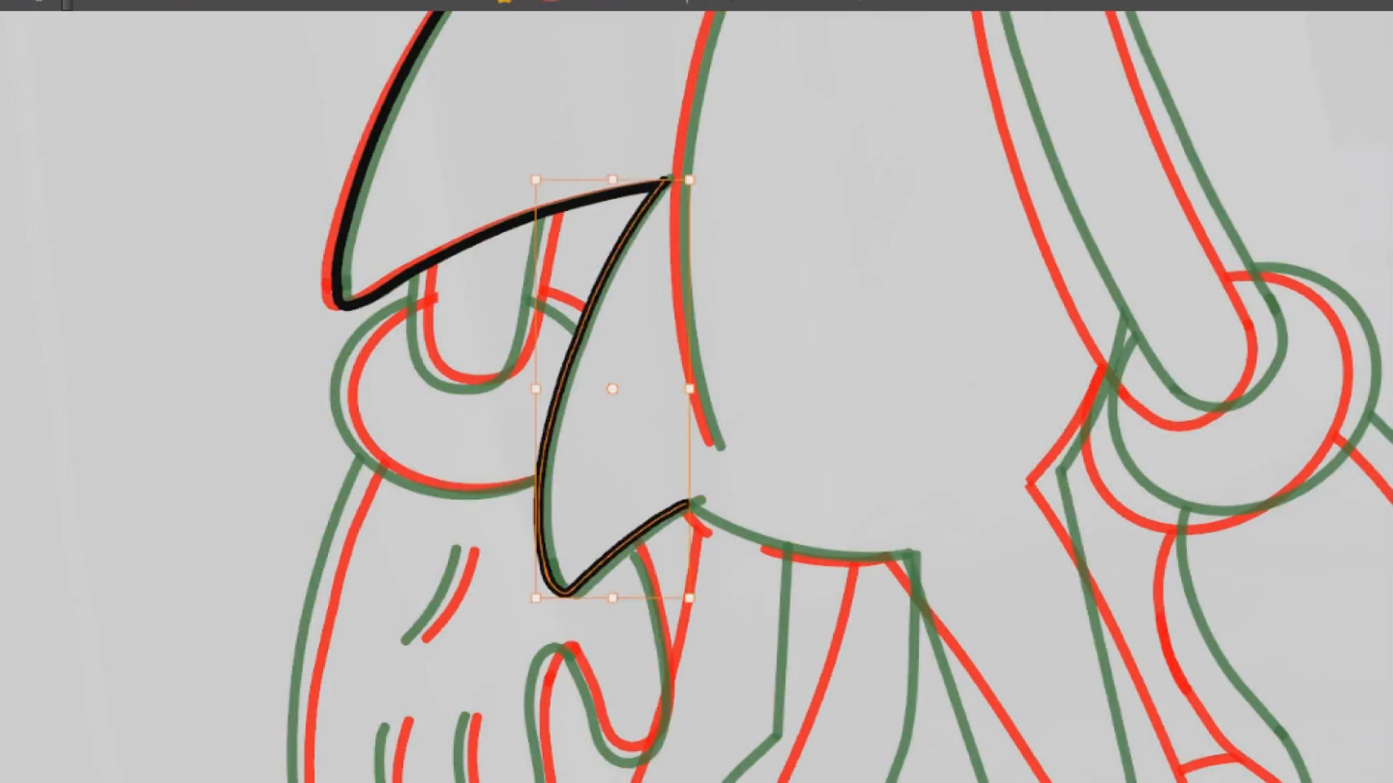
Fine-tune the small quill's outer curve and tip to lie between the onion-skin outlines
drag(536, 267, 535, 271)
drag(644, 601, 649, 603)
drag(532, 339, 536, 339)
drag(647, 603, 647, 602)
right_click(644, 602)
click(533, 350)
key(Escape)
Copy the curved line along the back from the previous drawing and paste it into the in-between drawing
drag(880, 366, 838, 526)
scroll(882, 416, down, 2)
scroll(882, 416, down, 2)
key(comma)
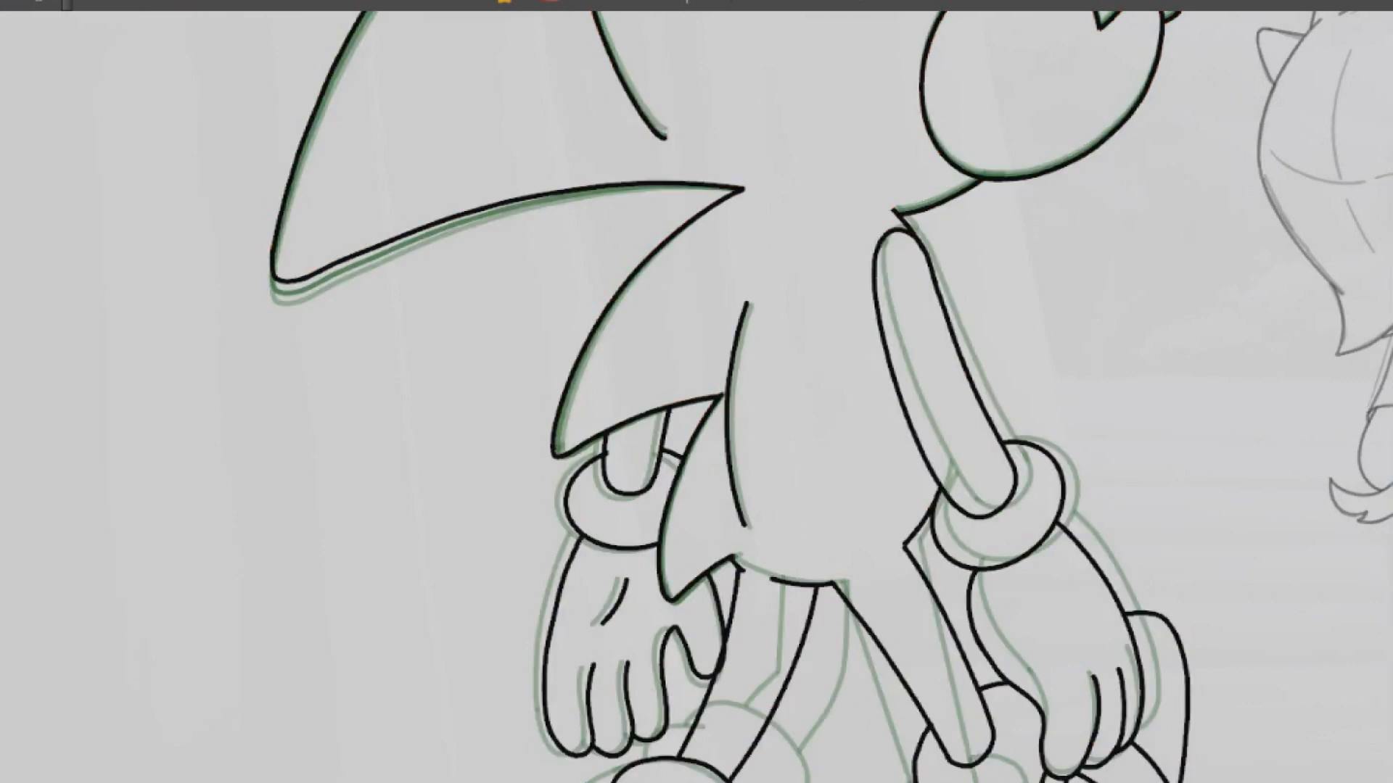
scroll(754, 391, up, 3)
drag(776, 381, 687, 298)
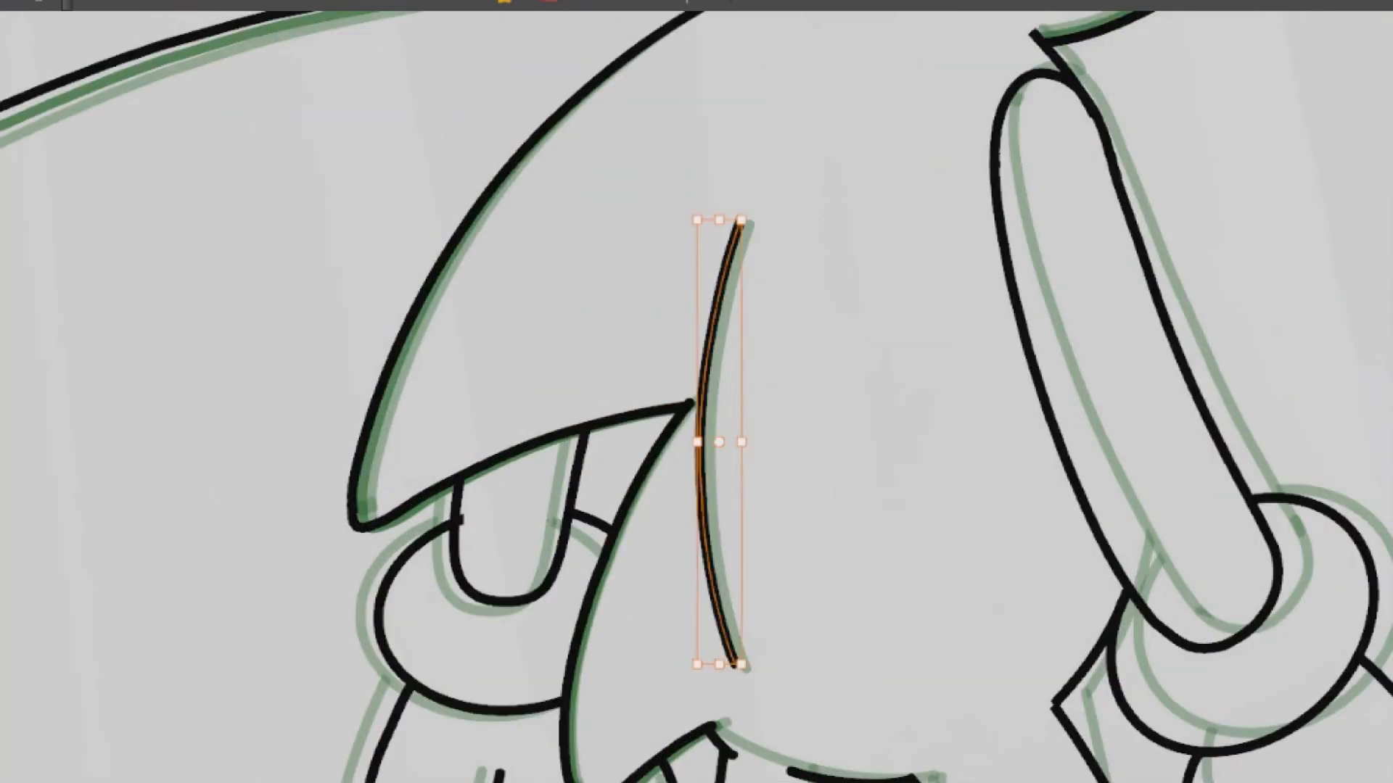
key(period)
key(ctrl+v)
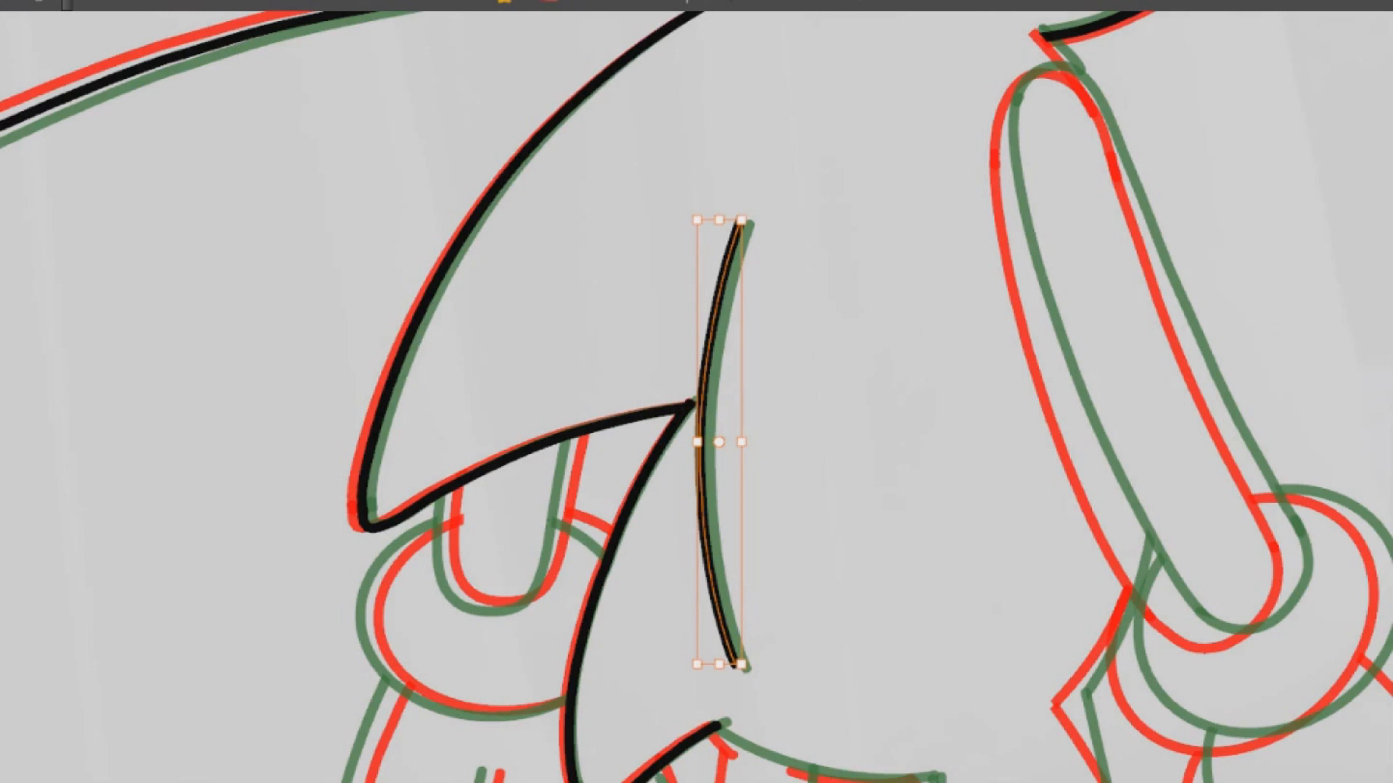
key(ctrl+z)
key(ctrl+v)
Nudge the pasted back line right and slightly down to centre it between the red and green onion-skin lines
key(Right)
key(Right)
key(Left)
key(Down)
drag(725, 580, 566, 148)
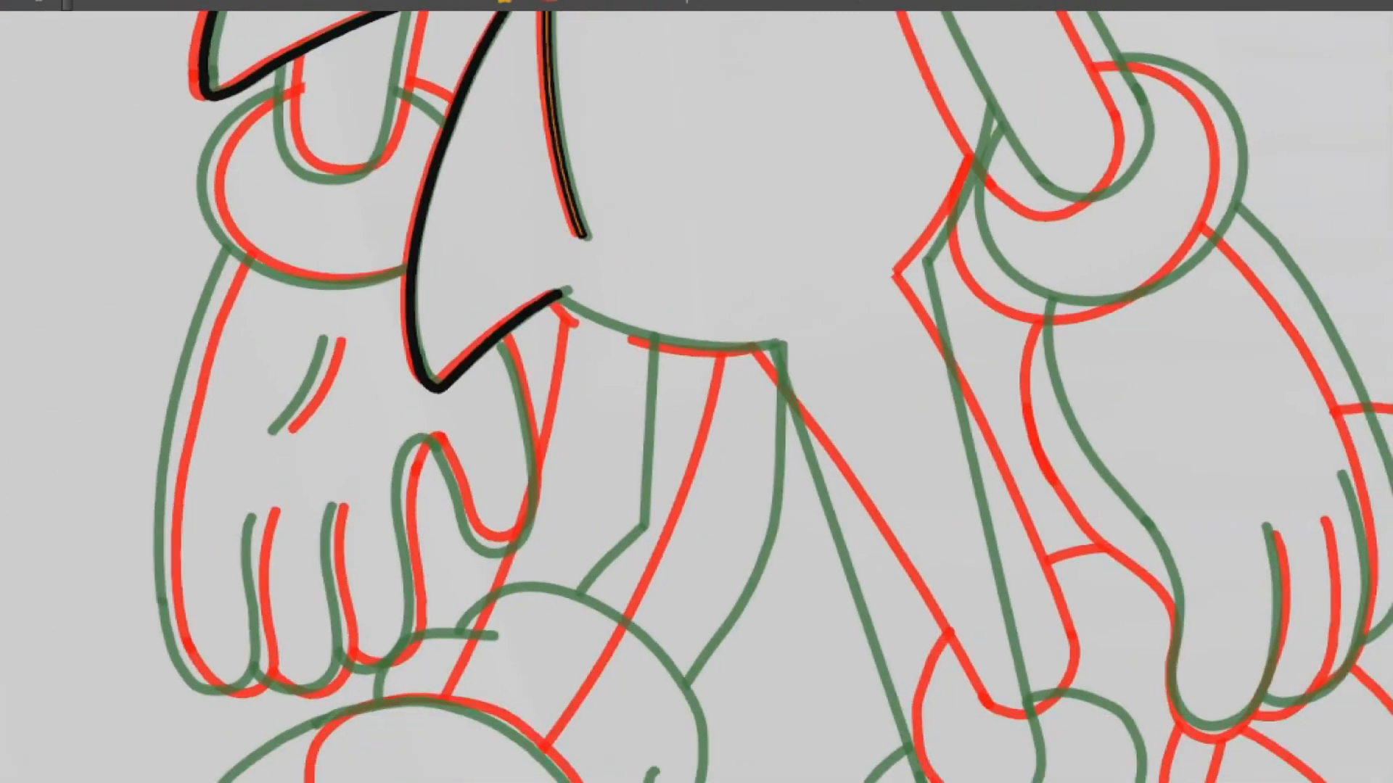
scroll(312, 218, up, 6)
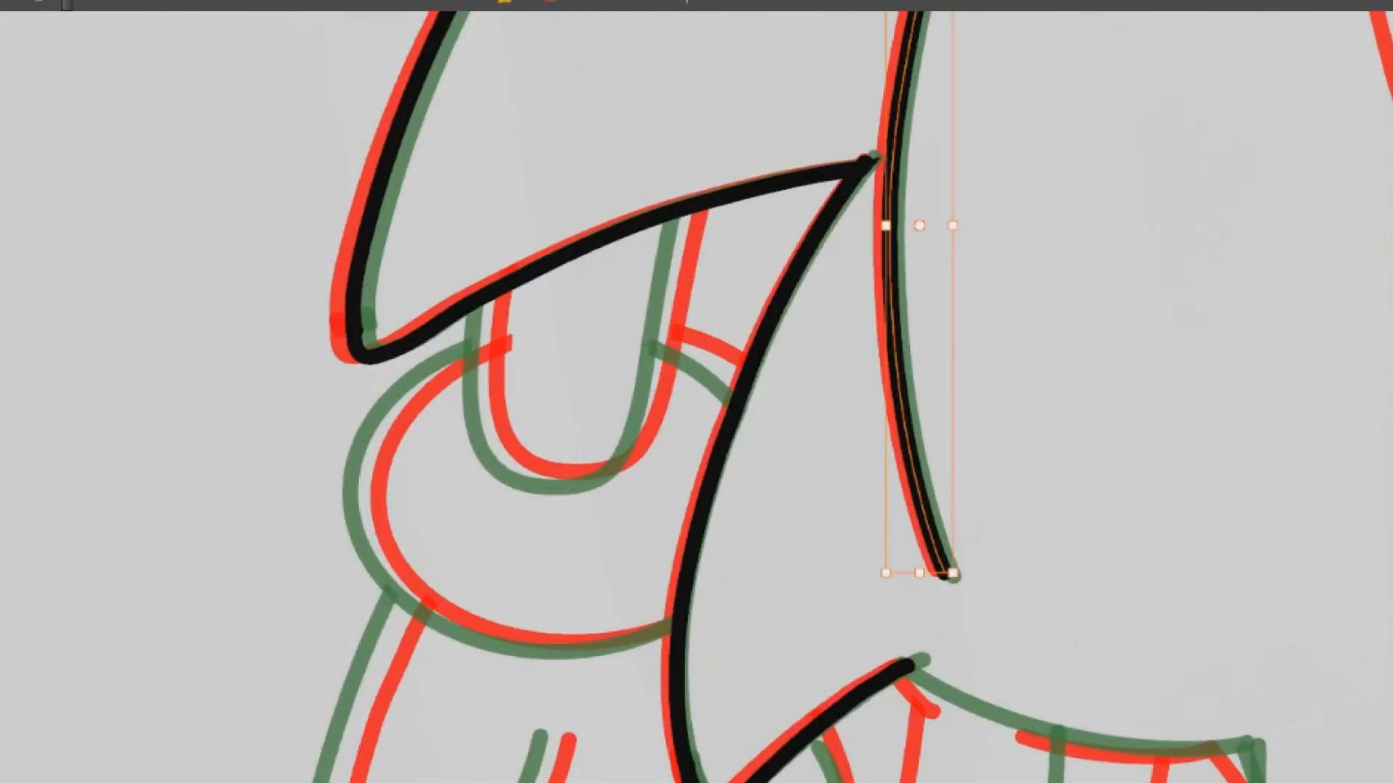
key(o)
mouse_move(344, 378)
mouse_down()
mouse_move(702, 626)
mouse_move(732, 697)
mouse_up()
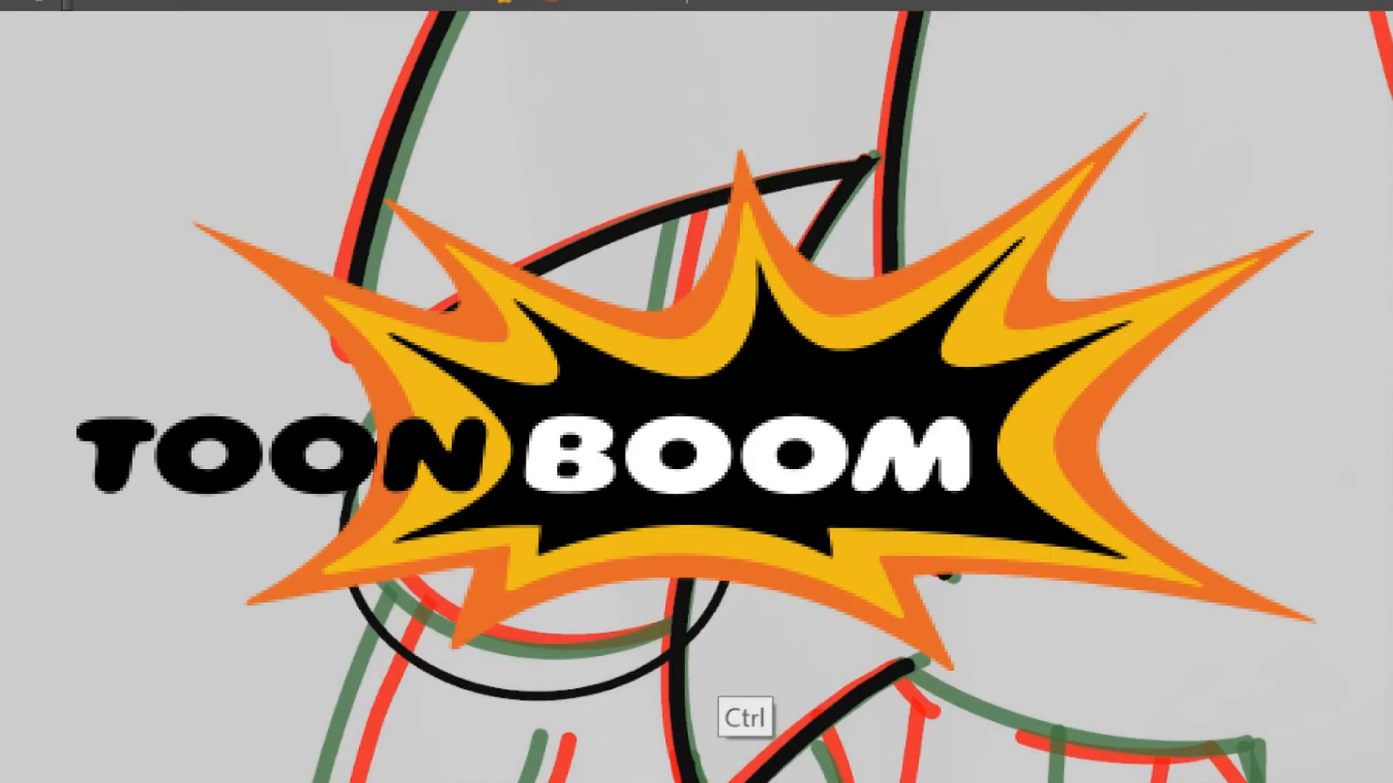
key(ctrl)
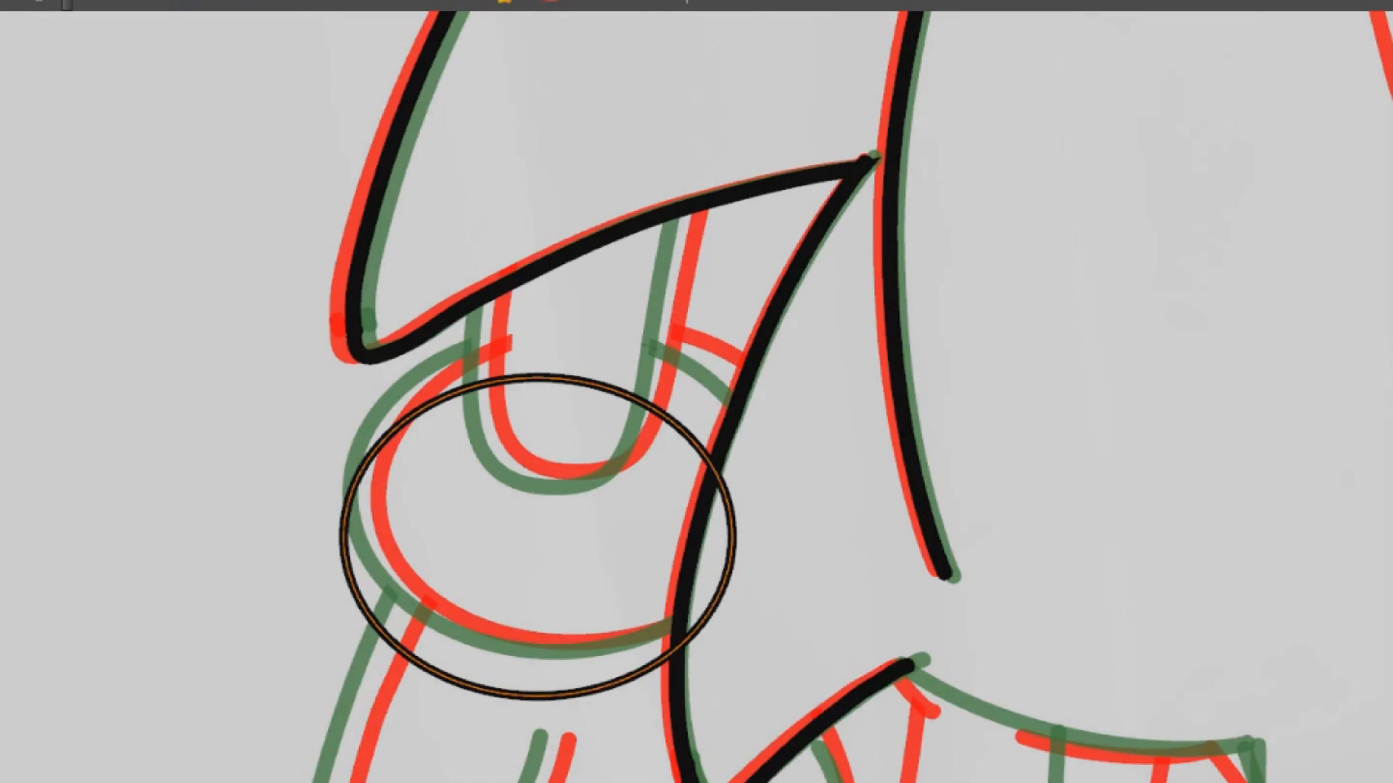
key(ctrl)
key(ctrl)
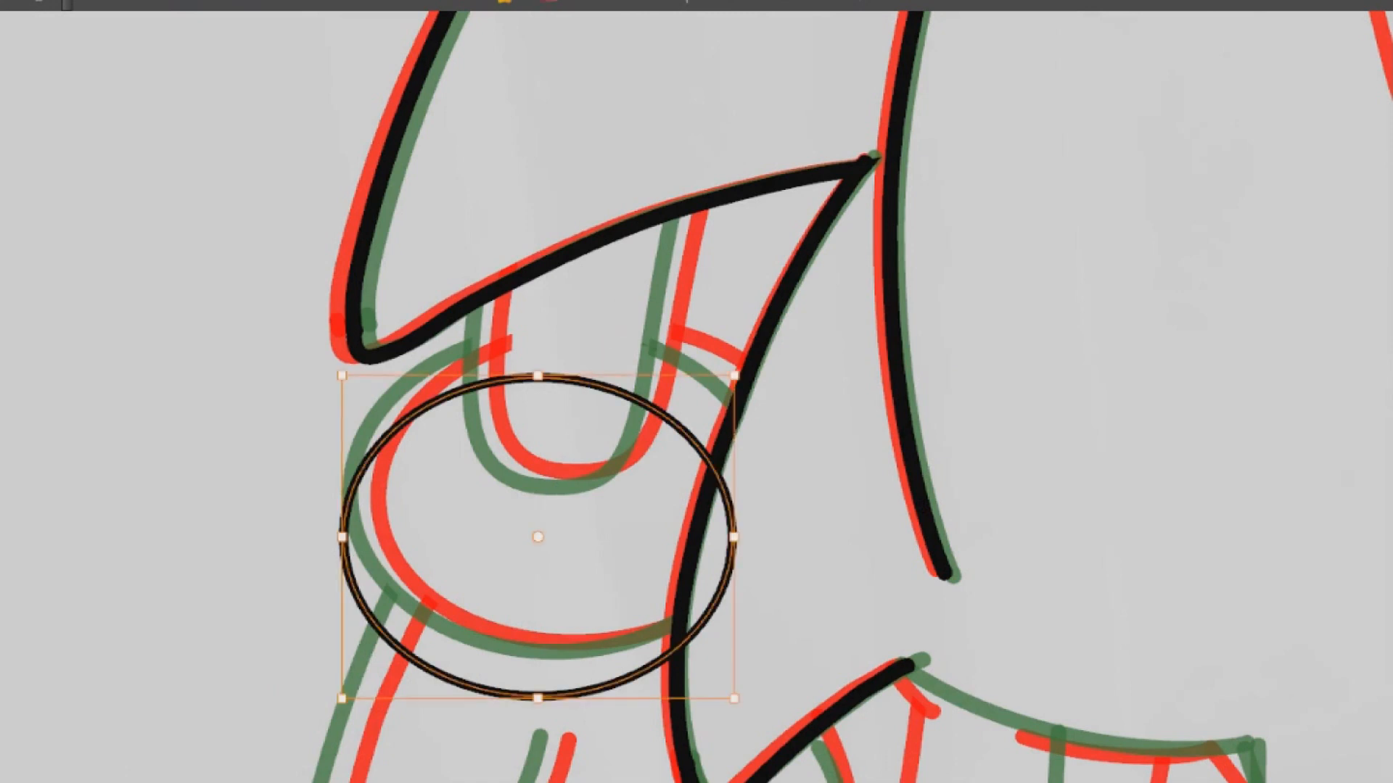
key(Delete)
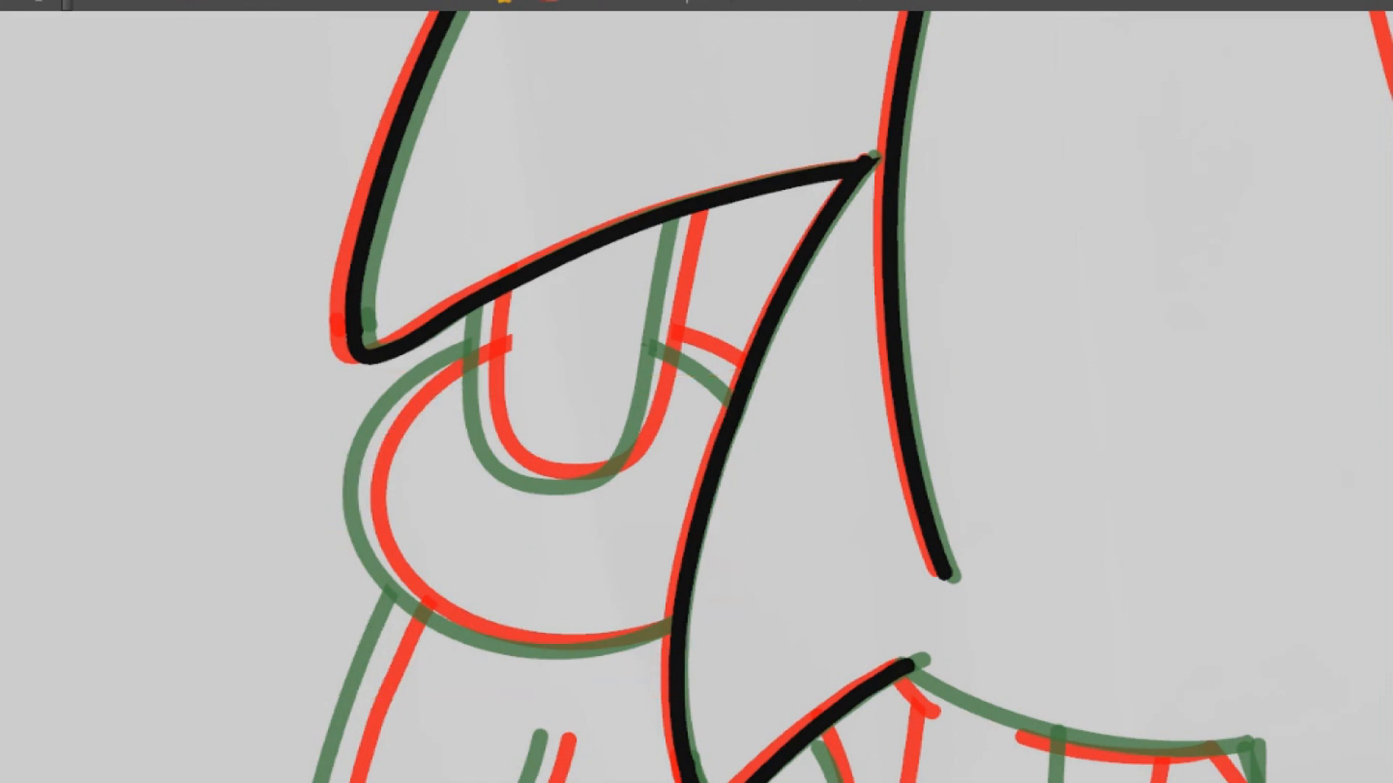
drag(341, 372, 675, 640)
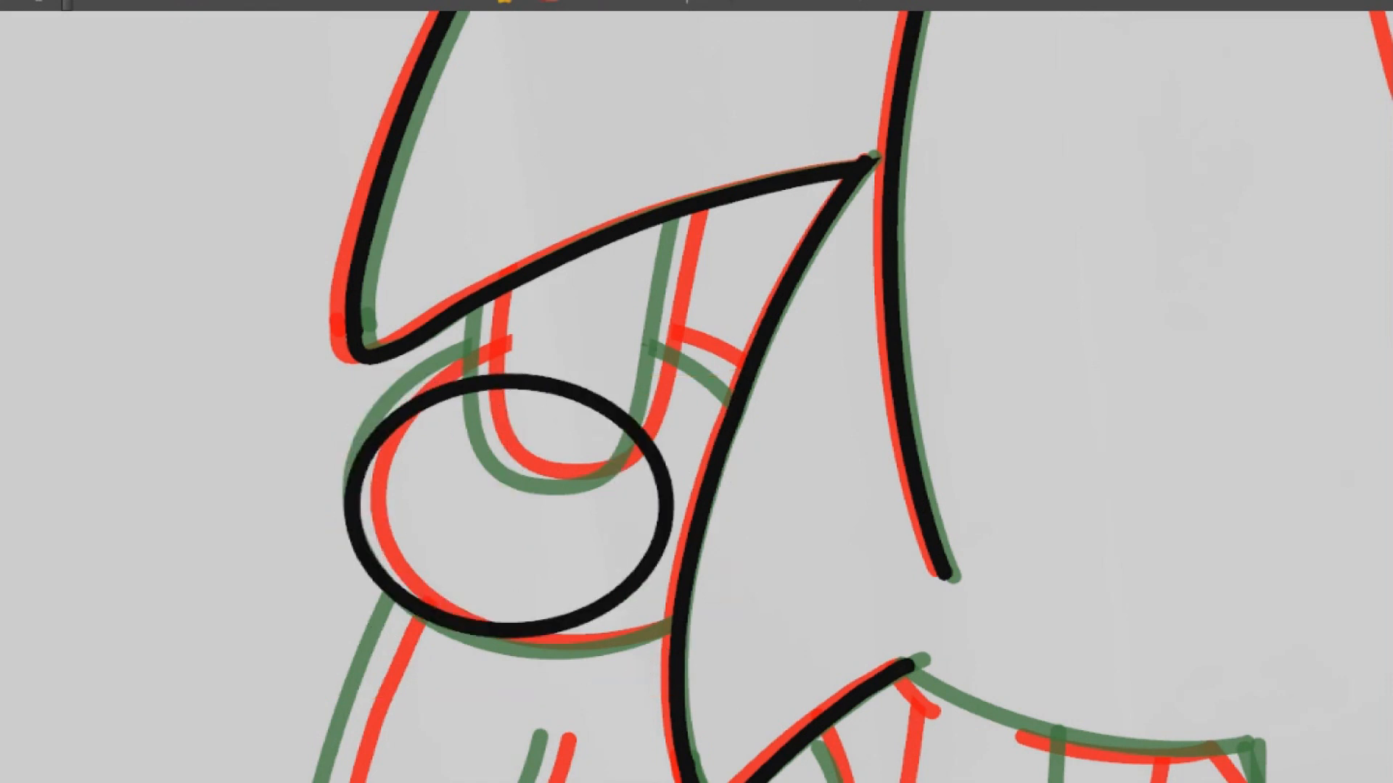
key(ctrl+z)
Draw an ellipse for the glove cuff beside the quills, move it over the onion-skin cuffs and flatten it slightly
drag(348, 367, 796, 704)
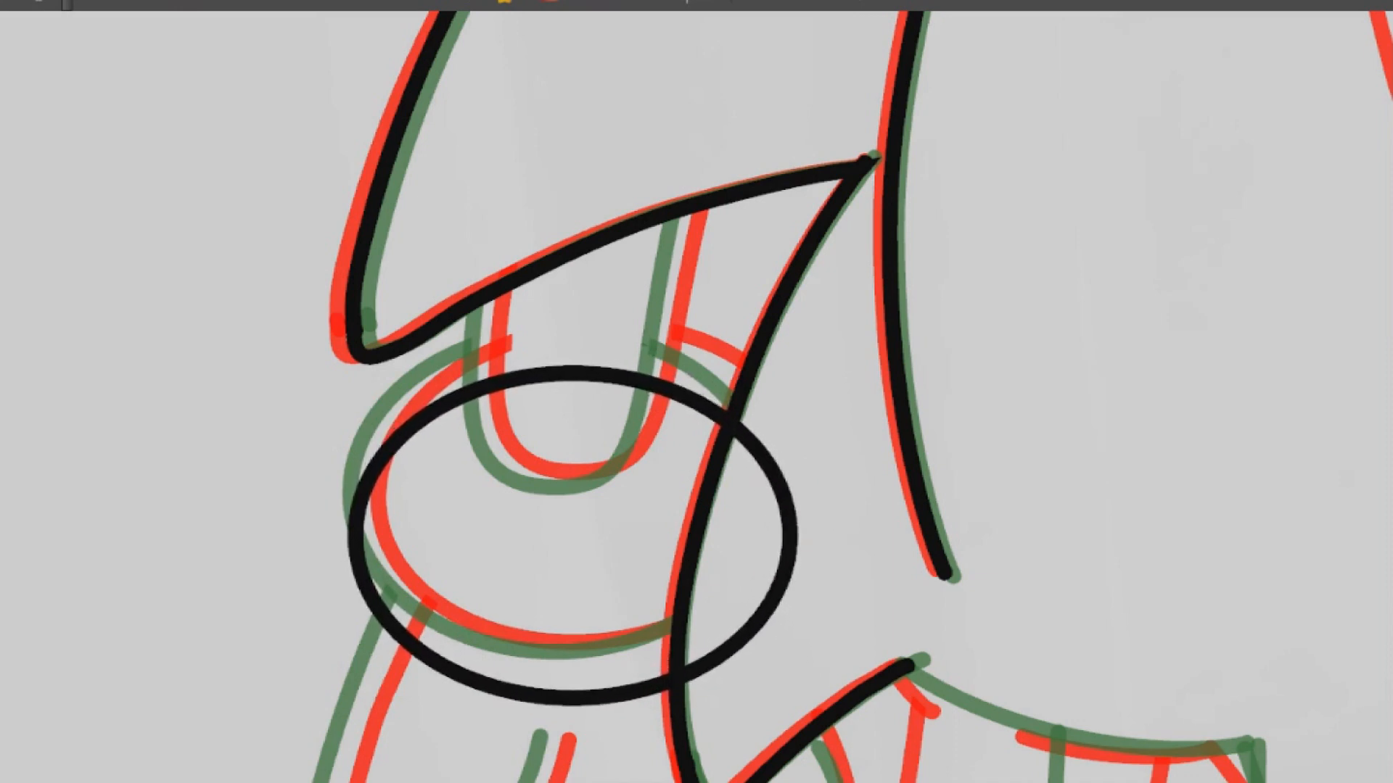
ctrl+click(668, 392)
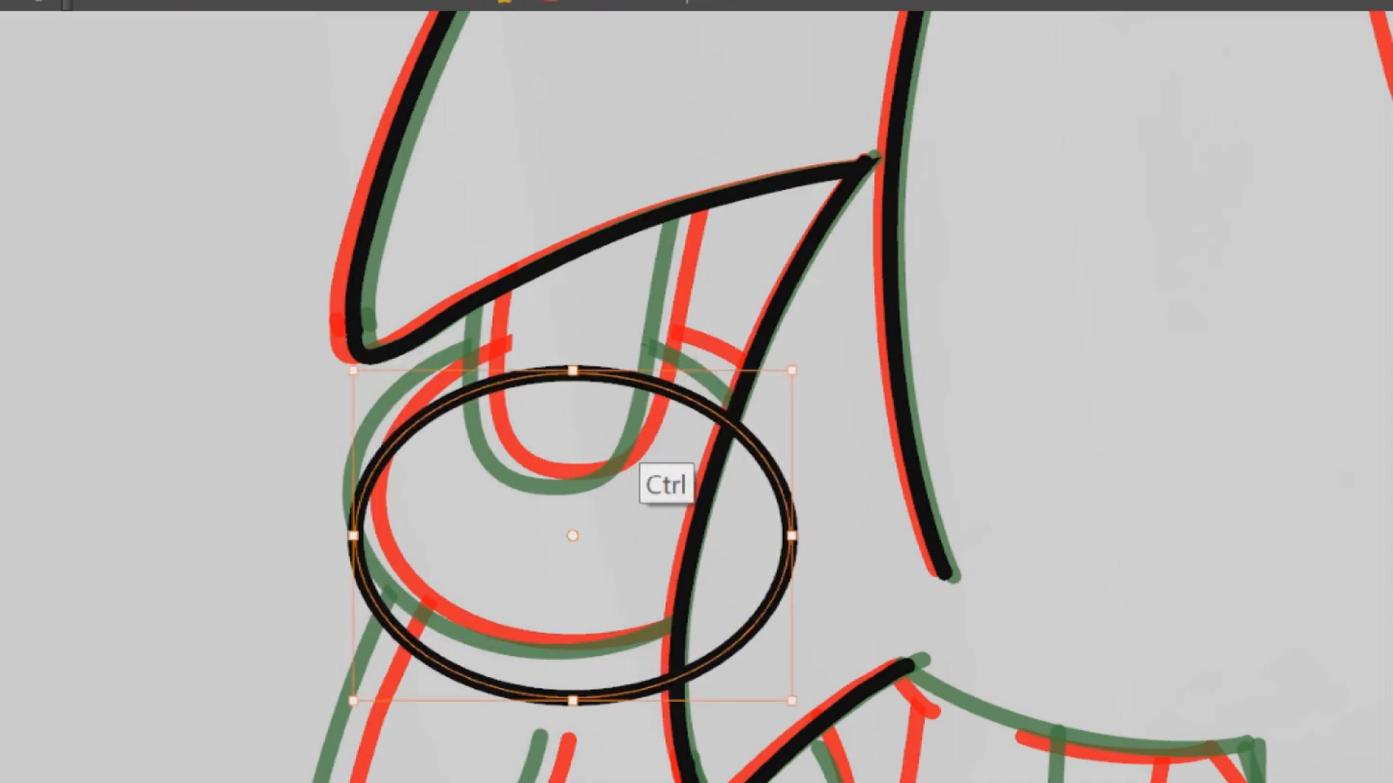
drag(637, 464, 667, 405)
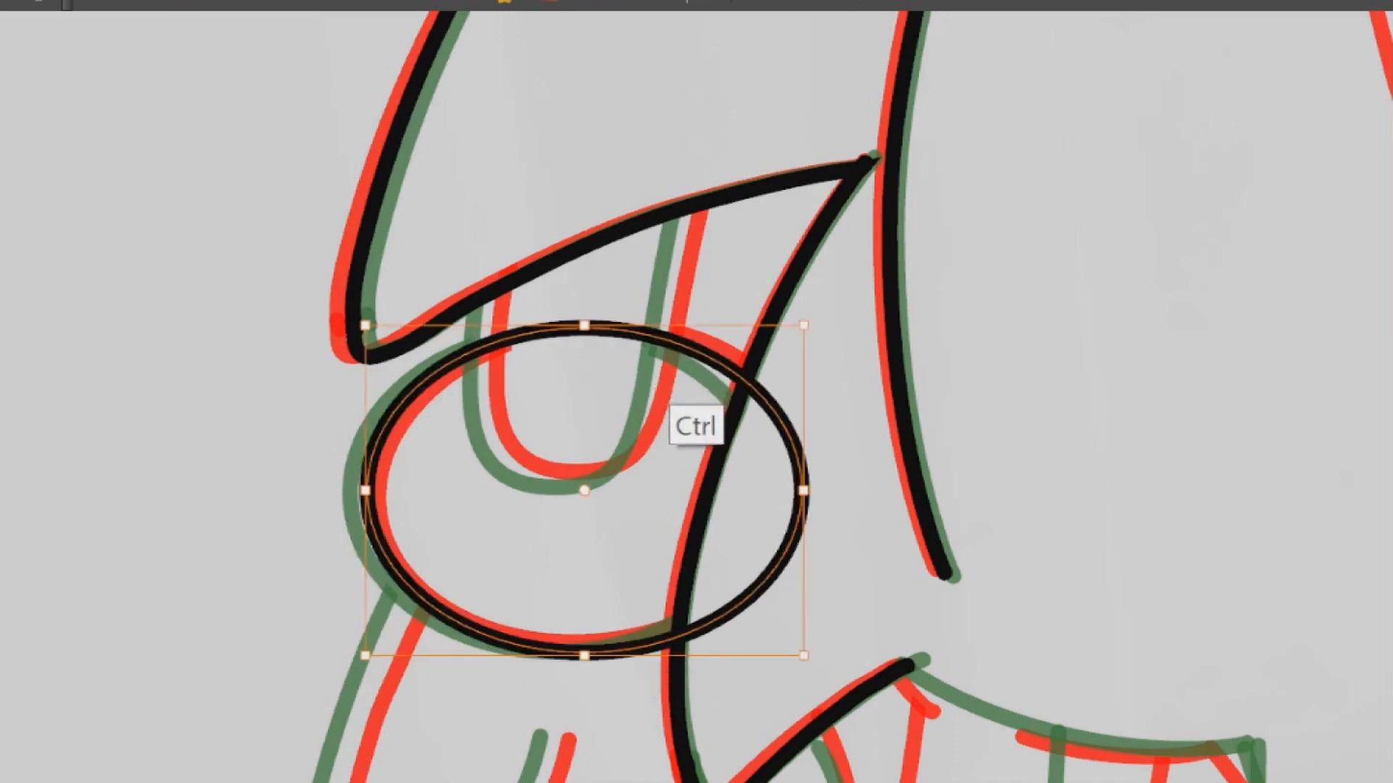
drag(584, 656, 584, 646)
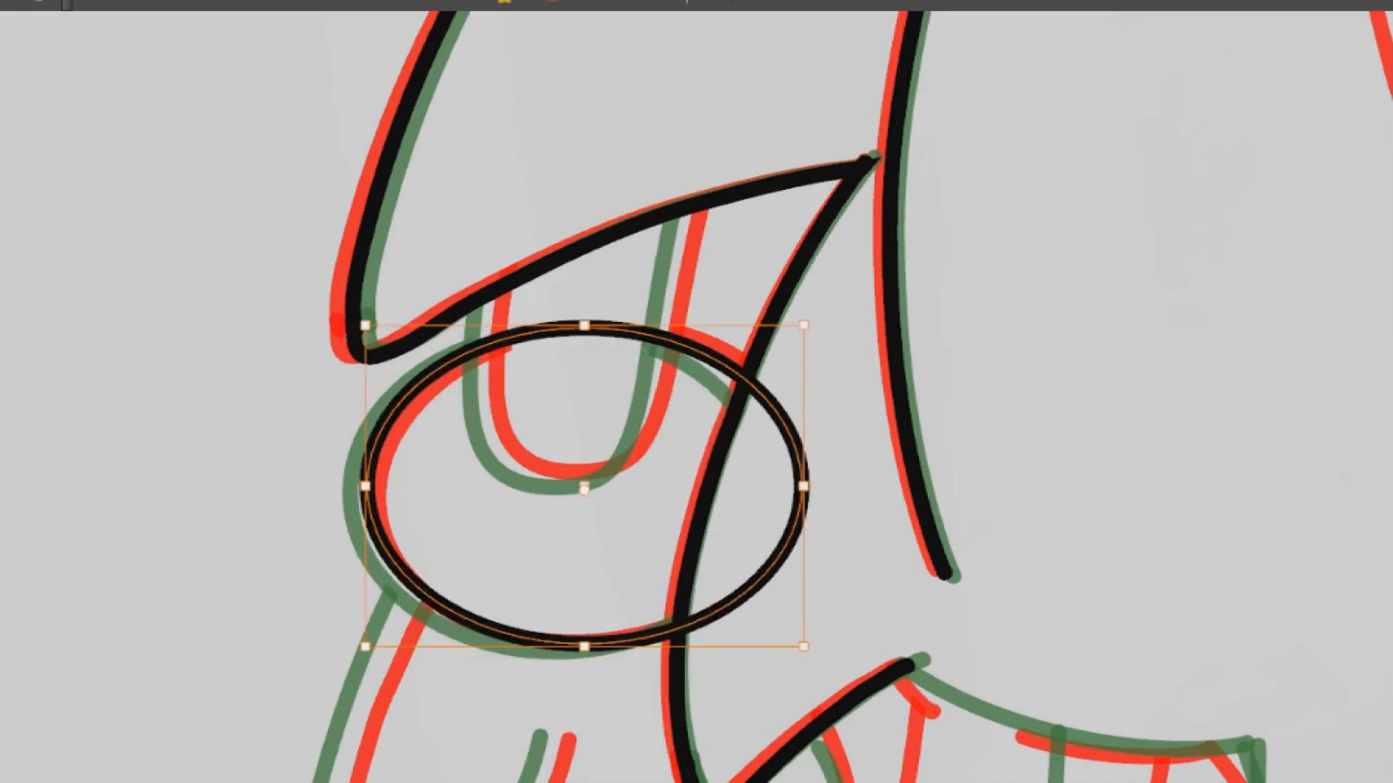
Nudge the glove cuff ellipse slightly left and make it a little taller to fit the onion-skin cuffs
key(shift+Down)
key(shift+Left)
key(shift+Right)
key(Left)
key(Left)
key(Left)
key(Left)
key(Left)
drag(581, 331, 581, 327)
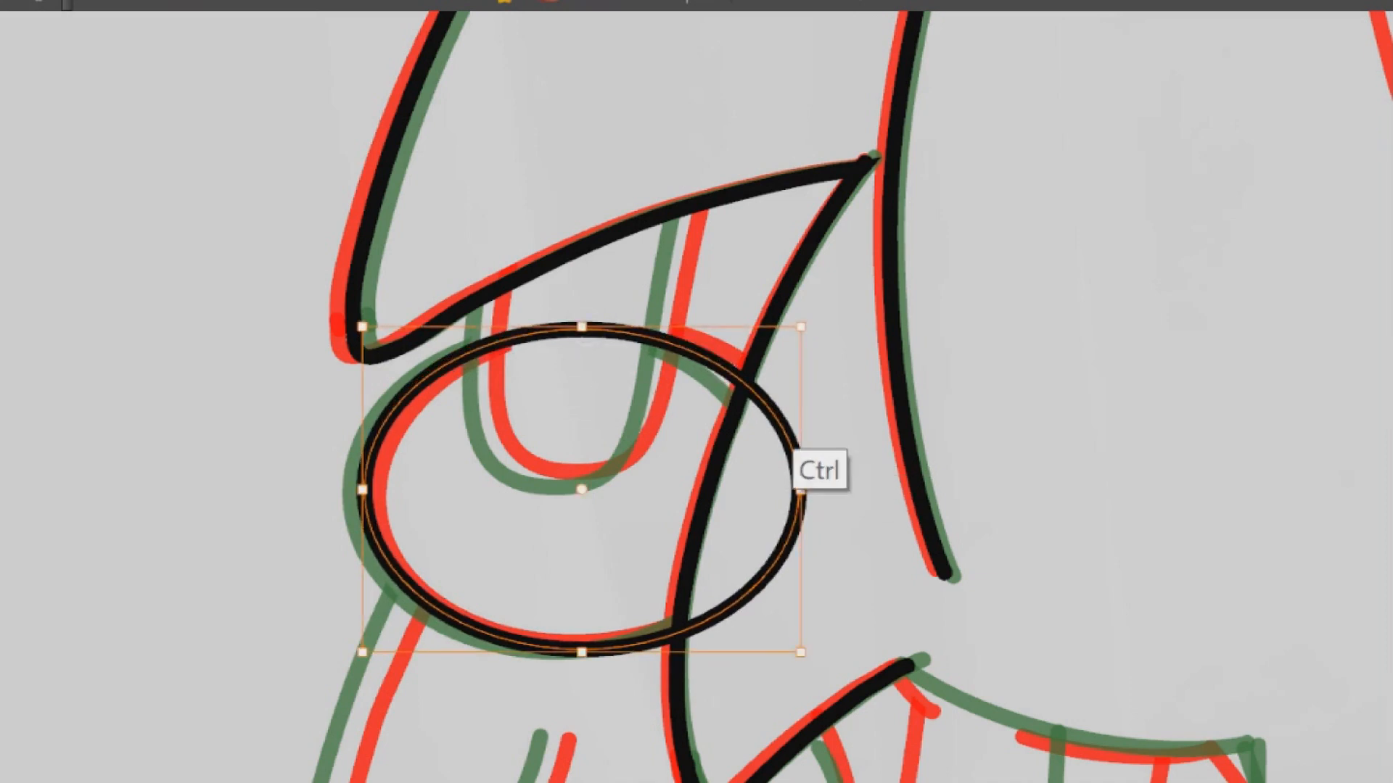
Fine-position the cuff ellipse with tiny upward and leftward nudges between the red and green cuff outlines
drag(797, 478, 852, 490)
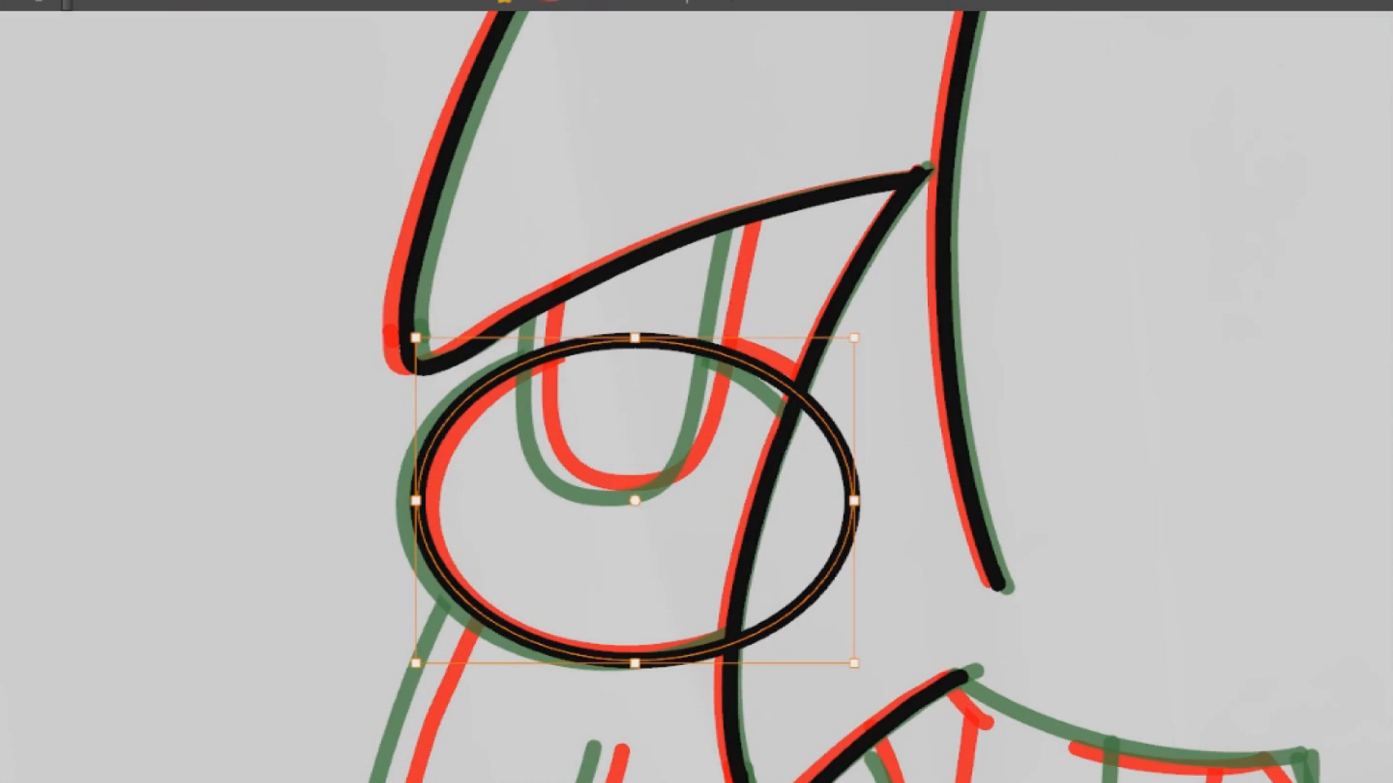
key(Up)
key(Left)
key(Left)
key(Up)
key(Right)
key(Left)
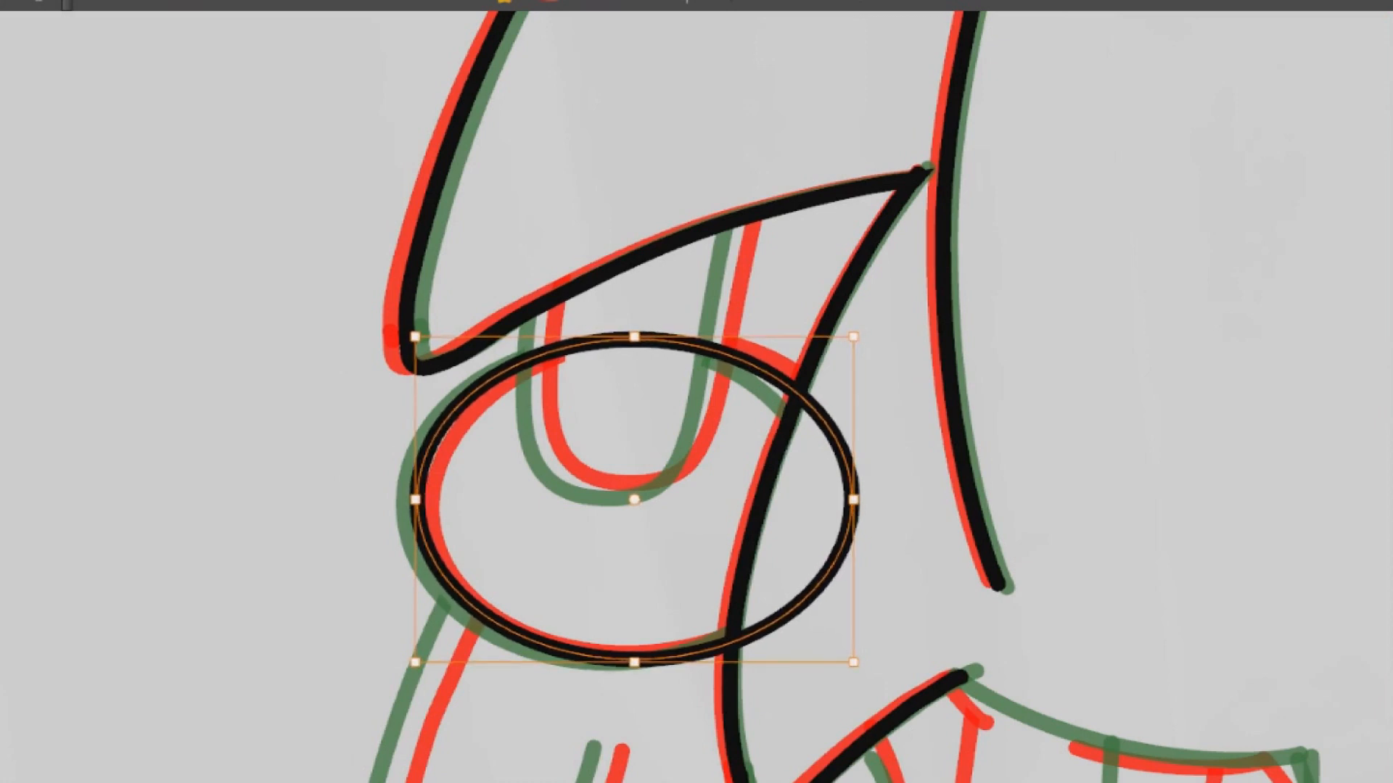
Copy the U-shaped arm line inside the cuff from the previous drawing and paste it into the in-between drawing
drag(853, 499, 835, 518)
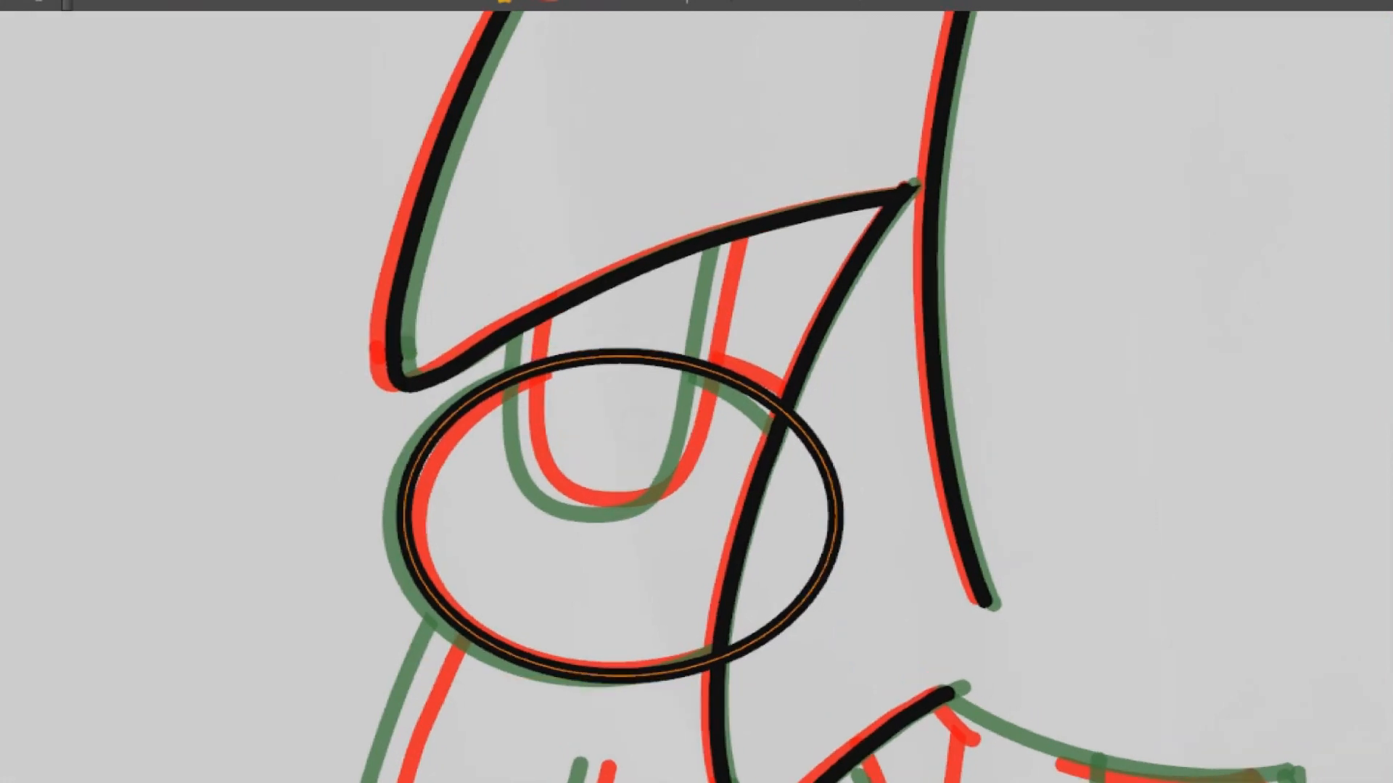
scroll(701, 409, up, 3)
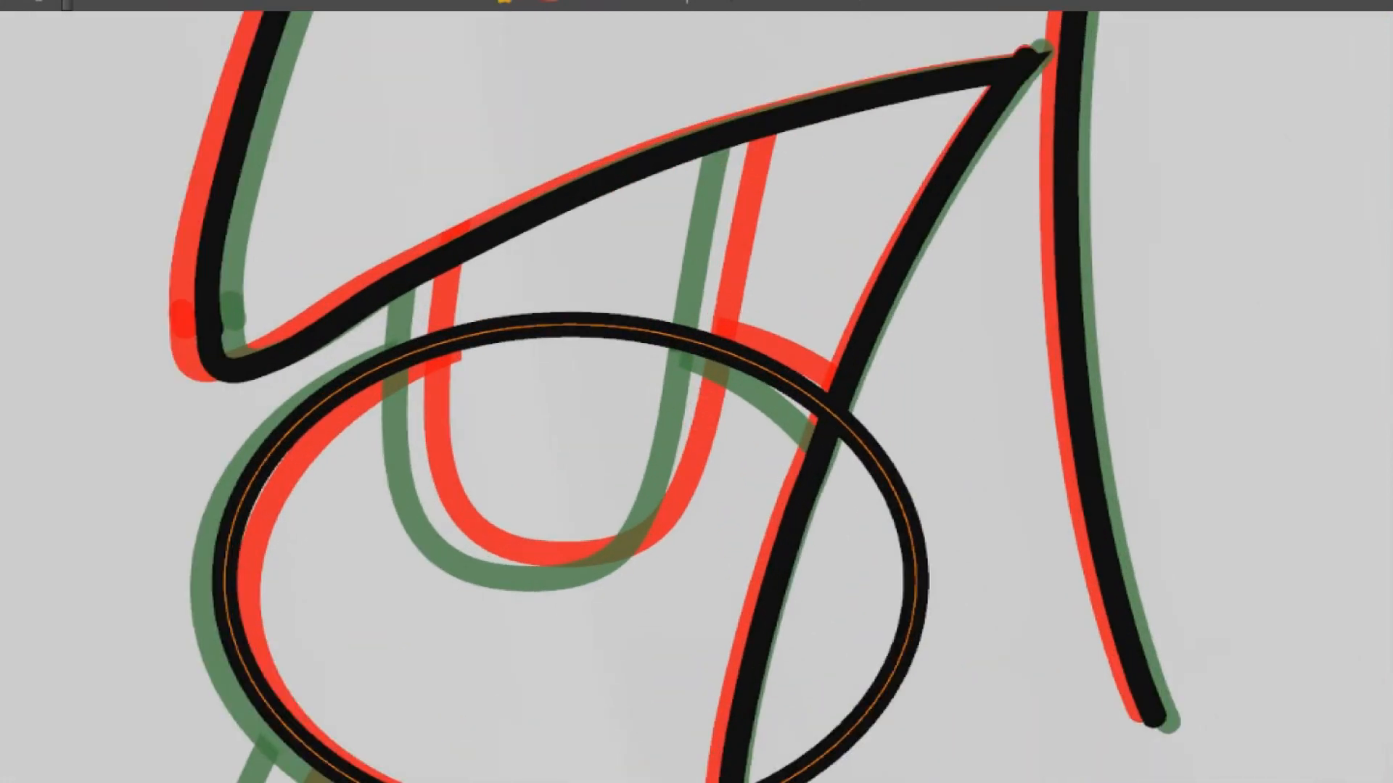
key(comma)
ctrl+click(725, 330)
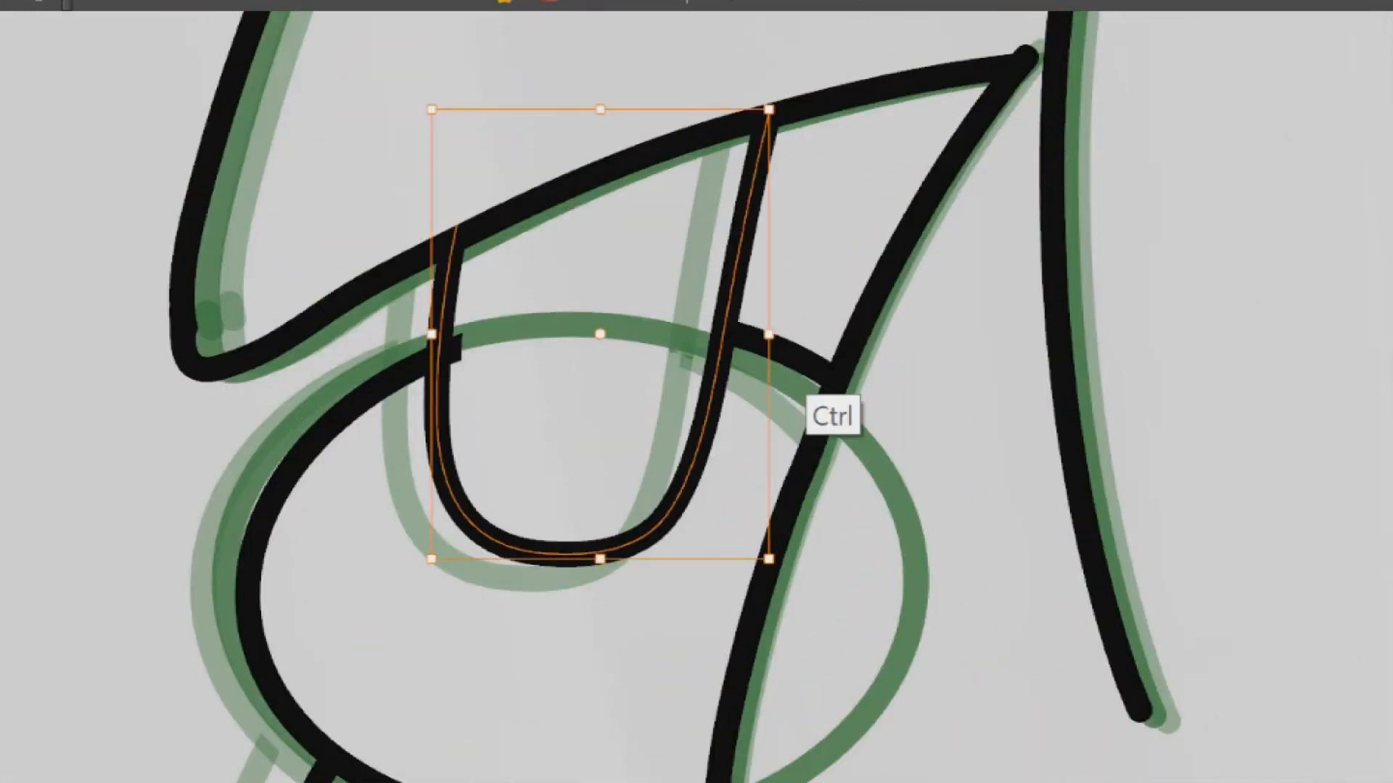
key(period)
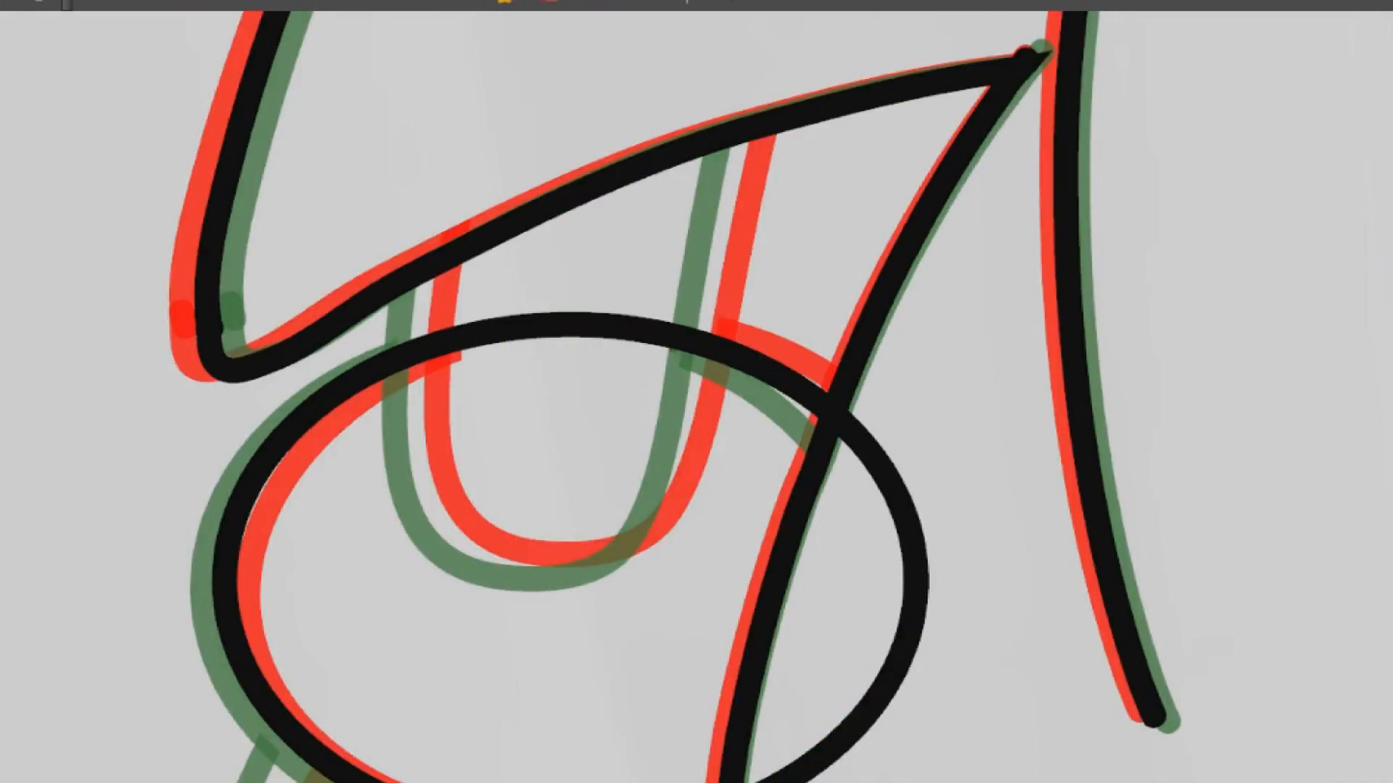
key(ctrl+v)
Move the pasted U-shaped arm line left and adjust its curve to sit midway between the onion-skin outlines
ctrl+click(595, 557)
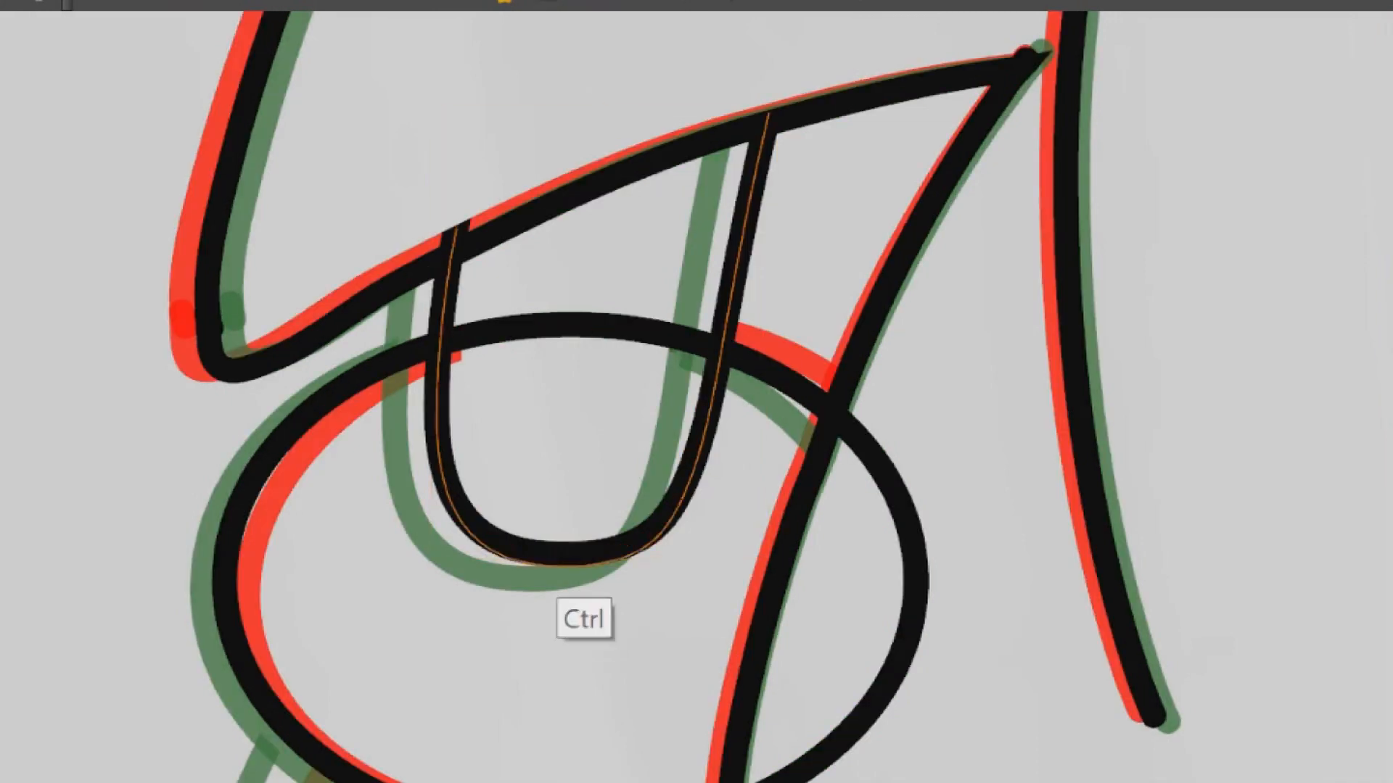
mouse_move(720, 355)
mouse_down()
mouse_move(678, 399)
mouse_move(699, 367)
mouse_move(691, 341)
mouse_move(696, 351)
mouse_up()
drag(662, 186, 658, 187)
ctrl+click(855, 193)
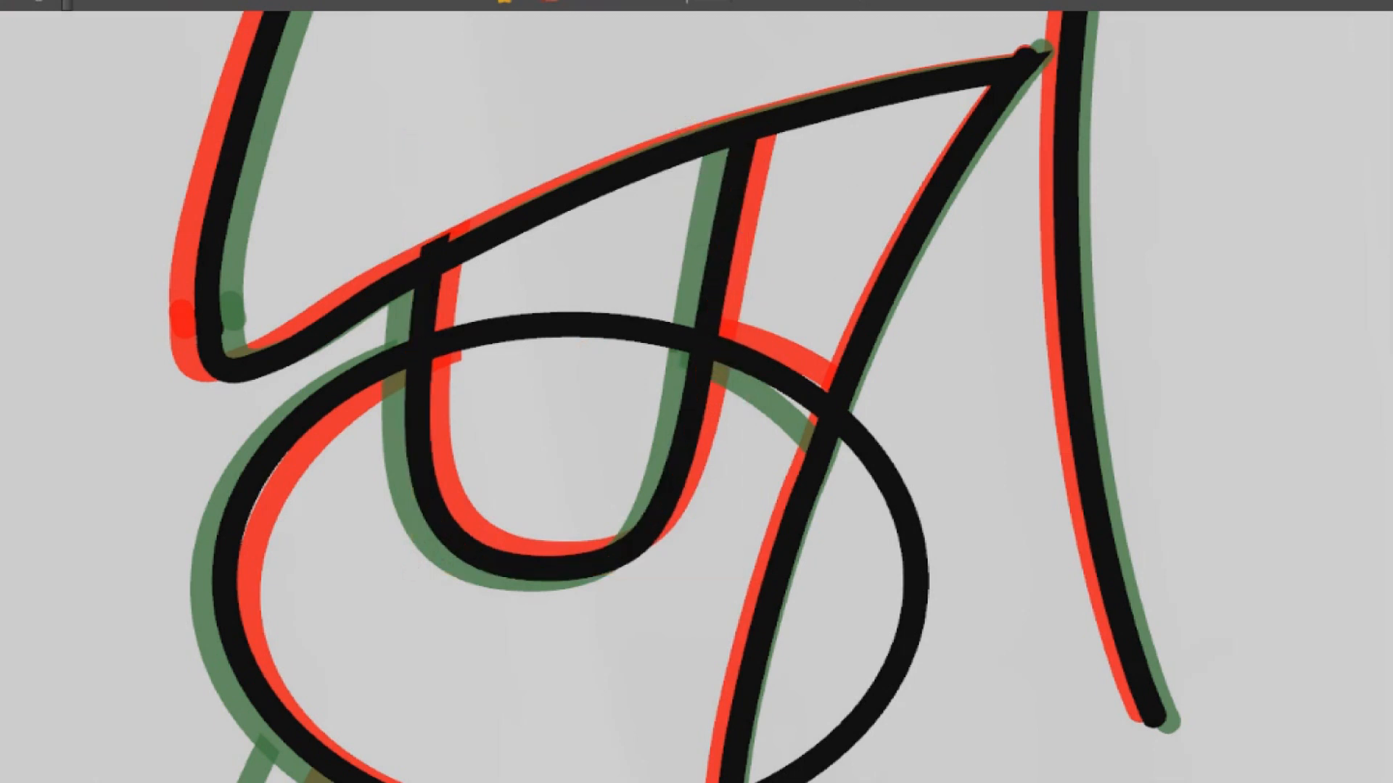
Delete the stray line stub where the cuff crosses the arm in the previous drawing, and return to the in-between
key(Left)
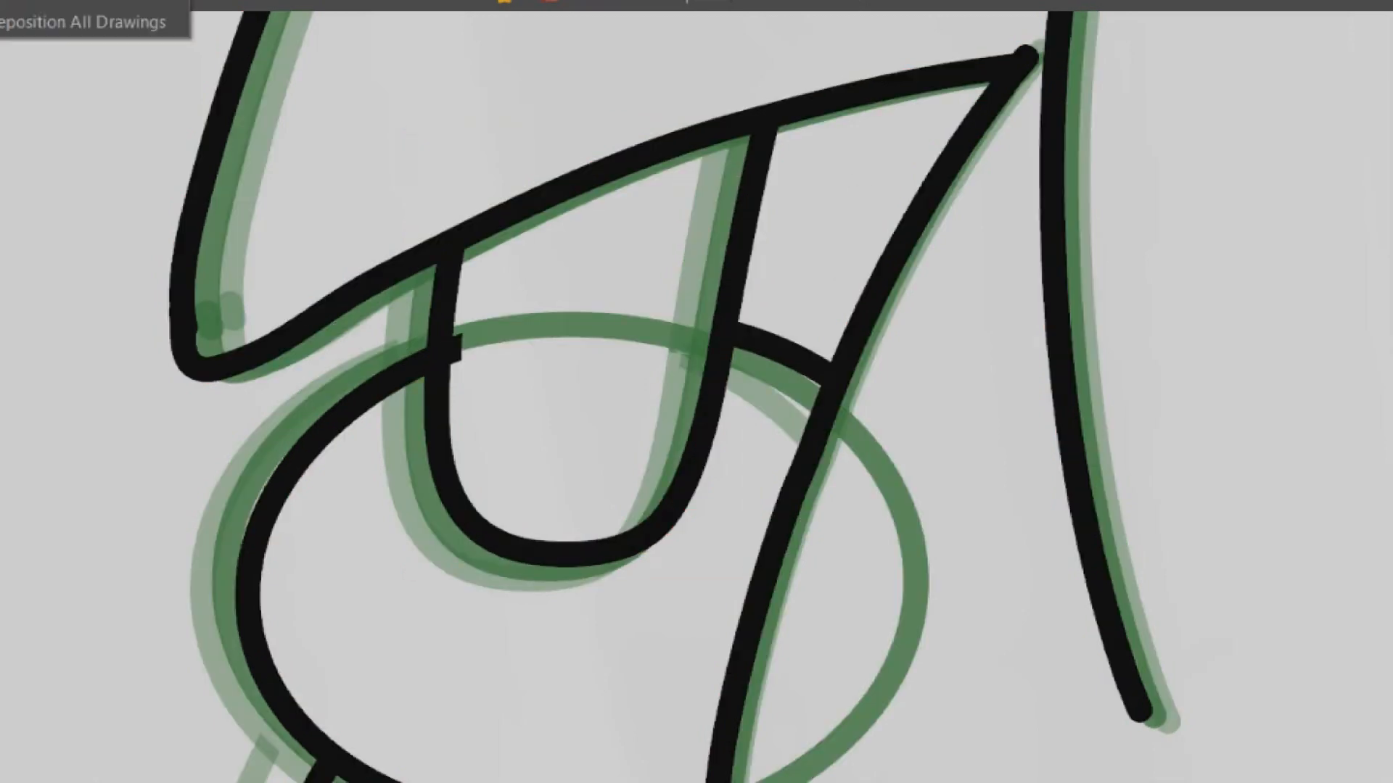
ctrl+click(441, 350)
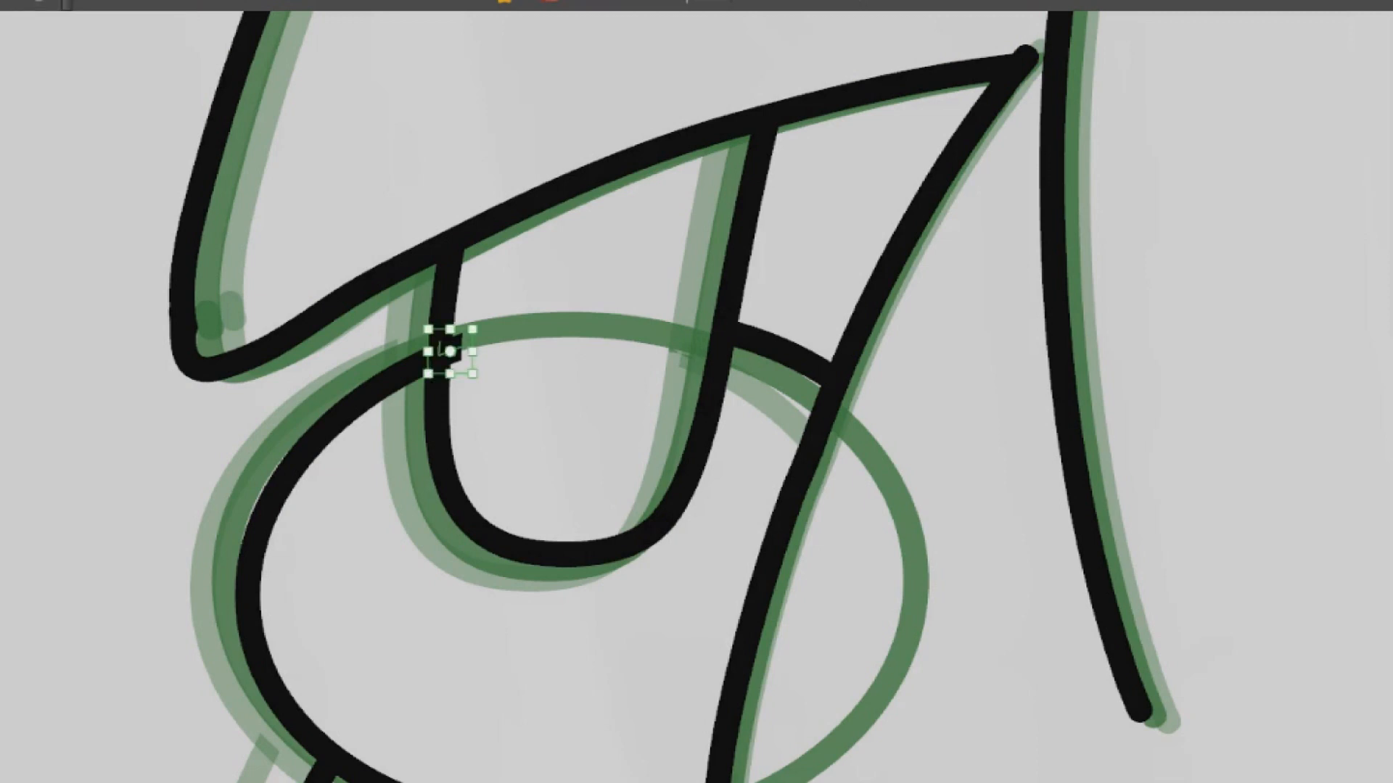
key(Delete)
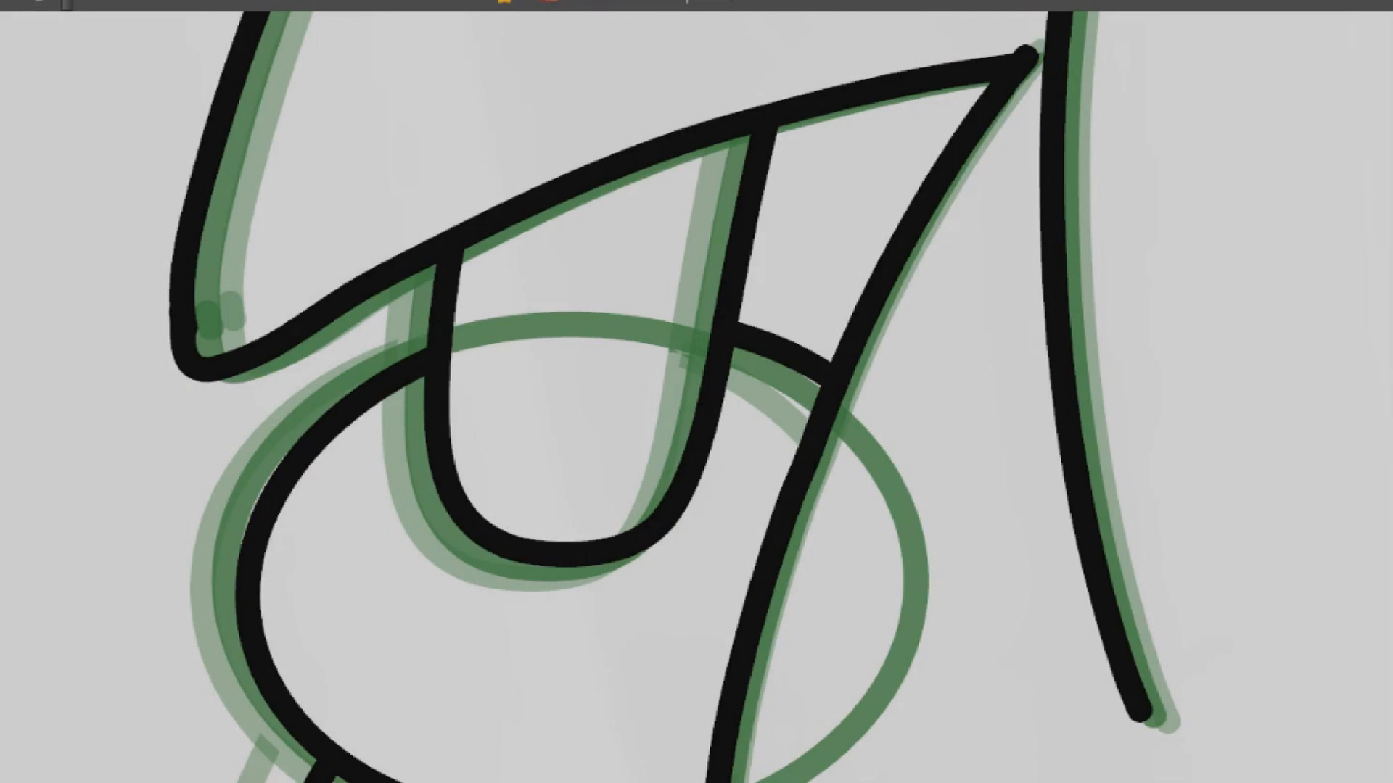
key(period)
scroll(756, 475, up, 3)
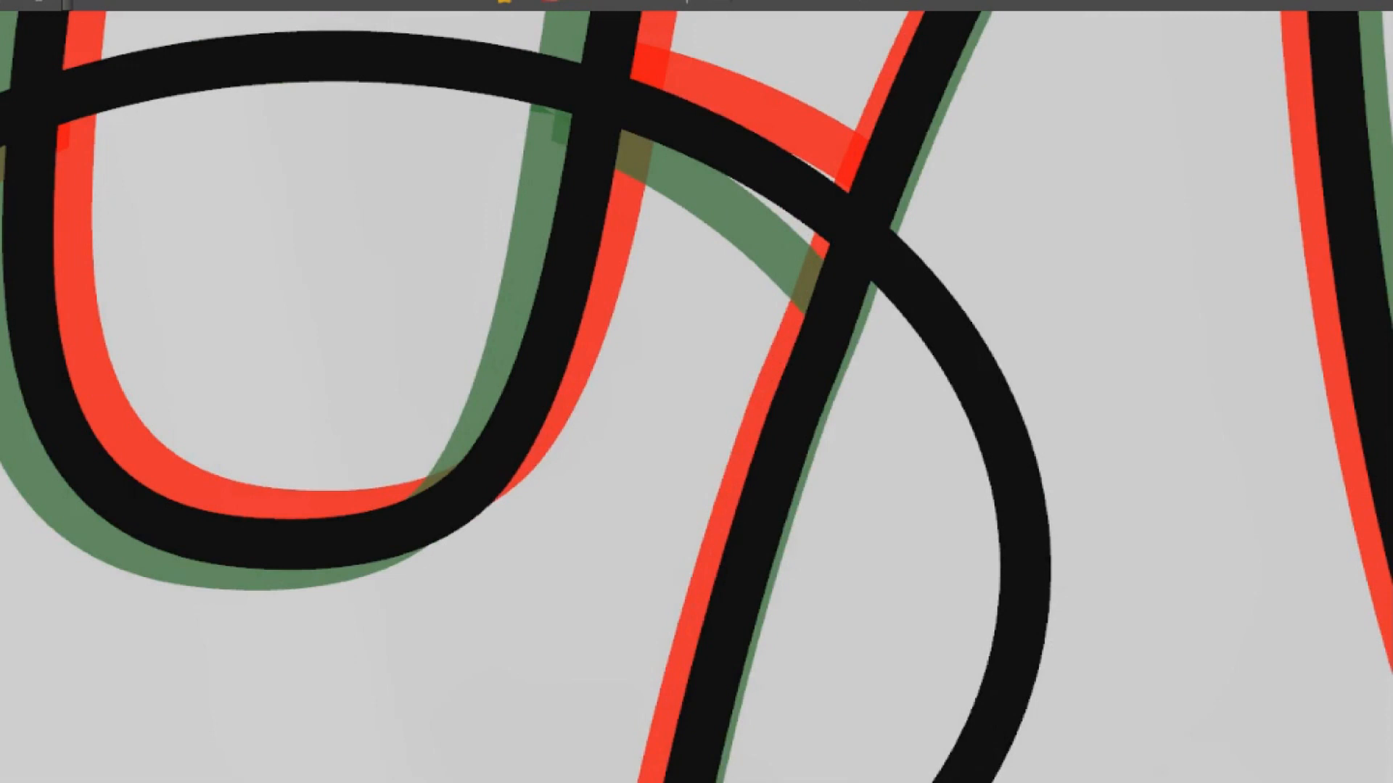
scroll(772, 477, down, 4)
scroll(774, 479, down, 3)
drag(775, 479, 899, 59)
scroll(658, 270, up, 2)
drag(848, 232, 884, 421)
mouse_move(457, 446)
mouse_down()
mouse_move(455, 481)
mouse_move(599, 444)
mouse_up()
key(ctrl+z)
drag(835, 517, 1125, 462)
mouse_move(774, 462)
mouse_down()
mouse_move(591, 559)
mouse_move(462, 599)
mouse_move(472, 429)
mouse_move(769, 250)
mouse_move(1219, 159)
mouse_up()
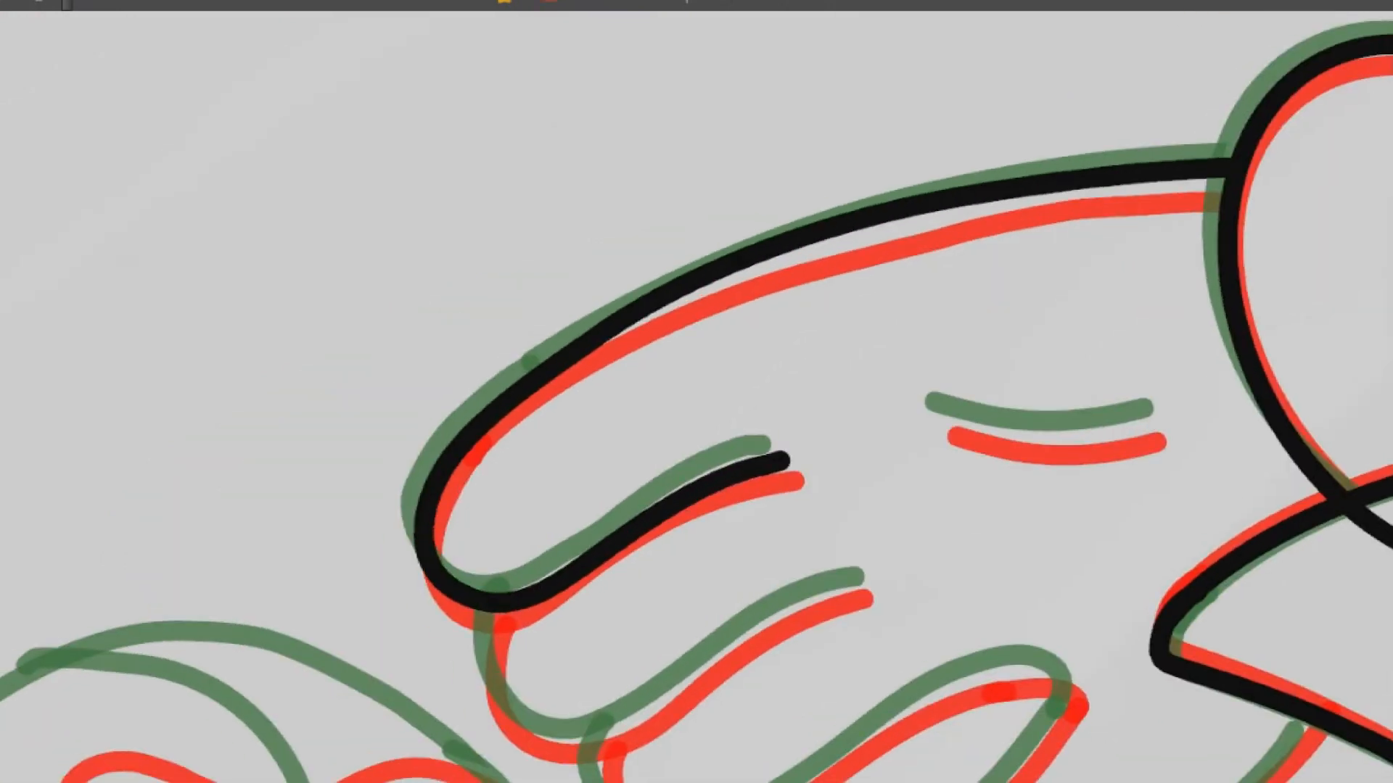
key(ctrl+z)
mouse_move(783, 456)
mouse_down()
mouse_move(433, 593)
mouse_move(500, 411)
mouse_move(827, 241)
mouse_move(1313, 151)
mouse_up()
key(ctrl+z)
mouse_move(775, 462)
mouse_down()
mouse_move(559, 568)
mouse_move(432, 580)
mouse_move(467, 420)
mouse_move(921, 233)
mouse_up()
key(ctrl+z)
Draw the glove's outer edge and first finger from the finger crease into the cuff, plus the crease on its back
mouse_move(782, 459)
mouse_down()
mouse_move(670, 494)
mouse_move(497, 590)
mouse_move(413, 522)
mouse_move(542, 369)
mouse_move(863, 225)
mouse_move(1212, 155)
mouse_move(1342, 161)
mouse_move(1349, 214)
mouse_up()
key(ctrl)
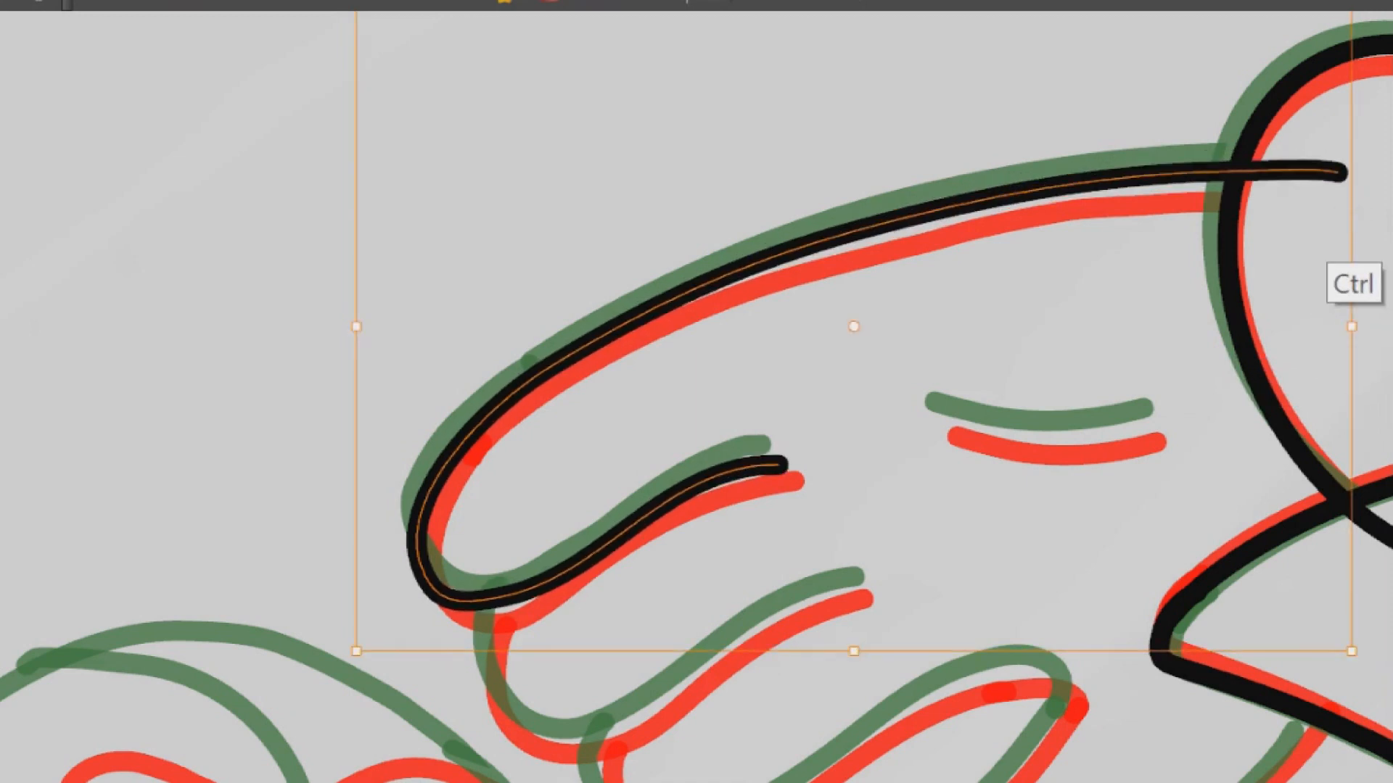
mouse_move(1114, 163)
mouse_down()
mouse_move(863, 18)
mouse_move(726, 14)
mouse_up()
mouse_move(870, 181)
mouse_down()
mouse_move(742, 486)
mouse_move(842, 324)
mouse_up()
ctrl+click(770, 419)
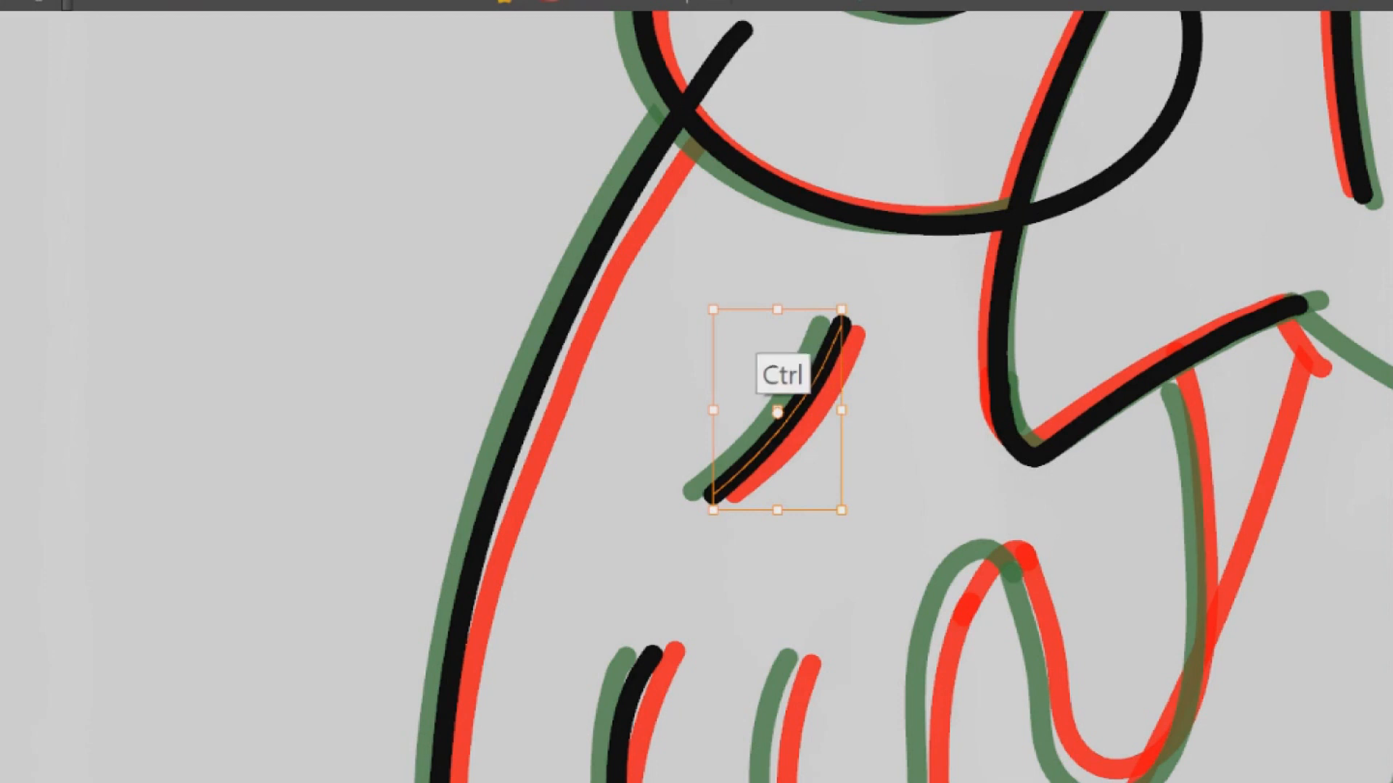
mouse_move(733, 508)
mouse_down()
mouse_move(757, 243)
mouse_move(832, 110)
mouse_up()
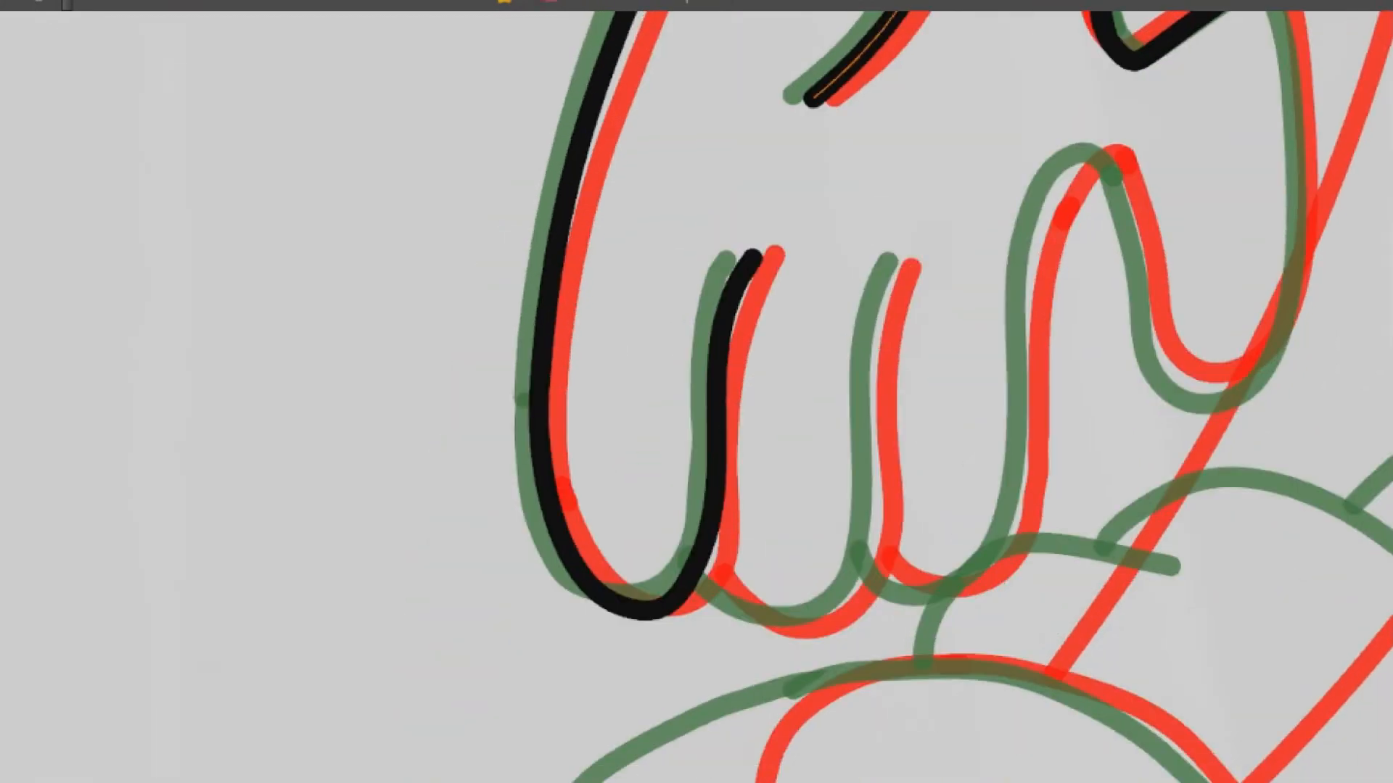
drag(881, 320, 873, 388)
key(ctrl+z)
drag(894, 272, 878, 313)
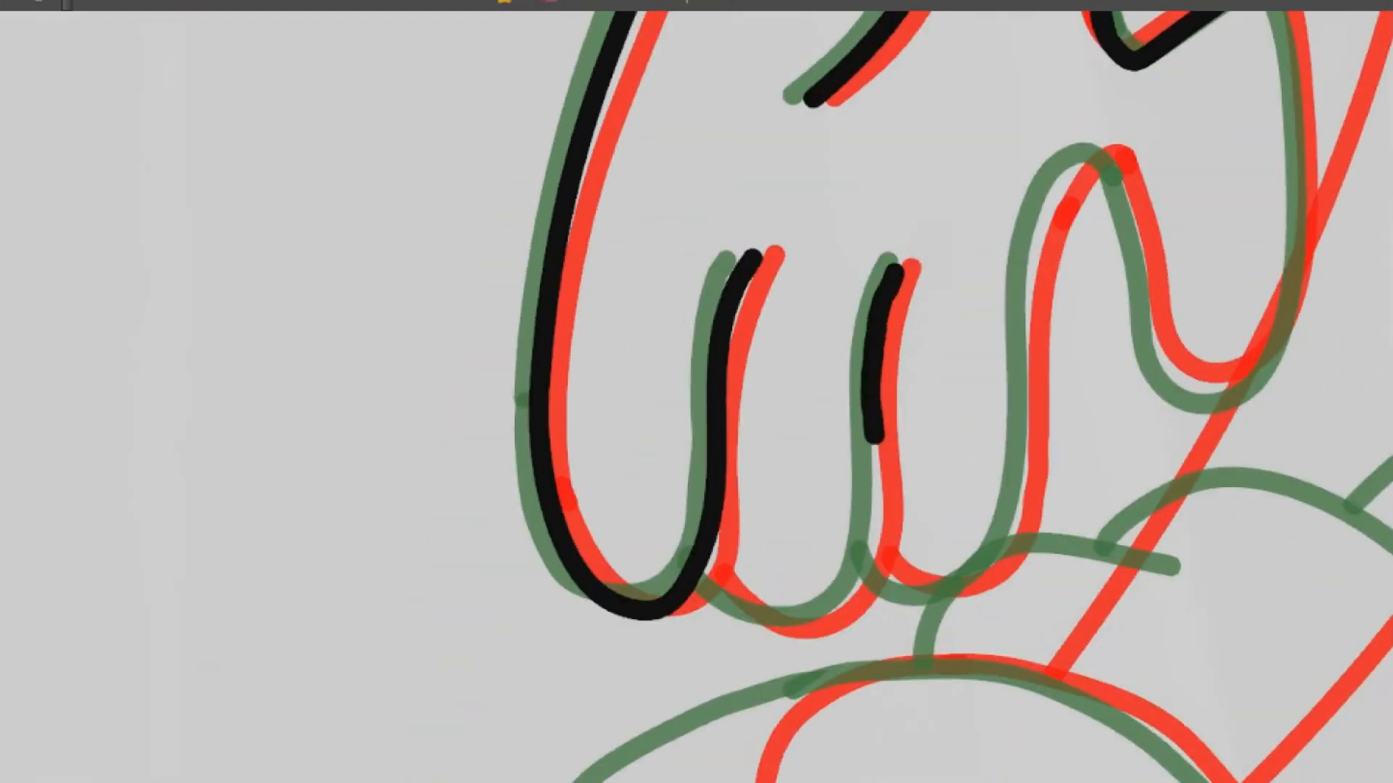
key(ctrl+z)
mouse_move(714, 593)
mouse_down()
mouse_move(700, 573)
mouse_move(751, 613)
mouse_up()
key(ctrl+z)
drag(707, 550, 742, 611)
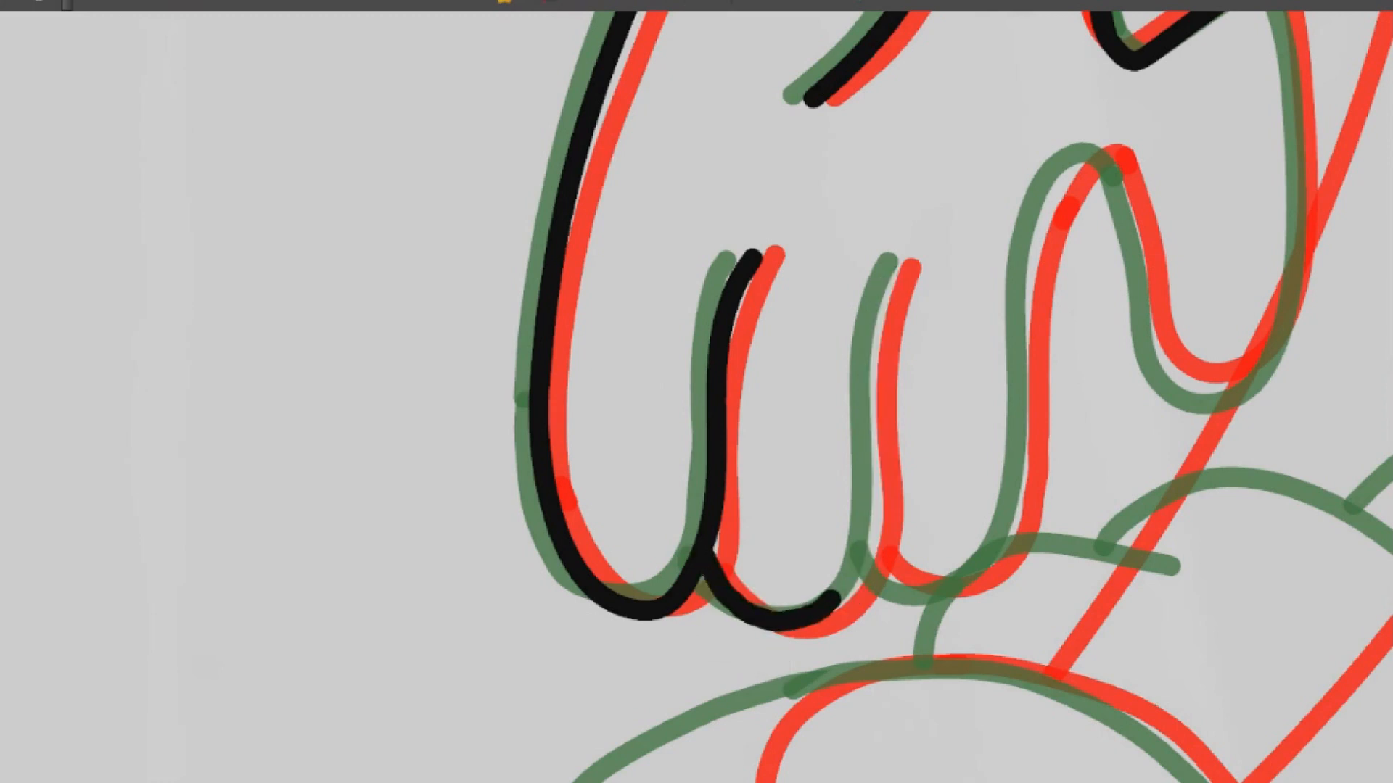
key(ctrl+z)
drag(874, 533, 890, 280)
key(ctrl+z)
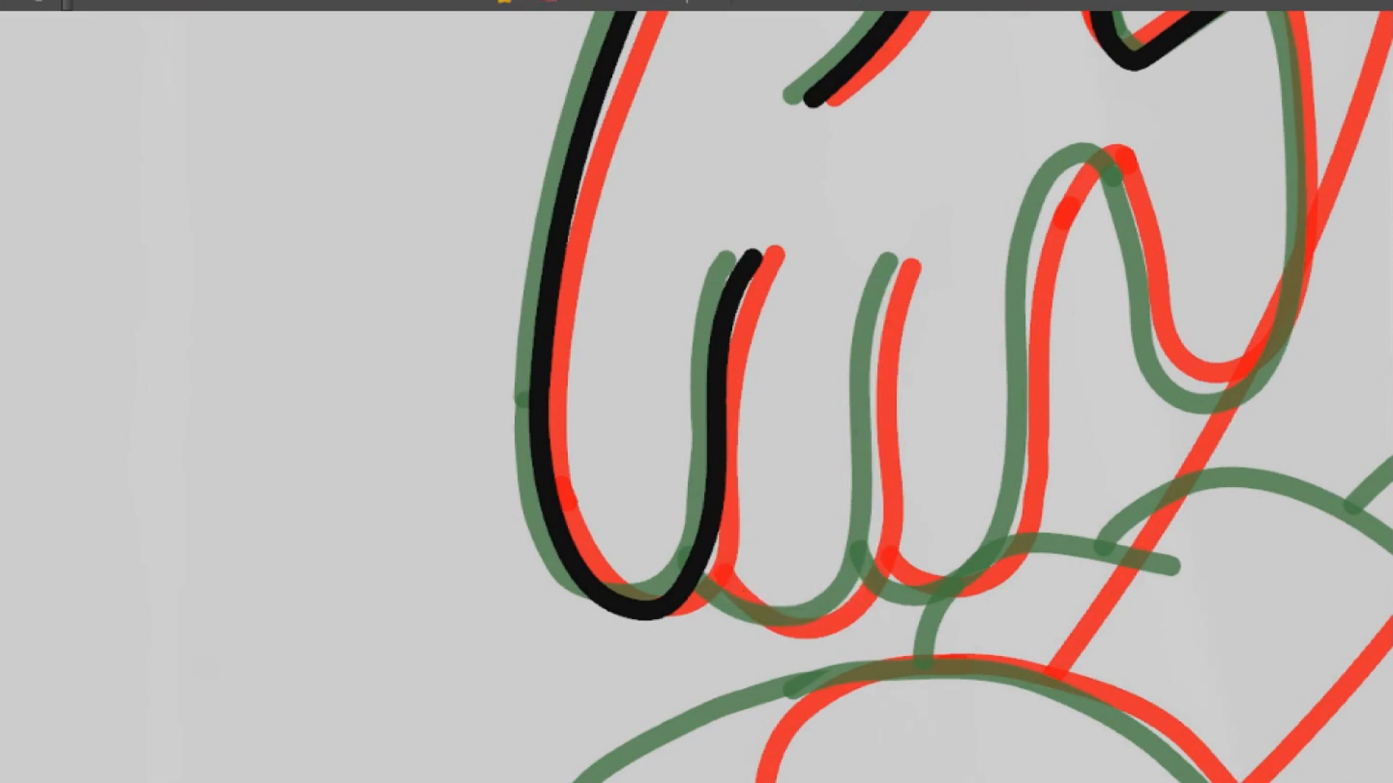
drag(809, 631, 842, 613)
key(ctrl+z)
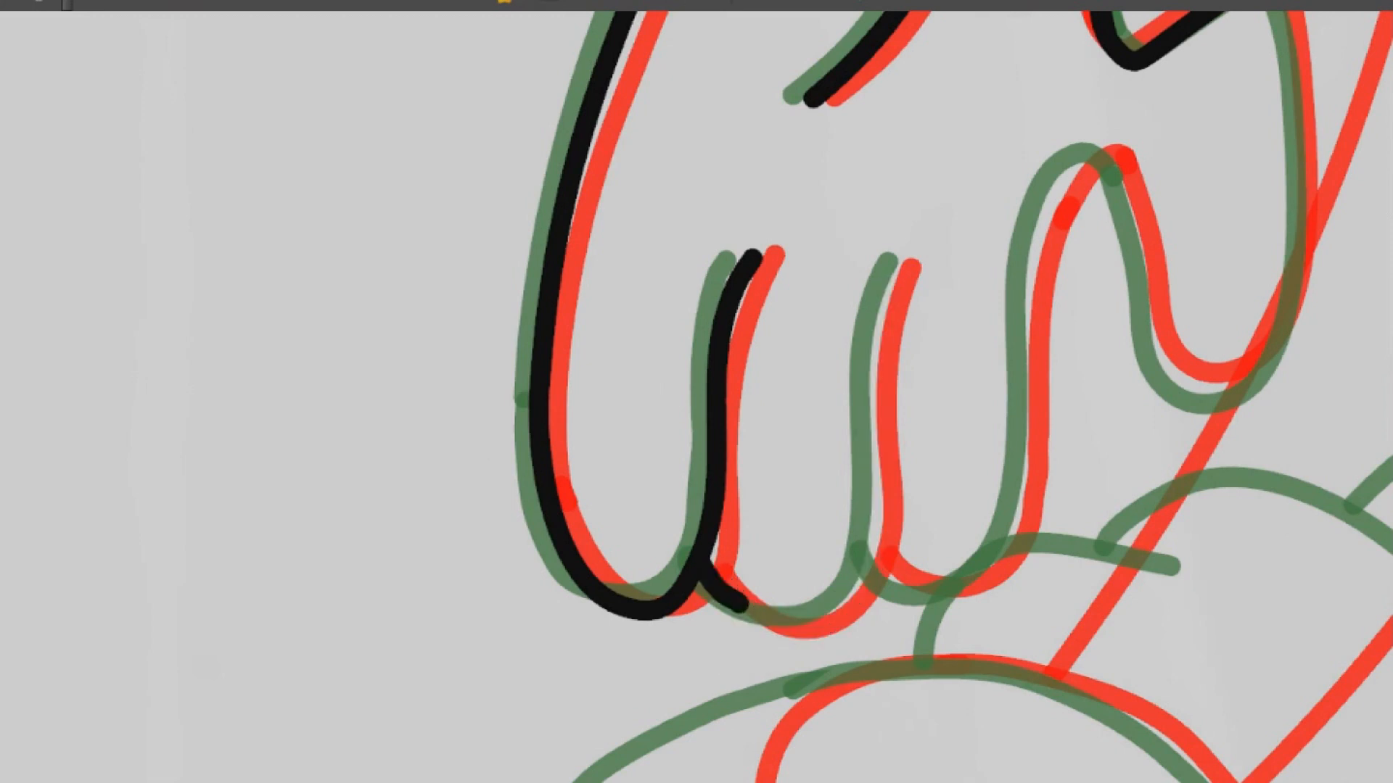
drag(864, 530, 902, 258)
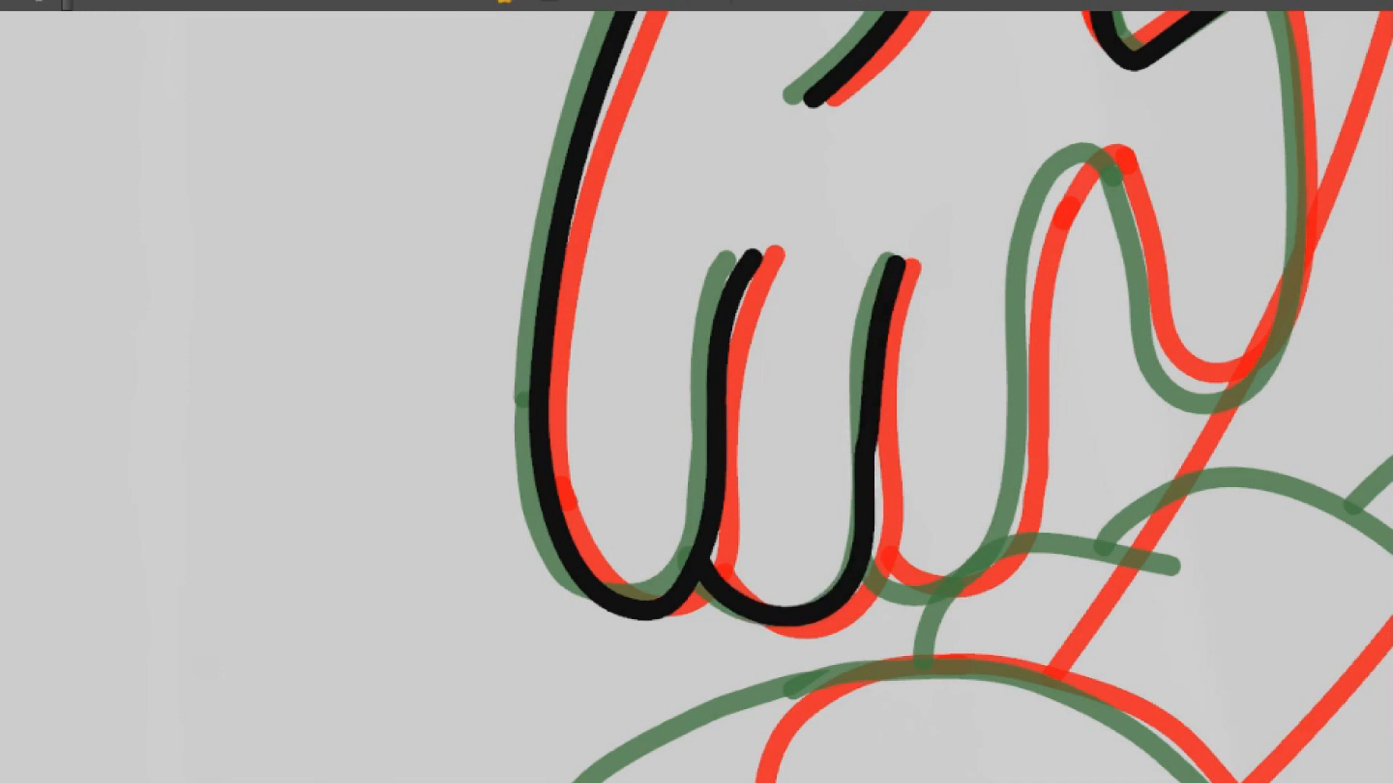
key(ctrl+z)
click(711, 567)
key(ctrl+z)
Draw the glove's second finger from the first fingertip around and up to its crease, midway between the onion-skin outlines
drag(705, 560, 718, 589)
drag(866, 479, 899, 262)
key(ctrl+z)
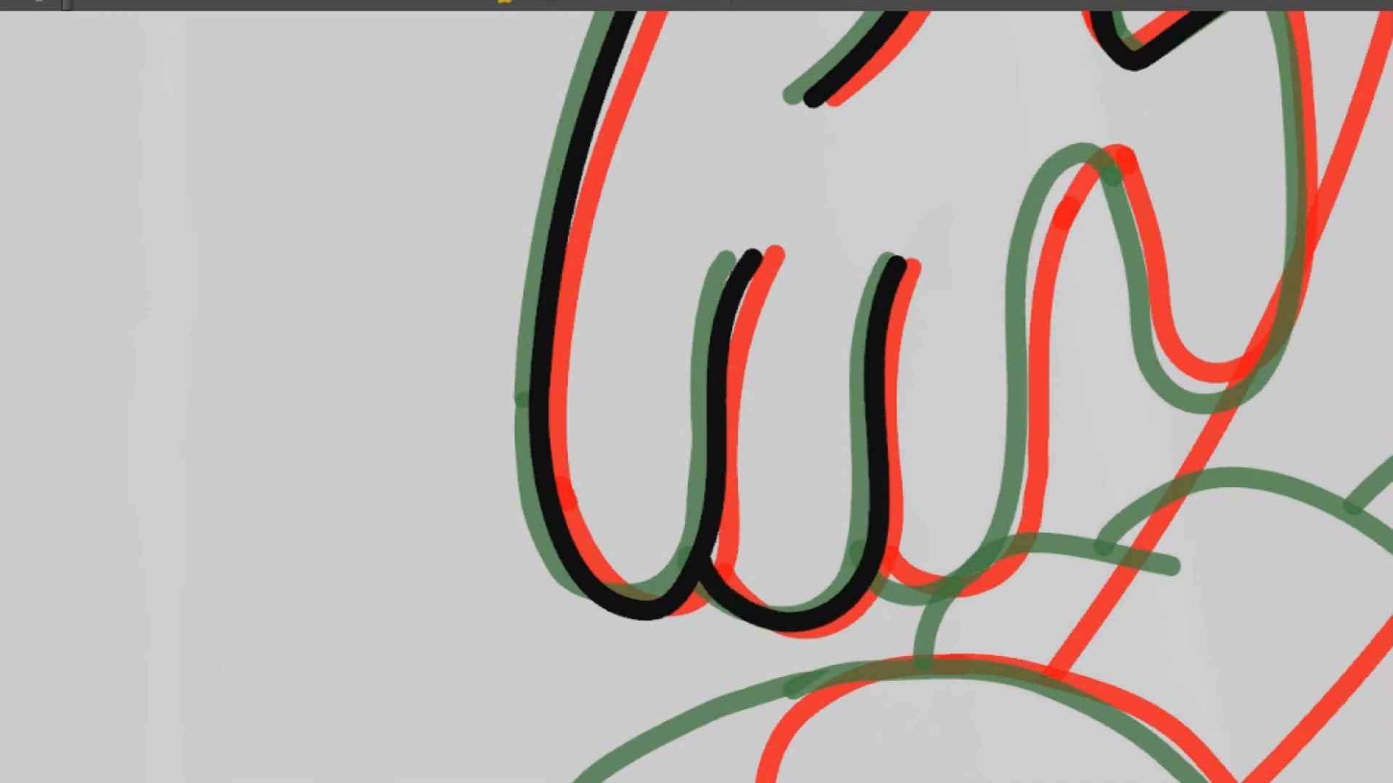
drag(900, 406, 720, 342)
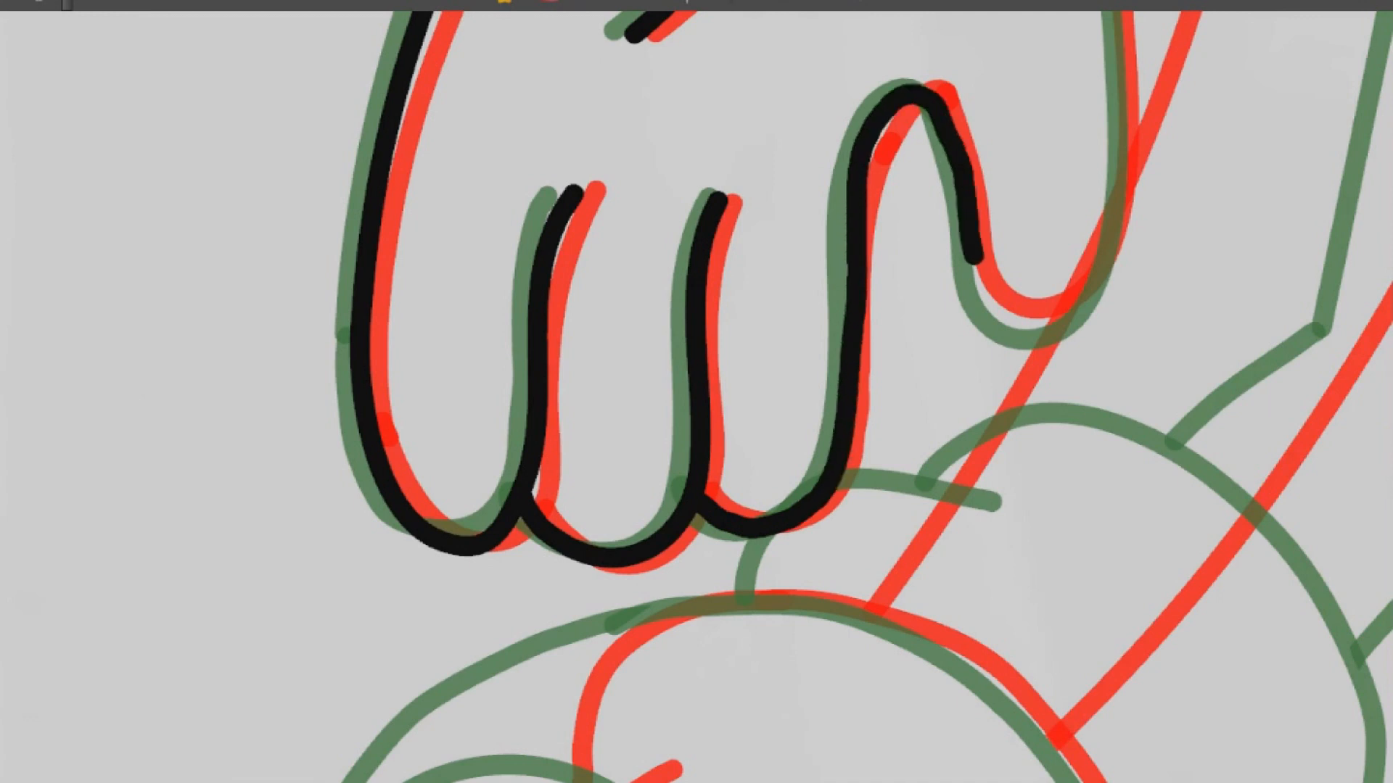
mouse_move(1010, 323)
mouse_down()
mouse_move(1083, 280)
mouse_move(940, 439)
mouse_move(905, 549)
mouse_up()
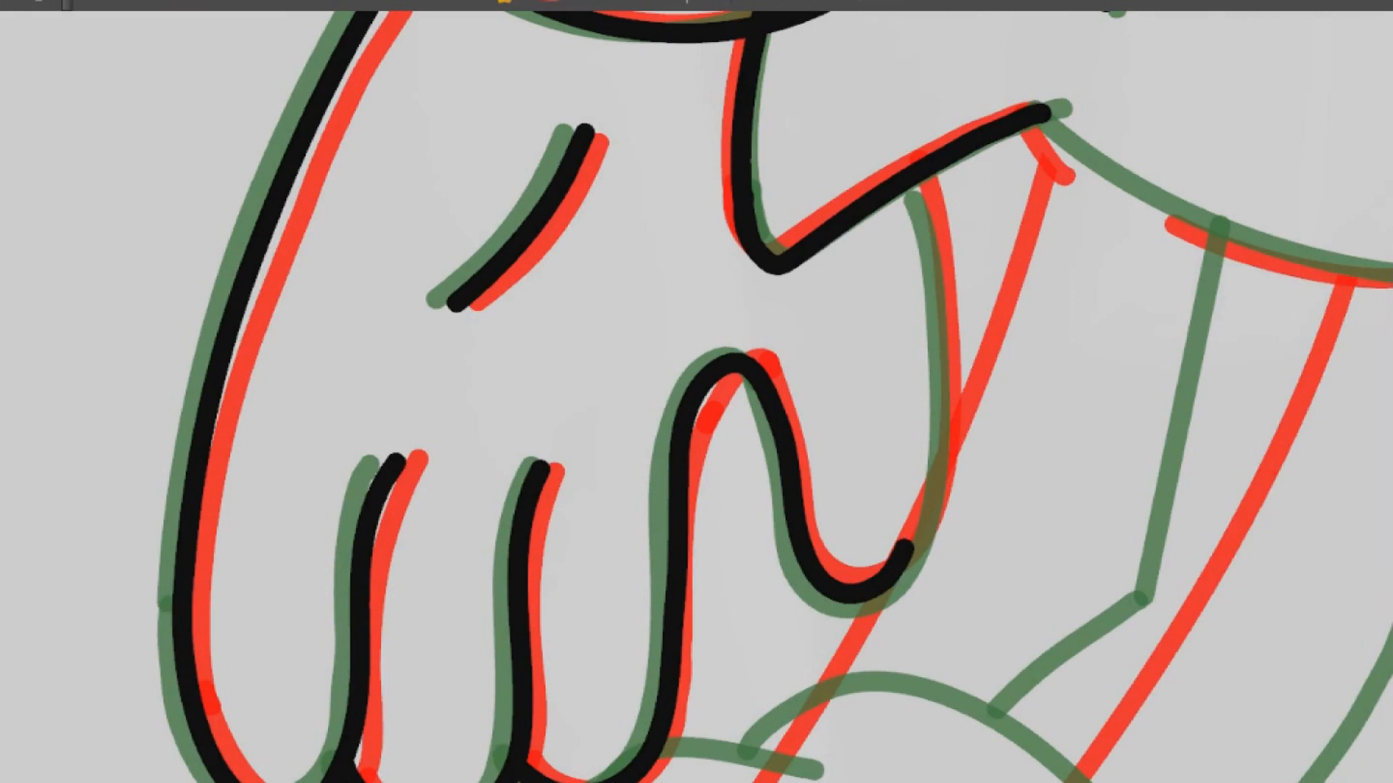
ctrl+click(892, 569)
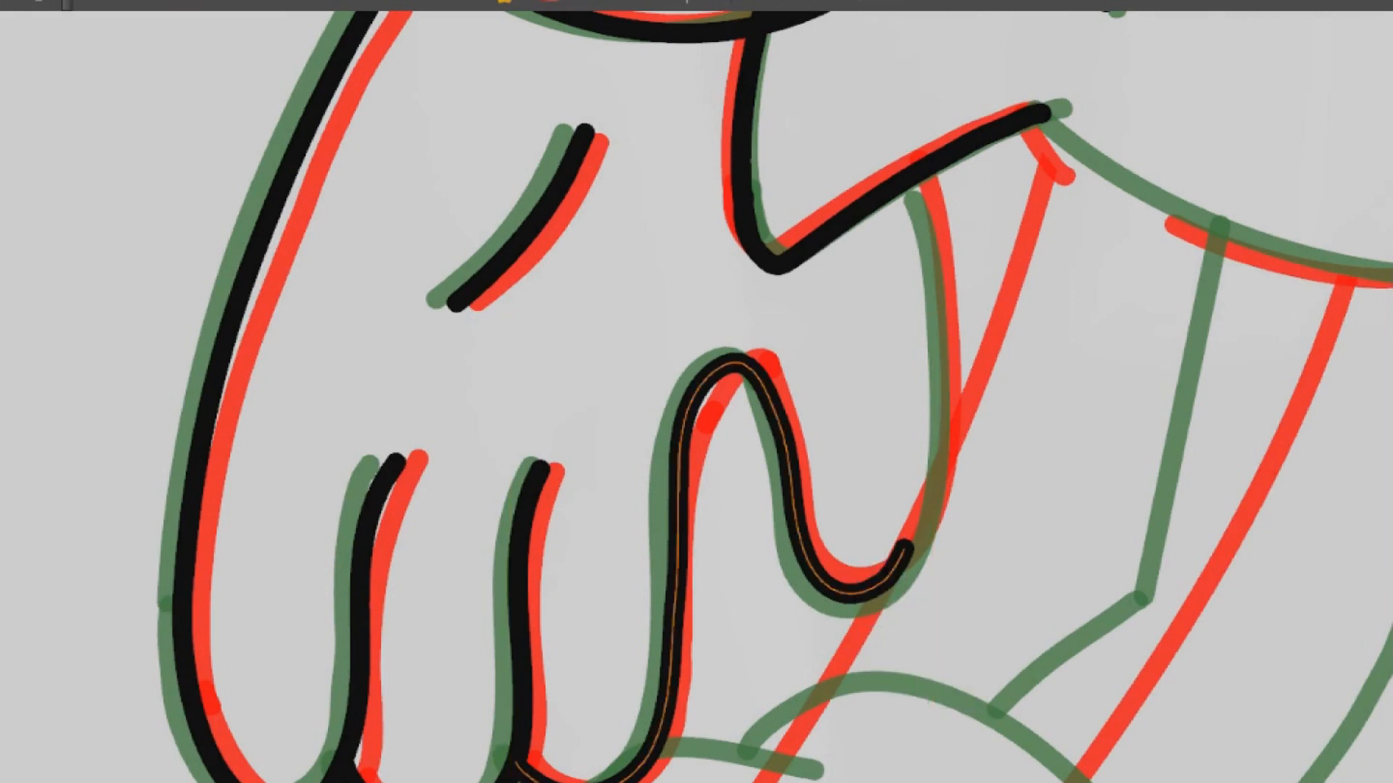
key(Delete)
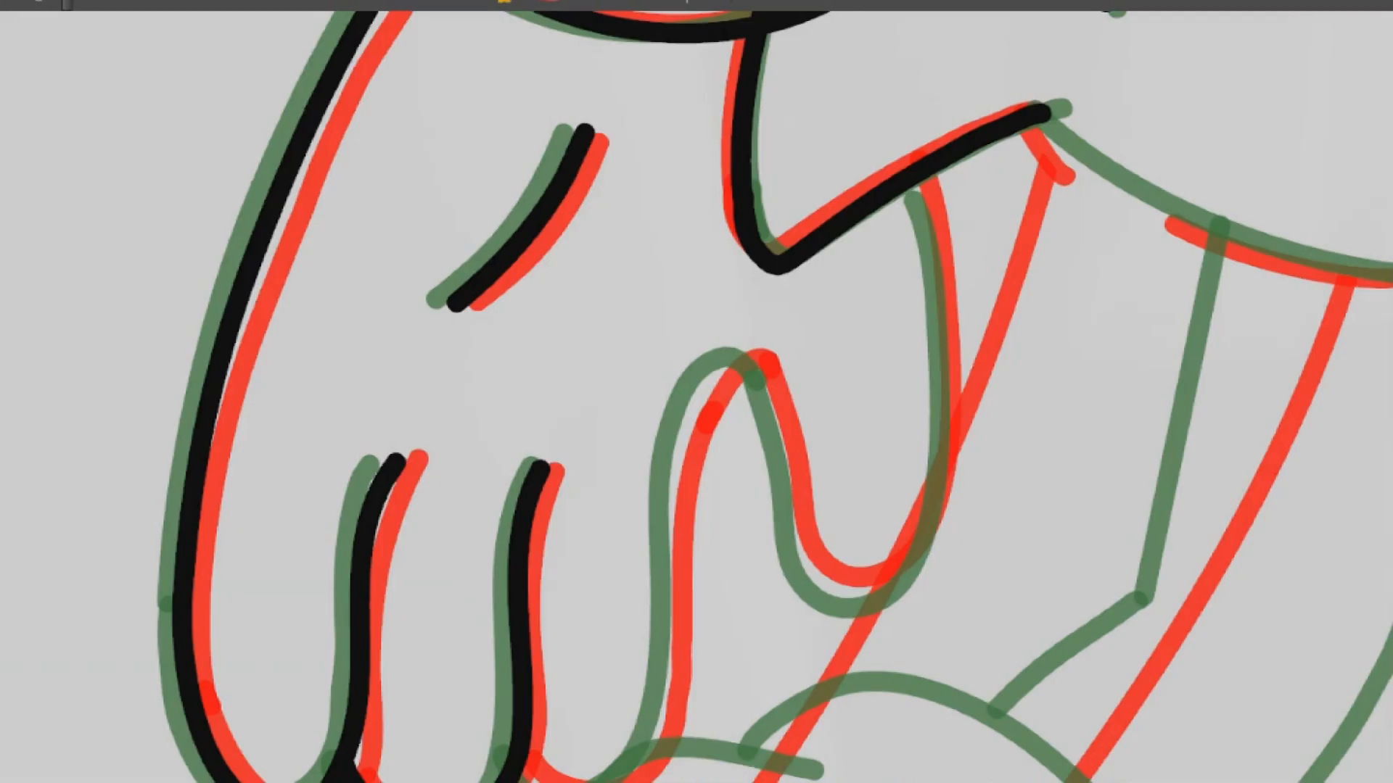
Draw the third finger and the thumb from the second fingertip up to the quill, centred between the onion-skin outlines
drag(1038, 461, 1013, 550)
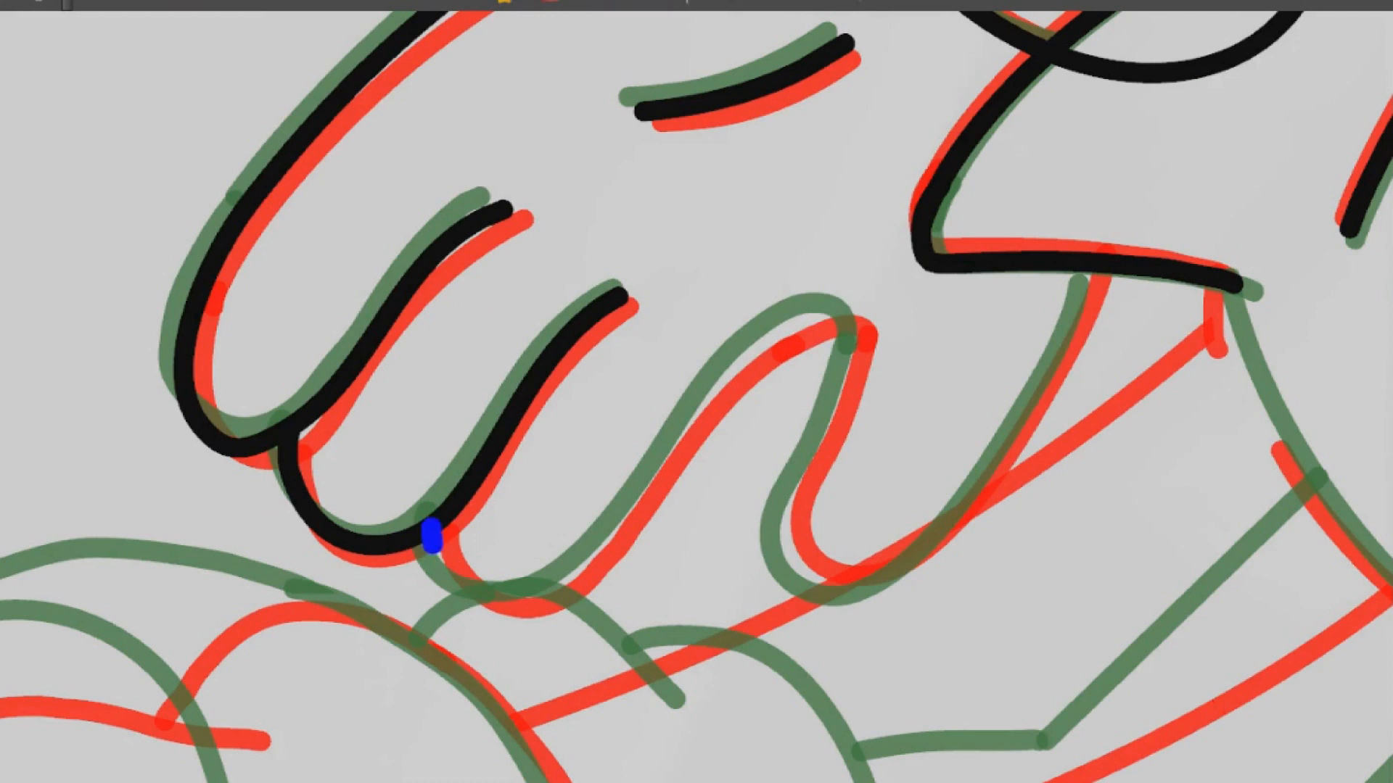
key(ctrl+z)
mouse_move(520, 596)
mouse_down()
mouse_move(647, 488)
mouse_move(781, 332)
mouse_up()
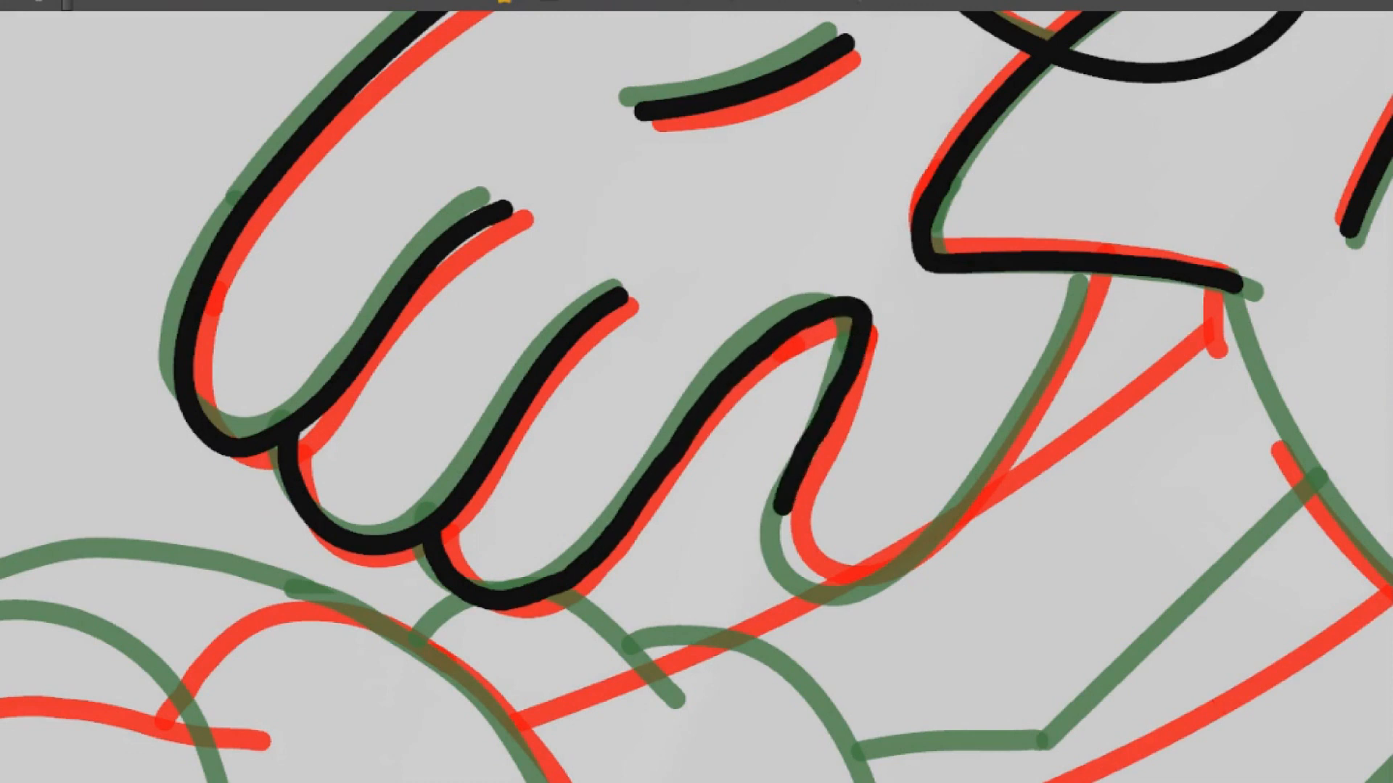
mouse_move(845, 586)
mouse_down()
mouse_move(967, 508)
mouse_move(1079, 309)
mouse_move(1097, 243)
mouse_up()
mouse_move(1221, 482)
mouse_down()
mouse_move(1233, 613)
mouse_move(1231, 194)
mouse_up()
drag(1276, 465, 844, 341)
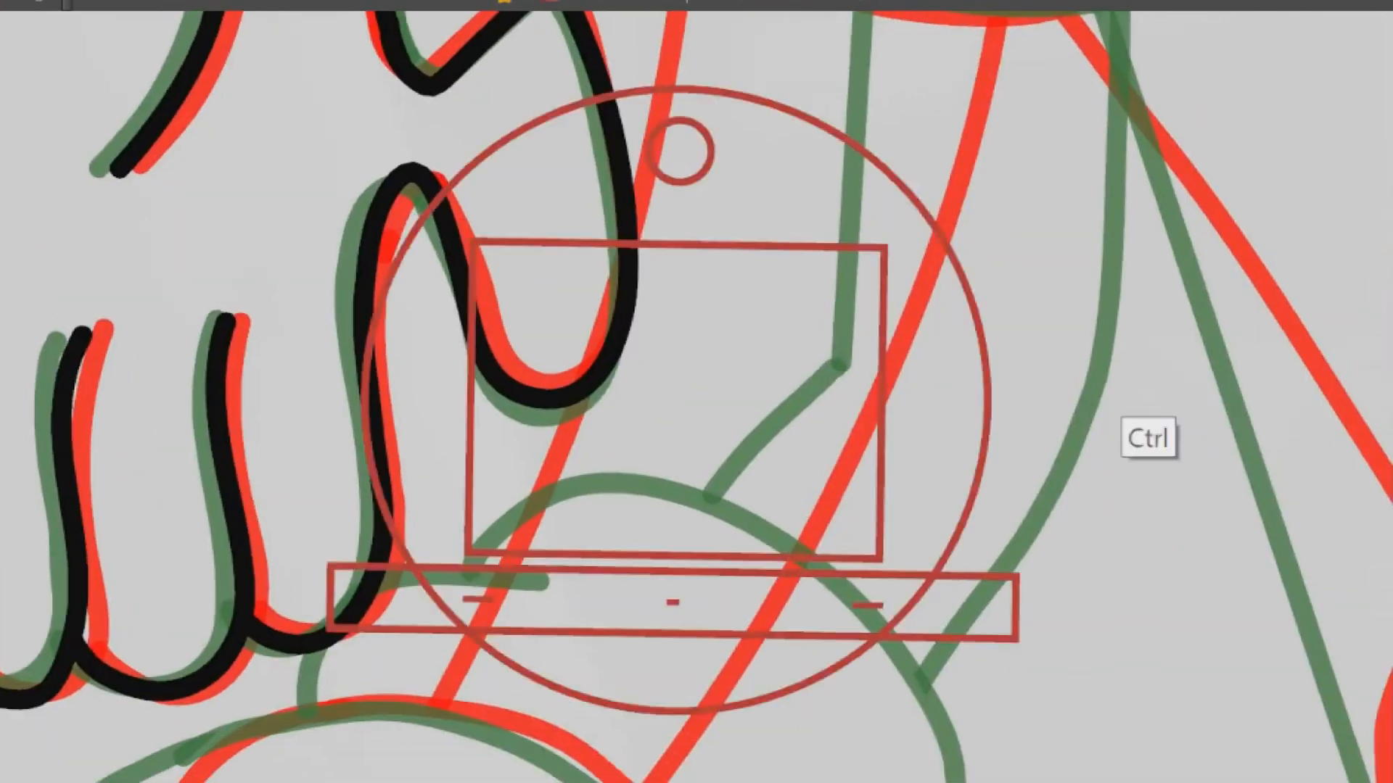
ctrl+alt+drag(1112, 418, 1093, 279)
drag(1098, 511, 1081, 210)
scroll(1080, 208, down, 5)
drag(1233, 435, 1060, 375)
ctrl+alt+drag(1267, 448, 1215, 666)
drag(1339, 94, 930, 417)
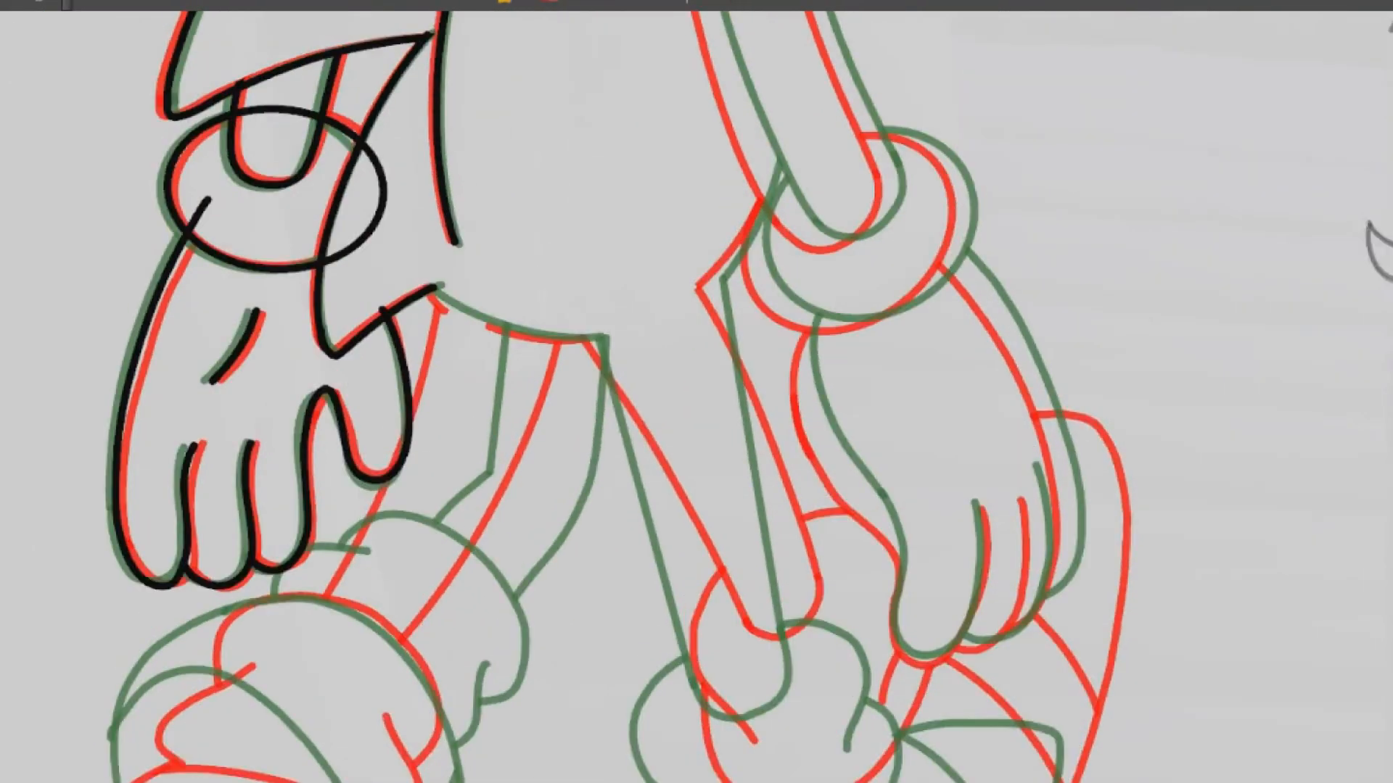
scroll(929, 416, up, 4)
drag(930, 305, 841, 687)
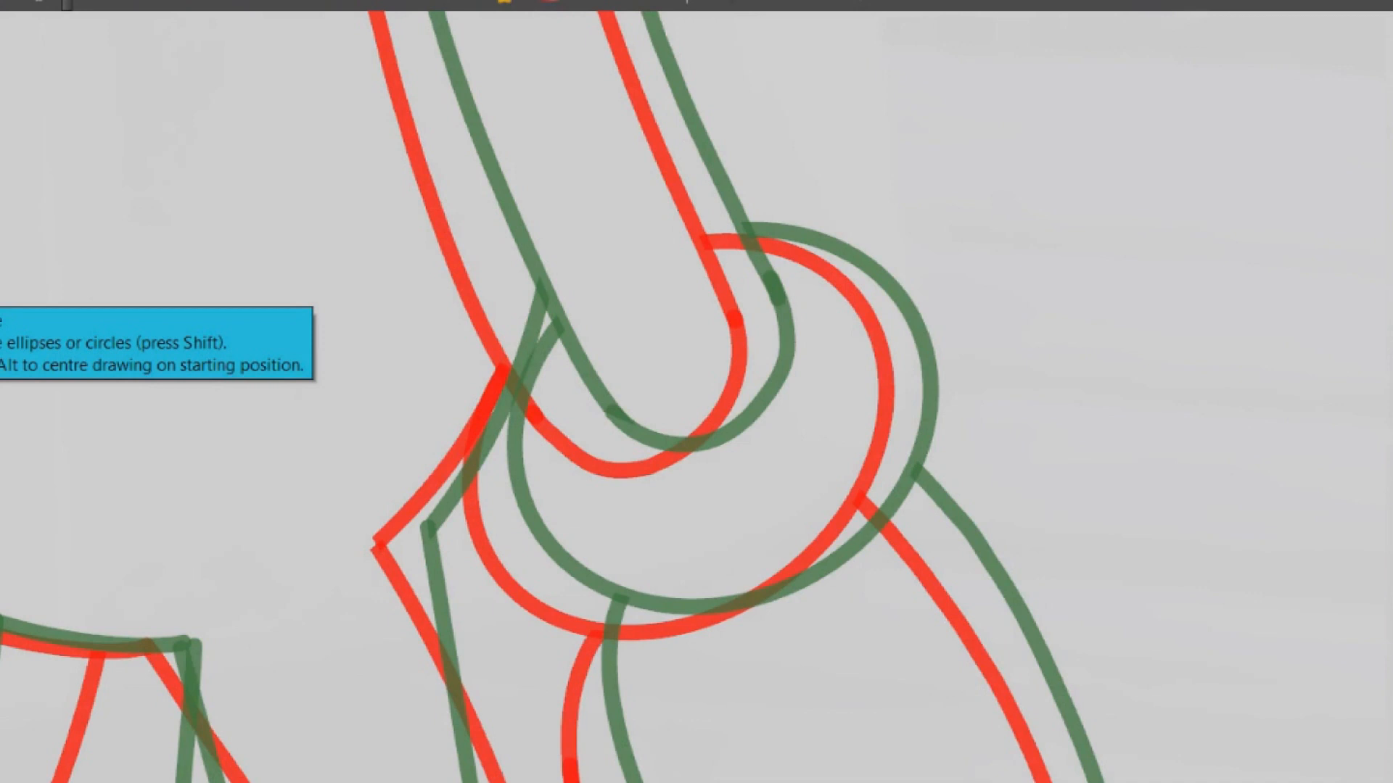
drag(820, 181, 837, 462)
ctrl+alt+drag(836, 276, 873, 445)
drag(872, 445, 675, 681)
ctrl+alt+drag(783, 377, 780, 436)
drag(623, 444, 791, 417)
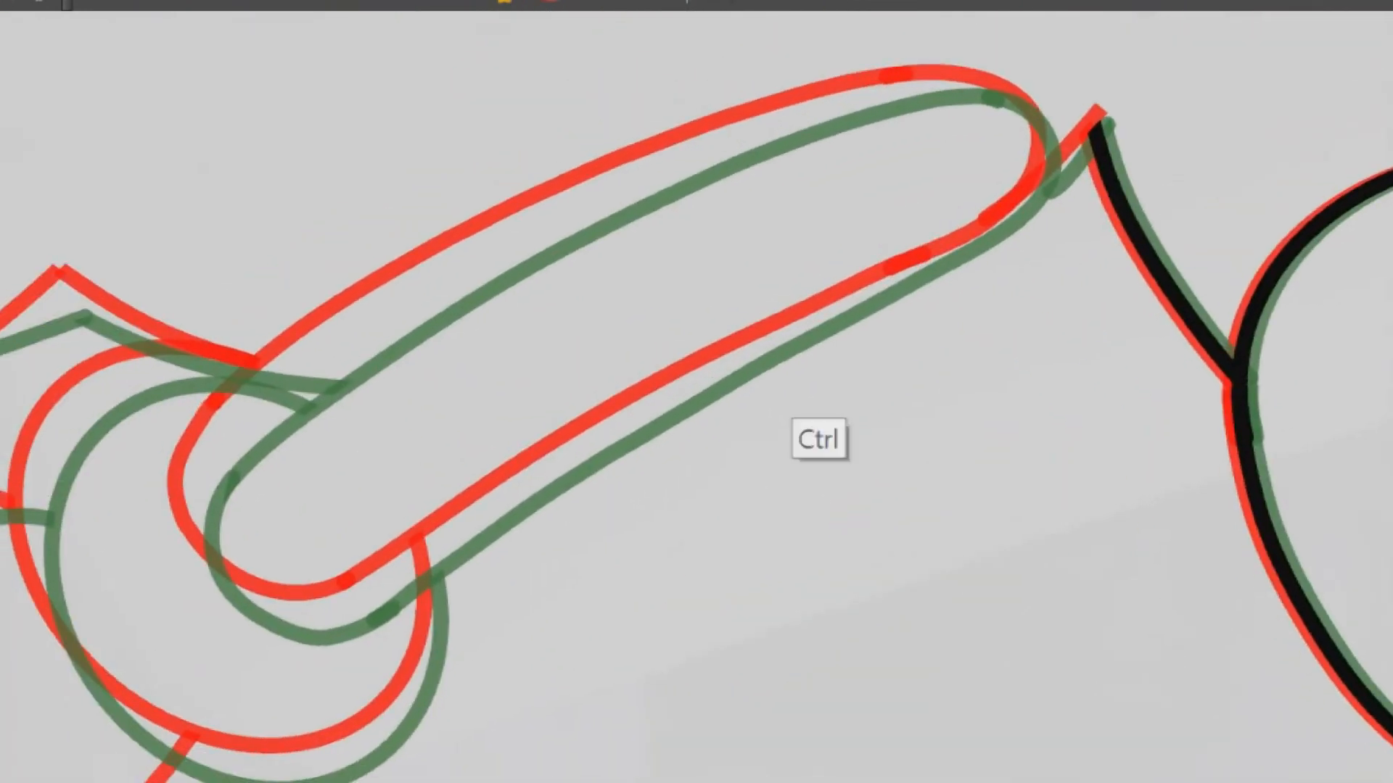
Try to draw the arm's whole outline freehand, midway between the onion-skin outlines
drag(211, 456, 236, 577)
key(ctrl+z)
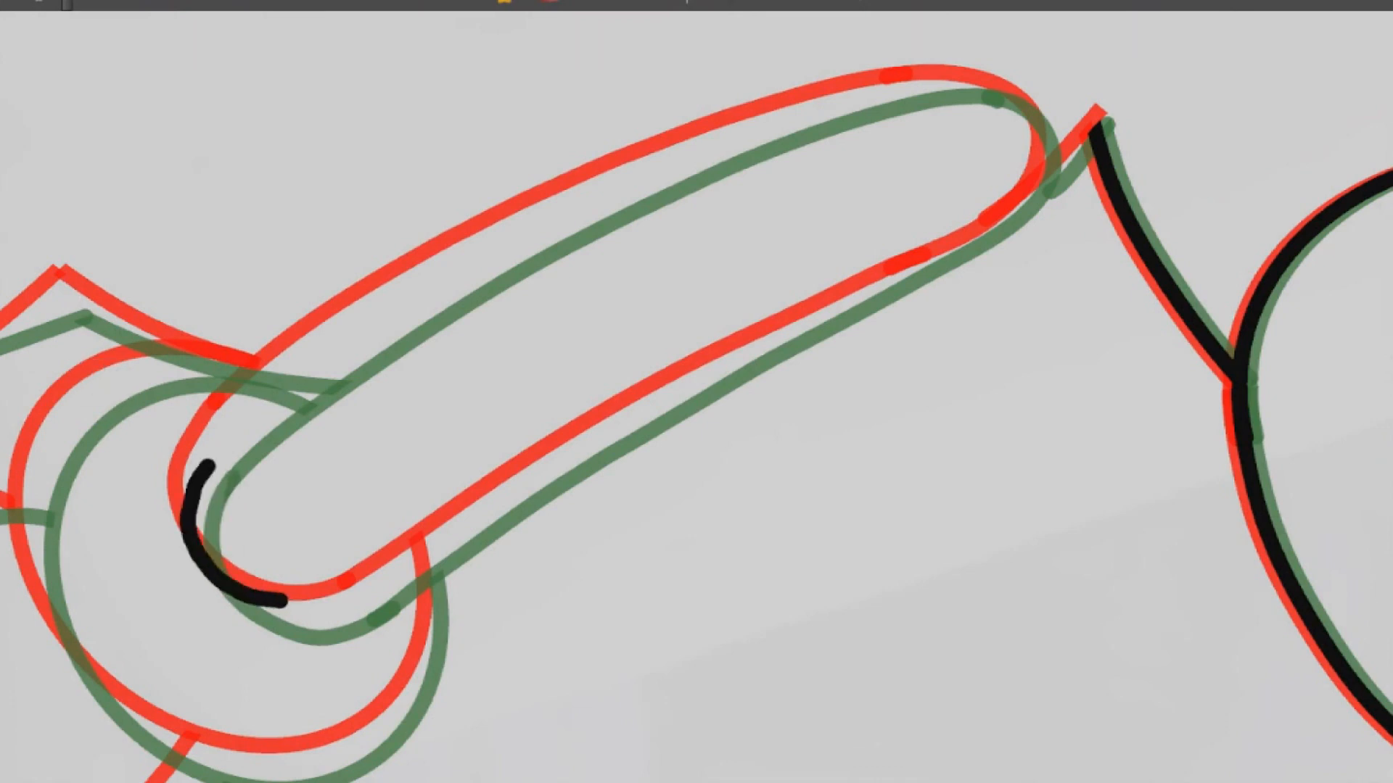
key(ctrl+z)
drag(215, 444, 196, 486)
key(ctrl+z)
mouse_move(401, 569)
mouse_down()
mouse_move(624, 421)
mouse_move(907, 268)
mouse_up()
drag(1051, 178, 1009, 98)
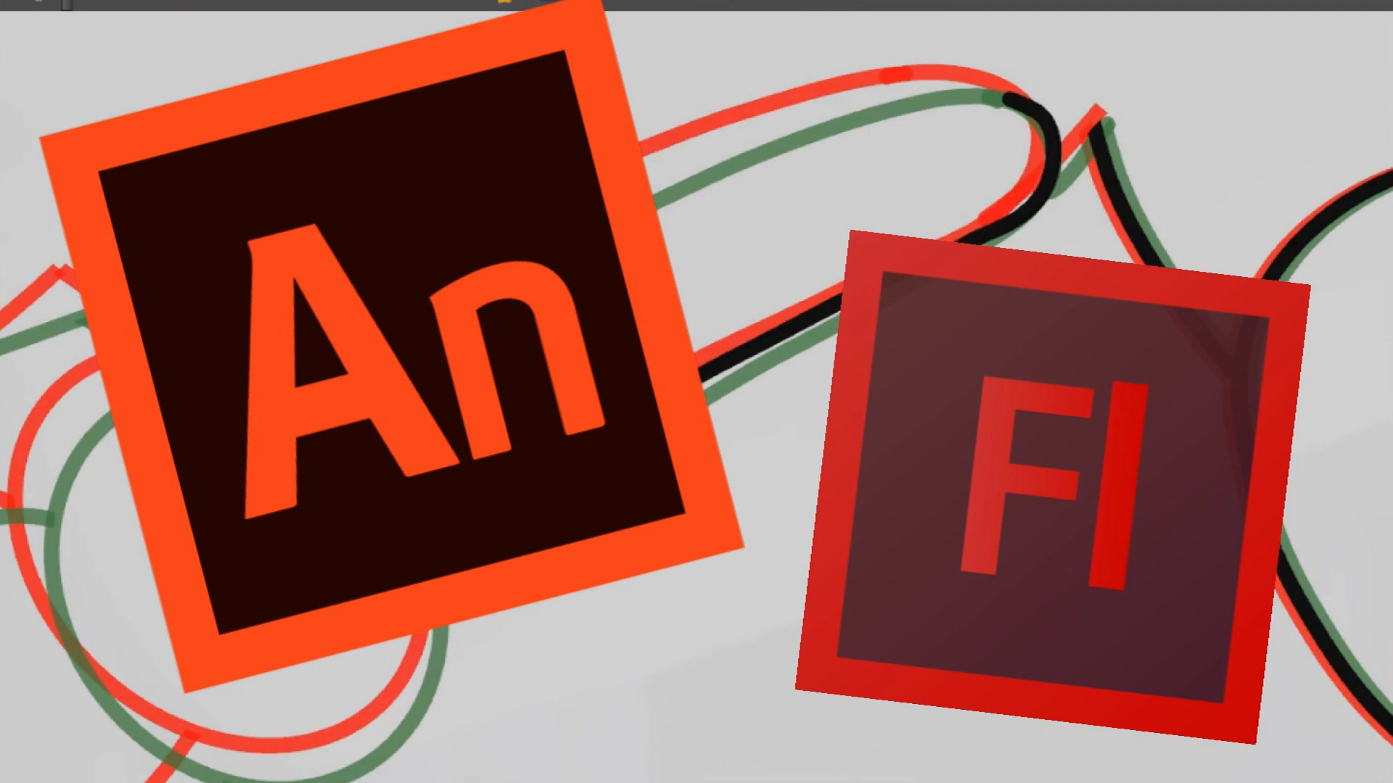
mouse_move(210, 457)
mouse_down()
mouse_move(342, 342)
mouse_move(638, 186)
mouse_move(936, 85)
mouse_up()
drag(987, 284, 908, 76)
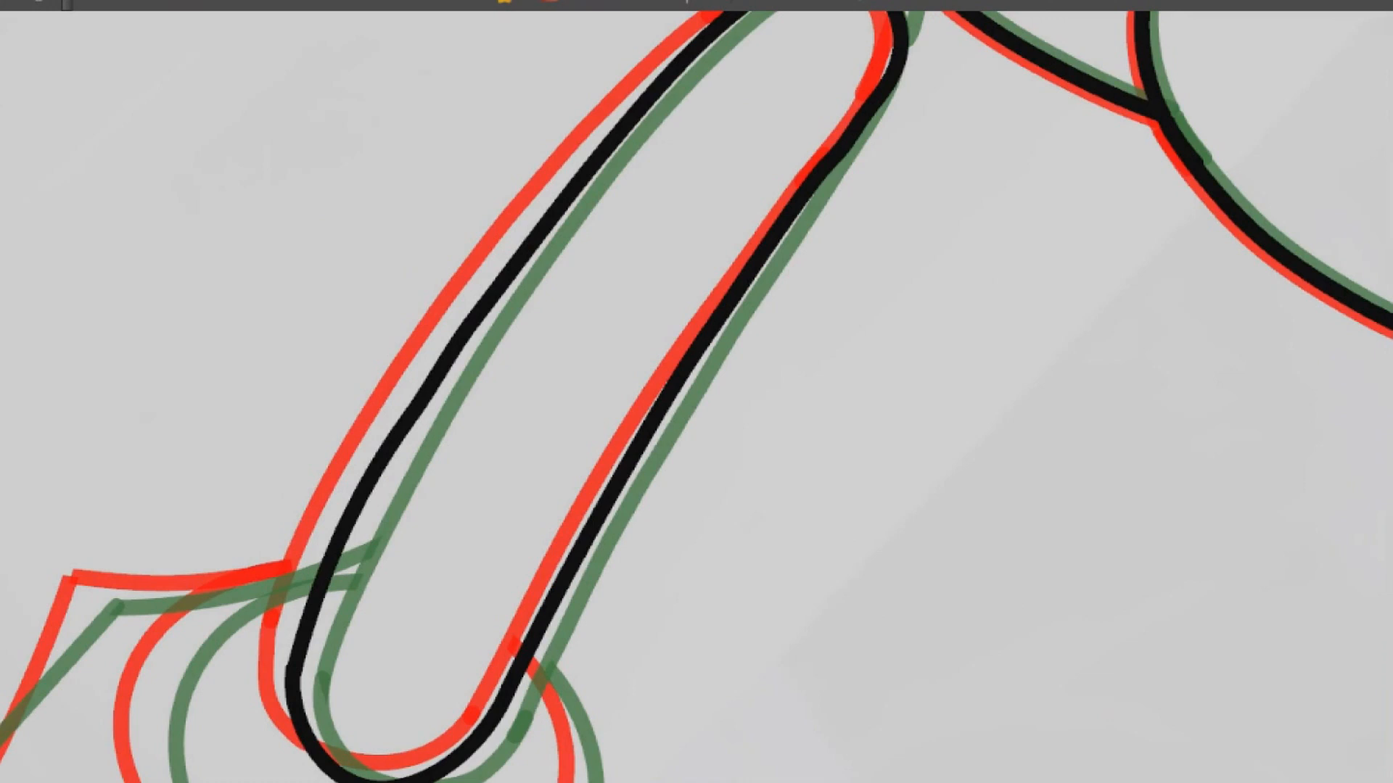
Delete the freehand arm outline from the in-between drawing
drag(1126, 281, 1077, 218)
scroll(1069, 264, down, 4)
drag(1076, 341, 1014, 185)
scroll(1025, 309, up, 4)
drag(875, 281, 707, 614)
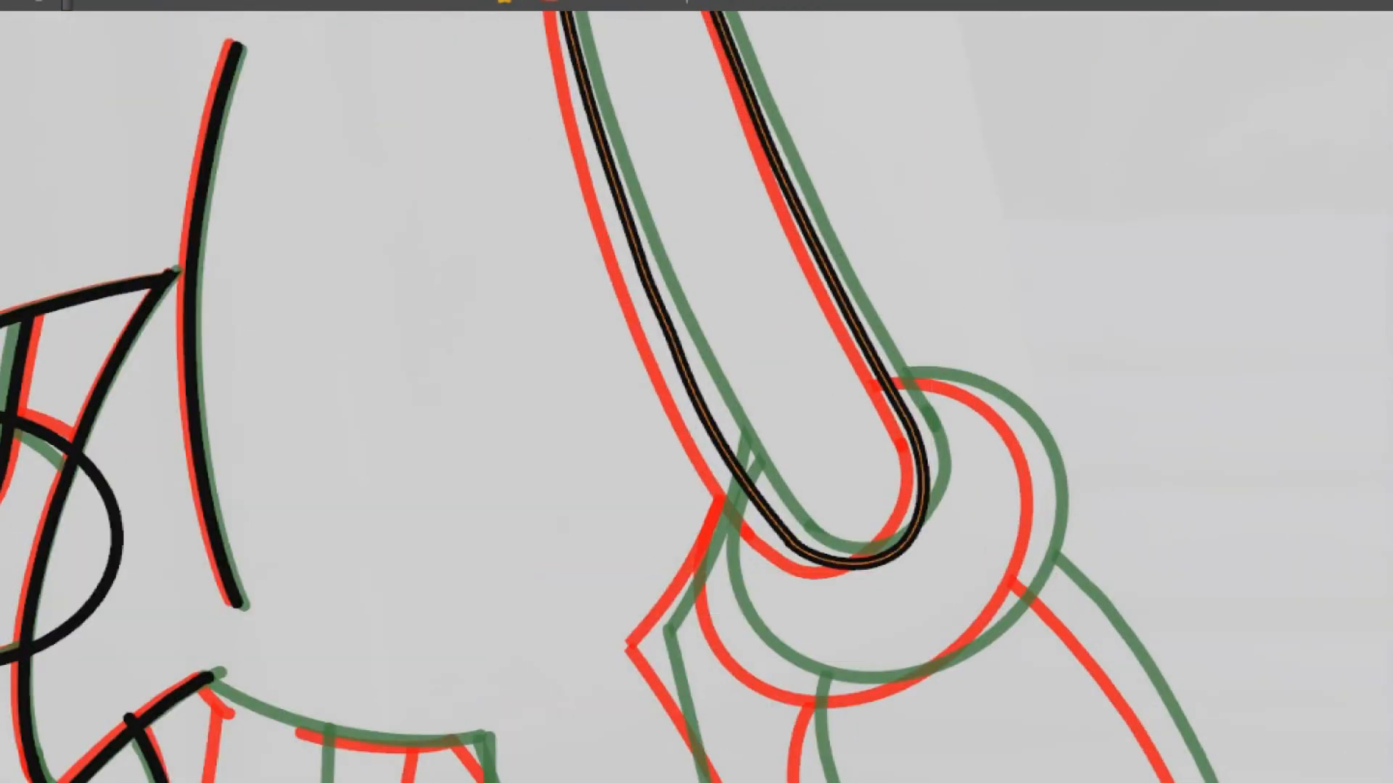
key(Delete)
Try to redraw the arm's rounded wrist end and upper edge between the onion-skin outlines
drag(1066, 185, 798, 650)
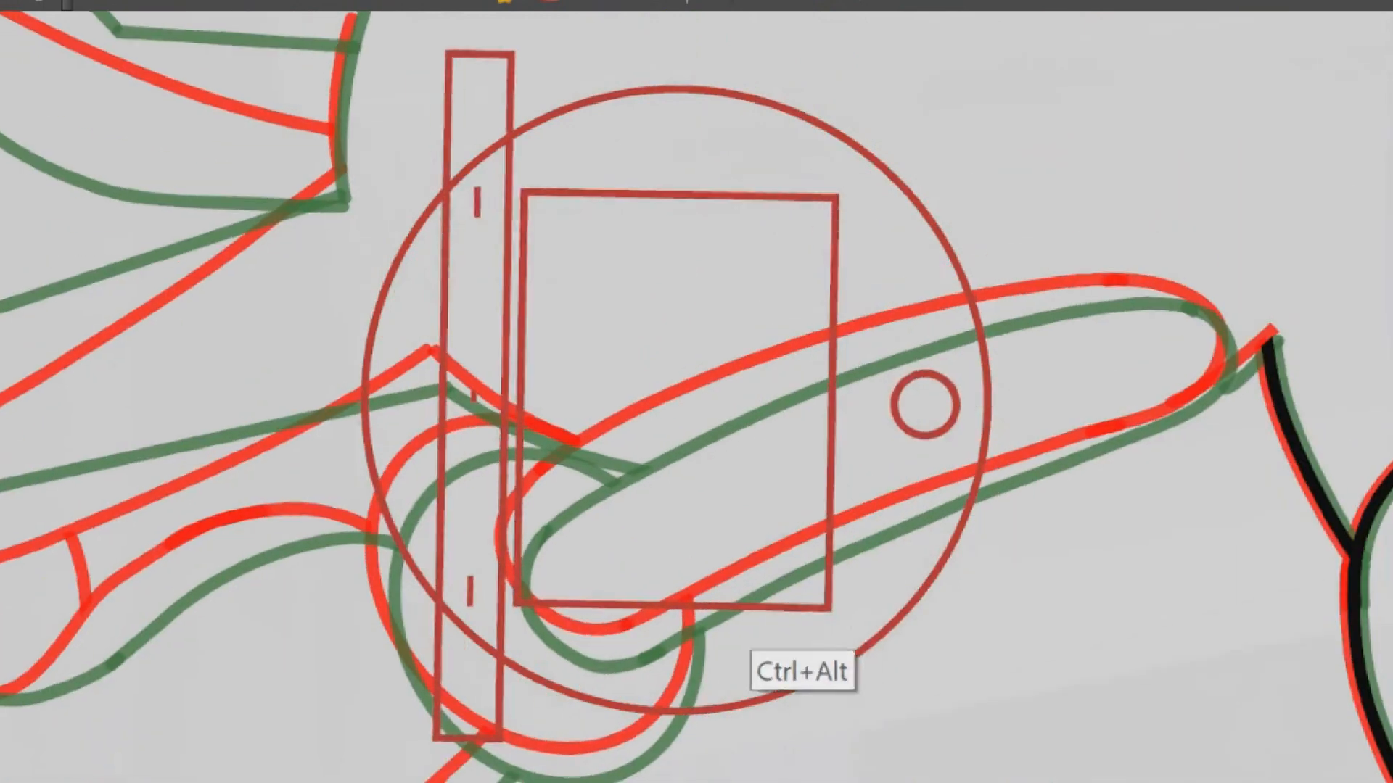
drag(528, 522, 644, 435)
key(ctrl+z)
mouse_move(544, 623)
mouse_down()
mouse_move(631, 444)
mouse_move(856, 355)
mouse_move(1101, 295)
mouse_move(1229, 327)
mouse_move(1289, 294)
mouse_move(1019, 186)
mouse_up()
key(ctrl+z)
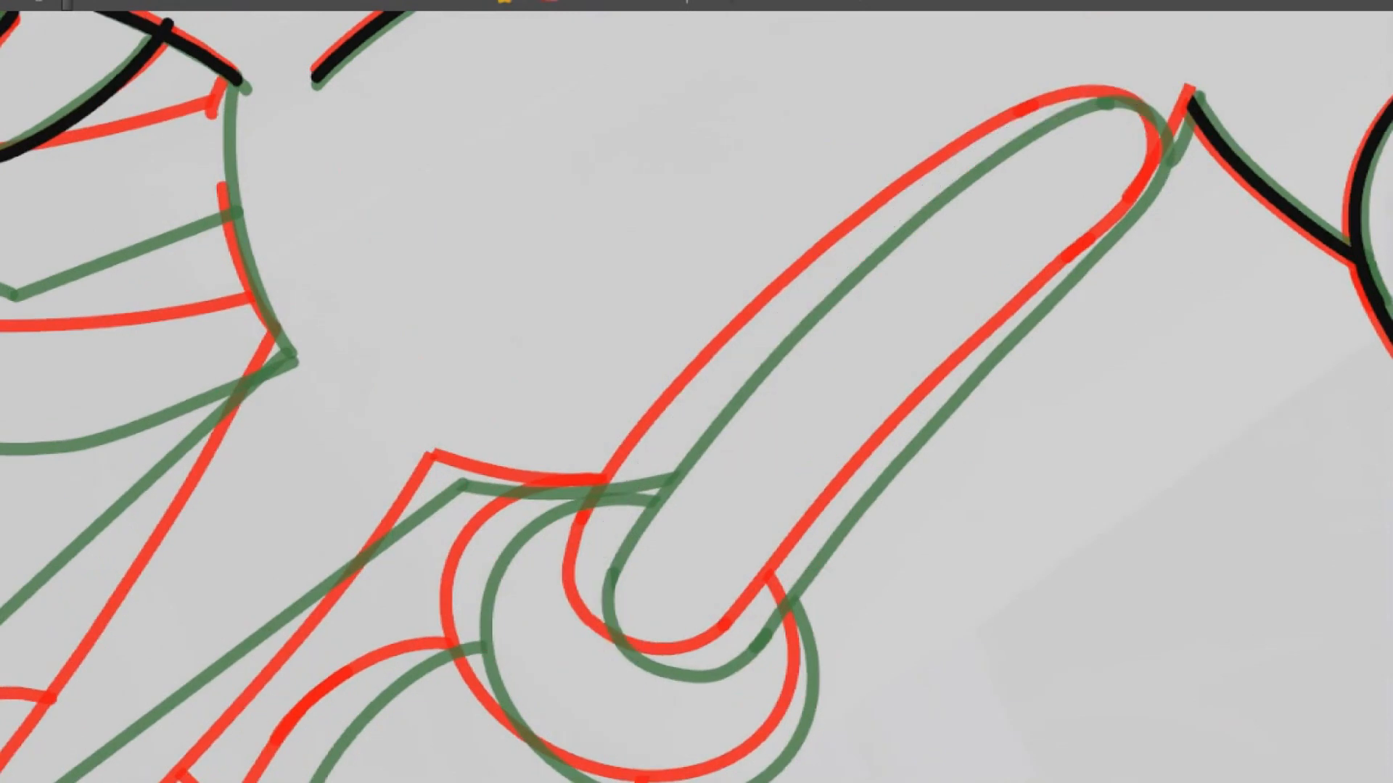
mouse_move(618, 518)
mouse_down()
mouse_move(799, 305)
mouse_move(948, 196)
mouse_up()
key(ctrl+z)
mouse_move(609, 639)
mouse_down()
mouse_move(679, 411)
mouse_move(769, 318)
mouse_up()
key(ctrl+z)
mouse_move(593, 562)
mouse_down()
mouse_move(721, 376)
mouse_move(920, 205)
mouse_up()
key(ctrl+z)
mouse_move(589, 600)
mouse_down()
mouse_move(737, 336)
mouse_move(948, 180)
mouse_move(1119, 109)
mouse_up()
key(ctrl+z)
key(ctrl+z)
drag(635, 639, 635, 464)
key(ctrl+z)
mouse_move(634, 646)
mouse_down()
mouse_move(593, 555)
mouse_move(724, 363)
mouse_move(794, 297)
mouse_up()
key(ctrl+z)
drag(598, 573, 646, 467)
key(ctrl+z)
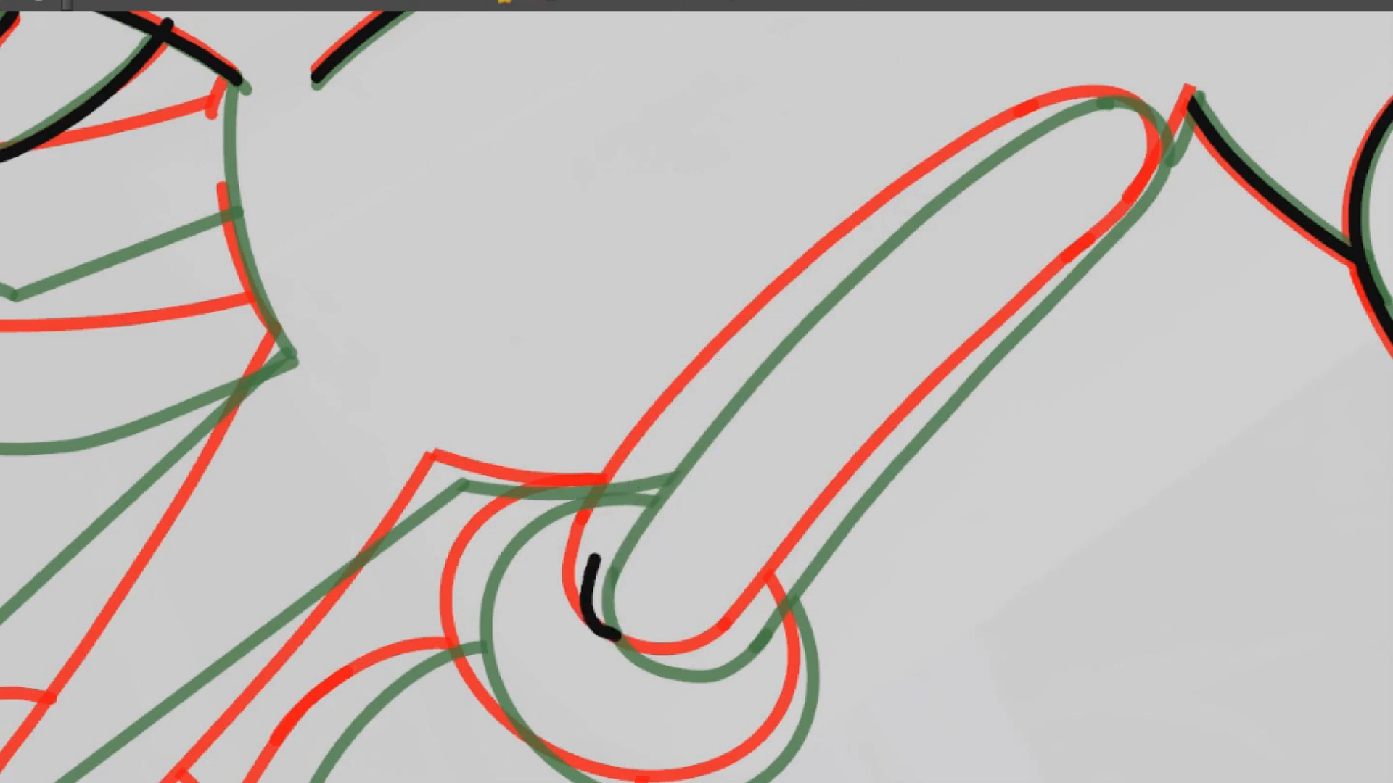
Try to draw the arm's outer edge from the wrist to the shoulder and around its rounded end
drag(1115, 98, 1142, 120)
mouse_move(1160, 254)
mouse_down()
mouse_move(1150, 221)
mouse_move(899, 29)
mouse_up()
mouse_move(849, 145)
mouse_down()
mouse_move(806, 477)
mouse_move(696, 365)
mouse_up()
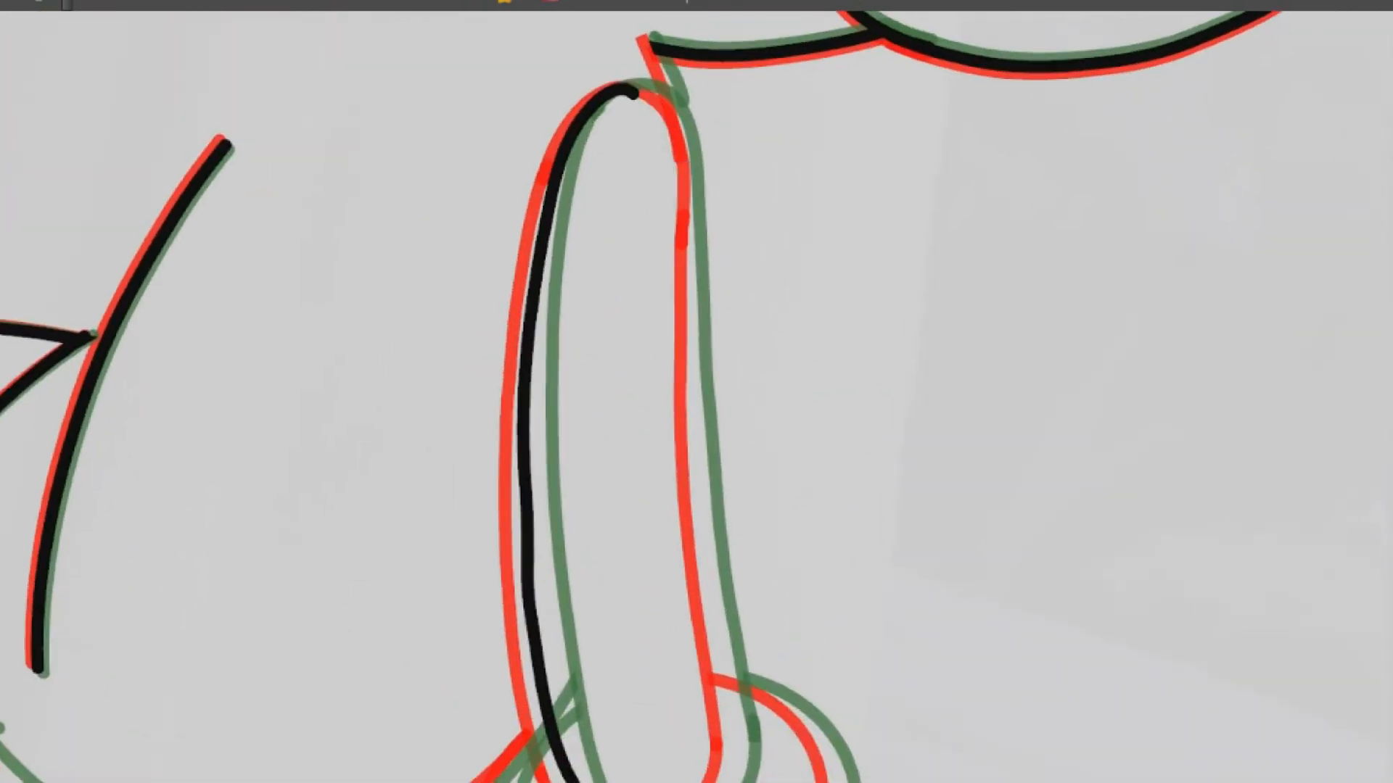
key(ctrl+z)
drag(669, 102, 693, 232)
key(ctrl+z)
mouse_move(1088, 312)
mouse_down()
mouse_move(961, 50)
mouse_move(860, 298)
mouse_up()
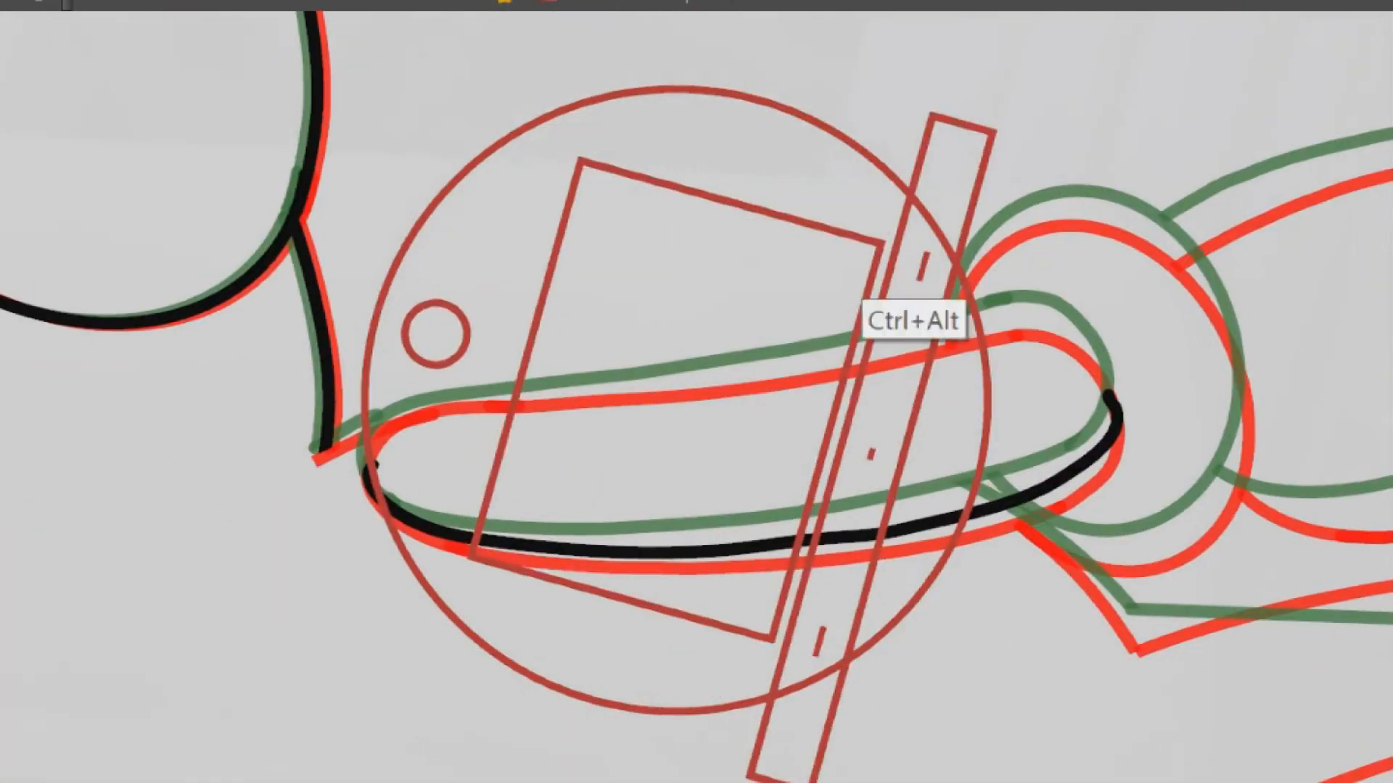
key(ctrl+z)
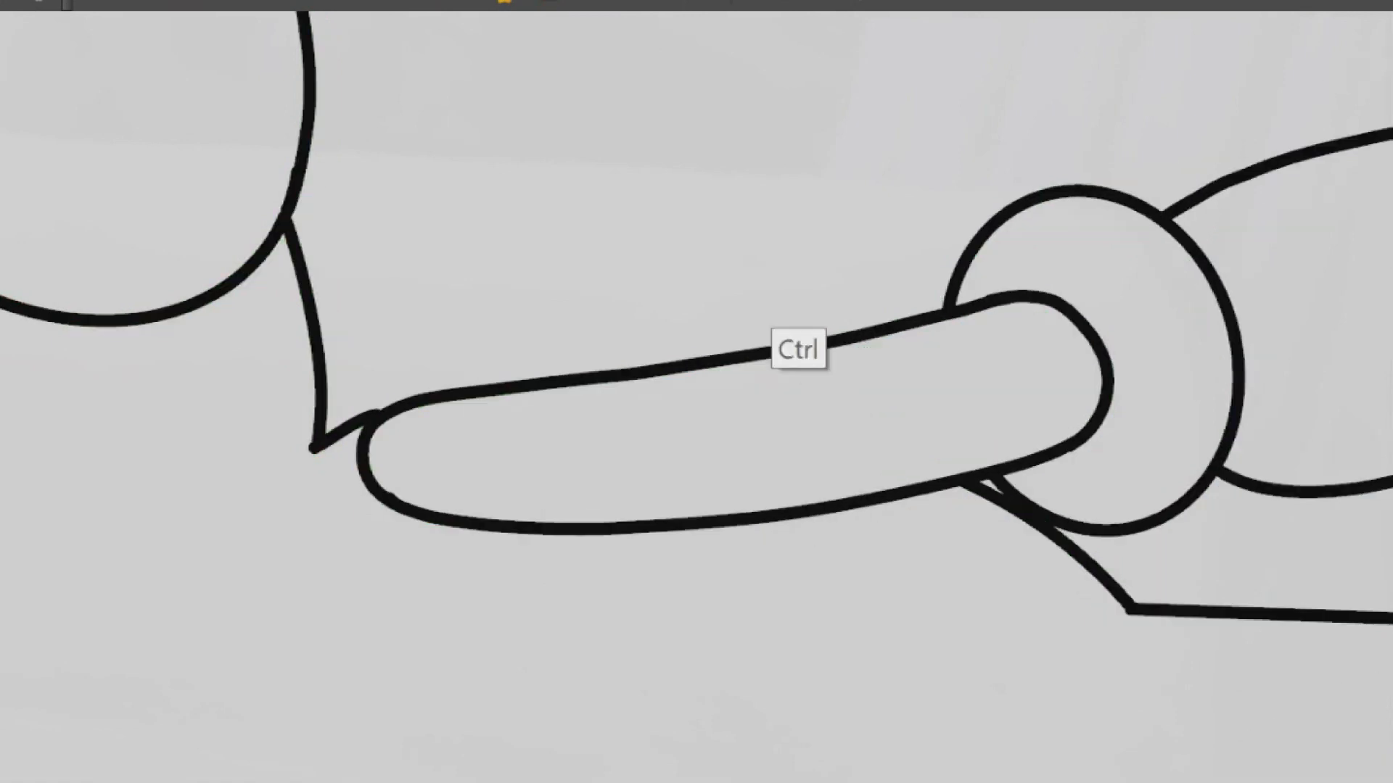
Copy the arm outline from an earlier drawing and paste it into the in-between
mouse_move(802, 286)
mouse_down()
mouse_move(1056, 473)
mouse_move(1074, 406)
mouse_up()
mouse_move(747, 236)
mouse_down()
mouse_move(731, 597)
mouse_move(935, 421)
mouse_move(923, 457)
mouse_up()
key(Right)
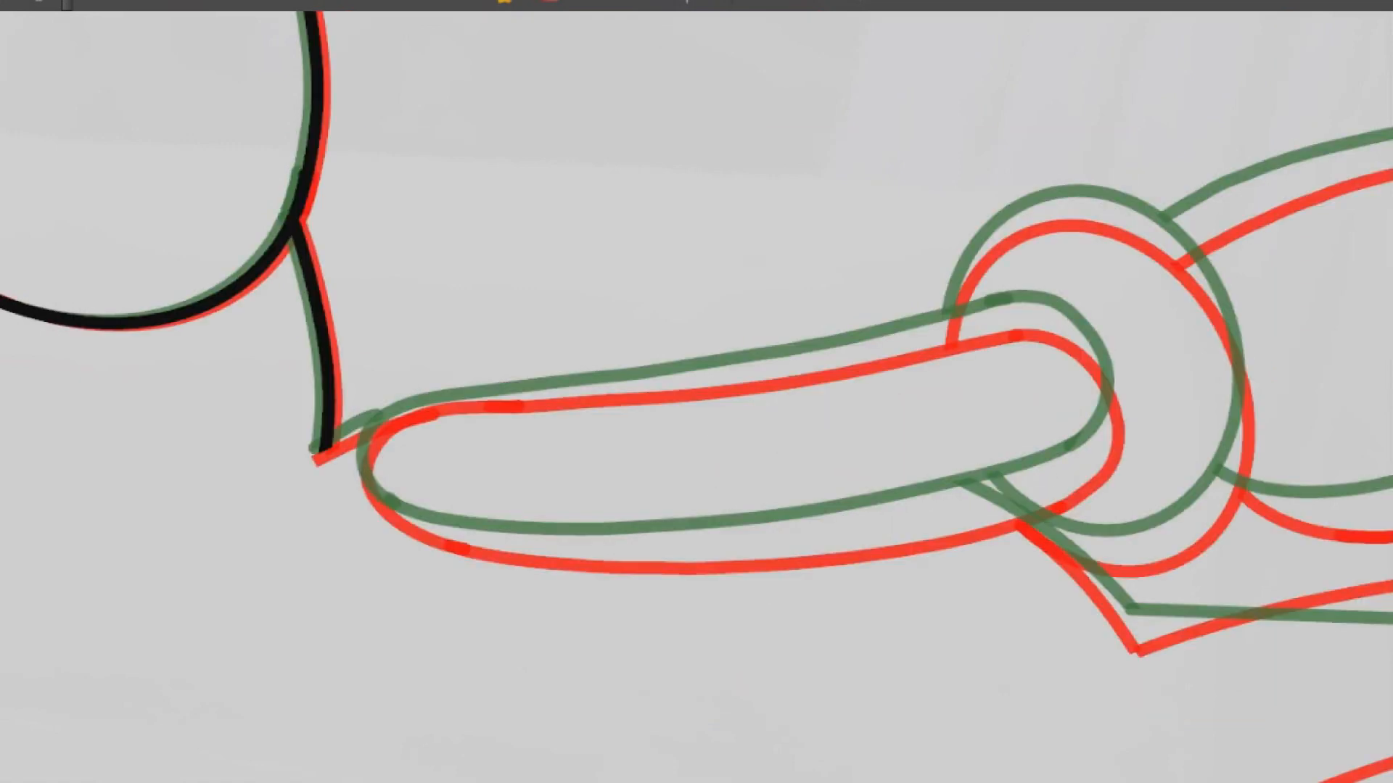
key(ctrl+v)
Move, rotate and stretch the pasted arm outline so it sits midway between the onion-skin arms
drag(1094, 335, 1091, 359)
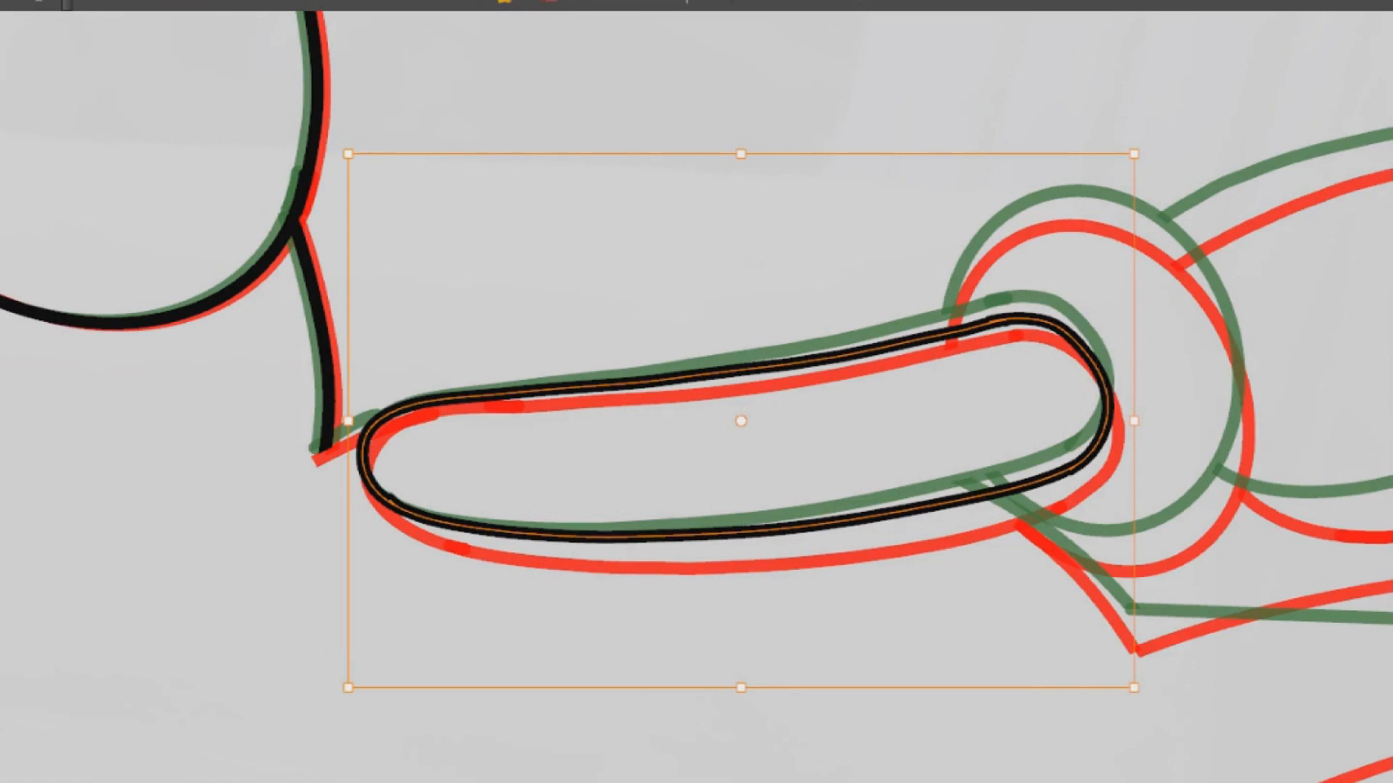
key(Down)
key(Down)
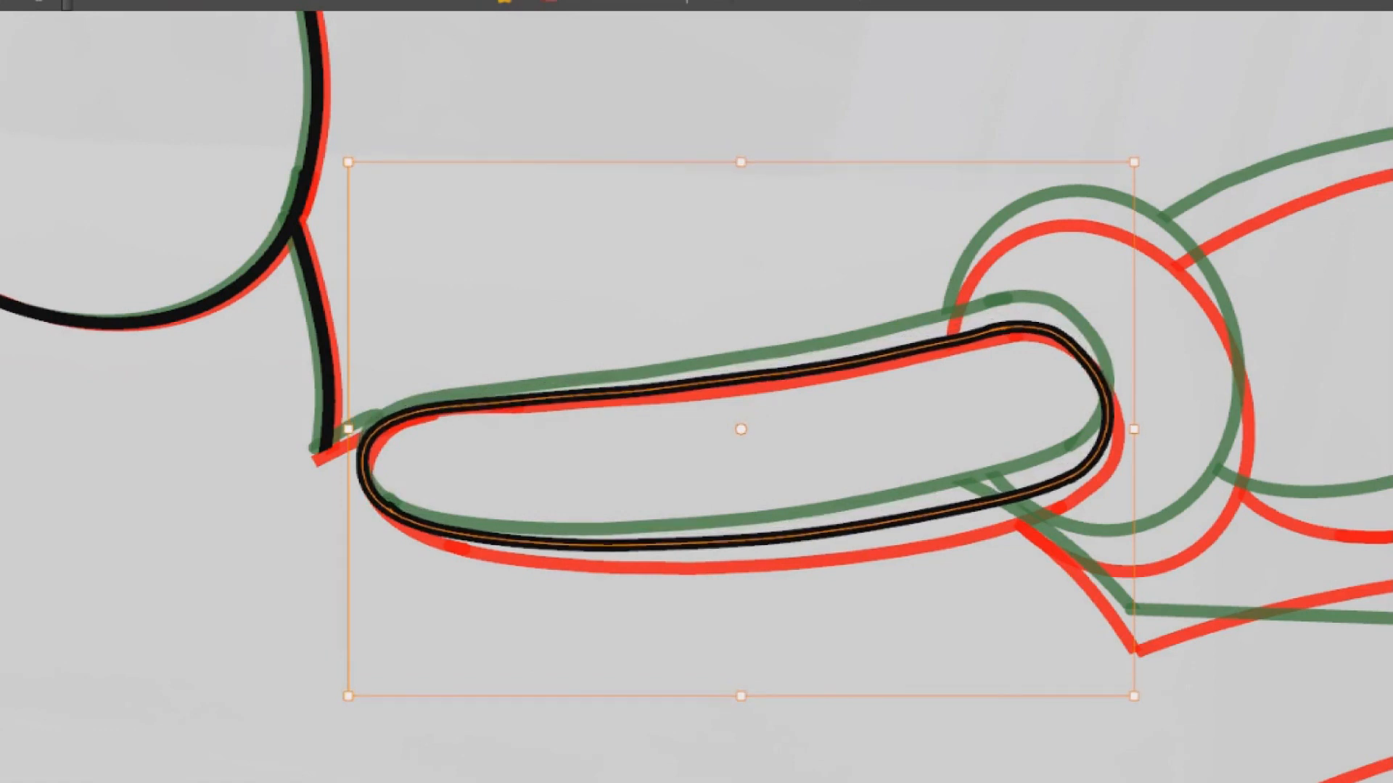
drag(1058, 220, 1066, 219)
drag(354, 430, 351, 429)
drag(1140, 429, 1140, 418)
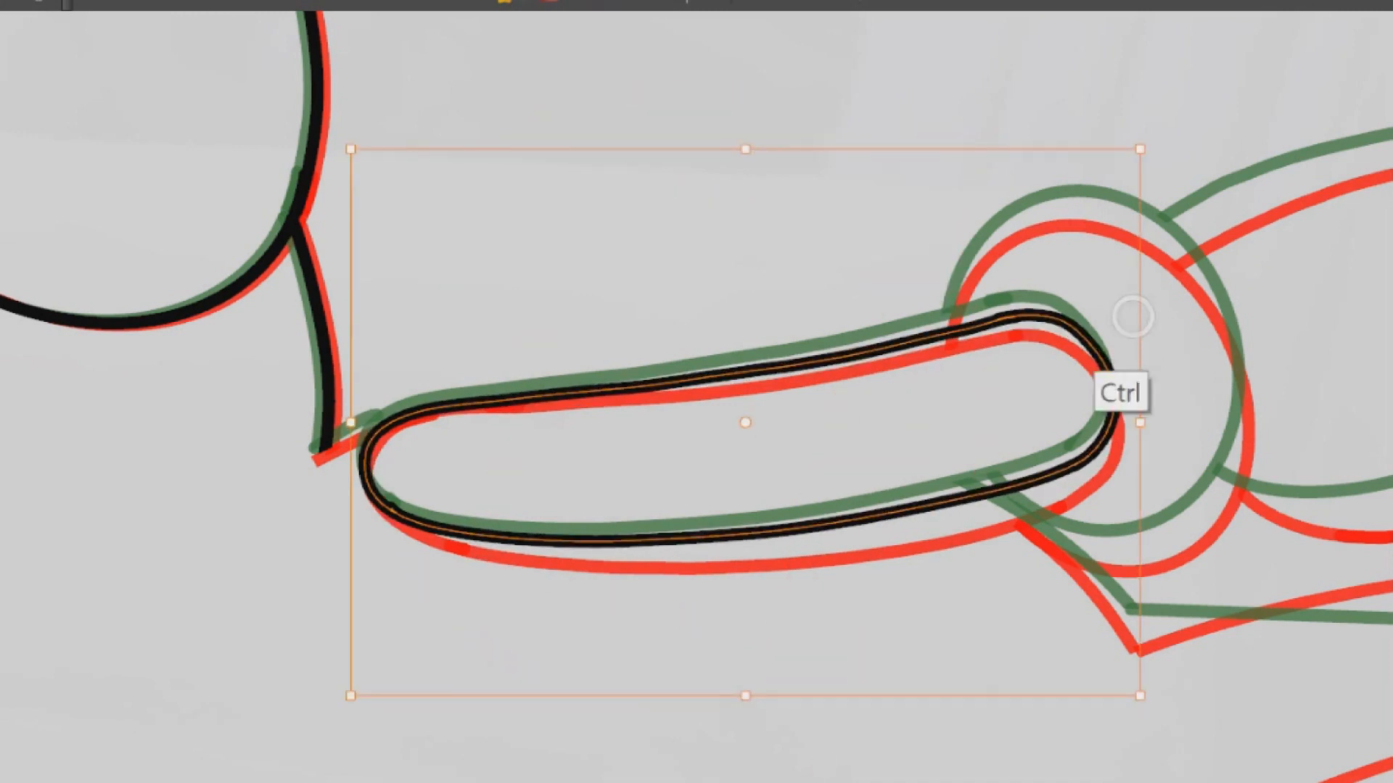
drag(745, 697, 740, 702)
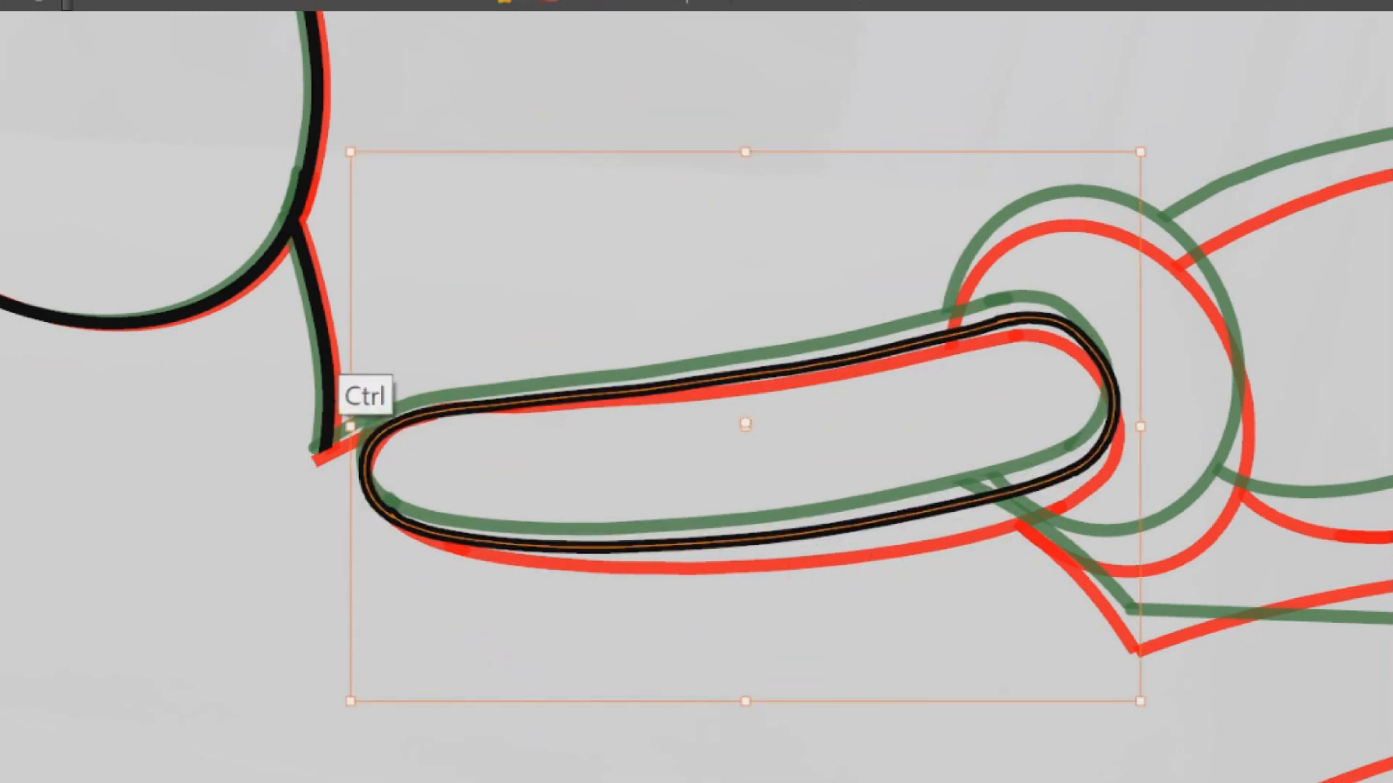
key(ctrl+z)
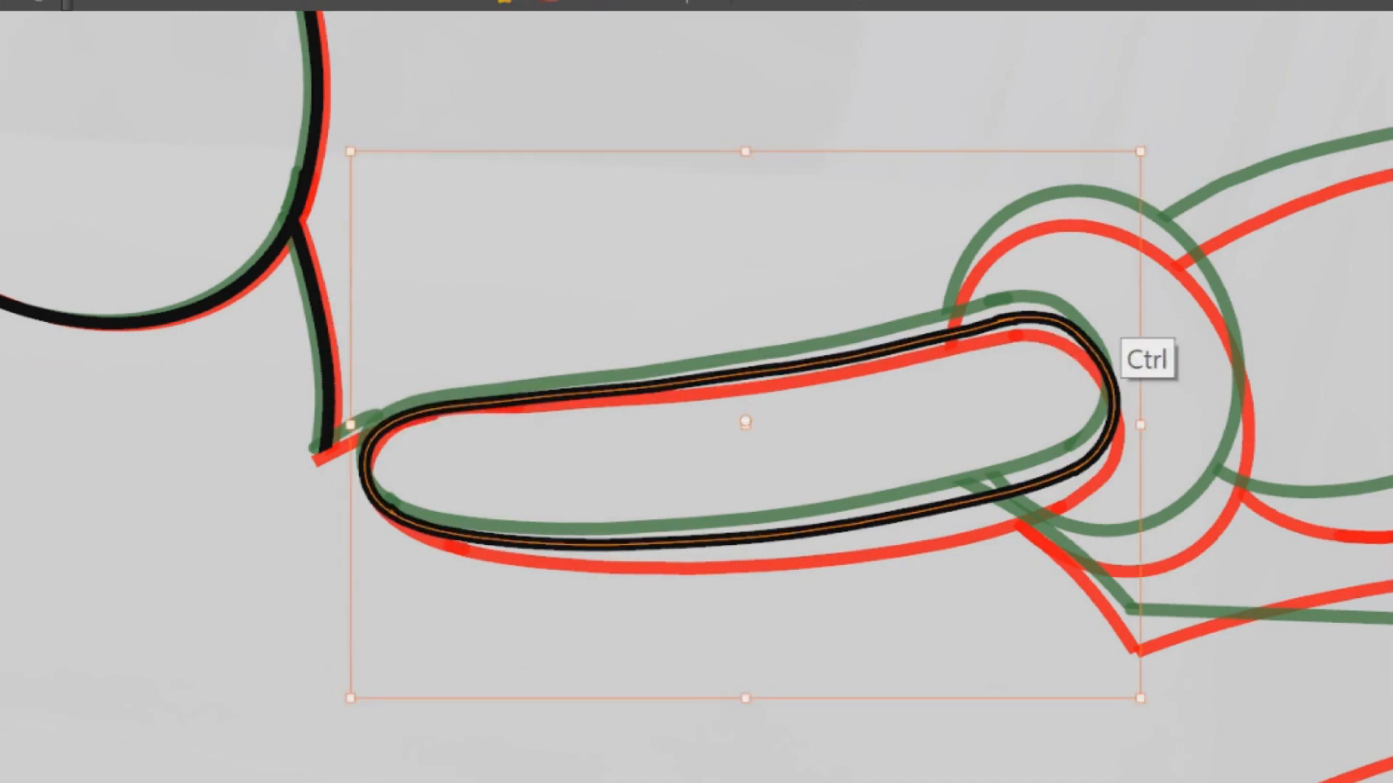
Draw an ellipse for the glove cuff around the arm's end, then enlarge and skew it towards the onion-skin cuffs
drag(1238, 243, 798, 268)
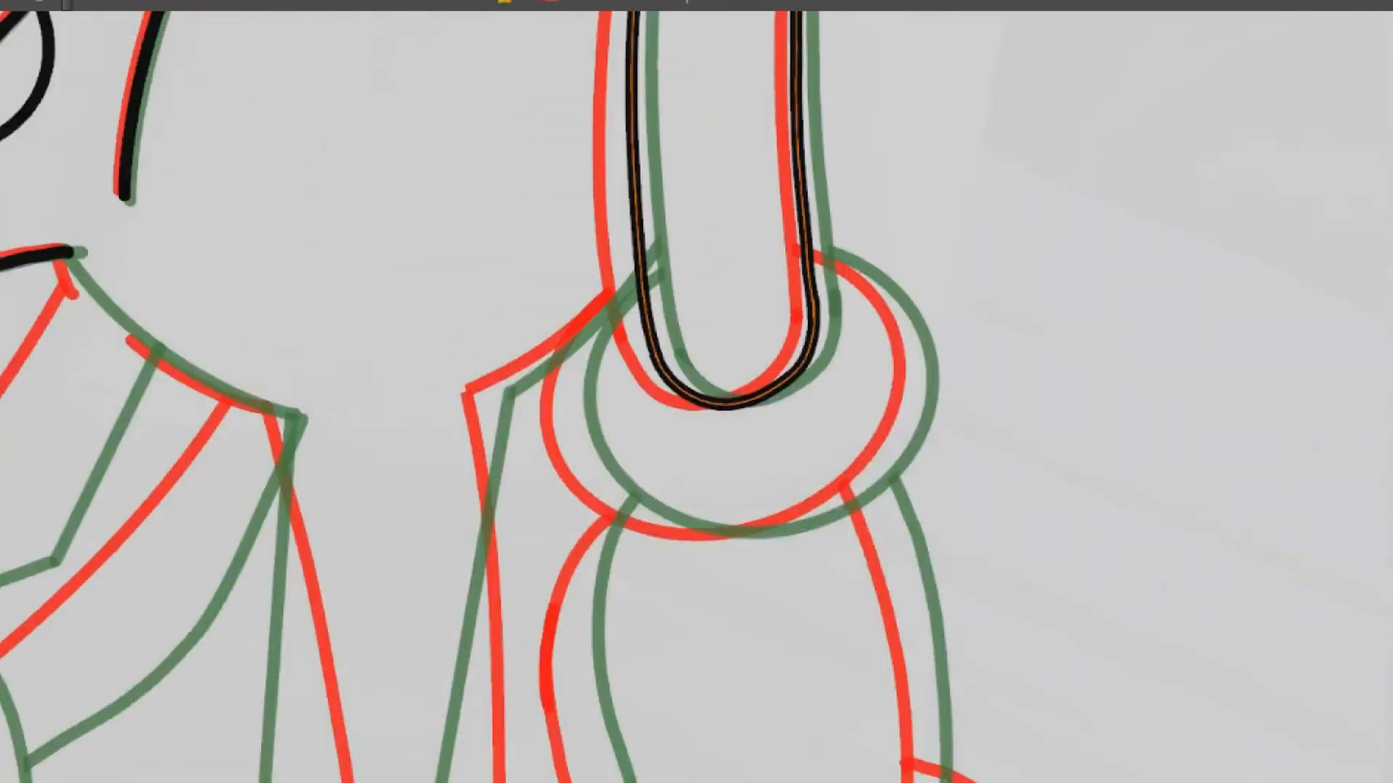
scroll(867, 382, up, 2)
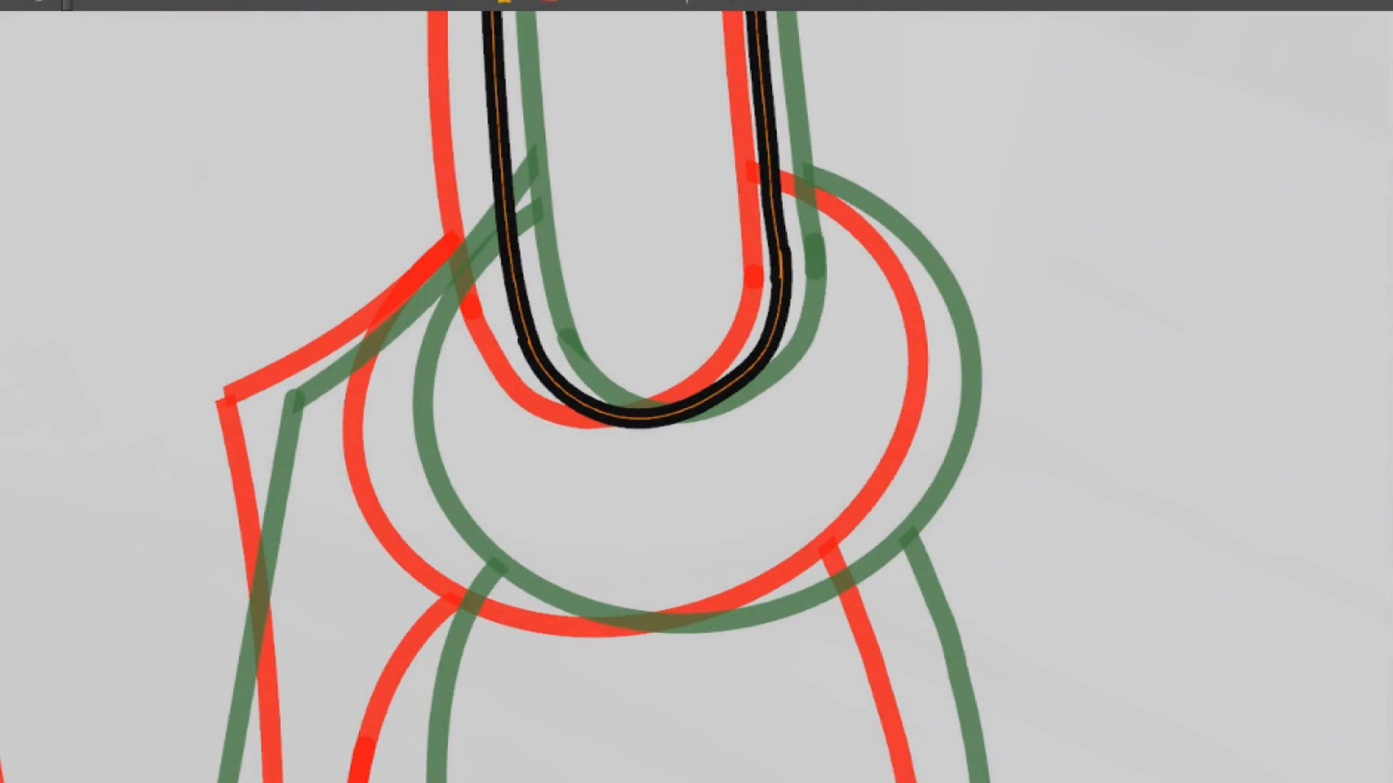
mouse_move(369, 264)
mouse_down()
mouse_move(814, 606)
mouse_move(939, 638)
mouse_move(915, 669)
mouse_up()
drag(904, 493, 926, 449)
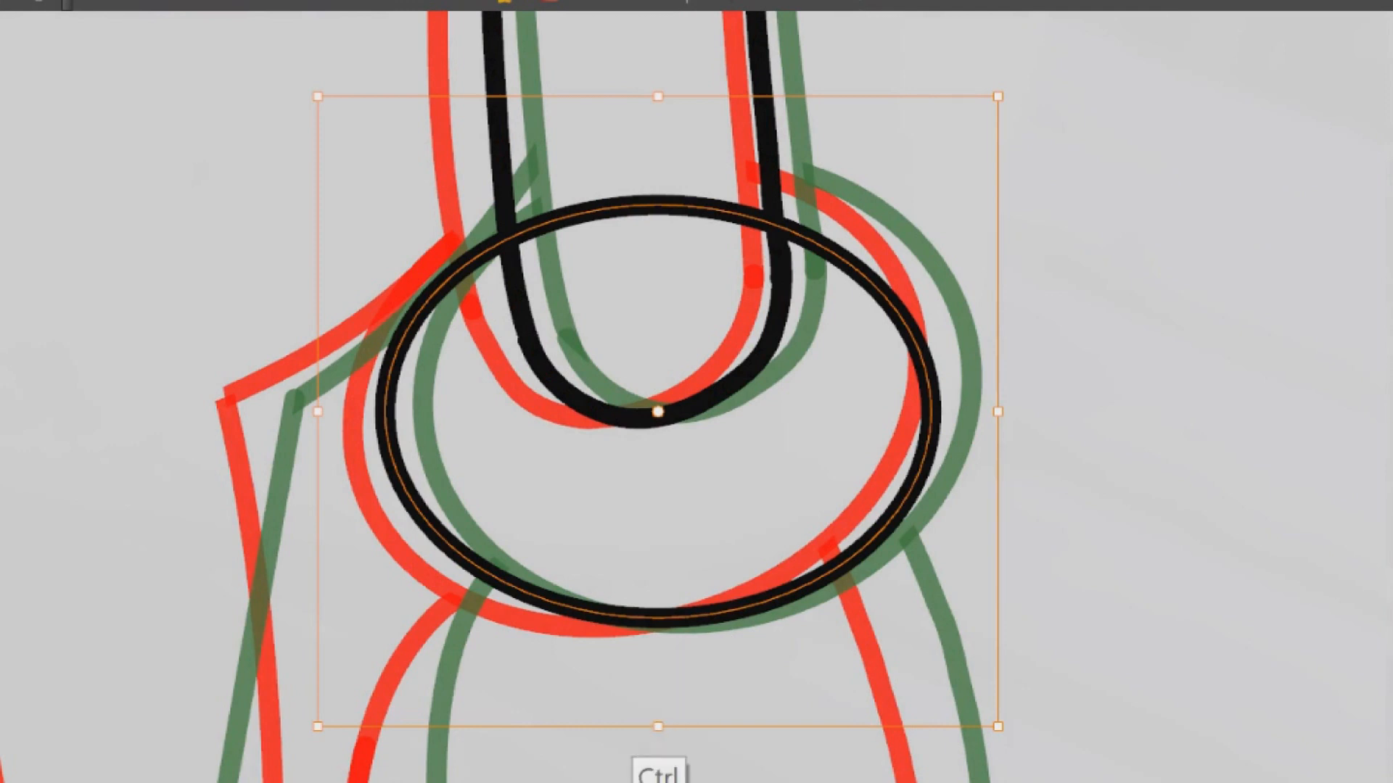
drag(657, 97, 657, 68)
drag(1003, 392, 1022, 391)
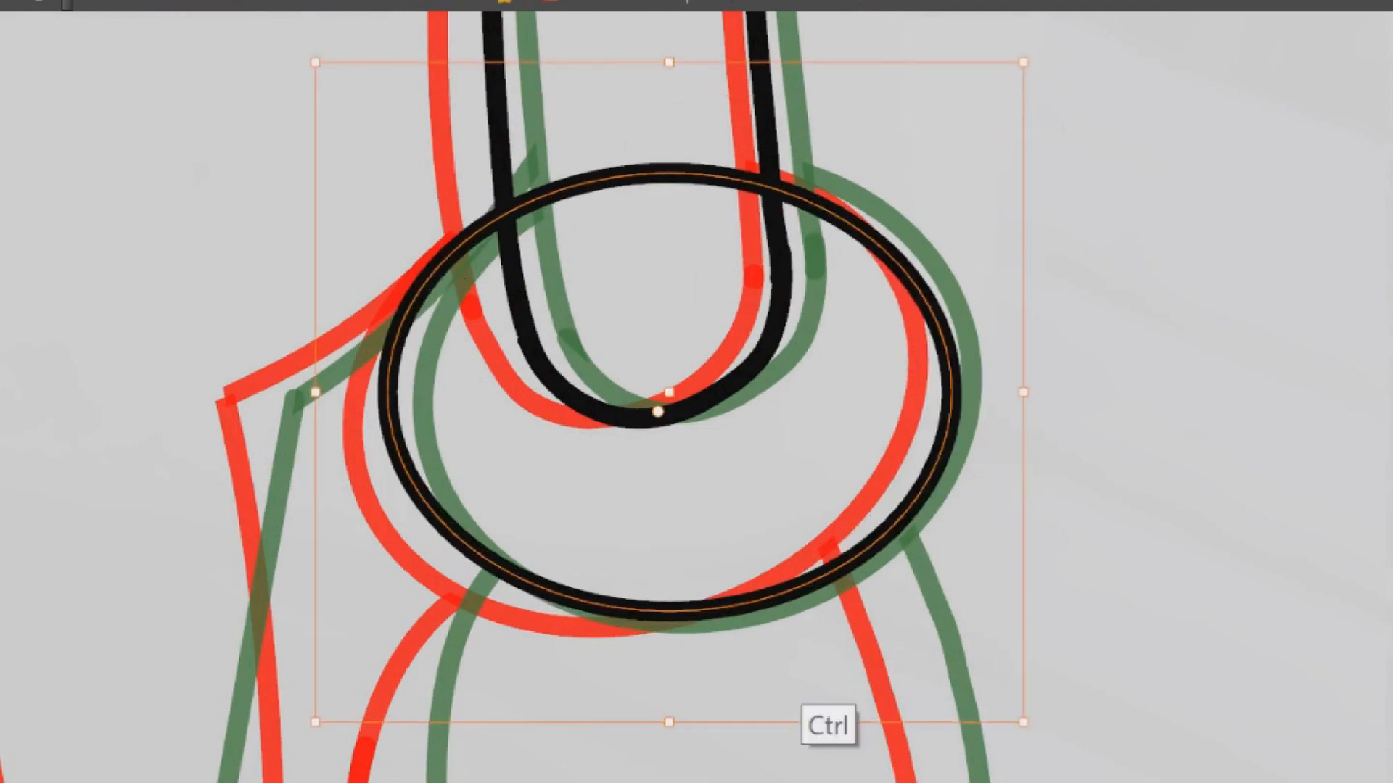
drag(758, 724, 714, 727)
drag(435, 63, 501, 71)
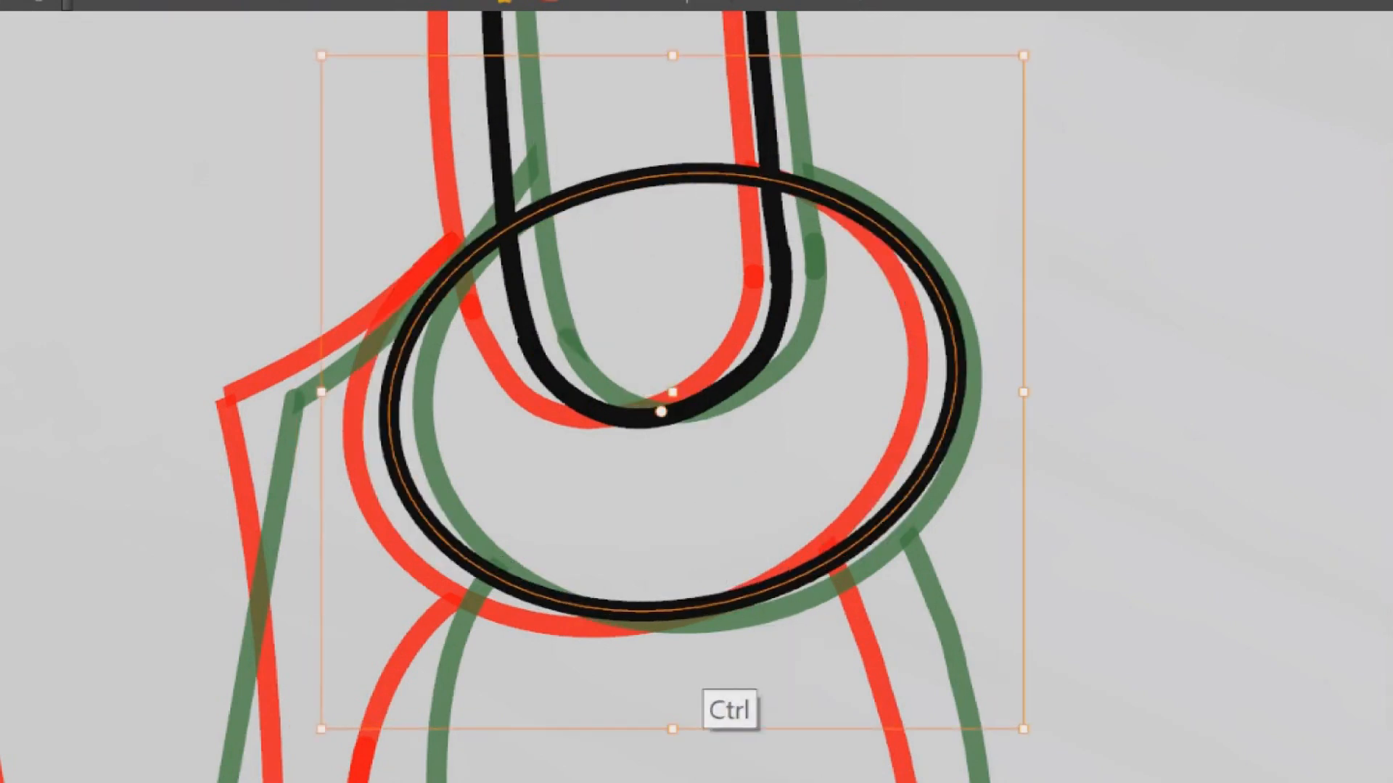
Fine-tune the cuff ellipse's size and skew so it runs midway between the two onion-skin cuffs
drag(673, 729, 673, 739)
drag(782, 739, 774, 737)
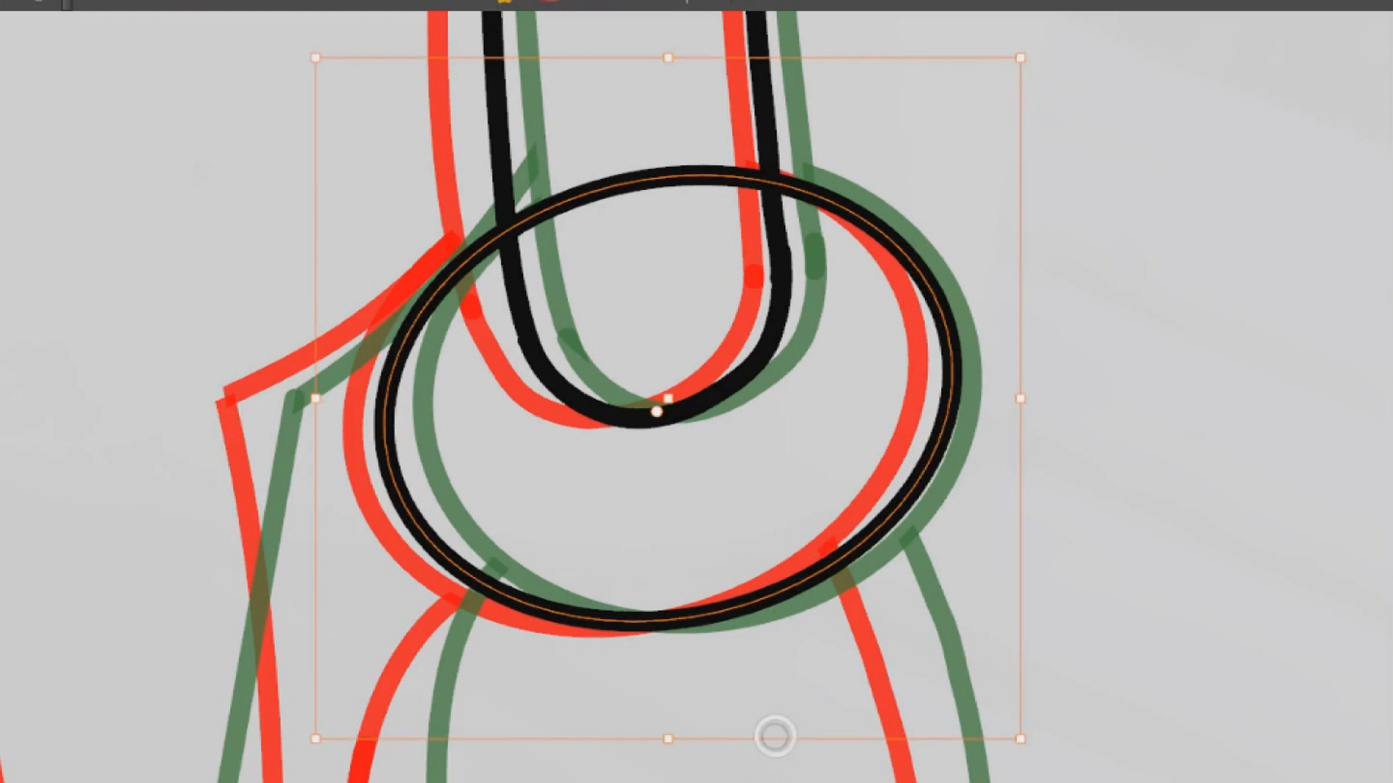
drag(1021, 399, 1016, 399)
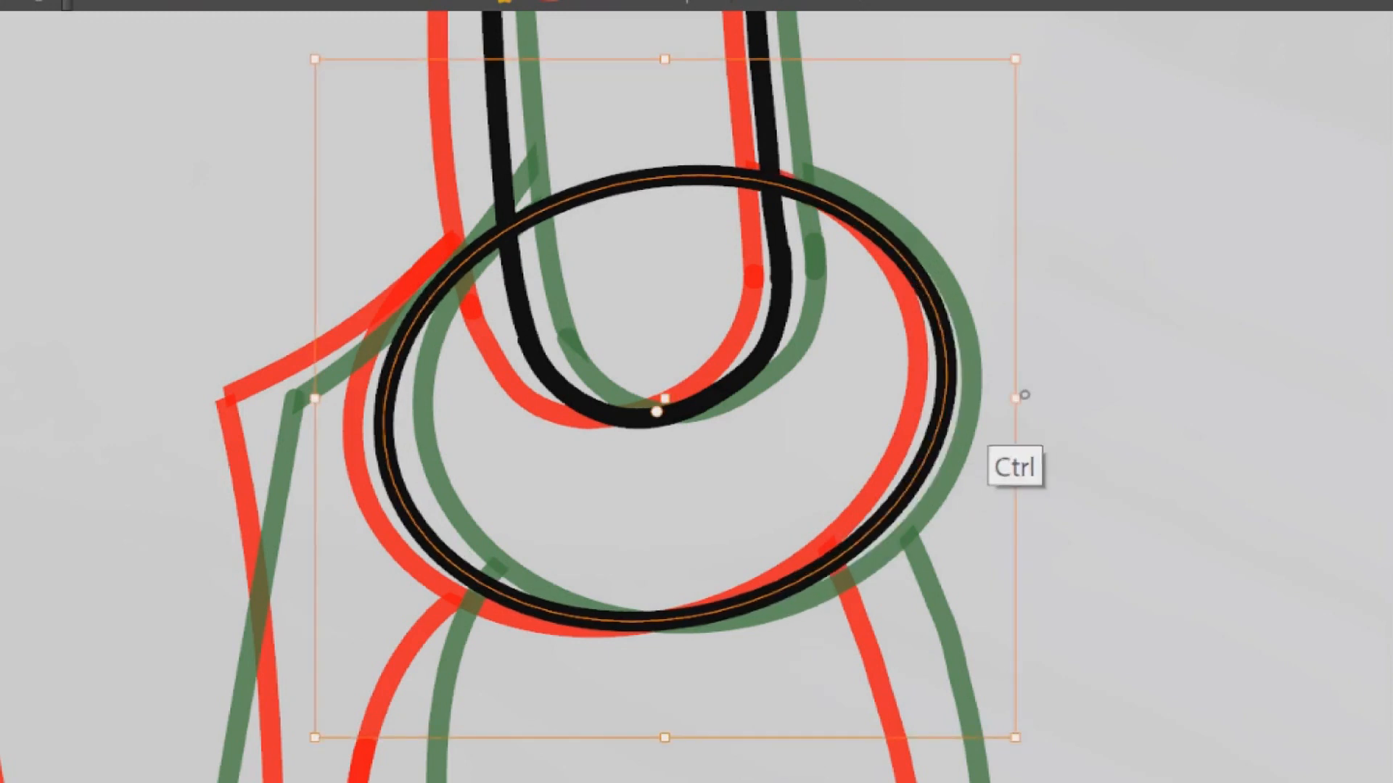
drag(663, 739, 662, 740)
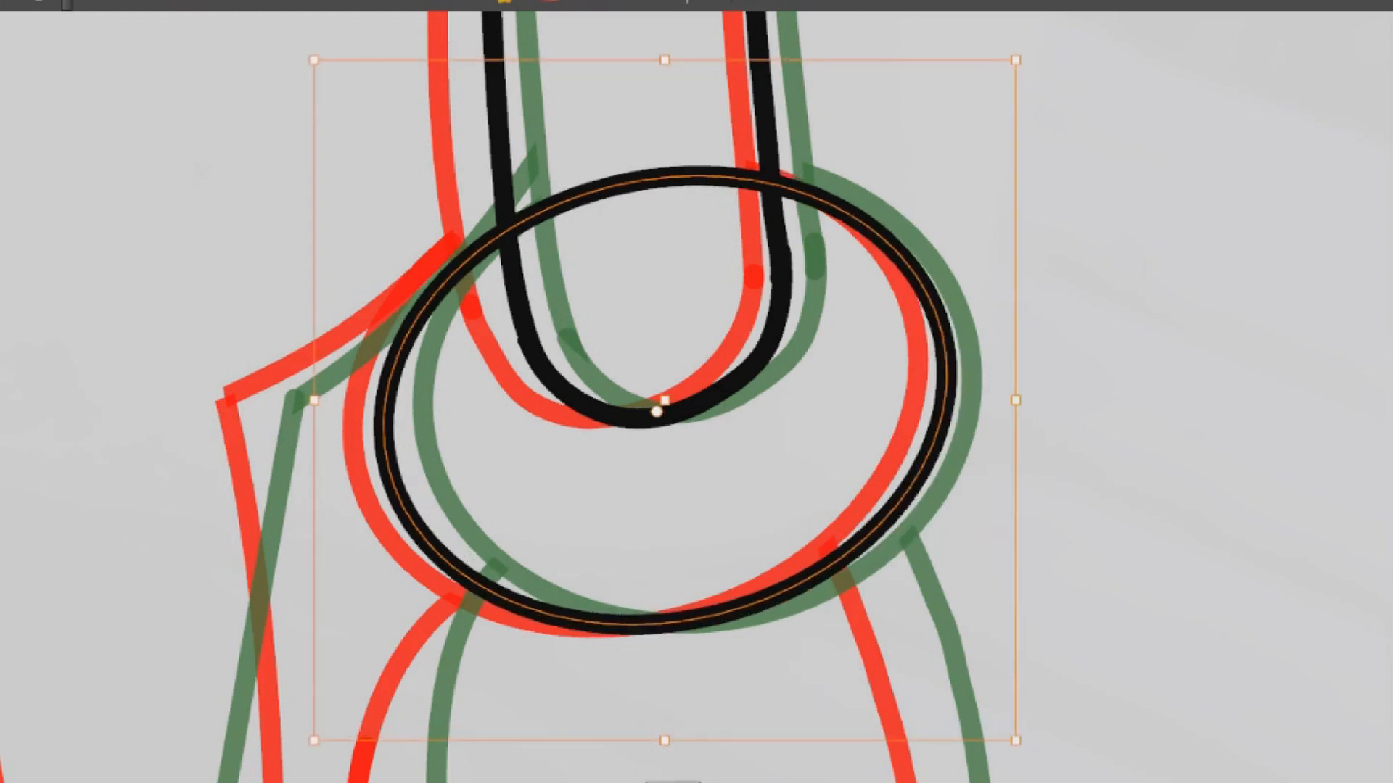
drag(664, 59, 666, 50)
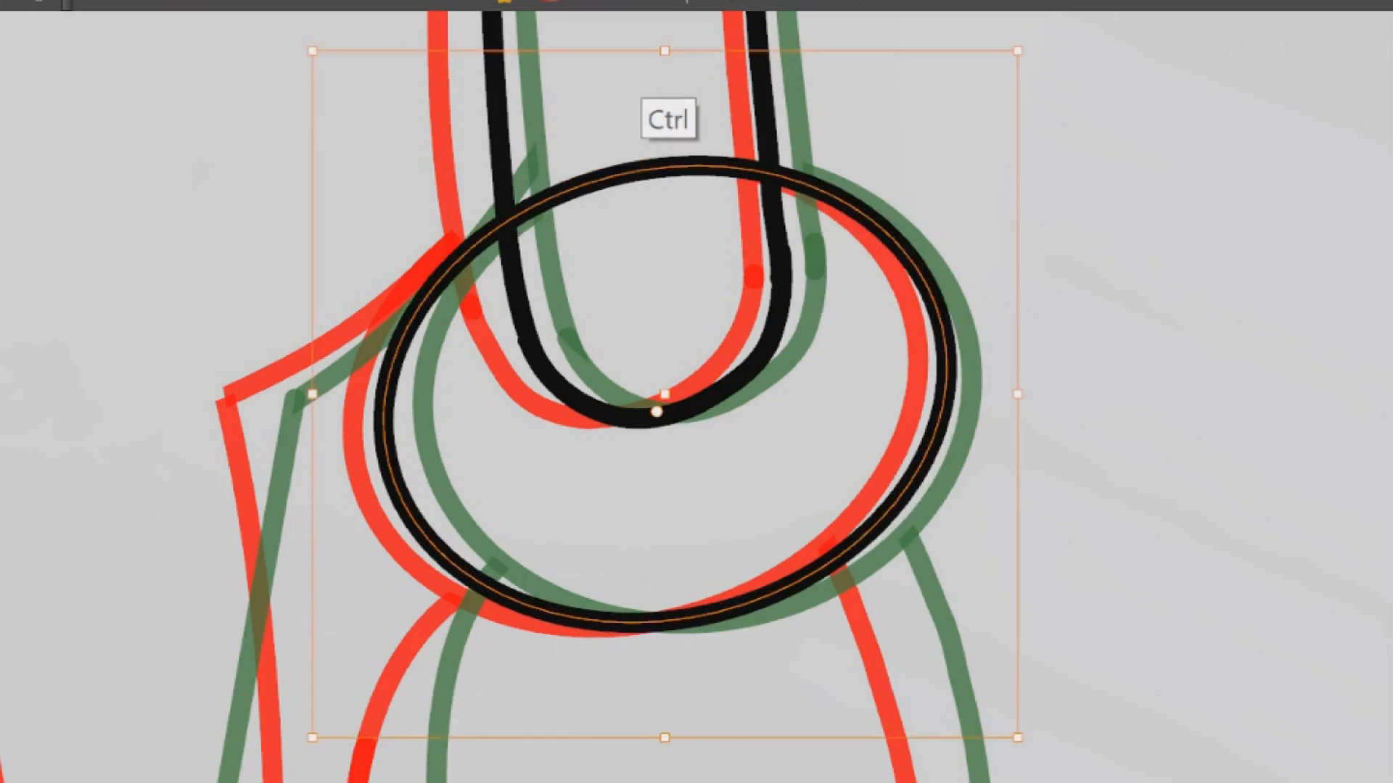
drag(663, 738, 662, 741)
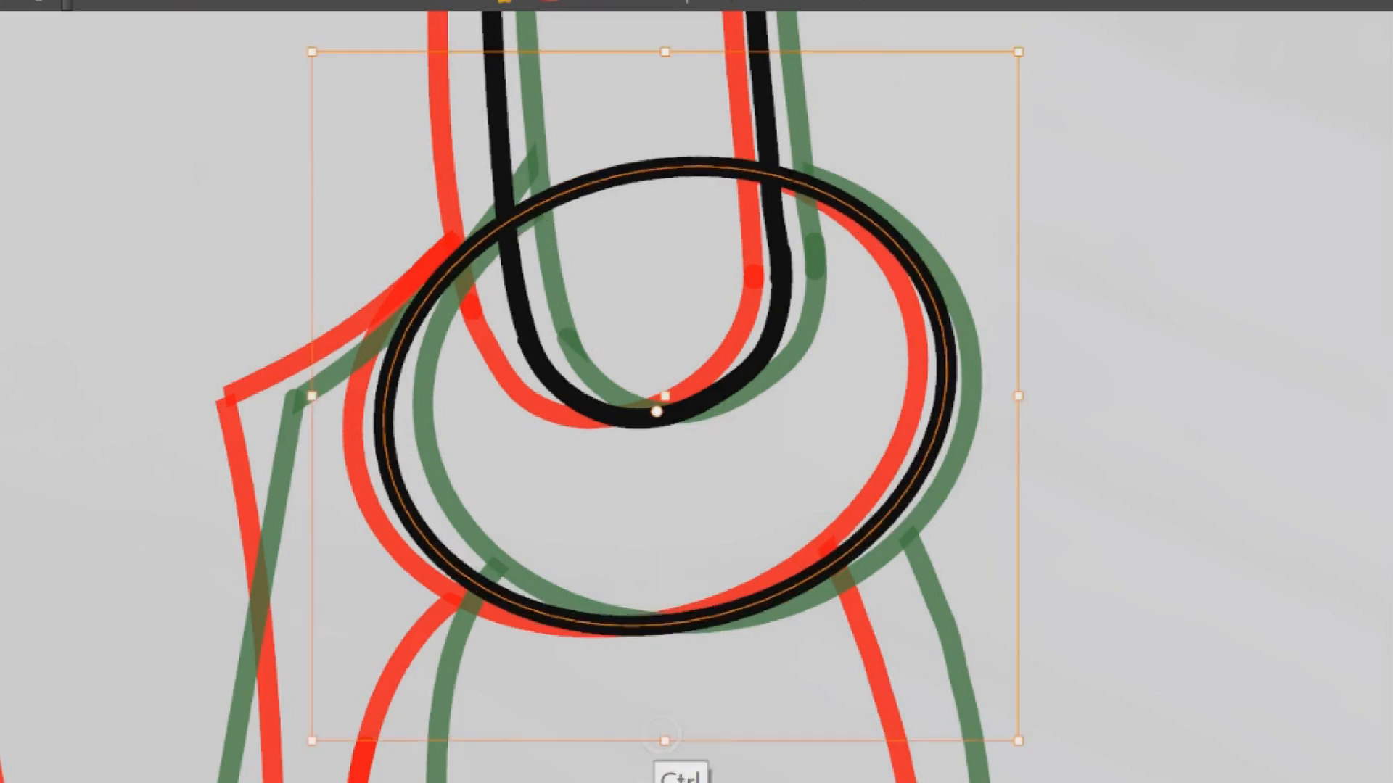
drag(312, 397, 320, 398)
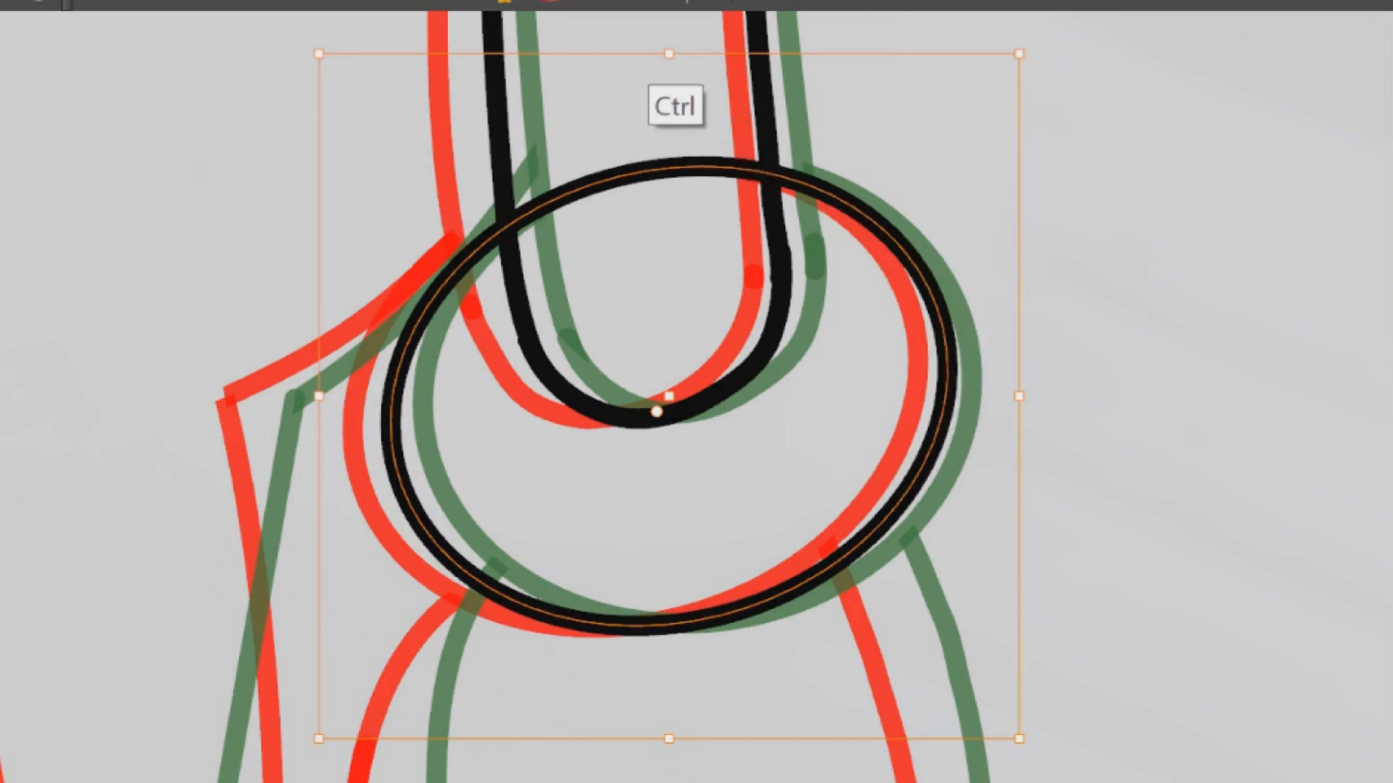
drag(668, 53, 669, 51)
drag(669, 290, 652, 158)
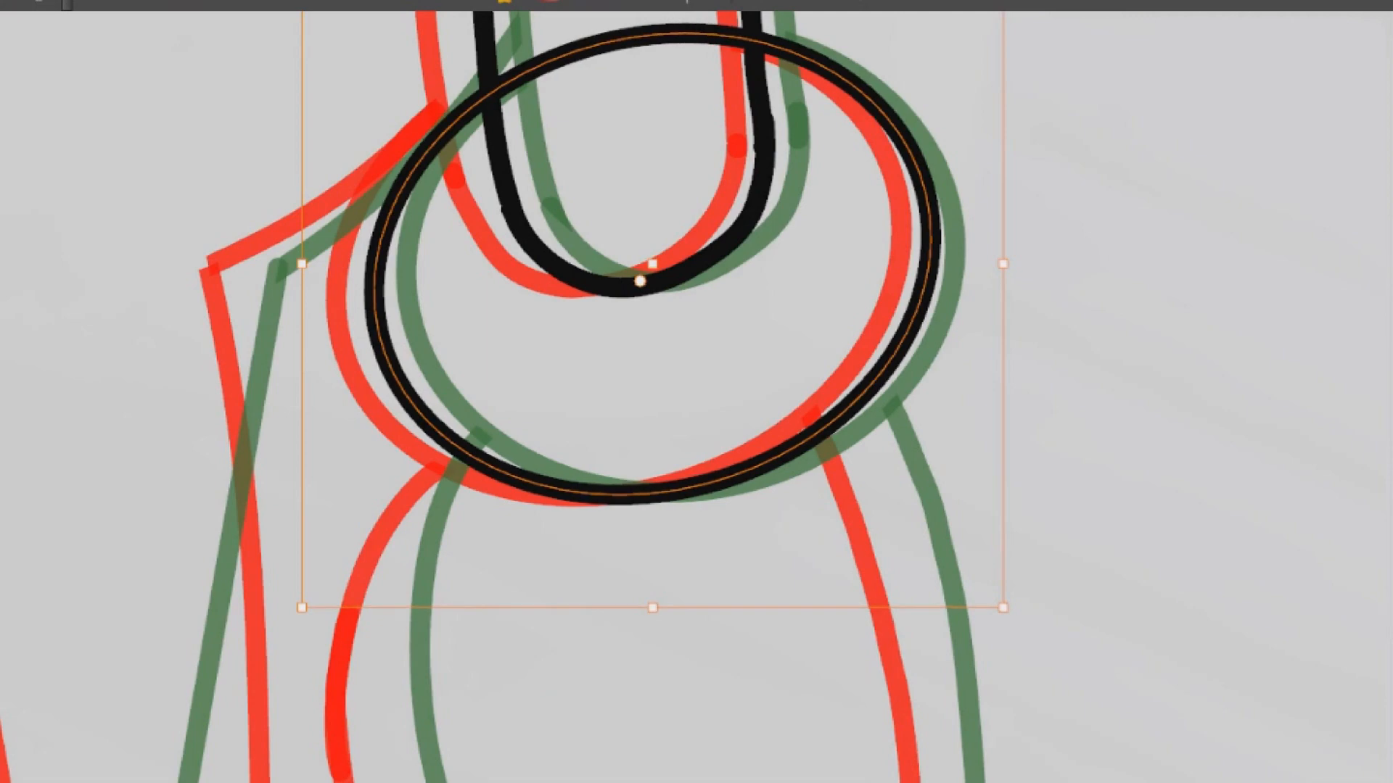
key(Escape)
scroll(820, 400, down, 1)
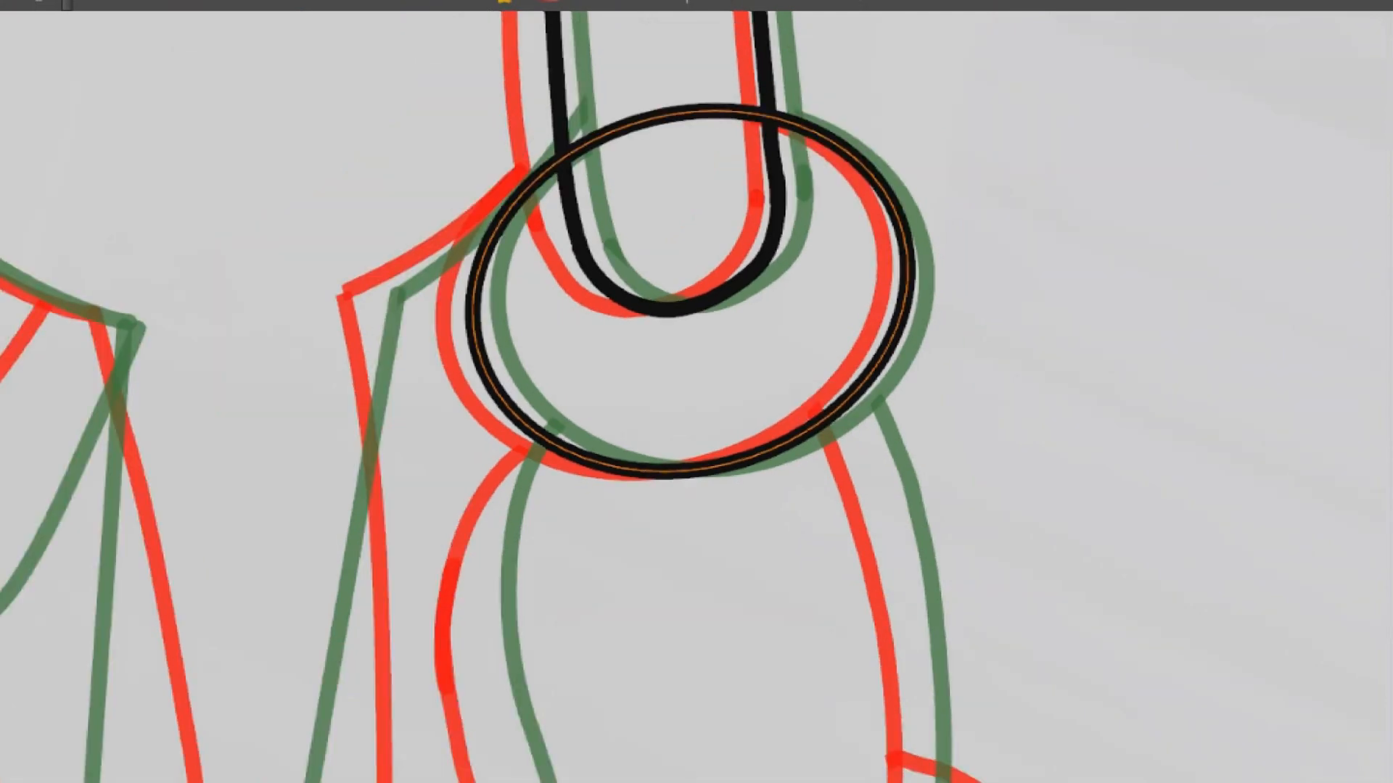
Try to draw the glove's outer edge from the cuff to the first finger between the onion-skin outlines
drag(820, 400, 831, 123)
drag(1015, 210, 671, 64)
drag(1059, 309, 702, 159)
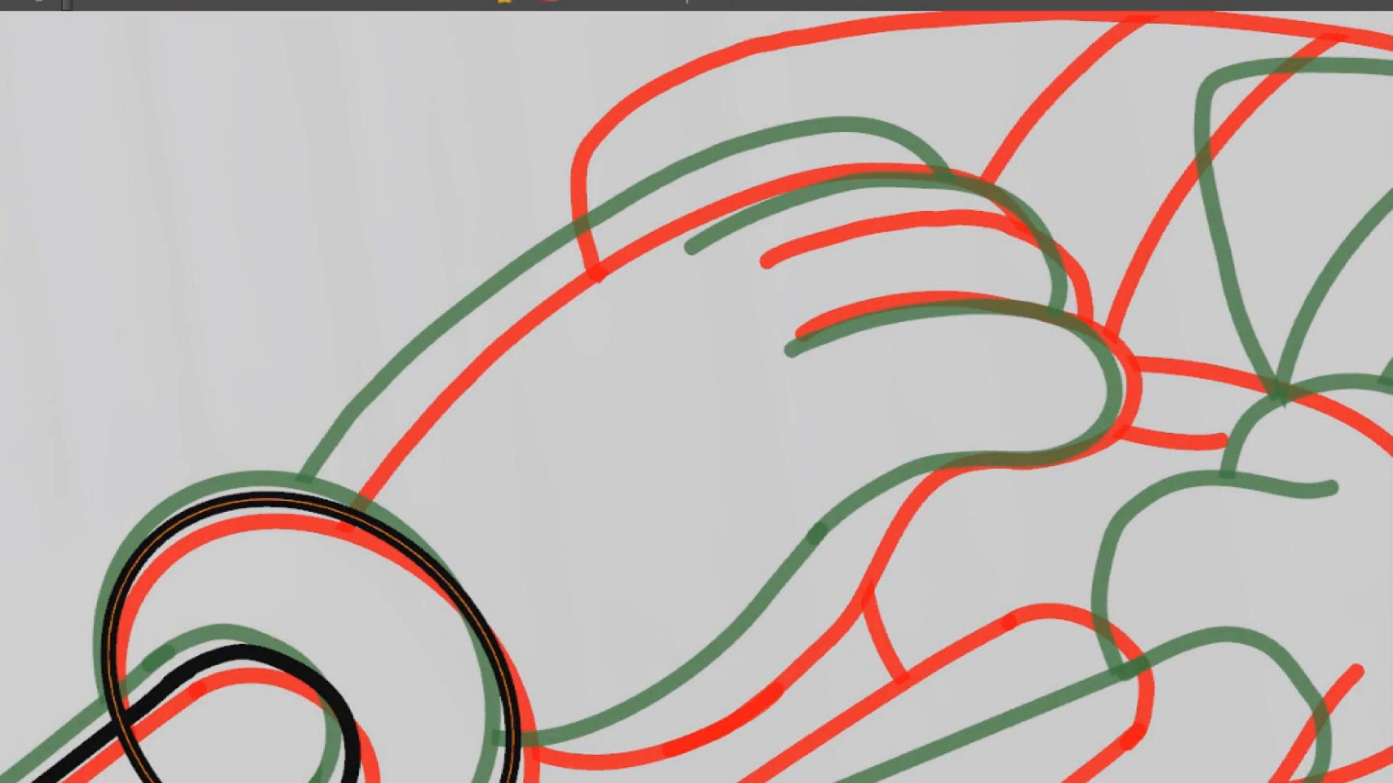
drag(697, 407, 725, 377)
mouse_move(351, 477)
mouse_down()
mouse_move(503, 296)
mouse_move(834, 119)
mouse_move(356, 464)
mouse_move(635, 205)
mouse_up()
key(ctrl+z)
key(ctrl+z)
mouse_move(351, 483)
mouse_down()
mouse_move(513, 301)
mouse_move(591, 243)
mouse_move(555, 267)
mouse_move(779, 137)
mouse_move(927, 115)
mouse_move(981, 160)
mouse_up()
key(ctrl+z)
drag(1103, 207, 994, 51)
Draw the glove's outer edge in one curve from the cuff up to the first fingertip, midway between the onion-skin outlines
key(ctrl+z)
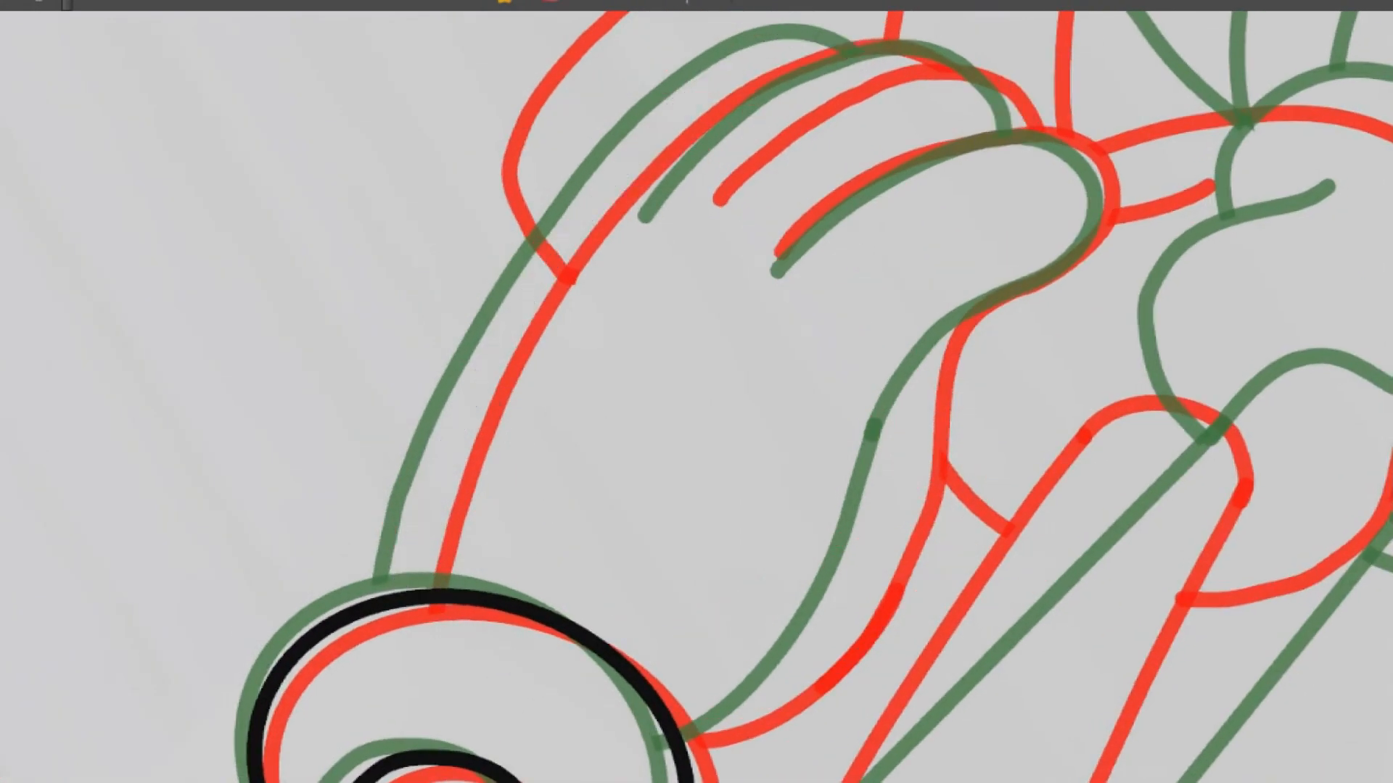
drag(399, 605, 855, 31)
key(ctrl+z)
mouse_move(401, 609)
mouse_down()
mouse_move(637, 155)
mouse_move(855, 62)
mouse_up()
key(ctrl+z)
mouse_move(401, 610)
mouse_down()
mouse_move(624, 163)
mouse_move(855, 55)
mouse_move(768, 46)
mouse_move(727, 71)
mouse_move(696, 207)
mouse_up()
key(ctrl+z)
key(ctrl+z)
mouse_move(829, 183)
mouse_down()
mouse_move(720, 163)
mouse_move(464, 407)
mouse_move(326, 753)
mouse_up()
drag(870, 217, 683, 300)
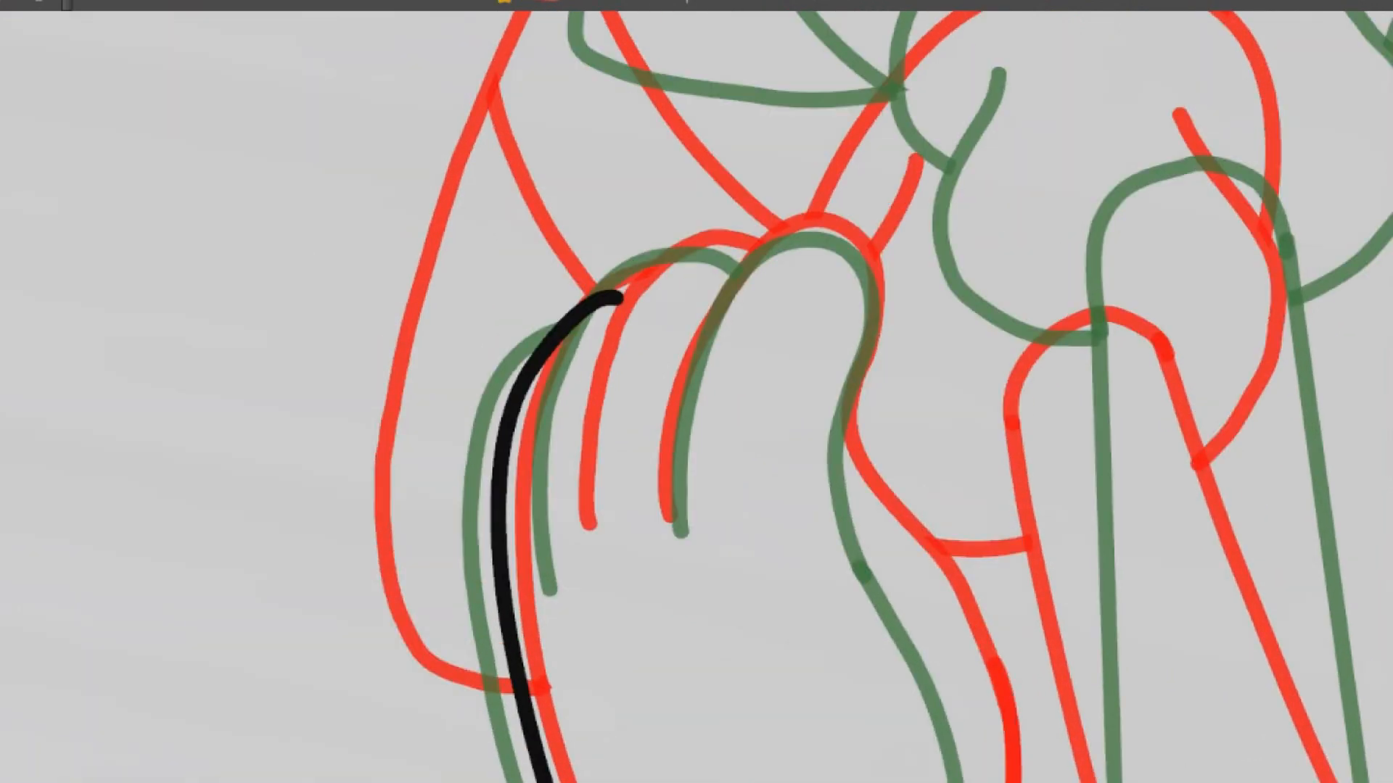
Draw the glove's second and third fingers with their creases, centred between the onion-skin outlines
mouse_move(567, 557)
mouse_down()
mouse_move(573, 414)
mouse_move(657, 250)
mouse_move(743, 253)
mouse_up()
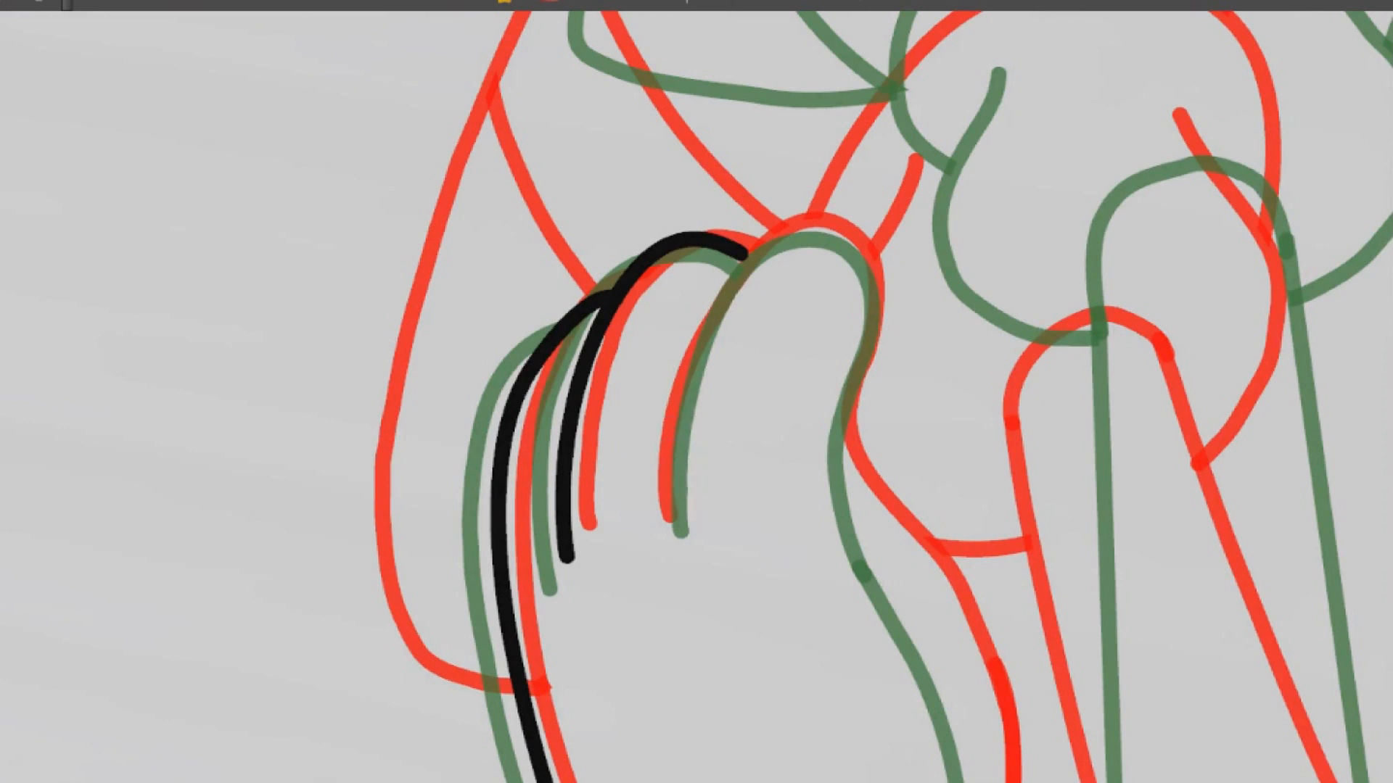
mouse_move(671, 518)
mouse_down()
mouse_move(718, 304)
mouse_move(802, 233)
mouse_move(875, 286)
mouse_move(844, 557)
mouse_up()
key(ctrl+z)
mouse_move(674, 517)
mouse_down()
mouse_move(686, 381)
mouse_move(774, 238)
mouse_move(864, 270)
mouse_move(840, 413)
mouse_move(870, 554)
mouse_up()
Draw the second glove's remaining large finger and its inner crease as one curve between the onion-skin outlines
mouse_move(964, 392)
mouse_down()
mouse_move(689, 101)
mouse_move(718, 80)
mouse_up()
mouse_move(801, 232)
mouse_down()
mouse_move(797, 522)
mouse_move(623, 448)
mouse_up()
key(ctrl)
key(ctrl)
drag(732, 476, 709, 481)
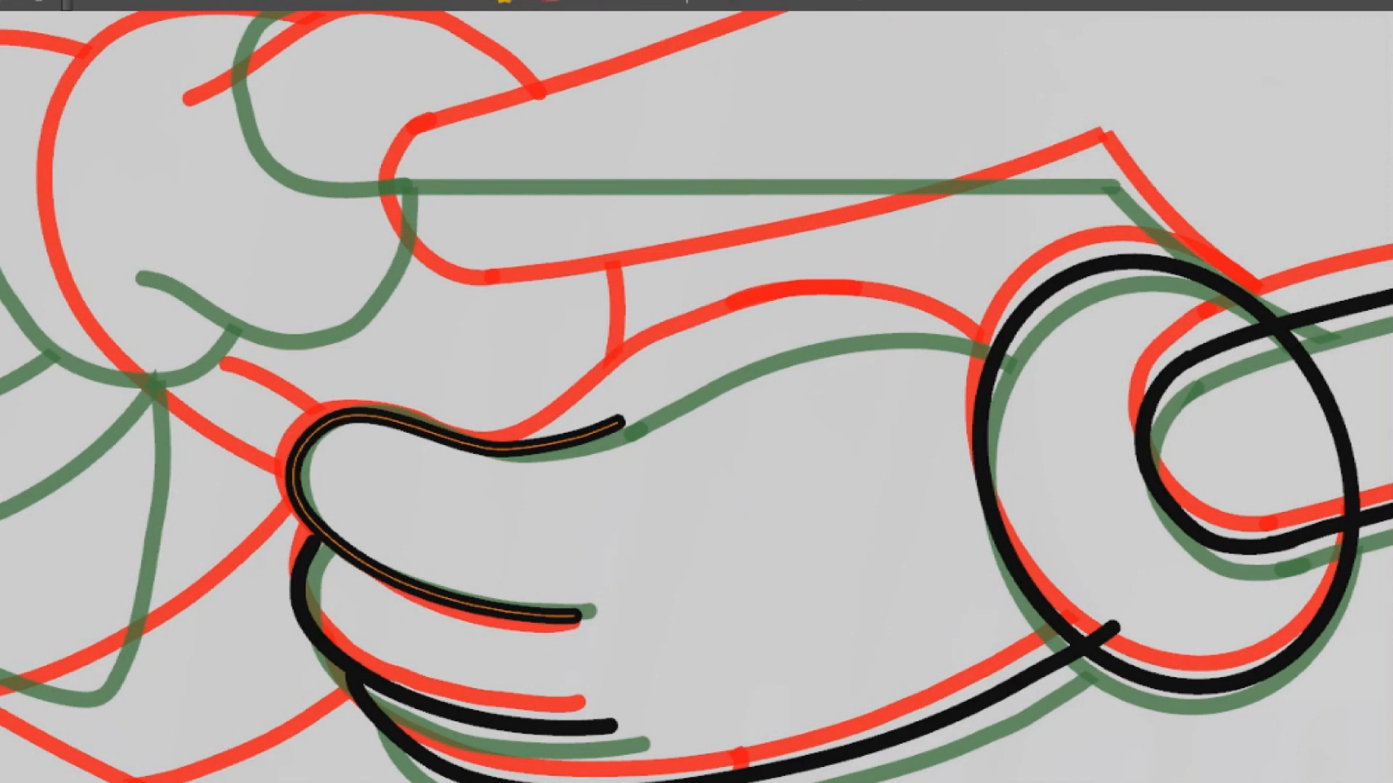
Try to draw the second glove's inner edge from the large finger up to the cuff
mouse_move(618, 417)
mouse_down()
mouse_move(916, 320)
mouse_move(1002, 378)
mouse_up()
key(ctrl+z)
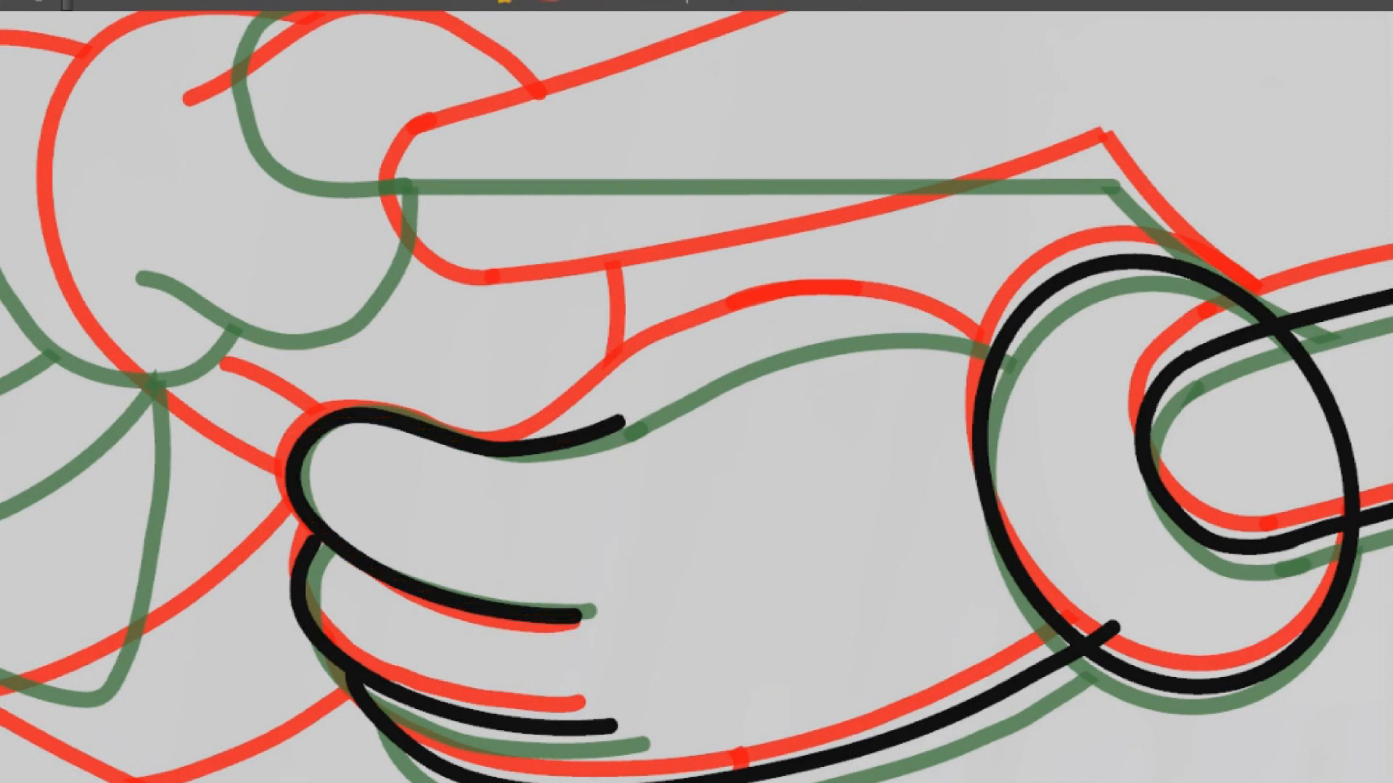
mouse_move(621, 420)
mouse_down()
mouse_move(1023, 372)
mouse_move(801, 321)
mouse_move(481, 488)
mouse_up()
key(ctrl+z)
Draw the second glove's inner edge between the cuff and the large finger, midway between the onion-skin outlines
mouse_move(1038, 421)
ctrl+alt+mouse_down()
mouse_move(1037, 402)
mouse_move(726, 87)
mouse_move(718, 149)
ctrl+alt+mouse_up()
drag(924, 540, 898, 374)
key(1)
key(2)
key(2)
key(2)
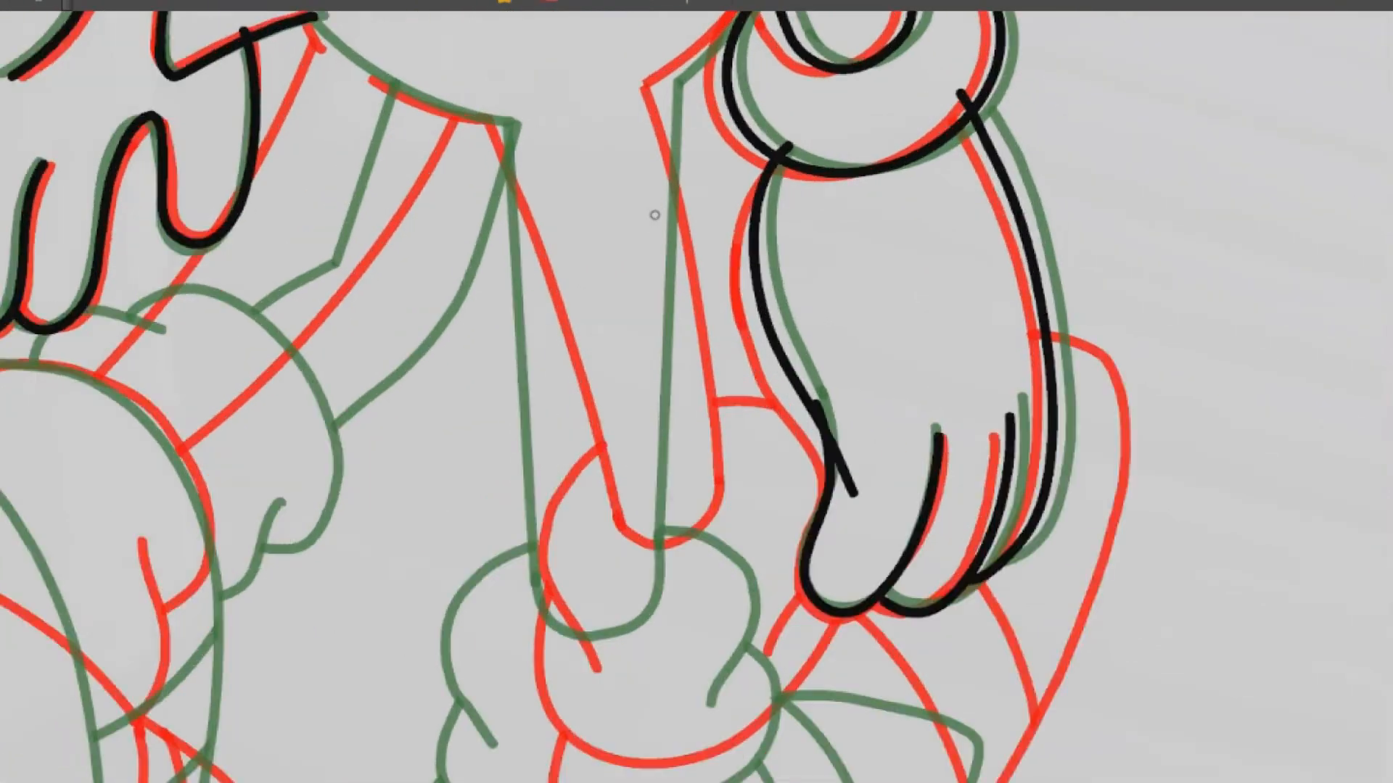
drag(653, 212, 668, 694)
drag(664, 493, 831, 328)
key(ctrl+z)
drag(655, 506, 863, 308)
key(ctrl+z)
drag(646, 506, 867, 271)
key(ctrl+z)
drag(645, 511, 867, 282)
drag(965, 441, 1065, 330)
drag(1070, 329, 696, 689)
drag(1008, 166, 1049, 399)
drag(1061, 415, 974, 156)
drag(1032, 238, 1044, 269)
drag(600, 211, 664, 601)
key(ctrl+z)
Draw the outer edge of the leg beside the first glove as two straight segments from the body towards the sock
mouse_move(492, 485)
mouse_down()
mouse_move(696, 621)
mouse_move(755, 217)
mouse_up()
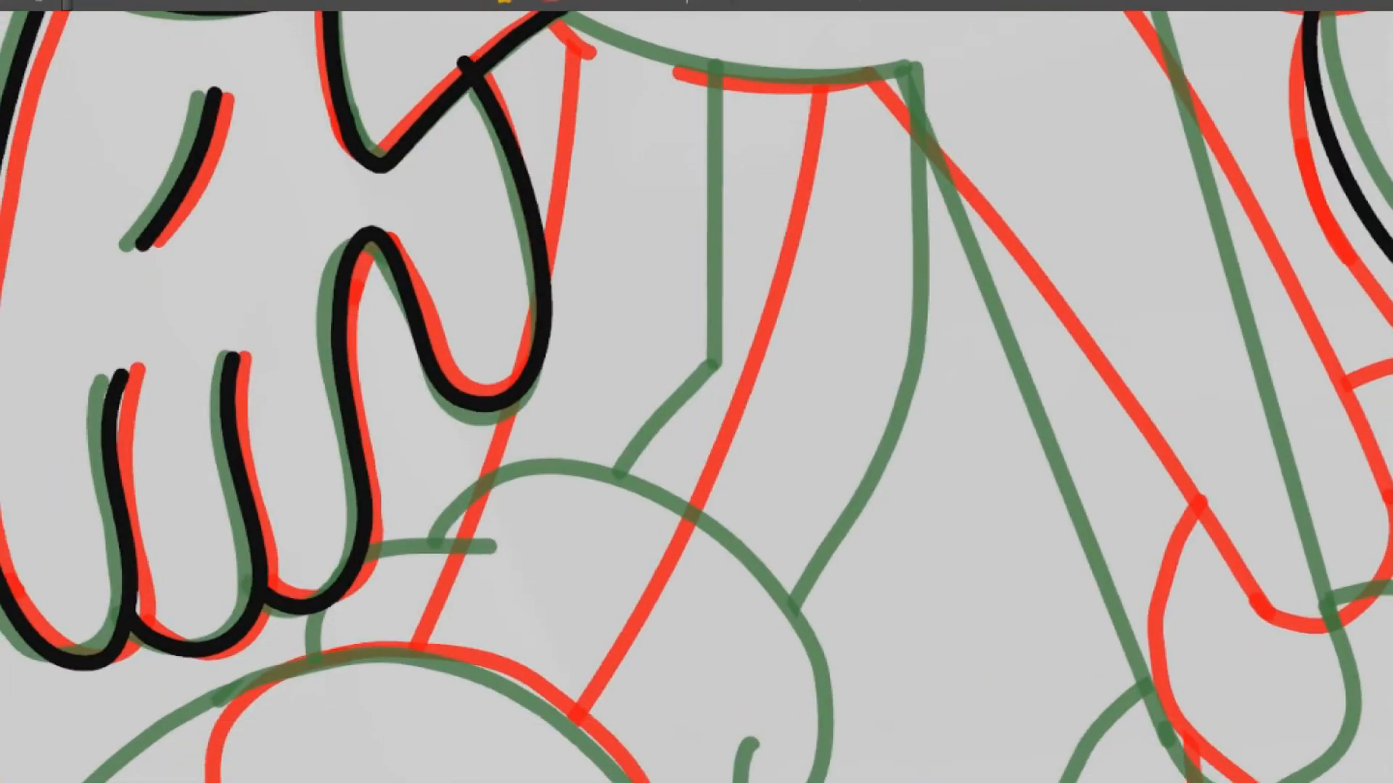
click(638, 54)
shift+click(622, 330)
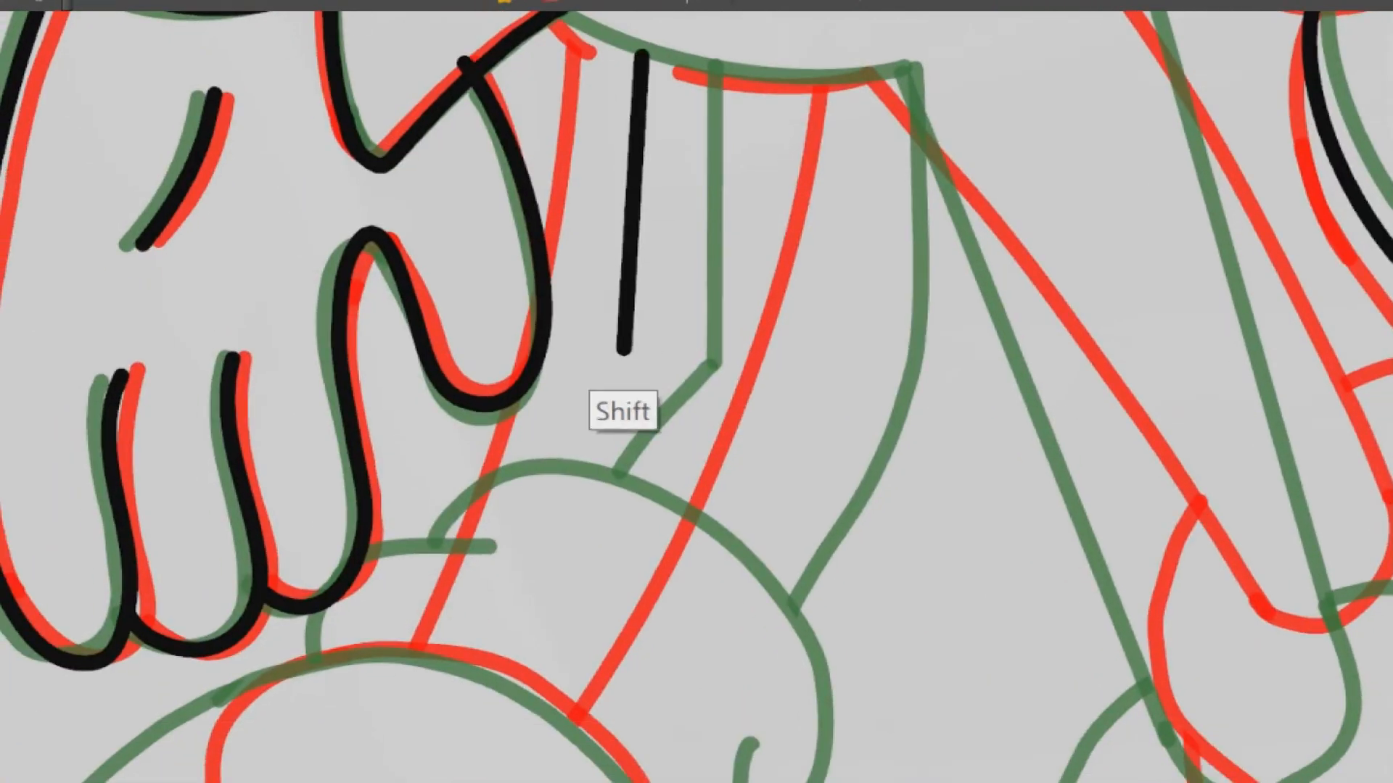
drag(622, 330, 526, 547)
Try to draw a stretch of the left shoe's outline between the two onion-skin shoes
scroll(589, 549, down, 4)
scroll(590, 549, down, 3)
drag(635, 620, 715, 357)
scroll(631, 385, up, 4)
mouse_move(323, 562)
mouse_down()
mouse_move(334, 457)
mouse_move(401, 383)
mouse_up()
key(ctrl+z)
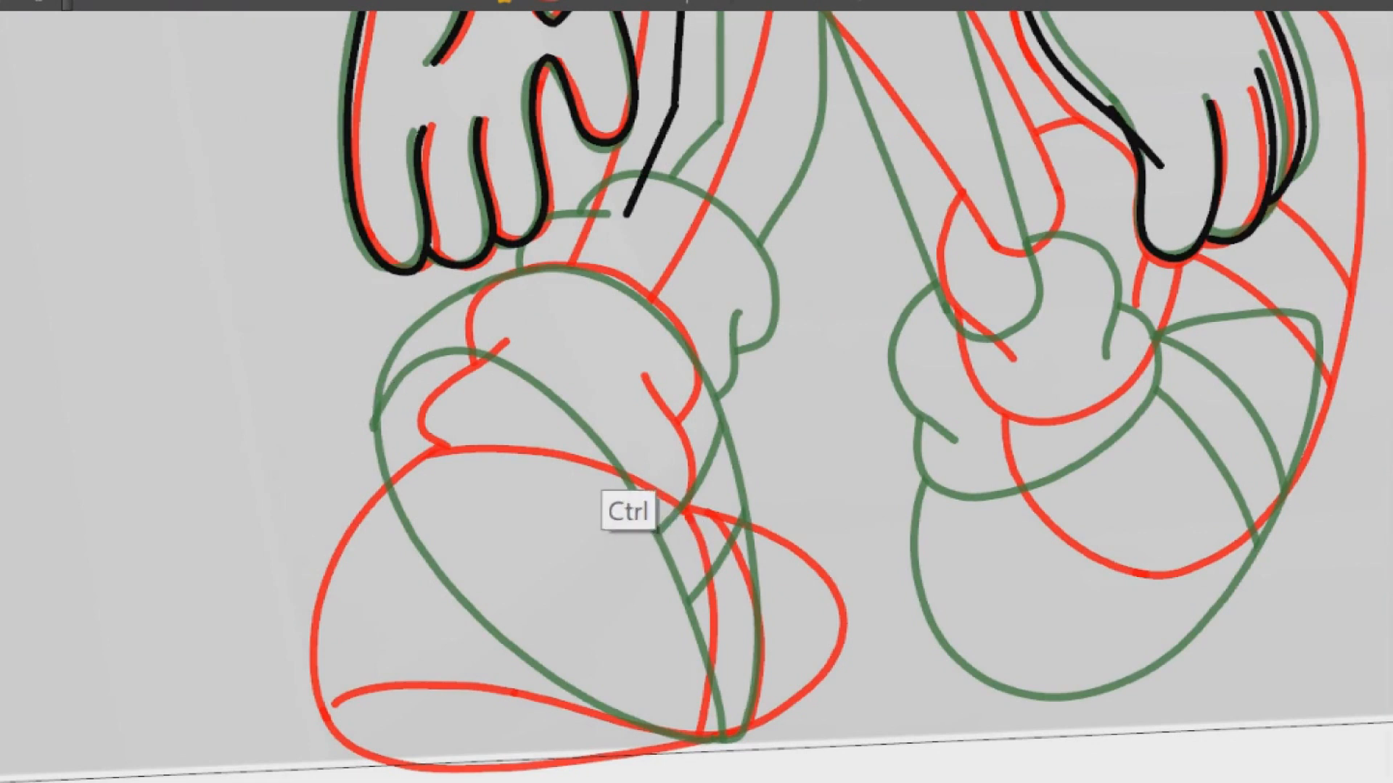
Copy the left shoe's lines from the green key drawing and delete the stray line end on its outline there
drag(695, 362, 696, 409)
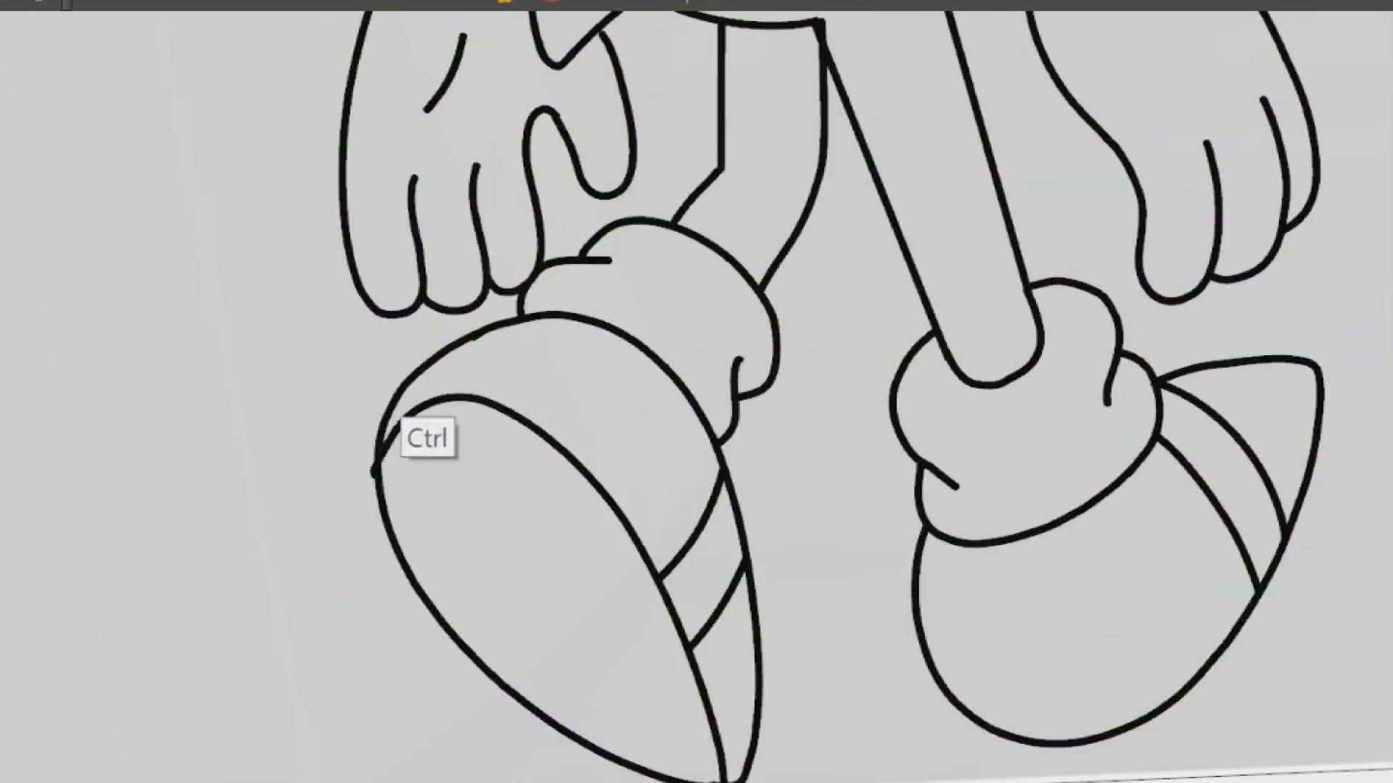
mouse_move(398, 367)
mouse_down()
mouse_move(511, 780)
mouse_move(661, 414)
mouse_move(398, 372)
mouse_up()
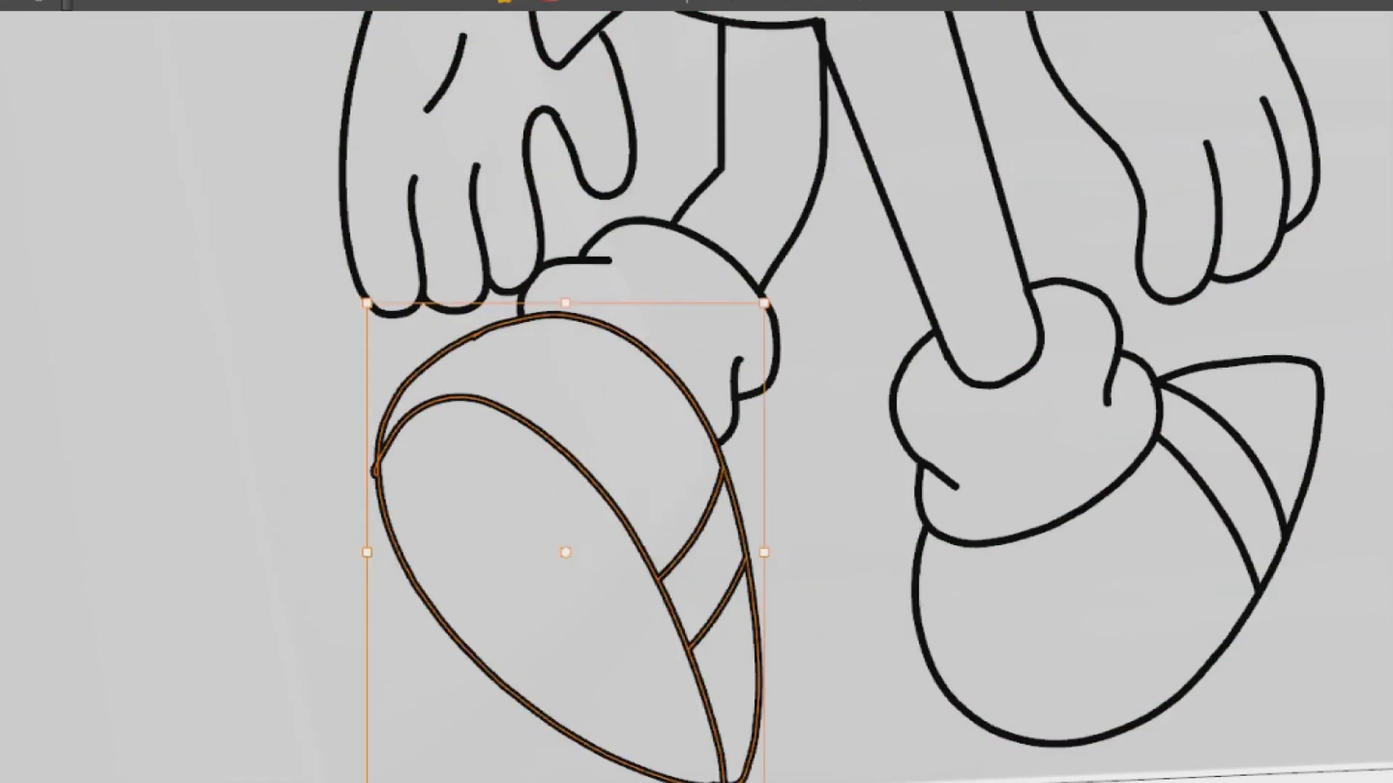
key(w)
key(Escape)
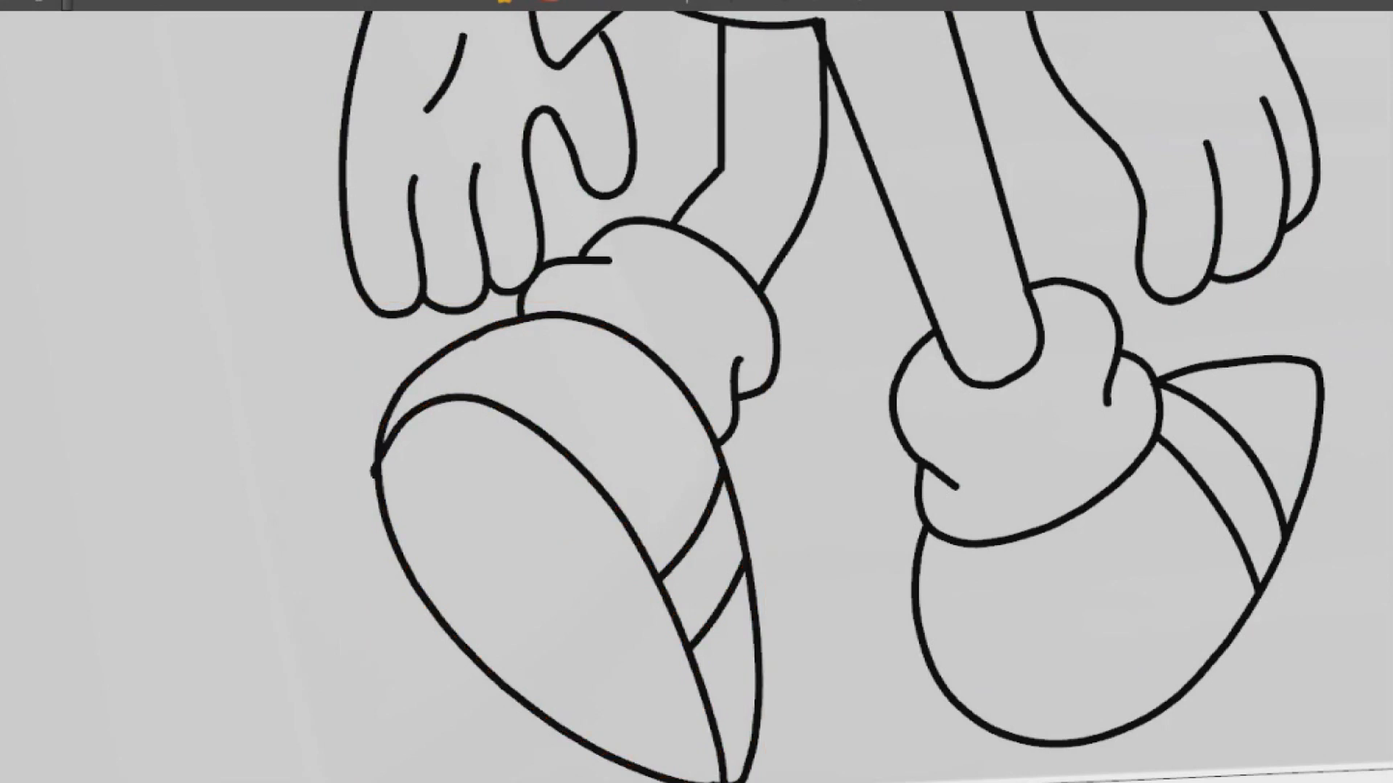
click(376, 470)
key(Delete)
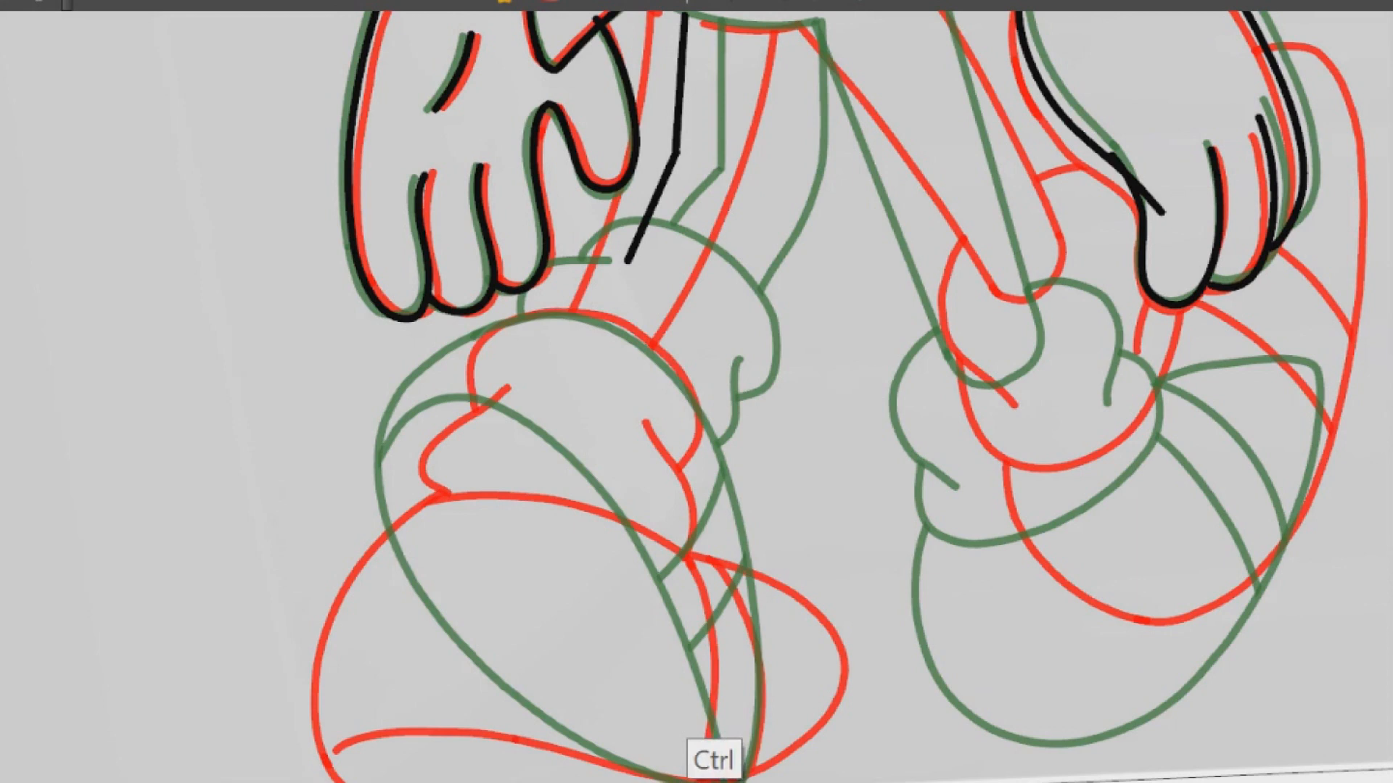
Paste the copied shoe into the in-between drawing, then rotate and move it to lie between the onion-skin shoes
key(ctrl+v)
drag(765, 297, 717, 198)
click(2, 2)
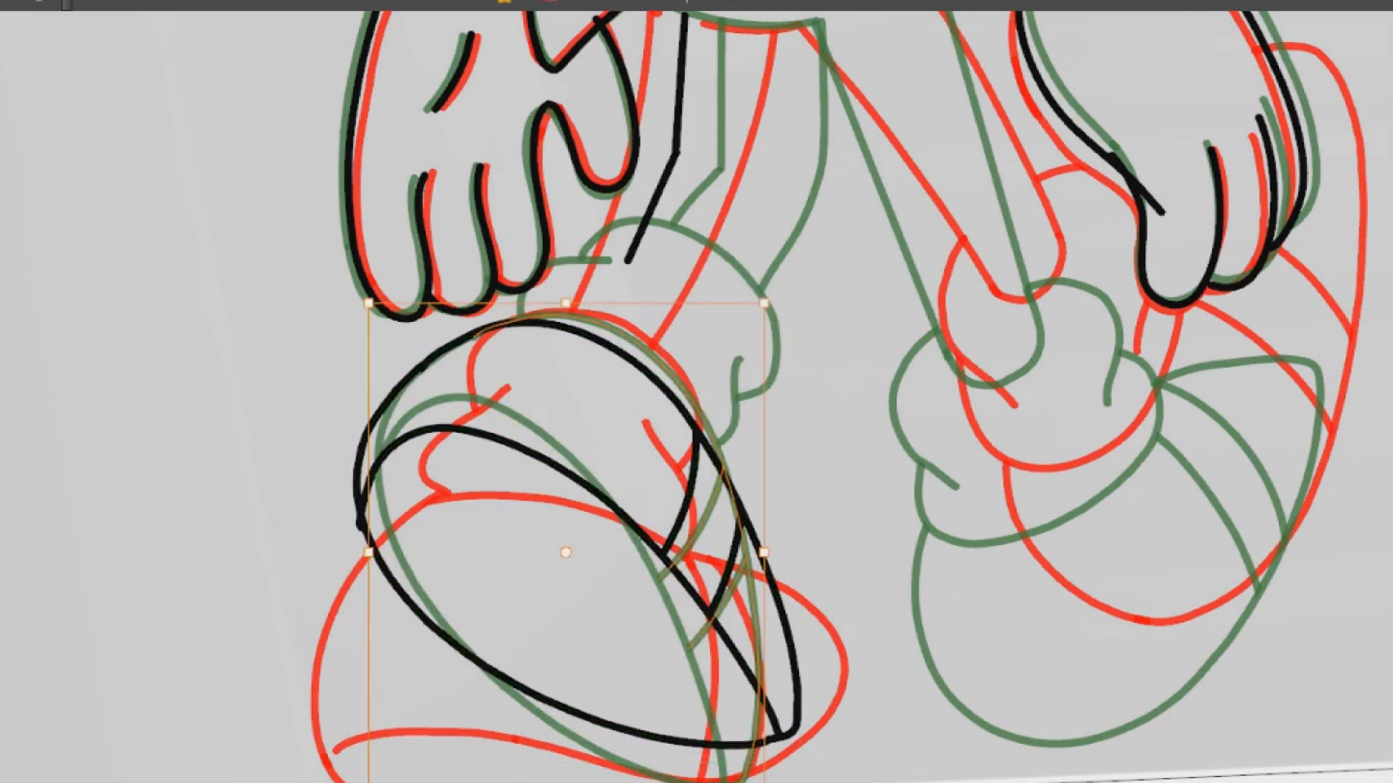
mouse_move(512, 305)
mouse_down()
mouse_move(870, 610)
mouse_move(820, 471)
mouse_up()
mouse_move(741, 517)
mouse_down()
mouse_move(683, 537)
mouse_move(687, 552)
mouse_move(659, 414)
mouse_up()
drag(602, 660, 651, 661)
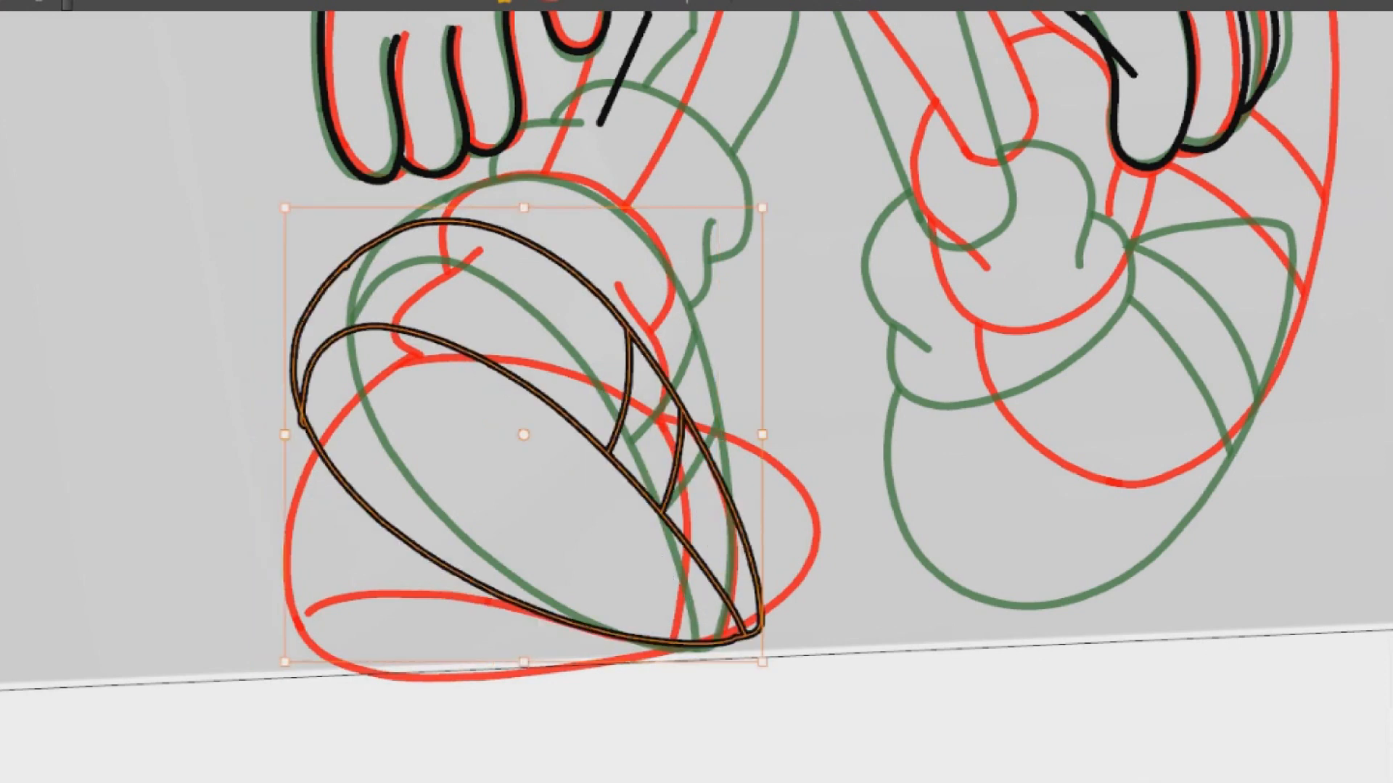
Skew the whole shoe so it flattens towards the red outline, and lower it slightly to the ground
drag(762, 493, 762, 449)
drag(283, 475, 284, 536)
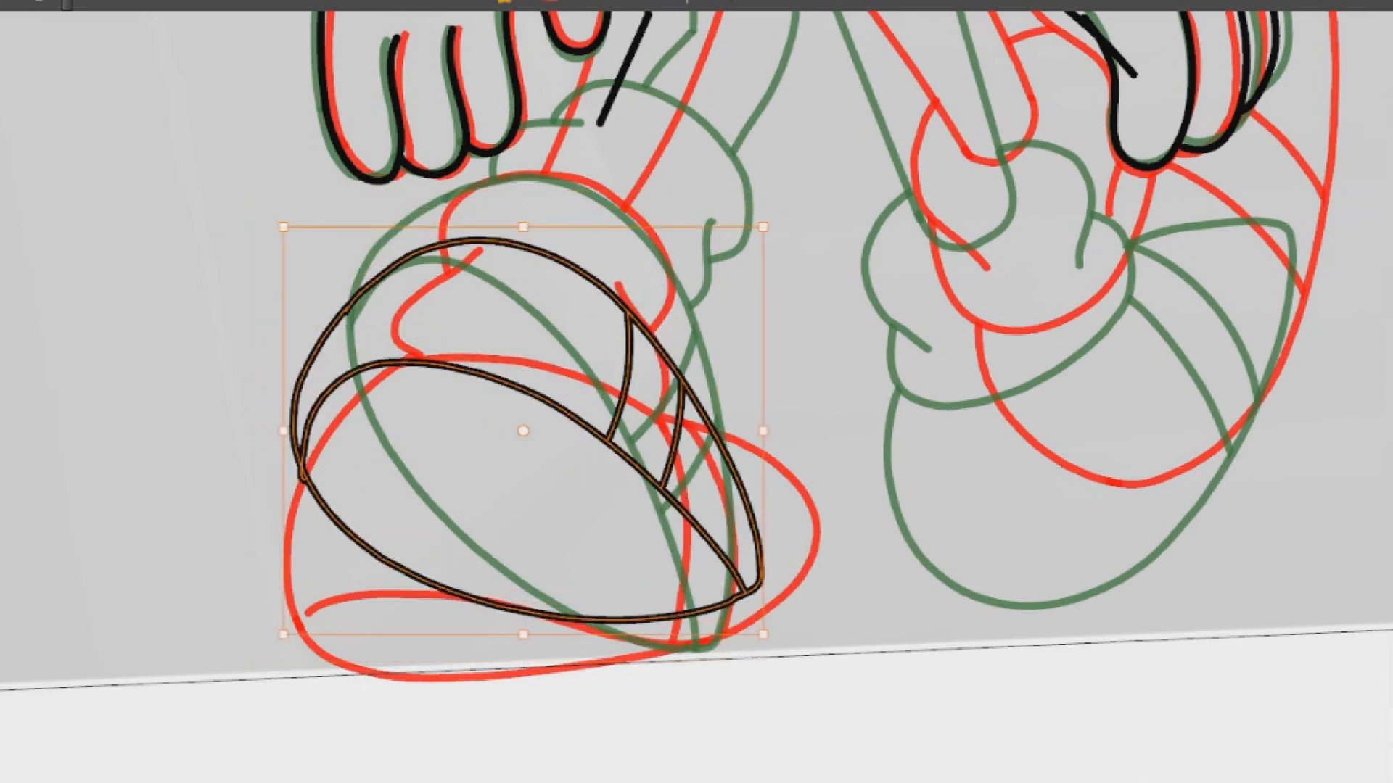
drag(522, 471, 525, 499)
Select the shoe's sole line and two strap lines and compress them downward within the shoe outline
key(alt+slash)
drag(403, 370, 673, 587)
drag(596, 410, 554, 399)
drag(523, 333, 524, 411)
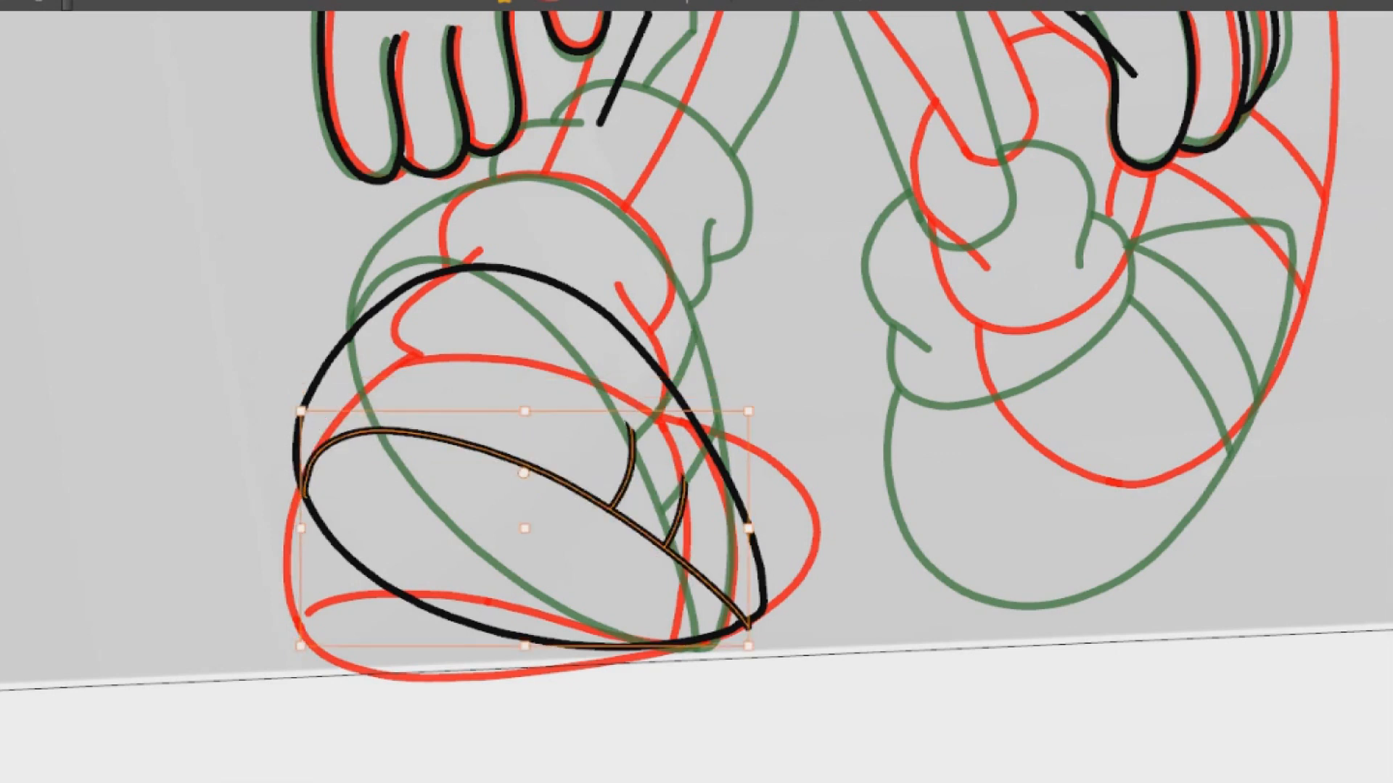
Move and stretch the two strap lines individually so each spans from the sole line to the shoe's upper outline
drag(586, 376, 702, 564)
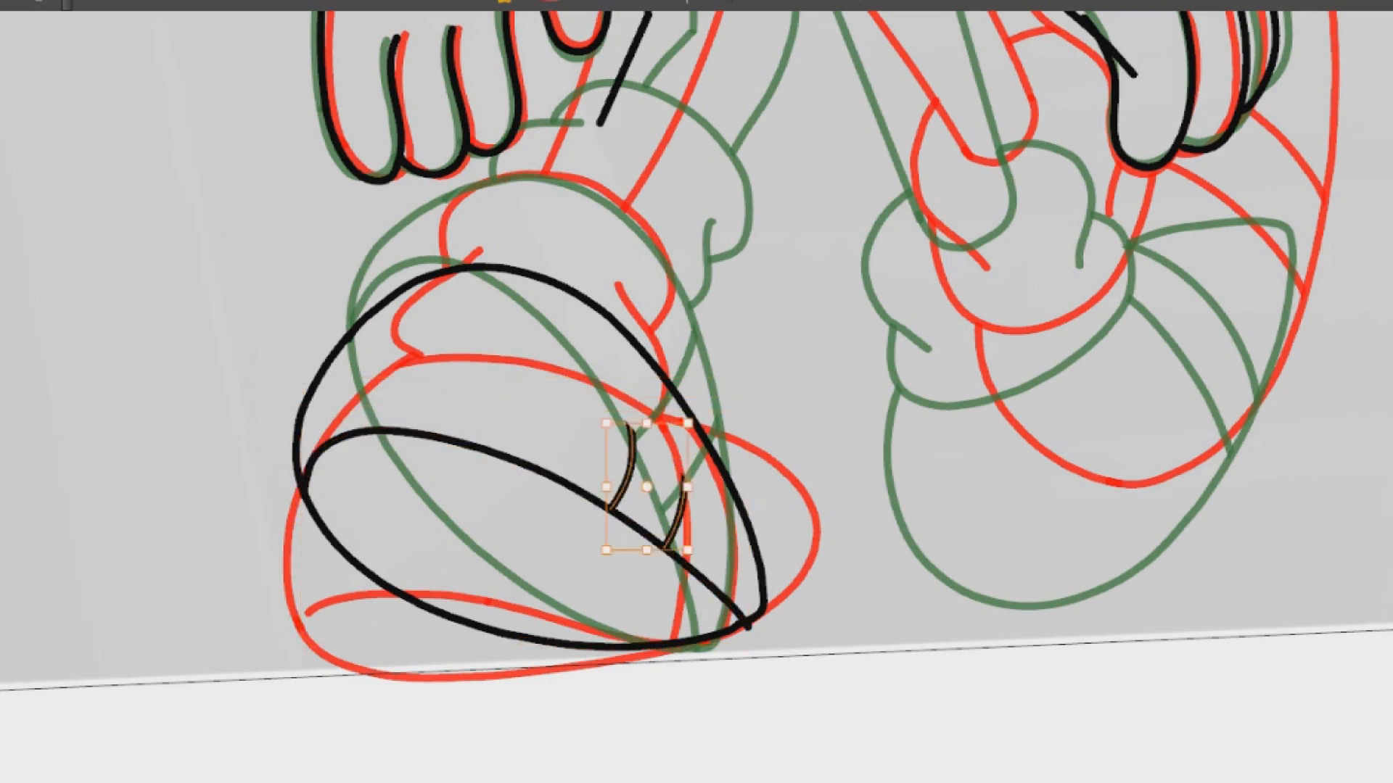
drag(647, 423, 681, 357)
click(796, 388)
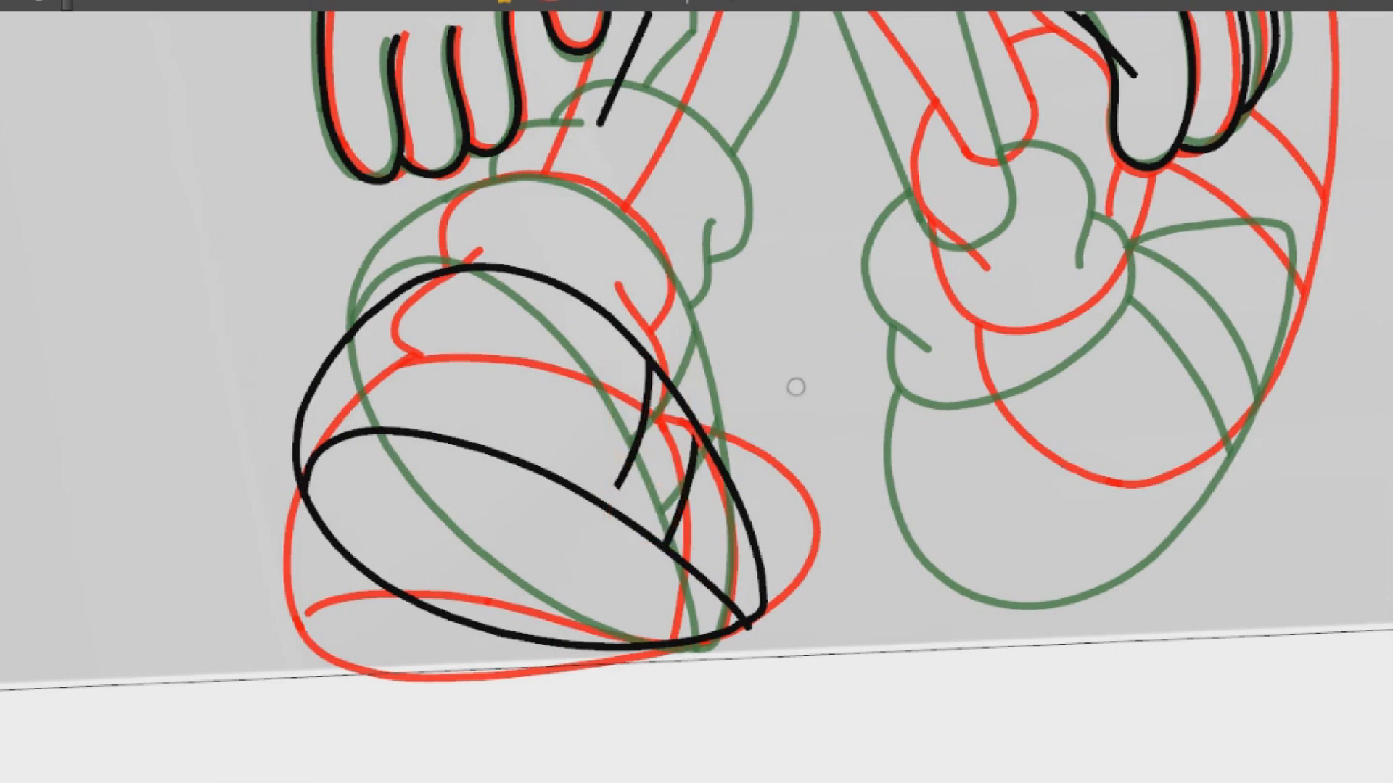
click(642, 422)
drag(634, 488, 632, 512)
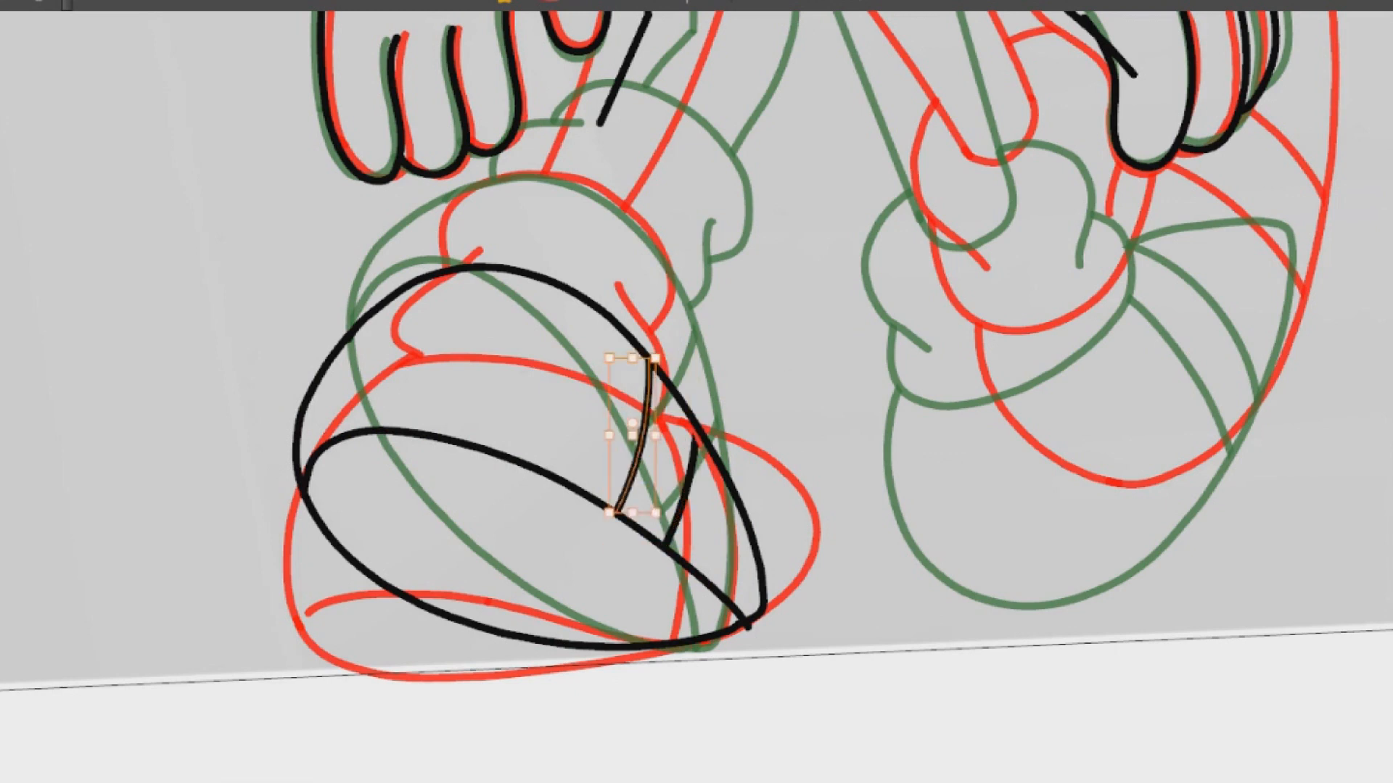
click(690, 475)
drag(680, 436, 681, 415)
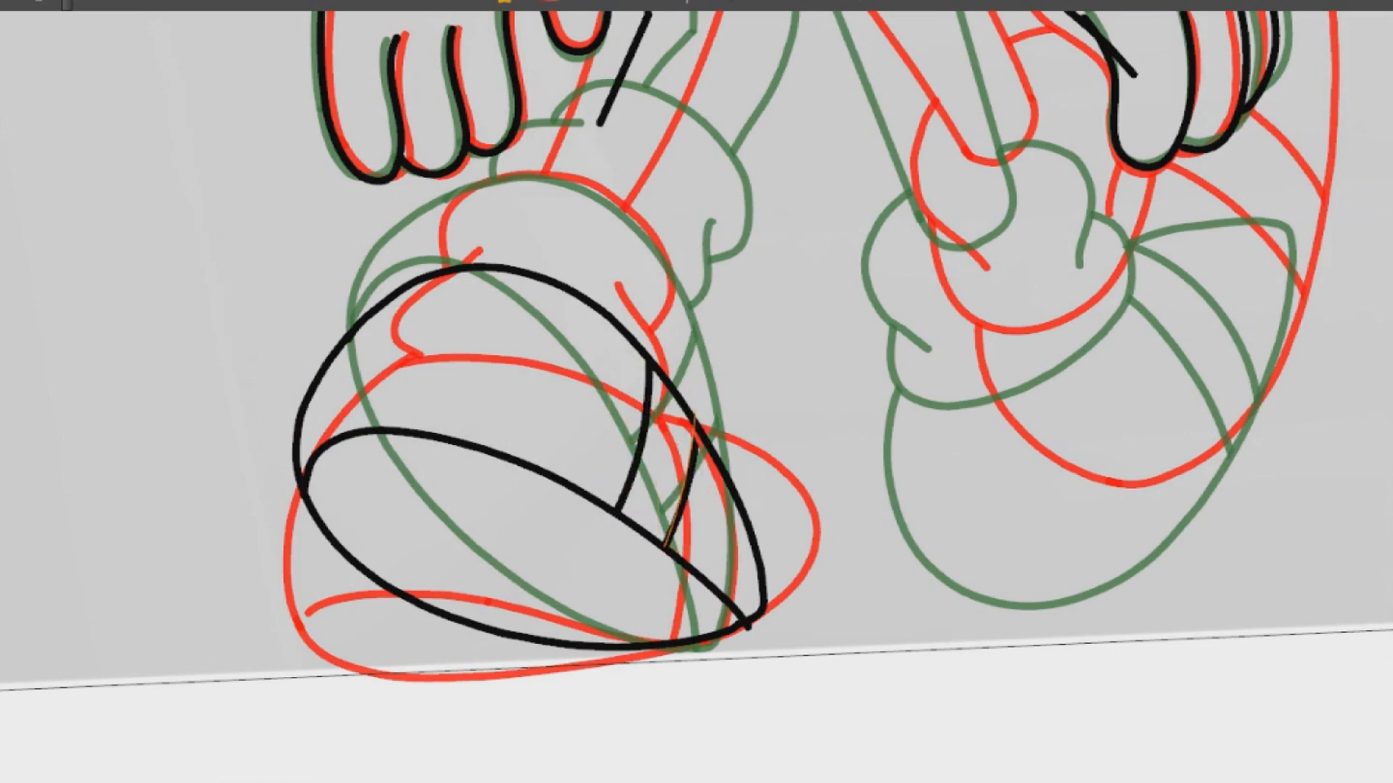
click(750, 348)
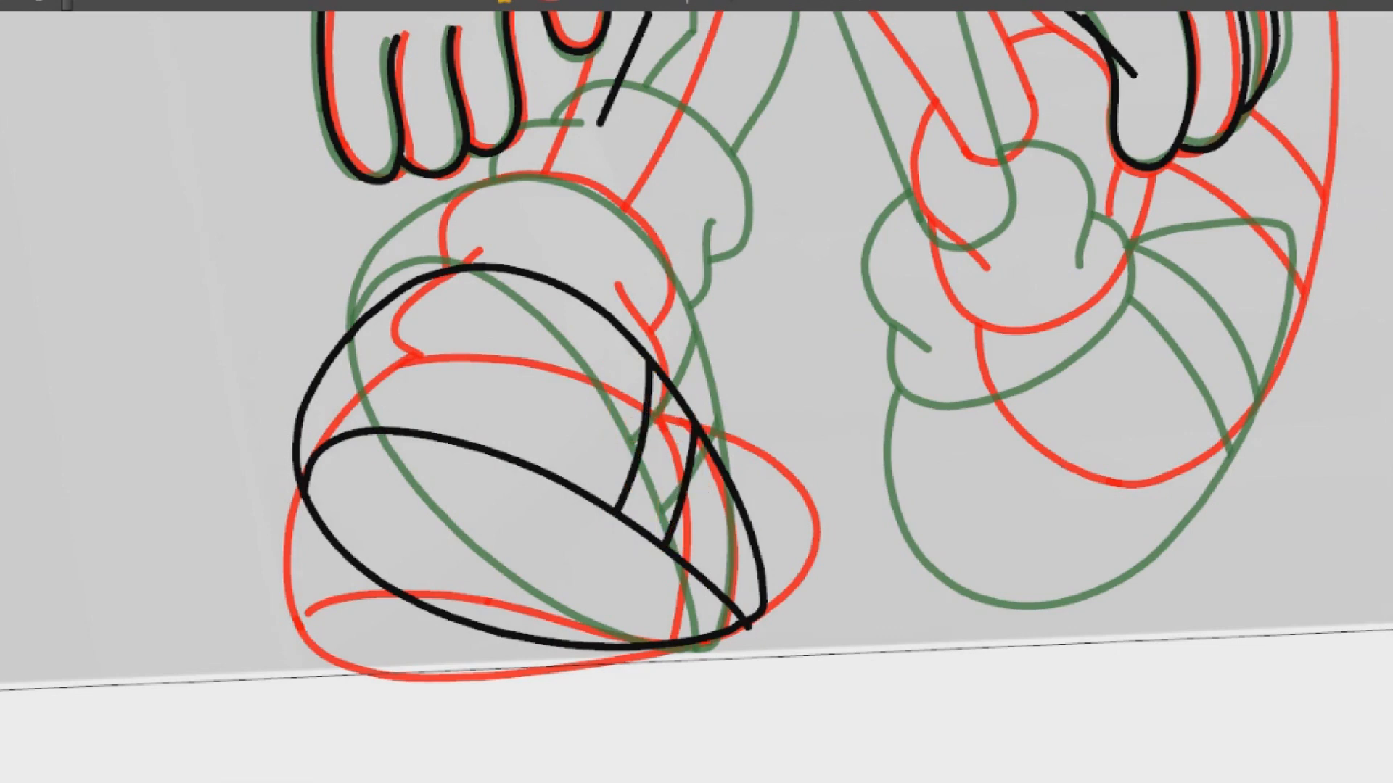
Flip between the neighbouring drawings, with and without onion skin, to check the motion of the new shoe
key(period)
key(period)
key(comma)
key(comma)
key(comma)
key(comma)
key(period)
key(period)
key(alt+o)
key(l)
key(l)
key(l)
key(l)
key(comma)
key(period)
key(period)
key(comma)
key(comma)
key(period)
key(comma)
key(period)
Skew the whole shoe slightly downward on its outer side and check it against the neighbouring drawings
mouse_move(349, 273)
mouse_down()
mouse_move(853, 518)
mouse_move(848, 435)
mouse_up()
drag(285, 378, 285, 388)
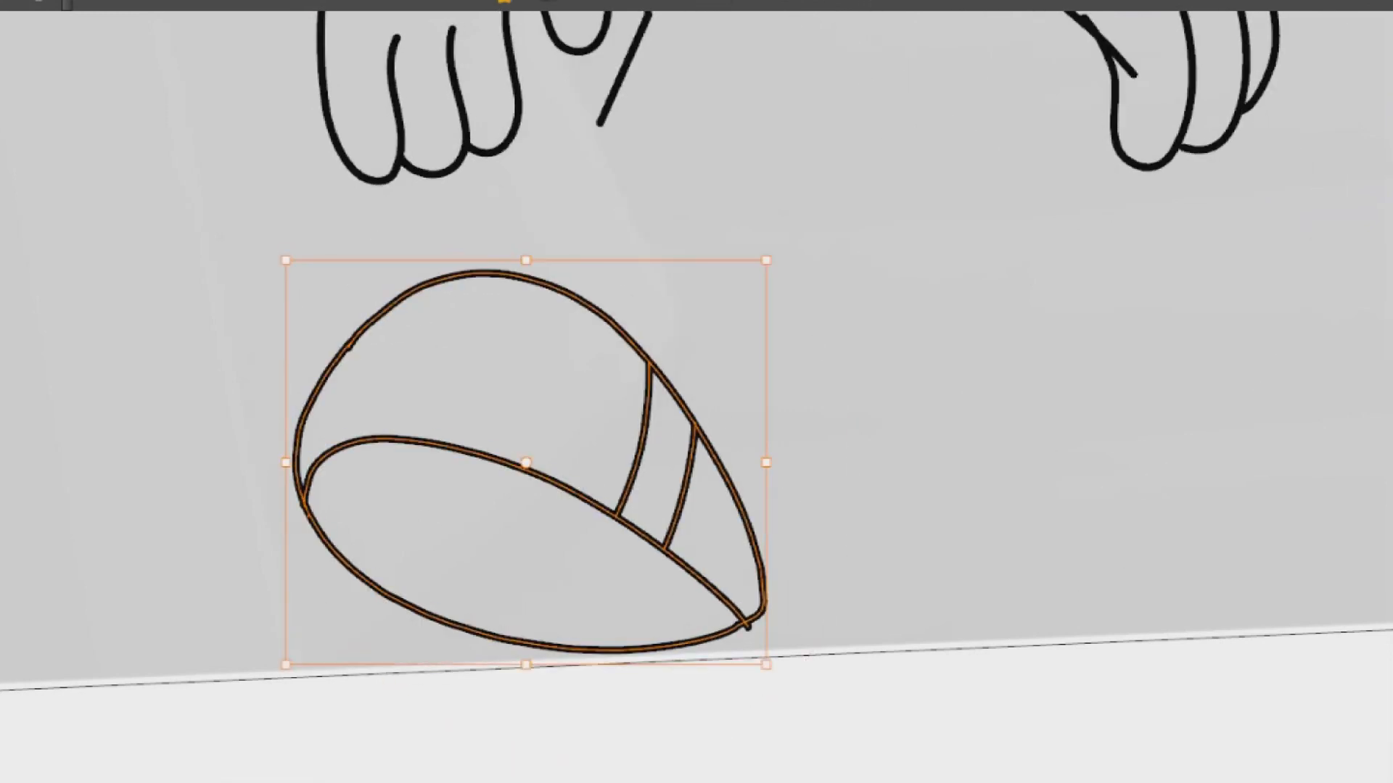
key(alt+o)
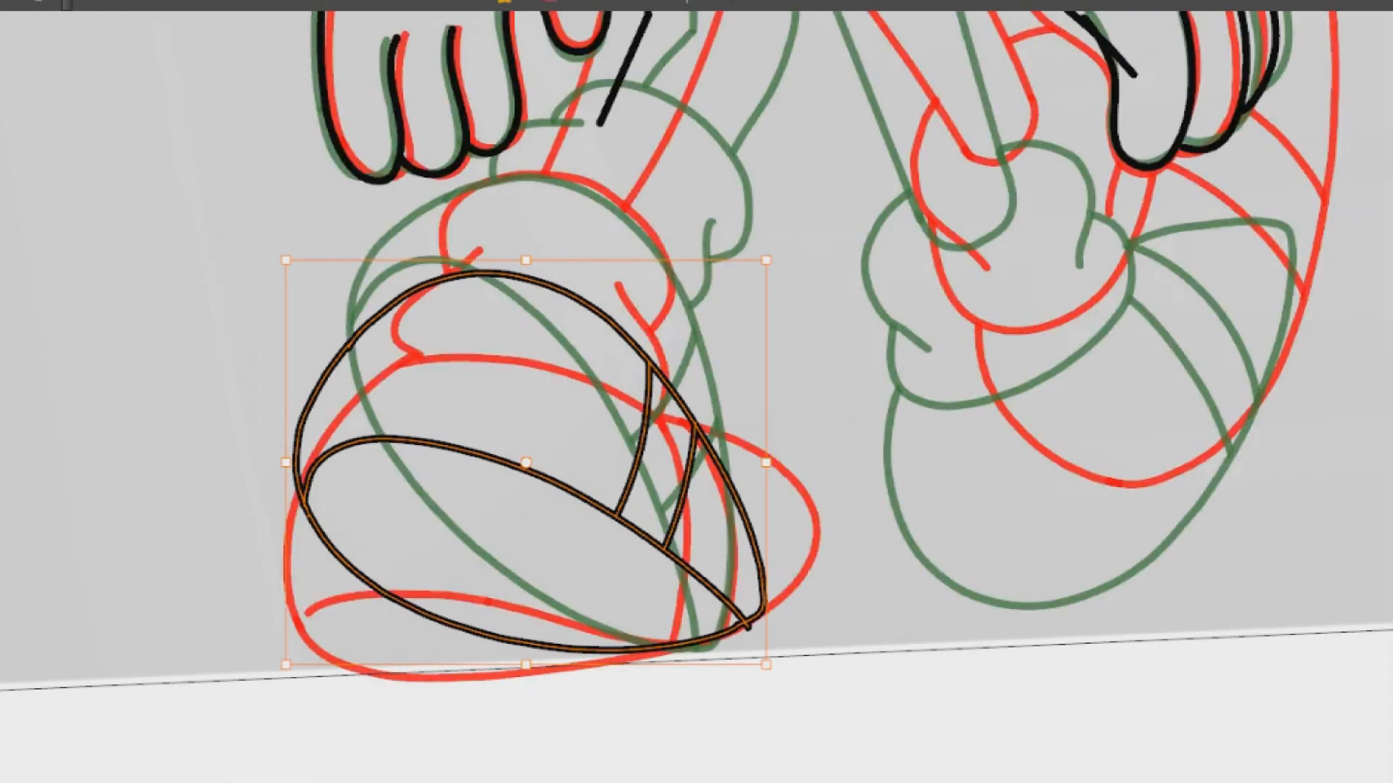
key(period)
key(period)
key(comma)
key(comma)
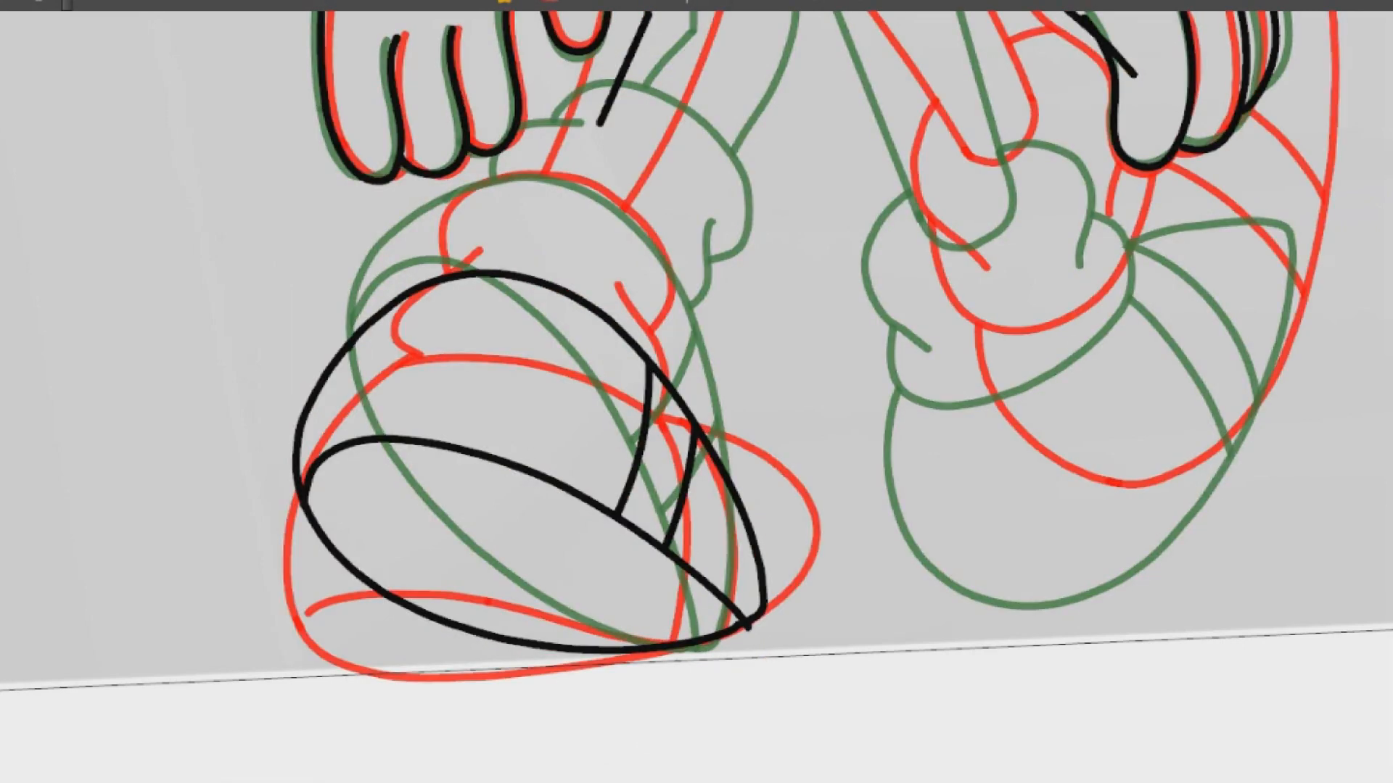
Widen, tilt and slightly skew the whole shoe to refine its position between the onion-skin shoes
drag(343, 280, 616, 235)
drag(286, 463, 271, 463)
right_click(283, 463)
click(599, 254)
drag(591, 260, 515, 270)
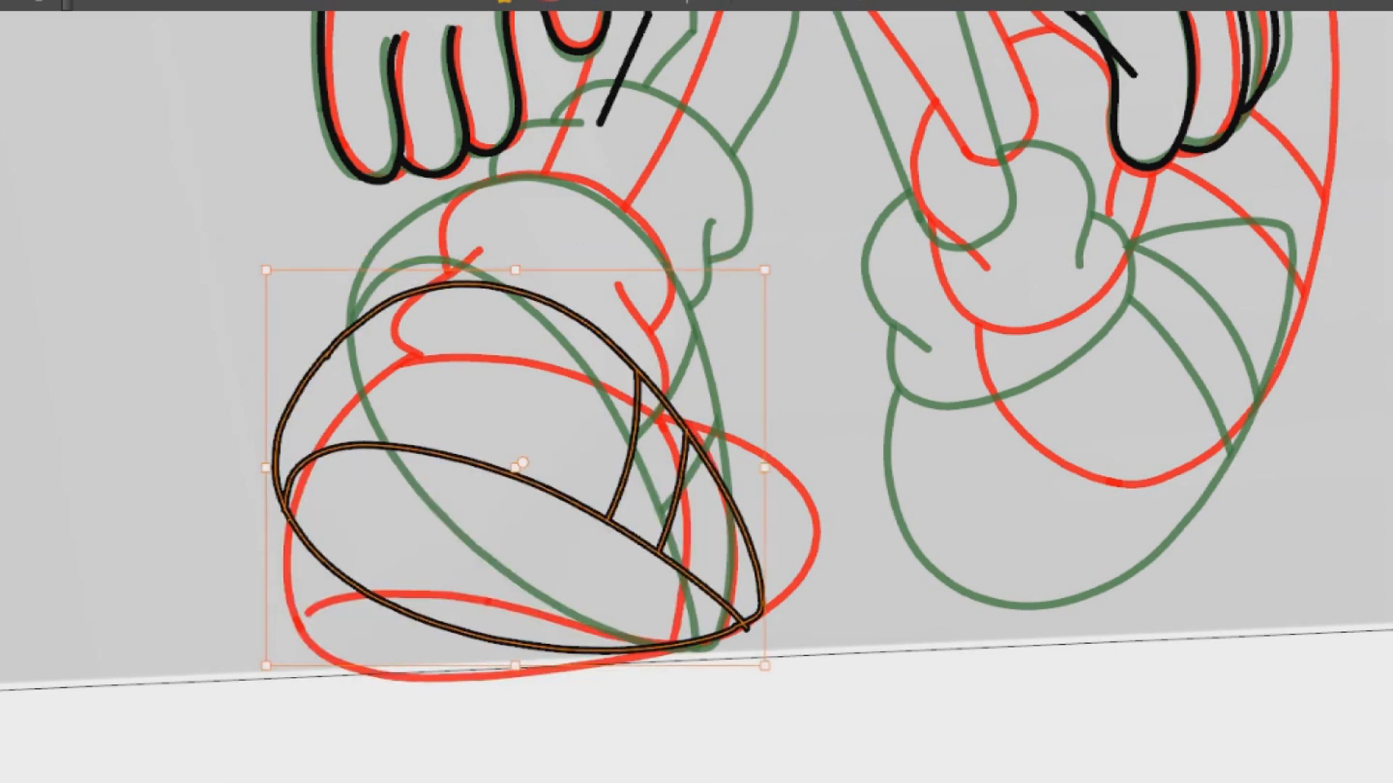
right_click(765, 513)
click(856, 309)
mouse_move(725, 391)
mouse_down()
mouse_move(707, 402)
mouse_move(667, 498)
mouse_move(715, 502)
mouse_up()
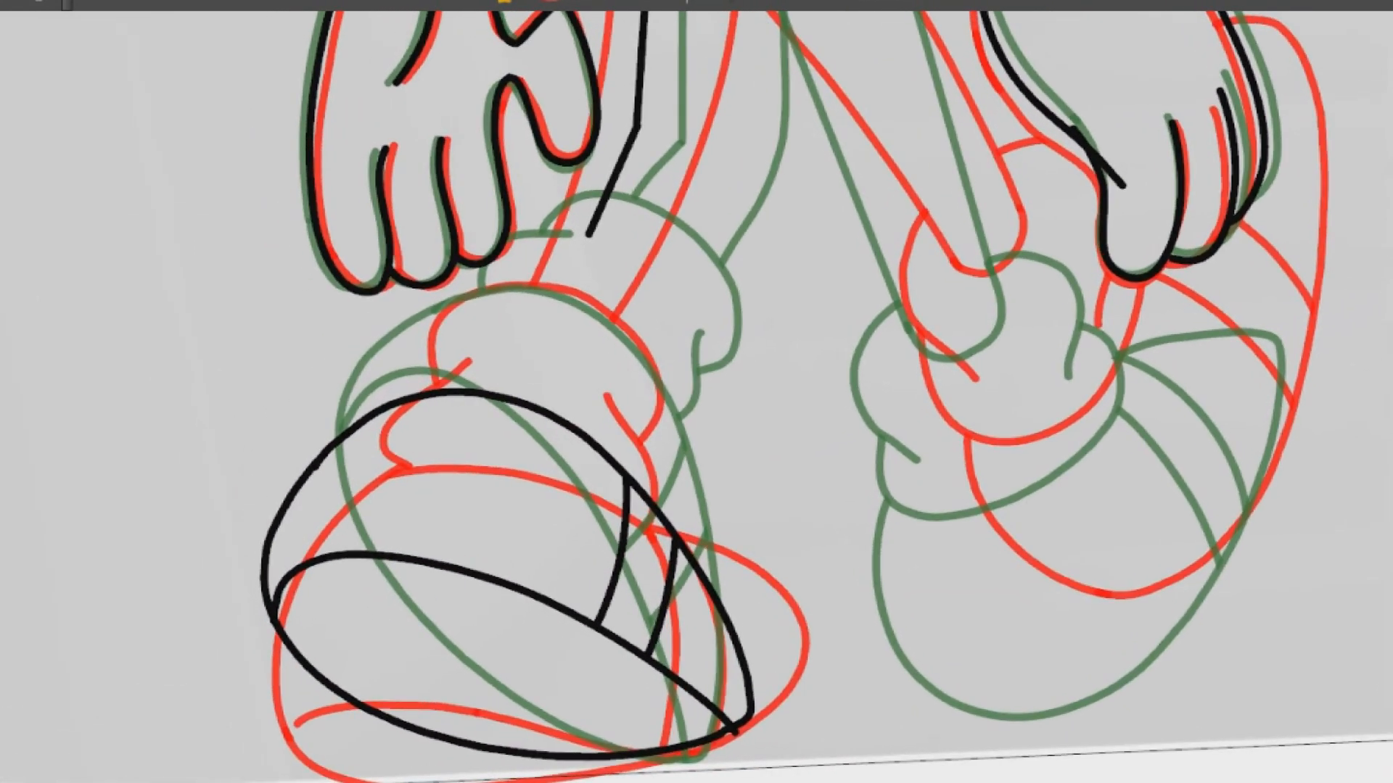
drag(236, 547, 305, 392)
drag(254, 445, 255, 438)
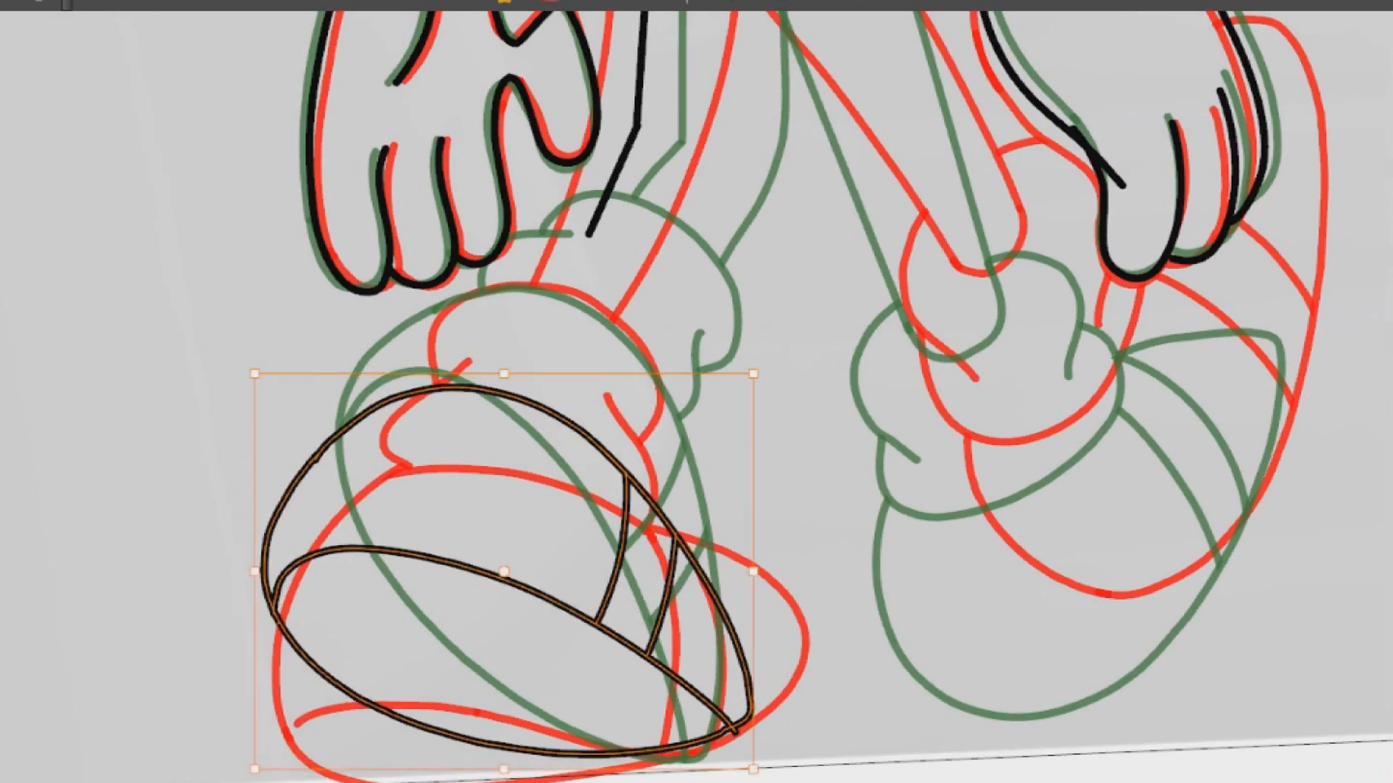
Copy the left leg's sock from the green key drawing into the in-between, then shift and skew it
drag(726, 319, 717, 371)
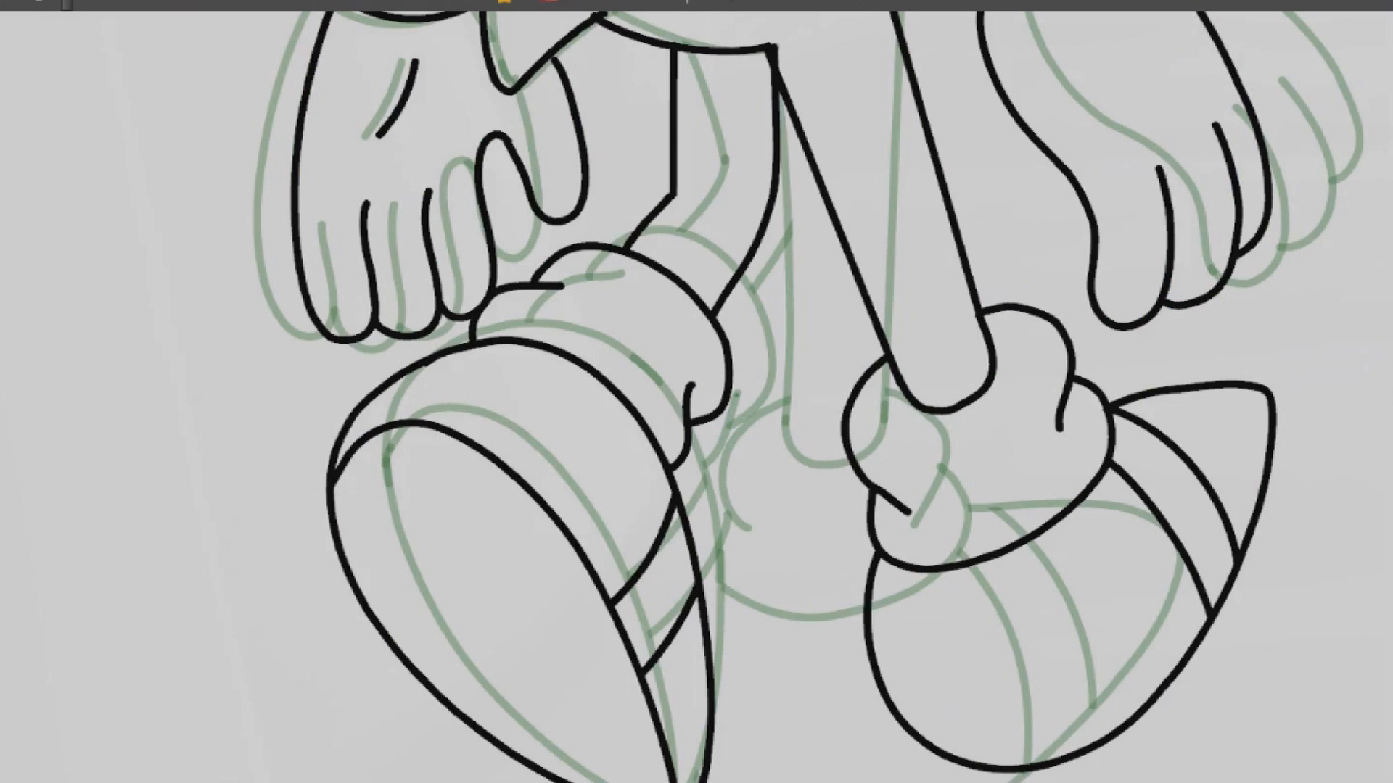
drag(680, 286, 569, 253)
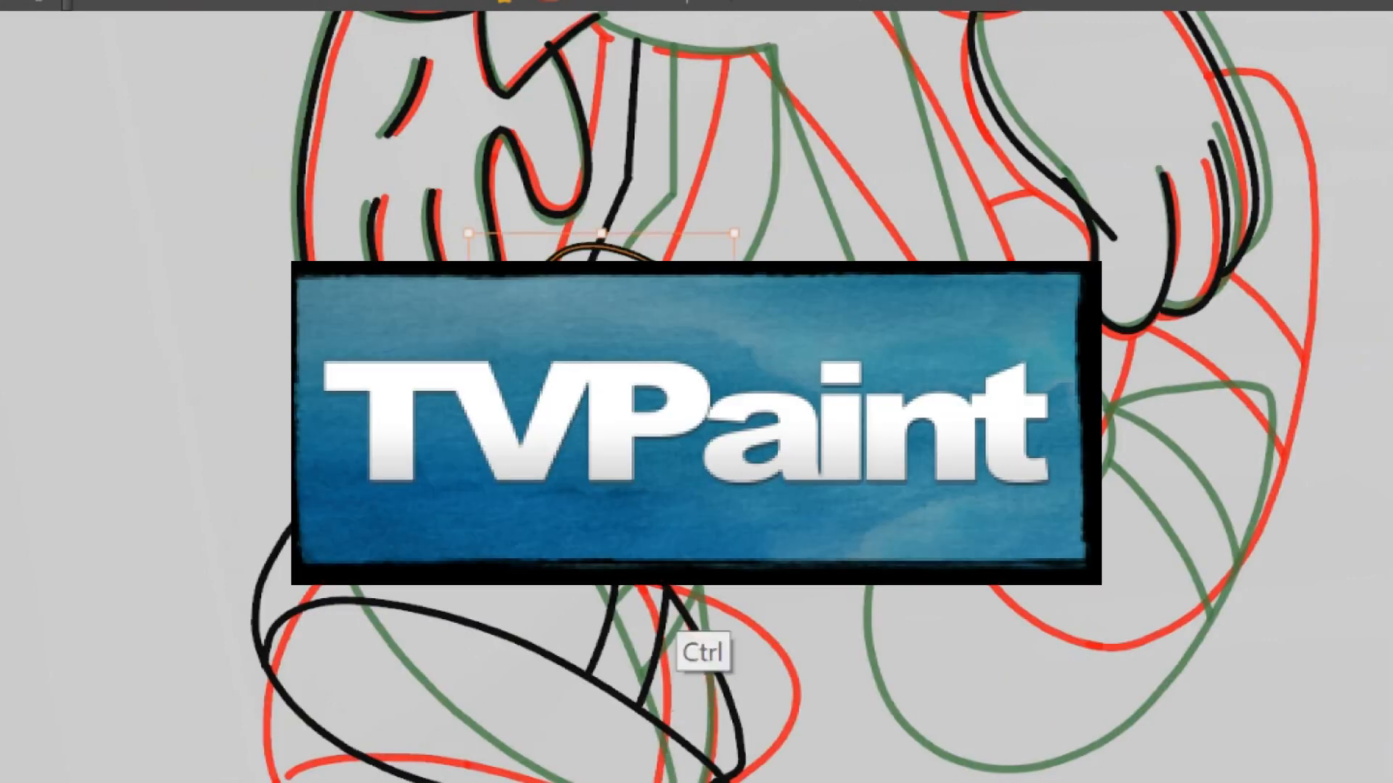
drag(601, 356, 590, 356)
drag(454, 312, 454, 353)
click(749, 240)
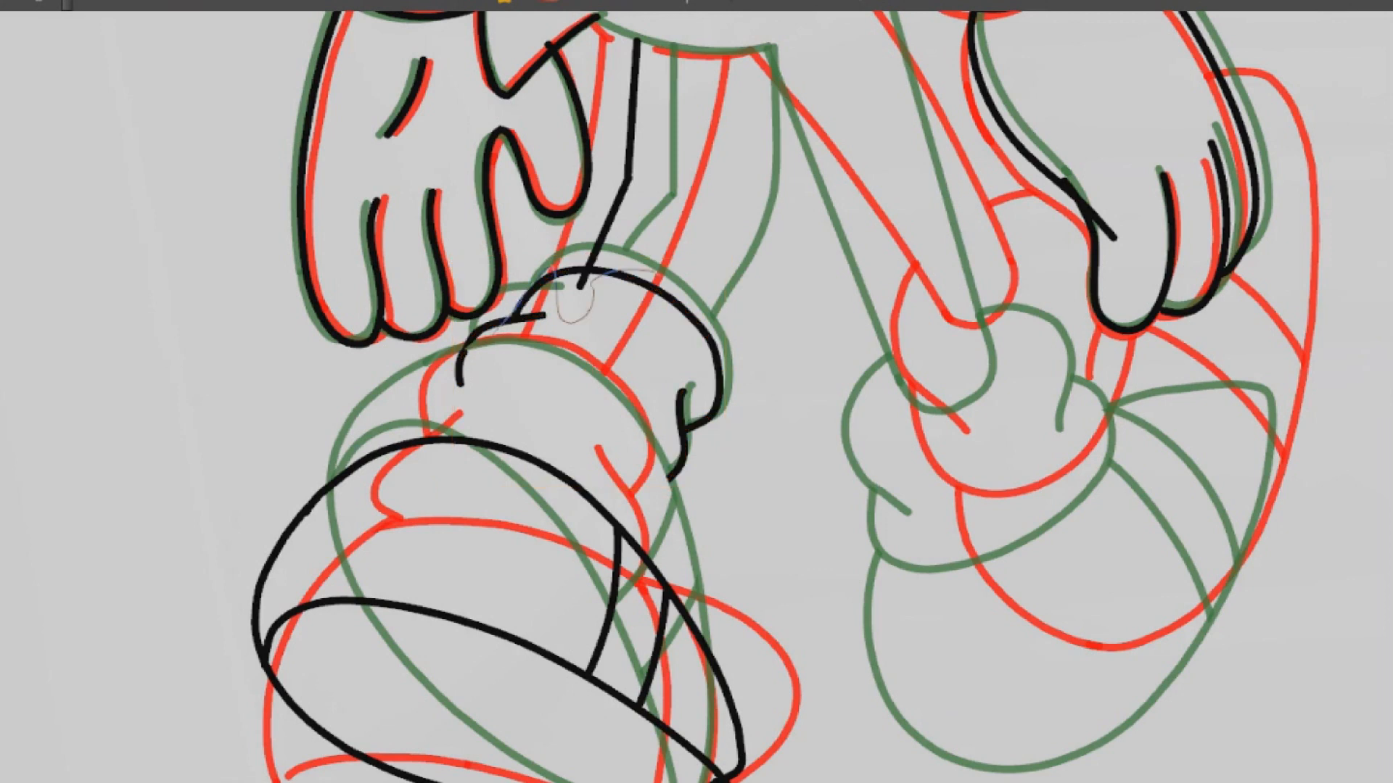
Select the pasted sock, move and rotate it onto the top of the shoe, and enlarge it slightly
mouse_move(659, 271)
mouse_down()
mouse_move(675, 278)
mouse_move(619, 259)
mouse_move(595, 328)
mouse_up()
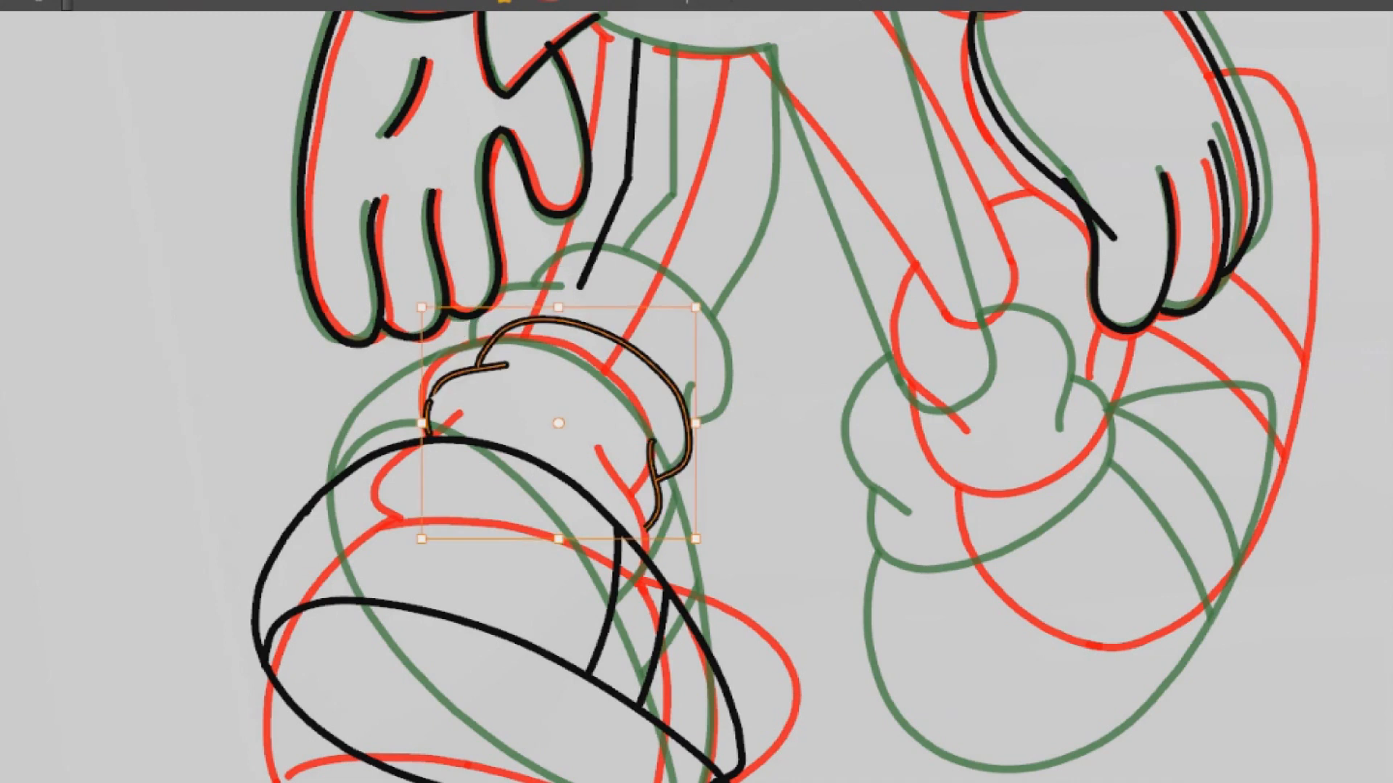
drag(696, 308, 701, 302)
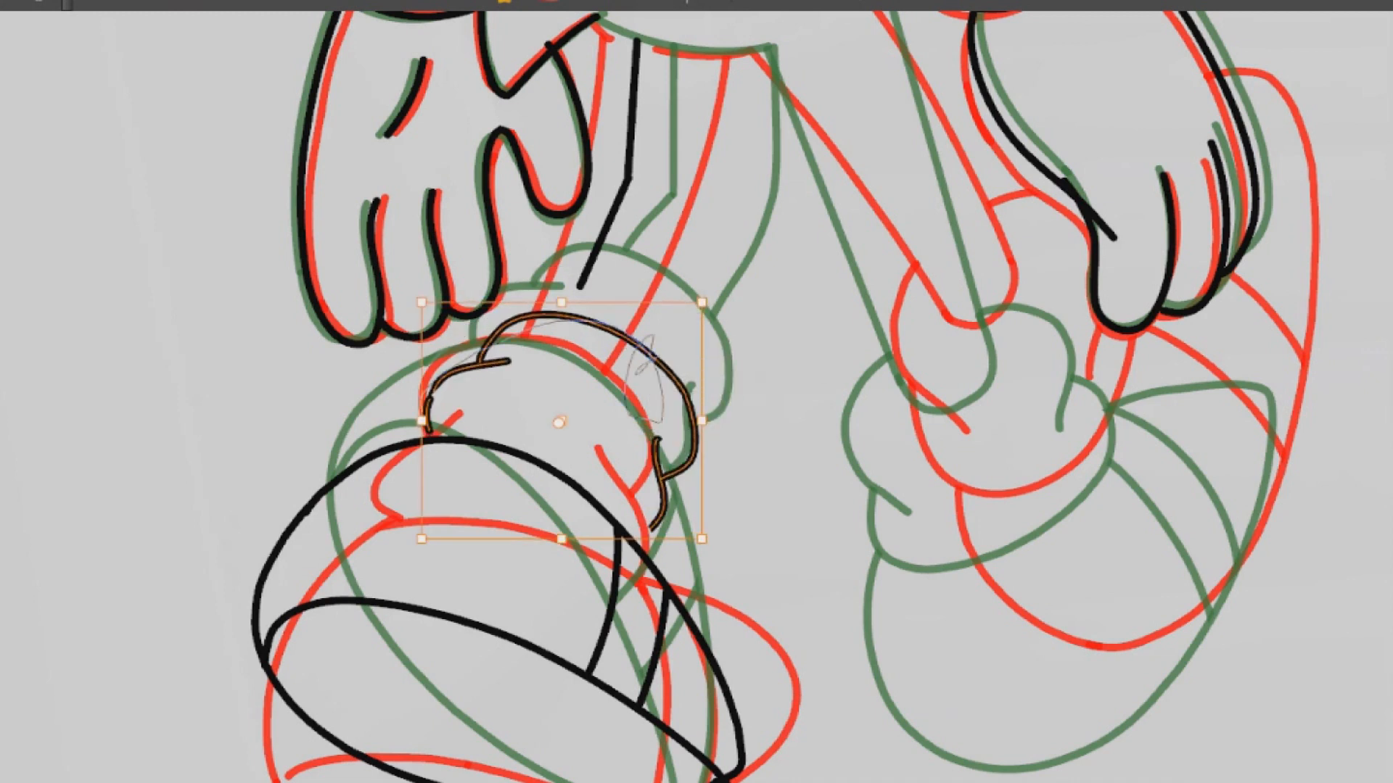
mouse_move(613, 331)
mouse_down()
mouse_move(592, 345)
mouse_move(504, 302)
mouse_move(557, 320)
mouse_up()
Delete the sock's broken outer fold lines and redraw the fold as one curve rising from the shoe outline
key(space)
scroll(388, 388, up, 10)
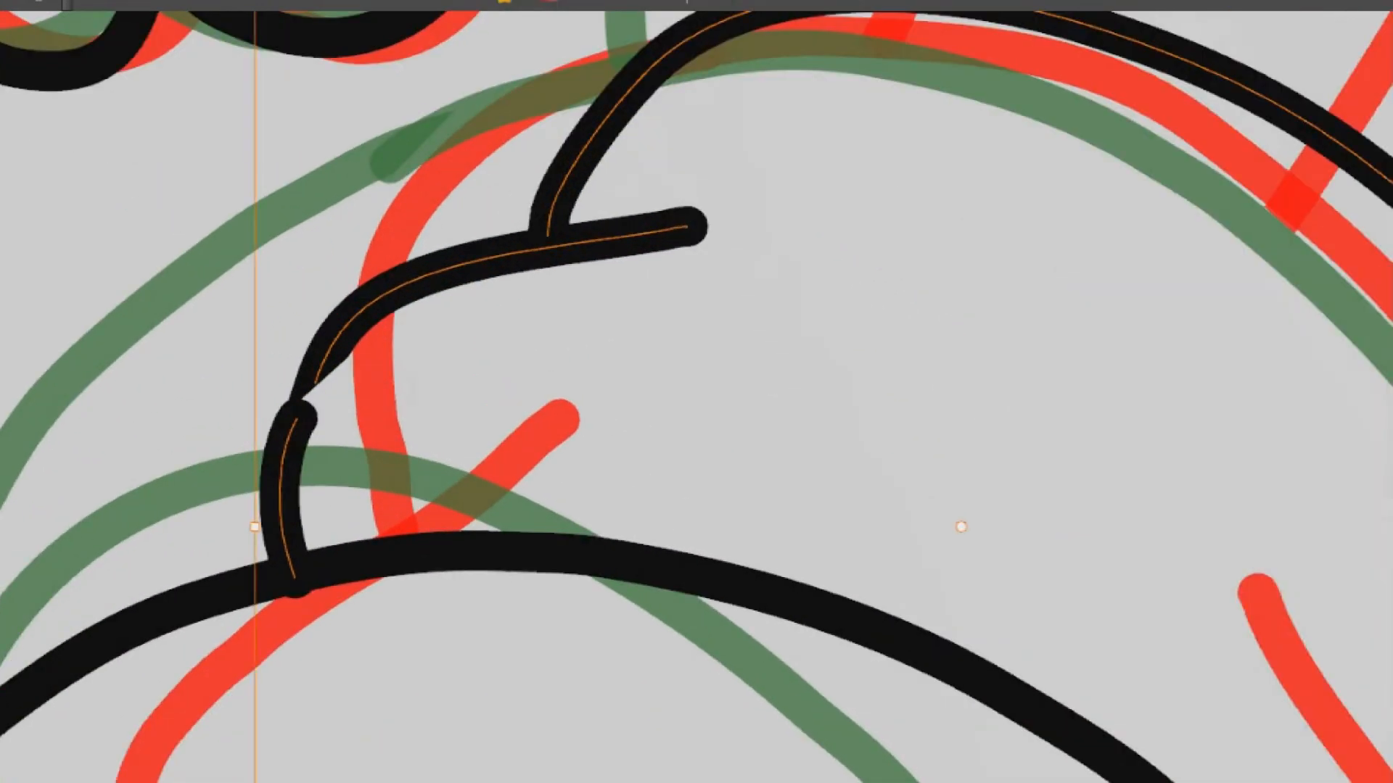
mouse_move(392, 418)
mouse_down()
mouse_move(311, 320)
mouse_move(406, 406)
mouse_up()
key(Delete)
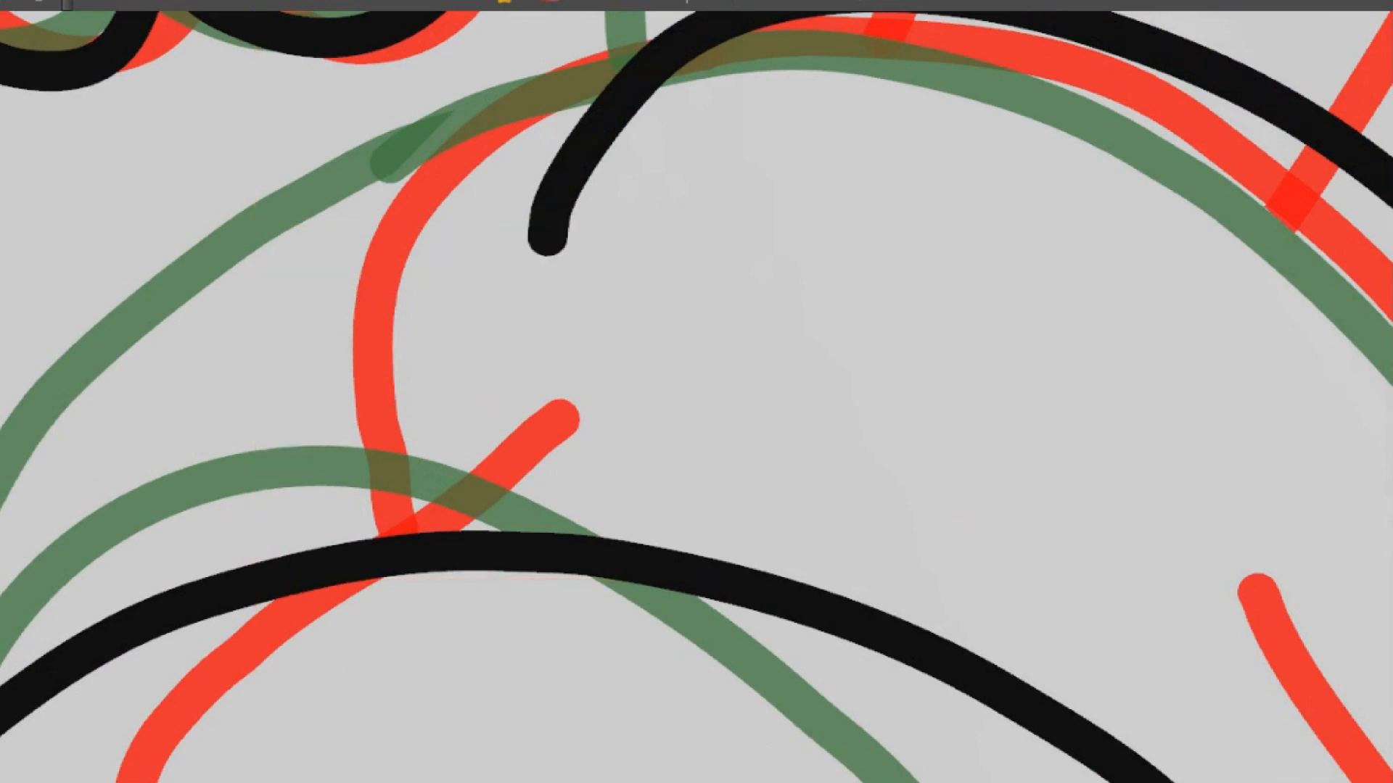
scroll(834, 314, down, 5)
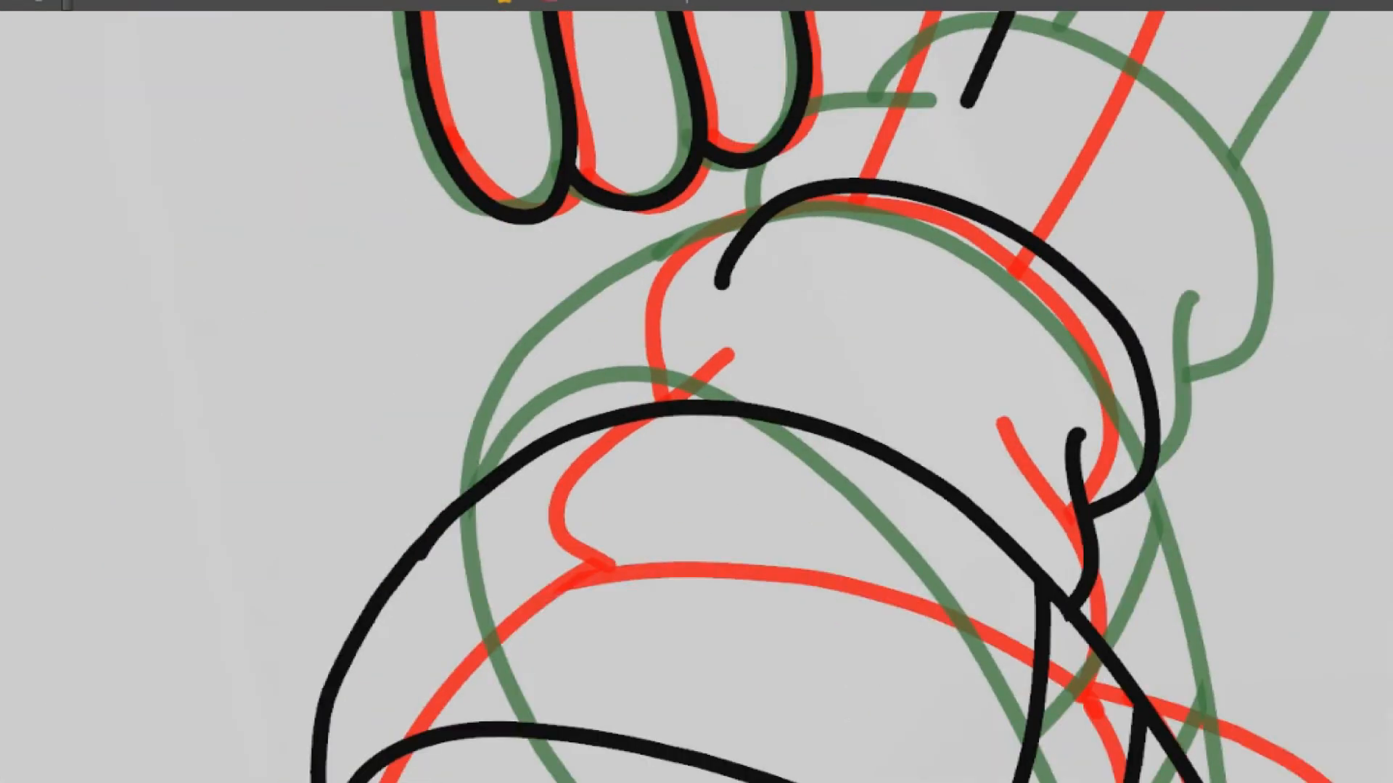
drag(834, 314, 785, 302)
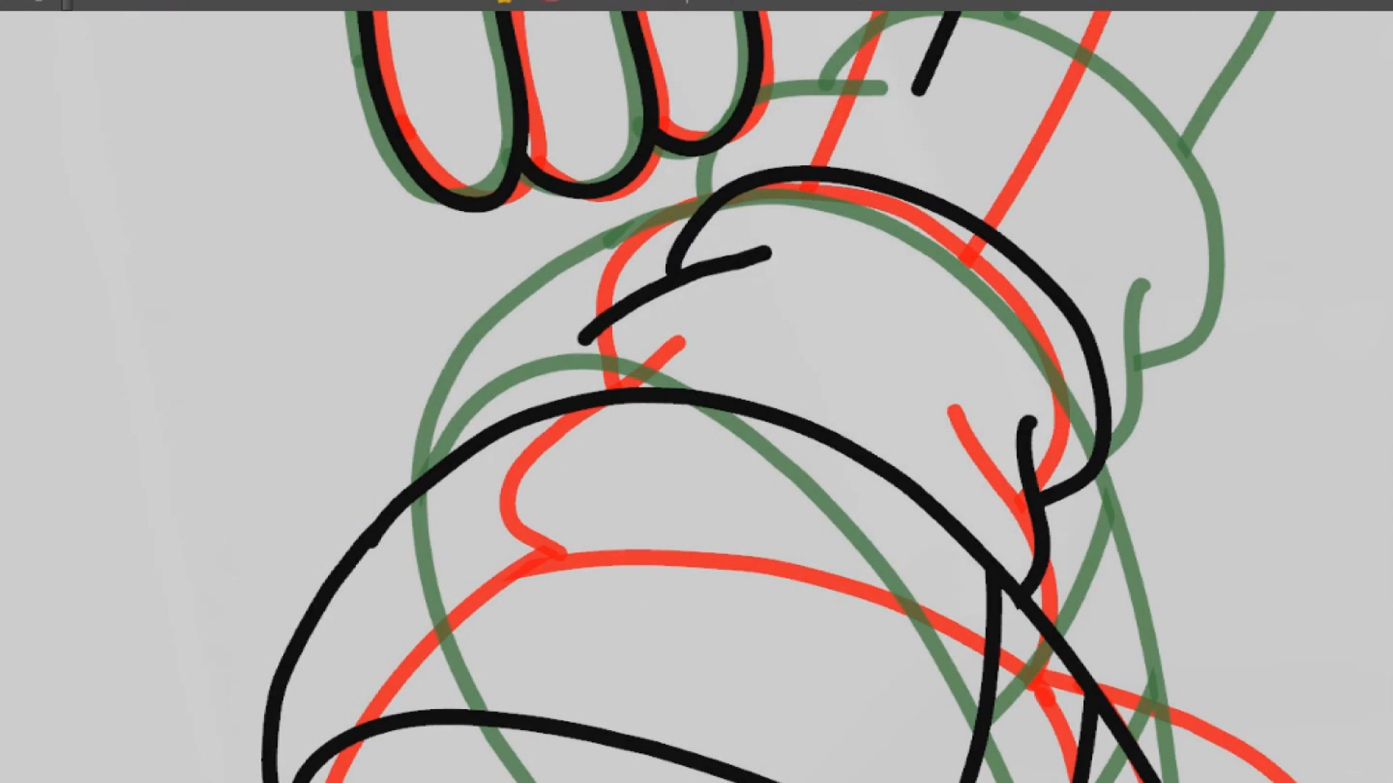
key(ctrl+z)
mouse_move(549, 401)
mouse_down()
mouse_move(567, 347)
mouse_move(774, 238)
mouse_move(780, 251)
mouse_up()
ctrl+click(738, 253)
Select the sock's top curve on the left leg and stretch it slightly upward, fitting its end to the fold line
drag(822, 167, 787, 276)
ctrl+click(789, 283)
drag(634, 258, 634, 267)
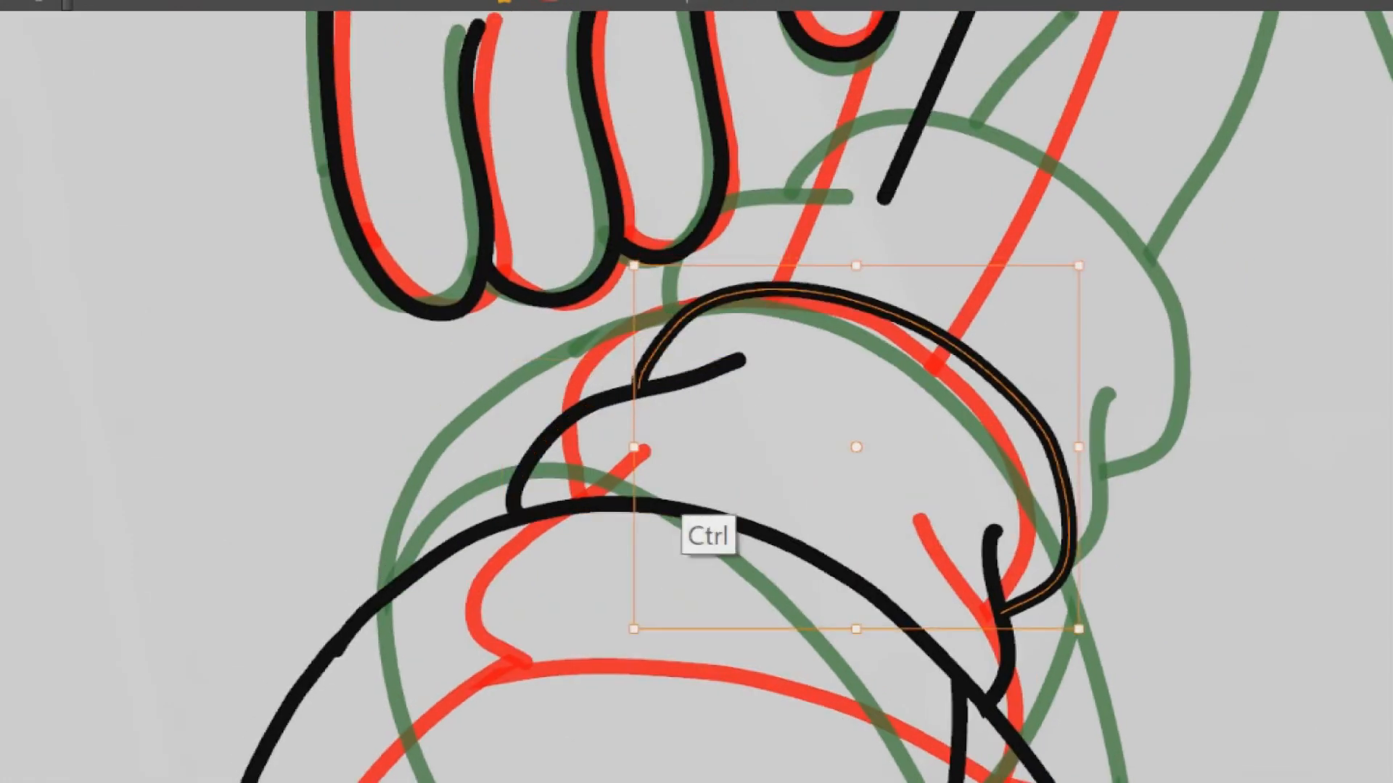
drag(856, 267, 856, 260)
drag(638, 385, 638, 393)
drag(856, 266, 856, 259)
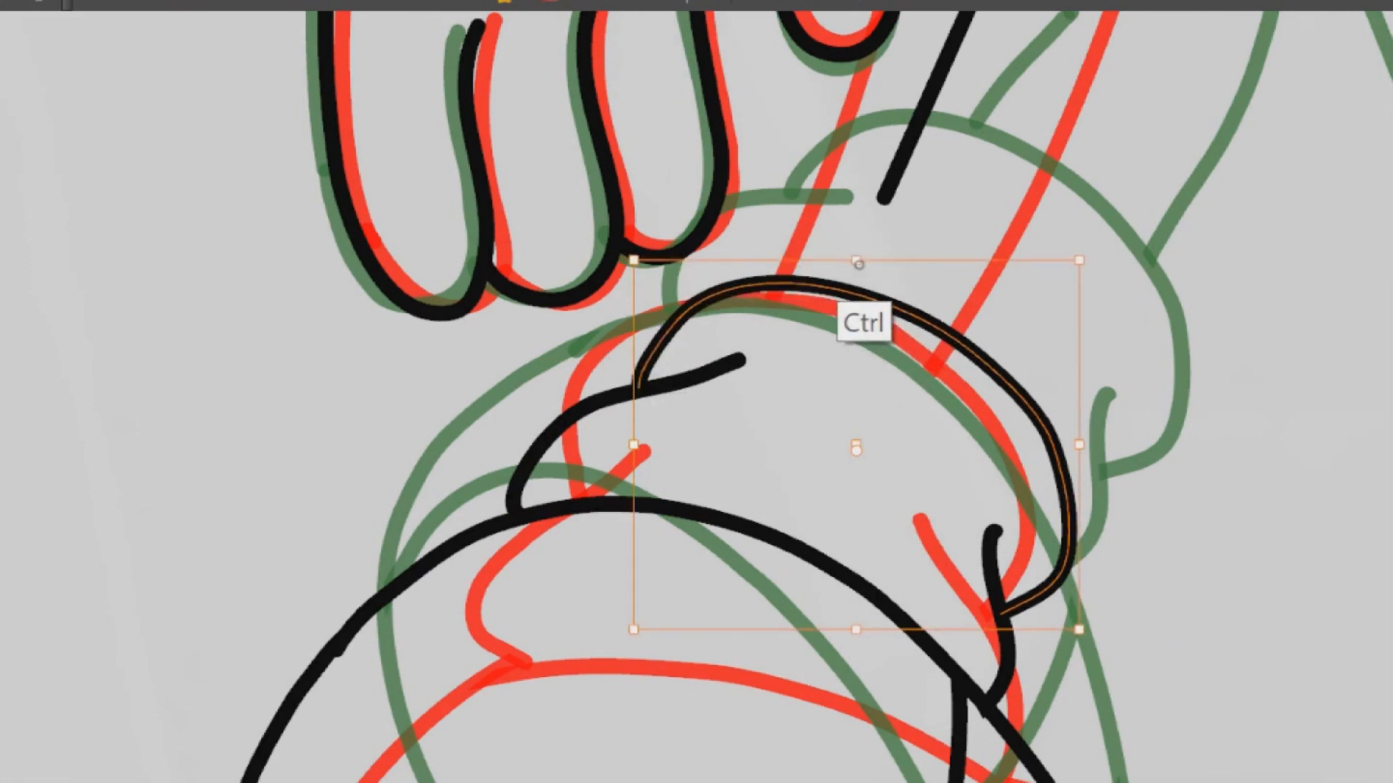
drag(631, 310, 637, 315)
Delete the left leg's angular outer line and redraw it as one smooth curve from the hip to the top of the sock
scroll(1092, 275, down, 2)
scroll(1092, 279, down, 6)
drag(1093, 283, 881, 406)
scroll(882, 397, up, 5)
mouse_move(730, 193)
mouse_down()
mouse_move(740, 305)
mouse_move(770, 302)
mouse_up()
drag(731, 382, 721, 416)
ctrl+click(853, 315)
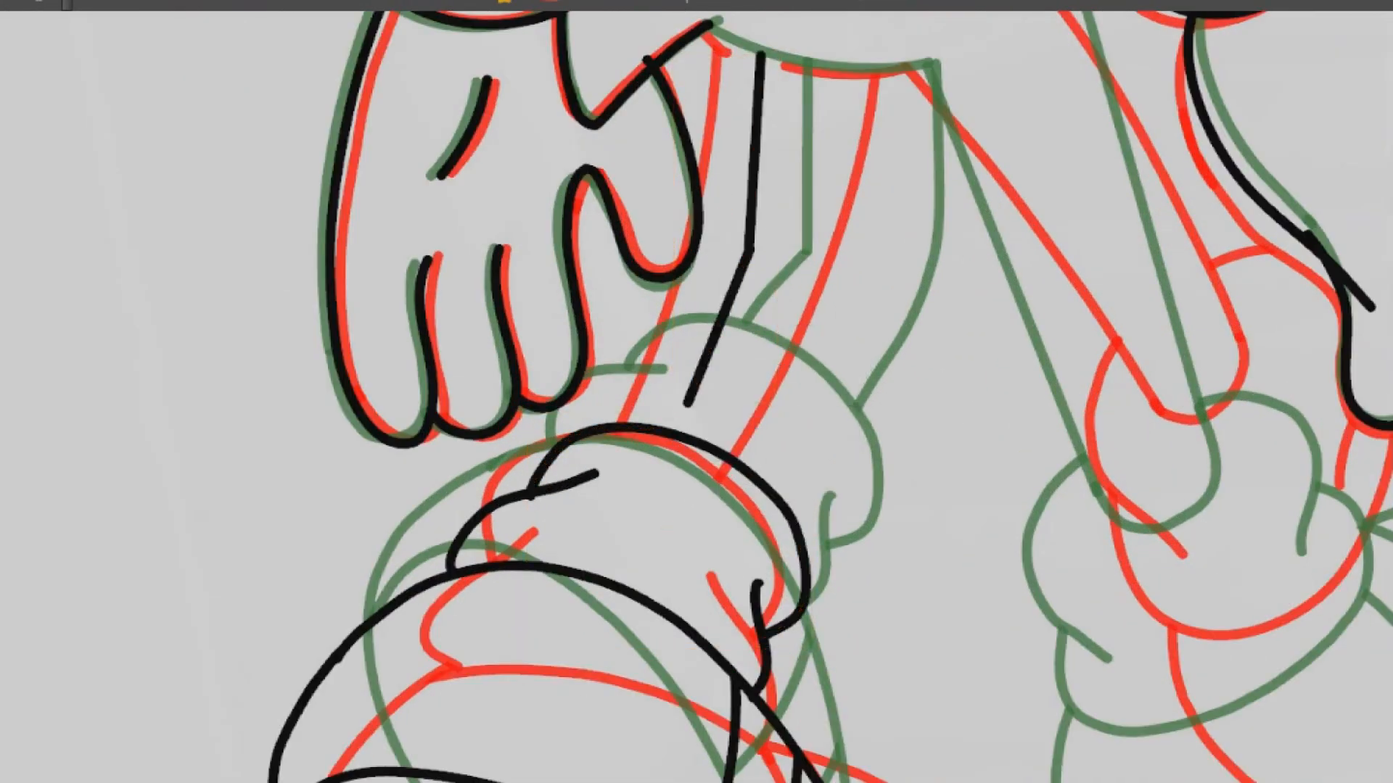
key(ctrl+z)
mouse_move(773, 293)
mouse_down()
mouse_move(743, 186)
mouse_move(755, 176)
mouse_up()
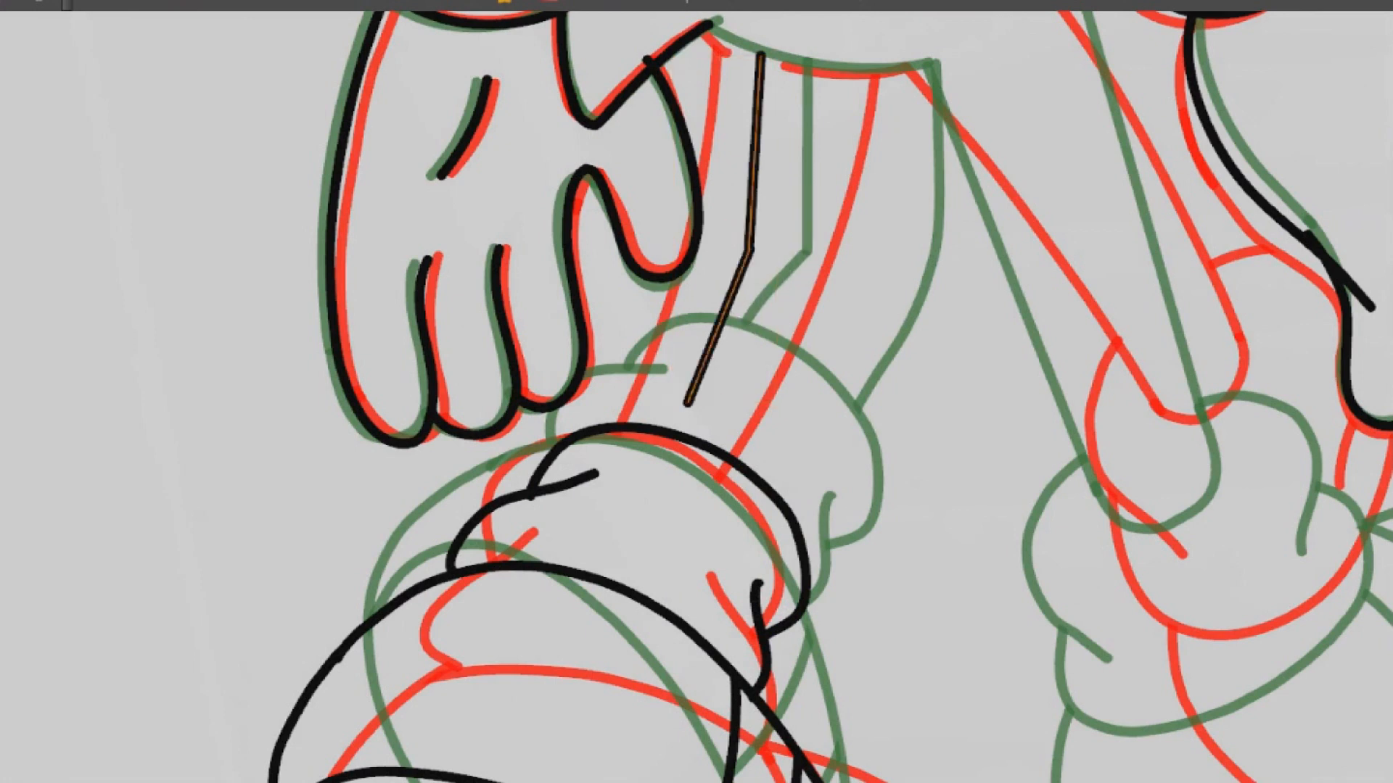
key(Delete)
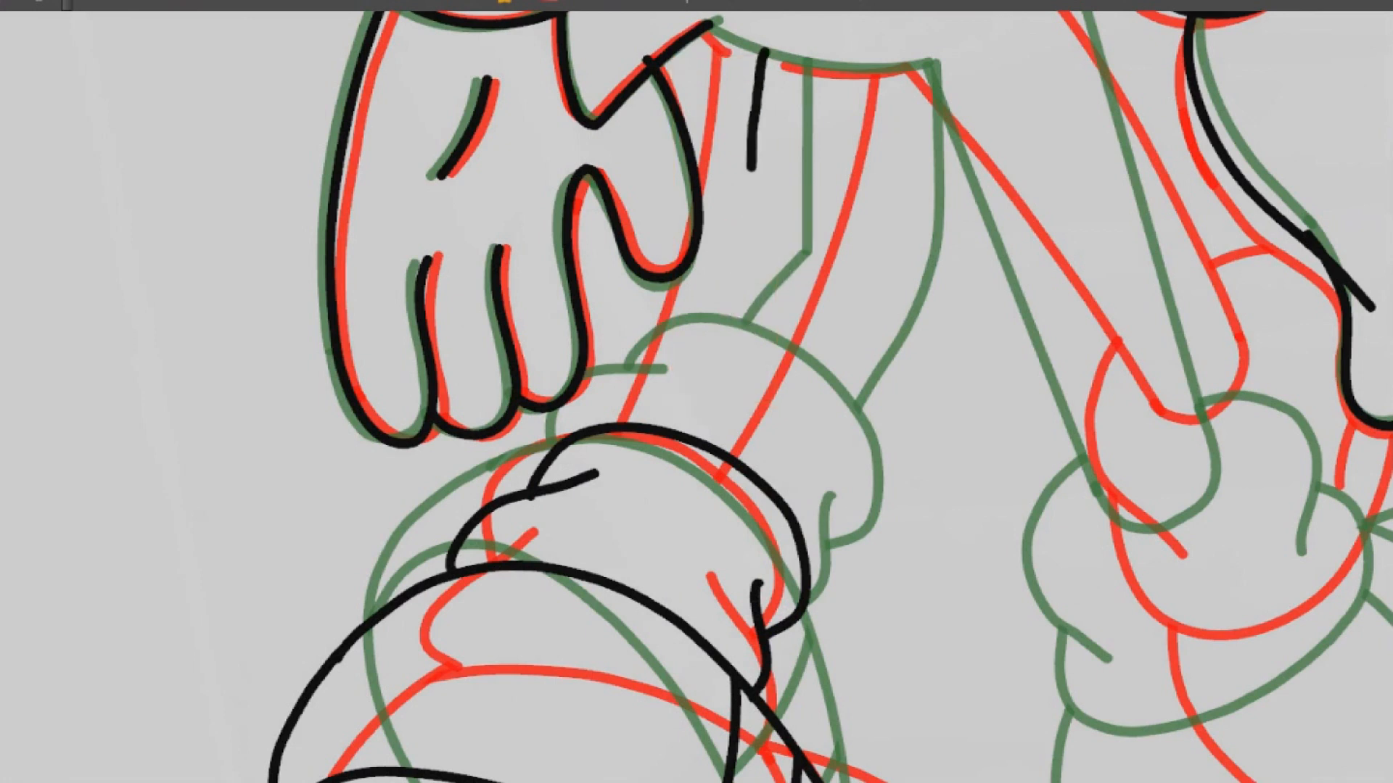
key(ctrl+z)
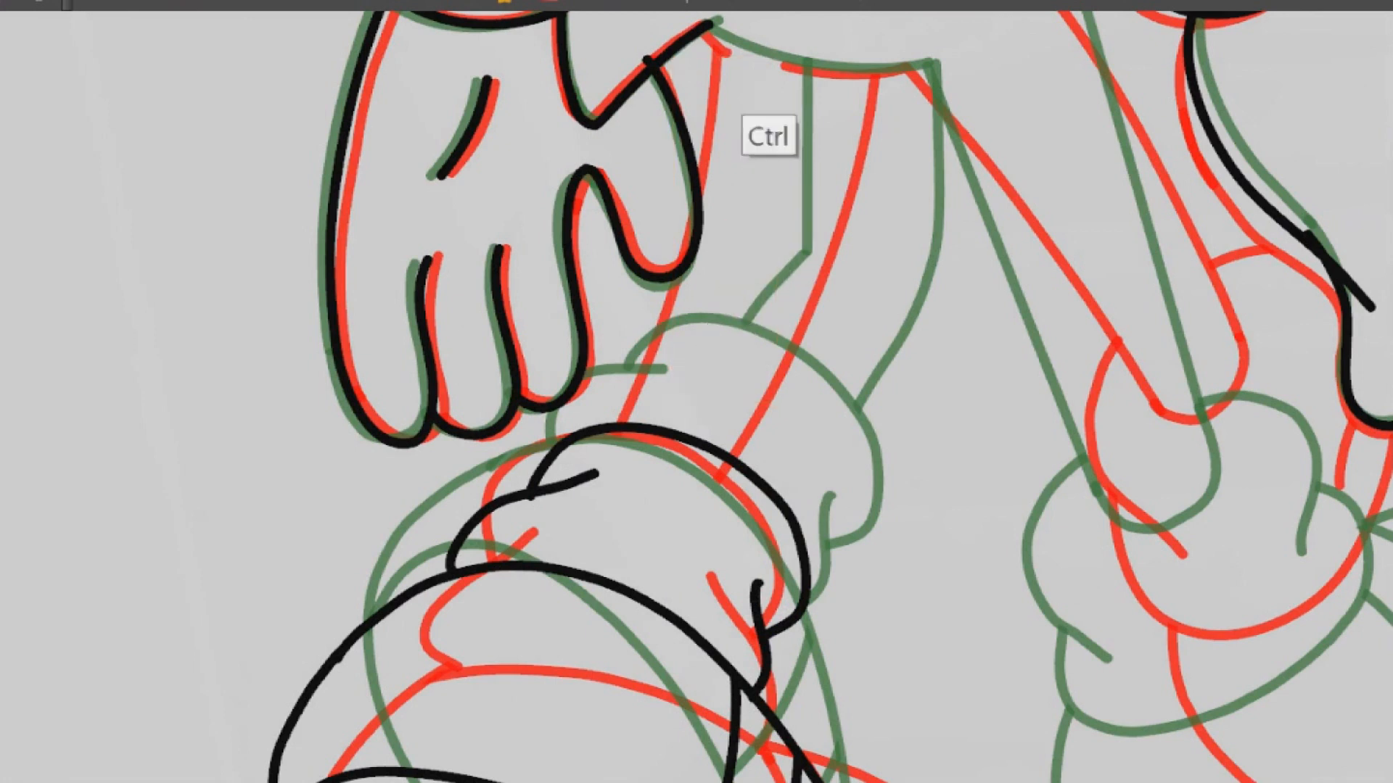
mouse_move(696, 392)
mouse_down()
mouse_move(636, 405)
mouse_move(565, 449)
mouse_up()
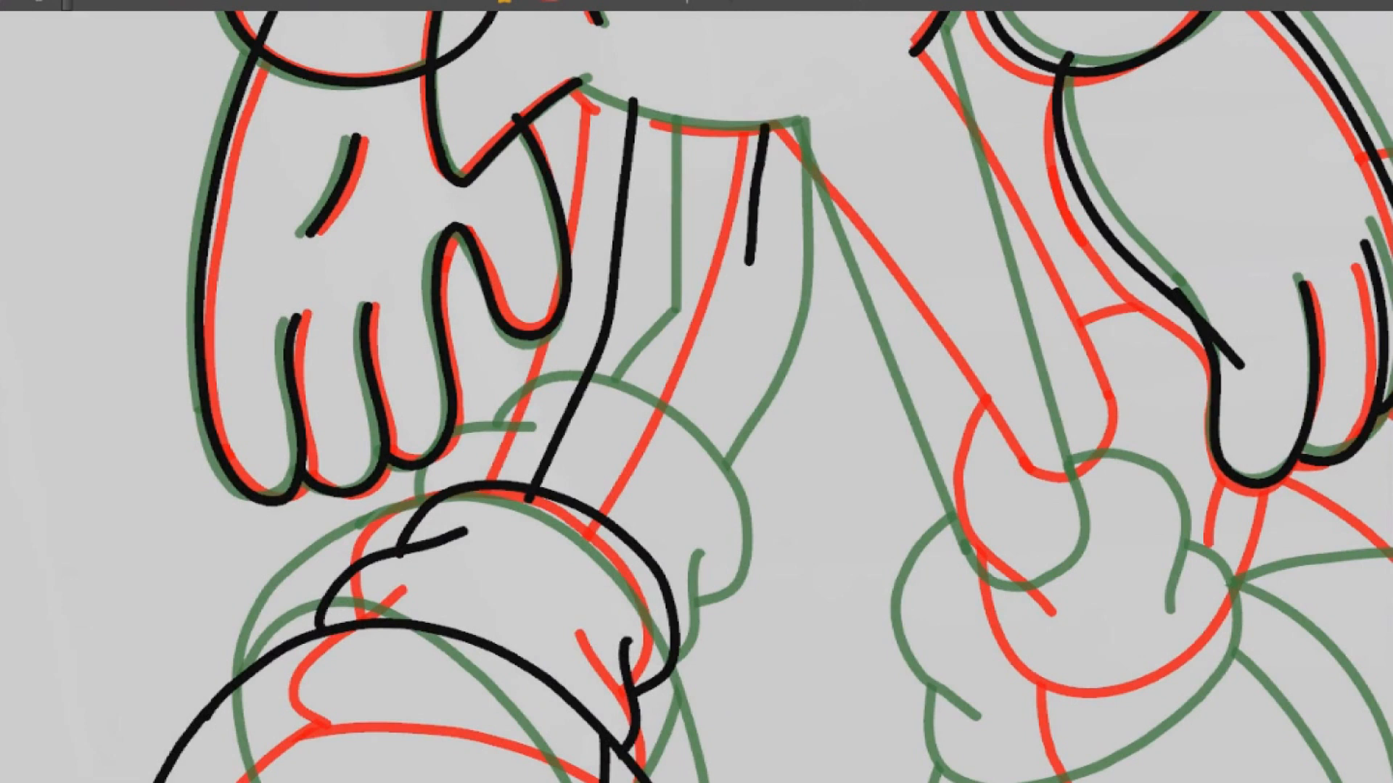
Draw the left leg's inner line down to the sock and adjust its lower end to meet the sock's top curve
drag(748, 261, 642, 544)
drag(696, 435, 709, 392)
ctrl+click(712, 419)
mouse_move(718, 501)
mouse_down()
mouse_move(718, 521)
mouse_move(631, 521)
mouse_up()
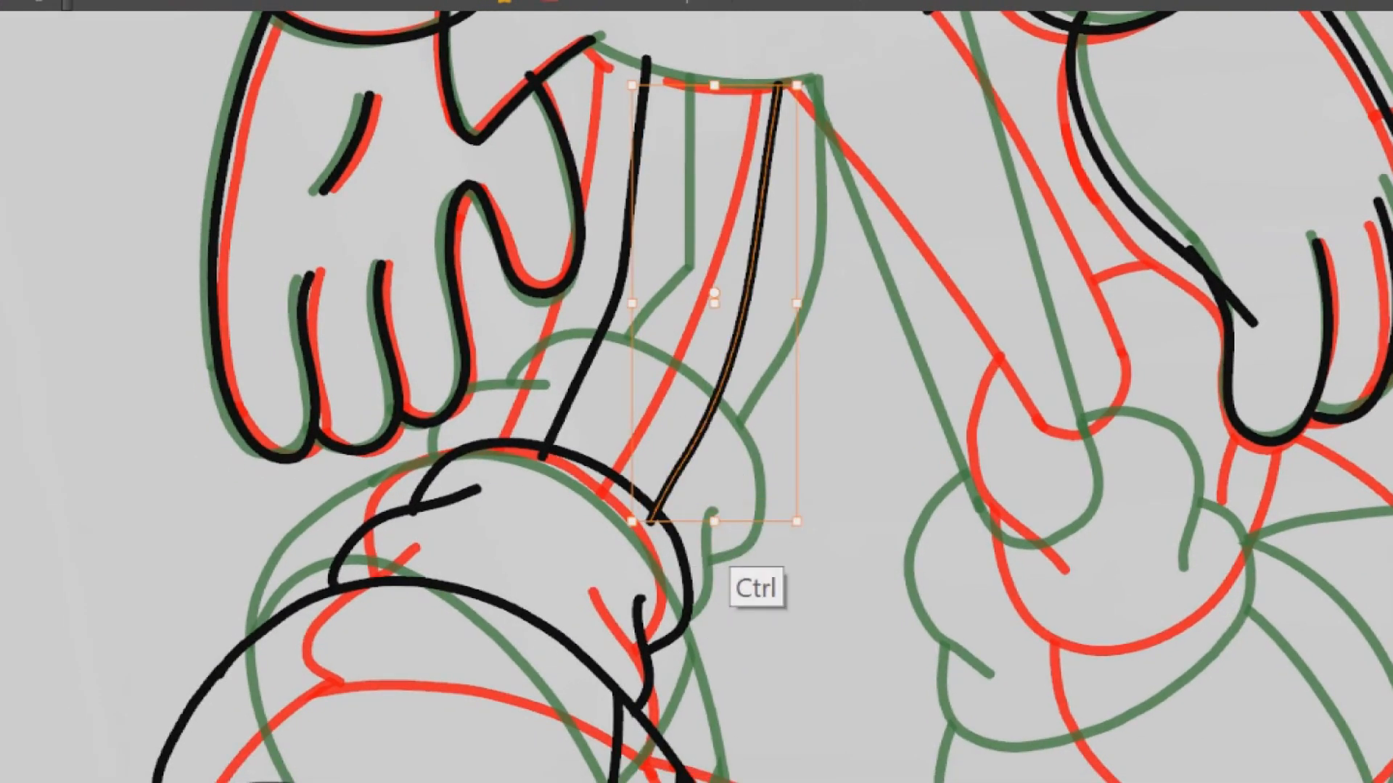
ctrl+click(729, 516)
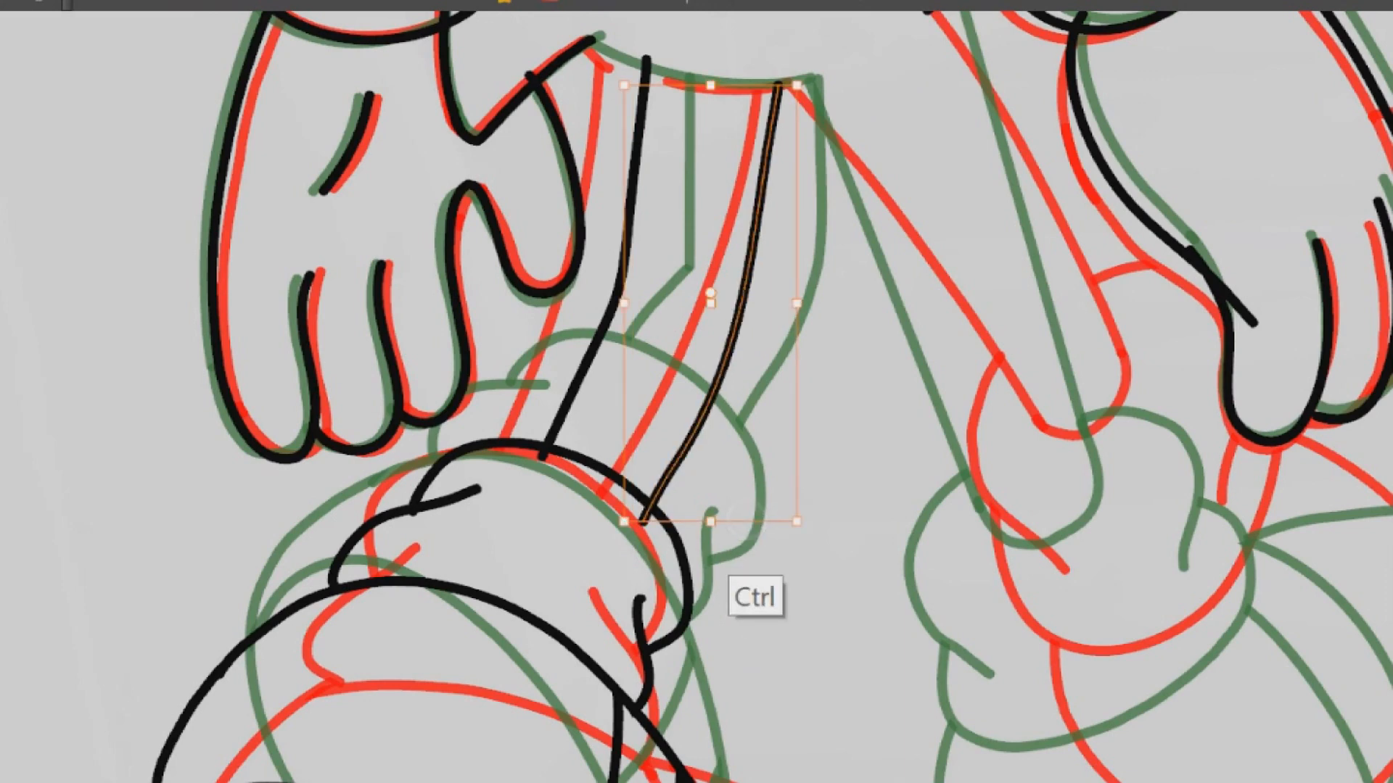
Draw the body's lower edge across the top of the left leg in two strokes, leaving a gap between the leg lines
drag(860, 305, 689, 715)
drag(856, 392, 704, 580)
scroll(678, 238, up, 3)
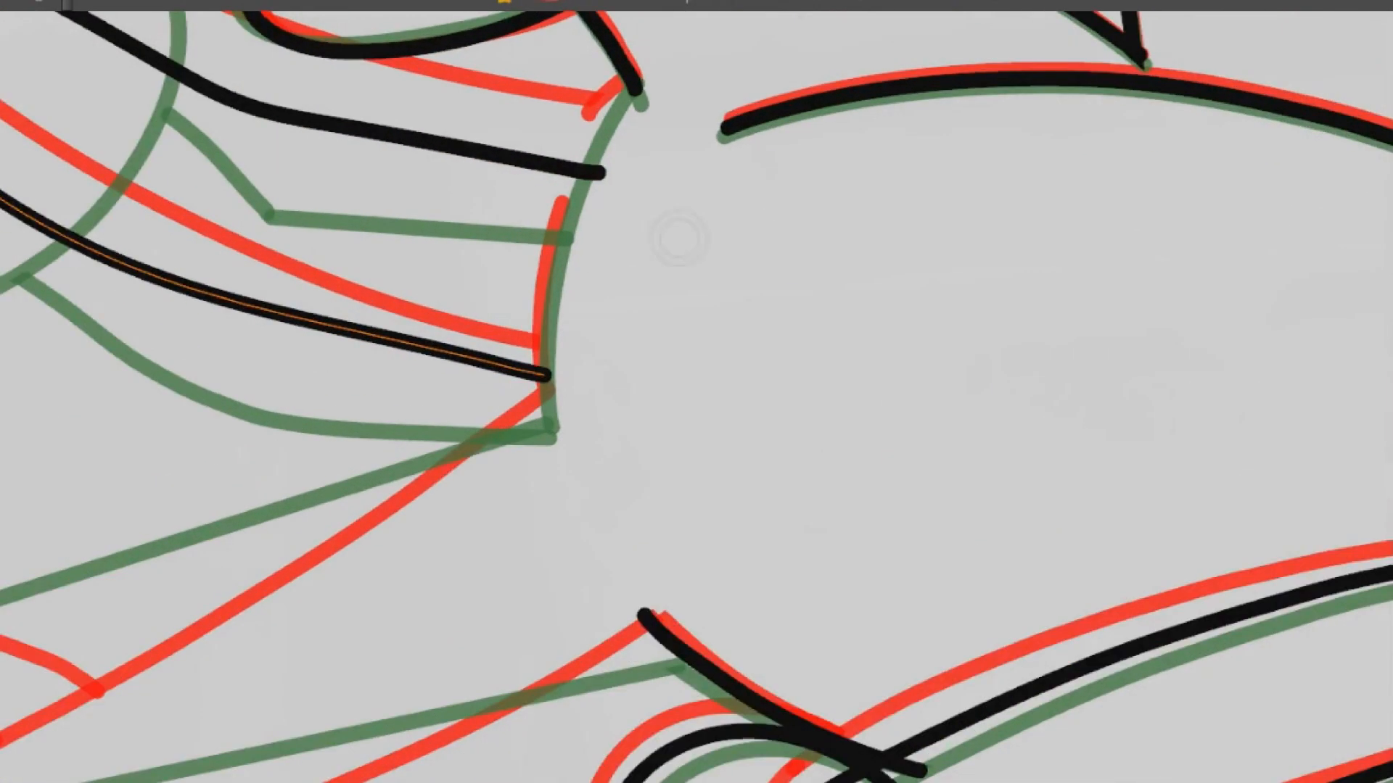
key(ctrl+z)
drag(599, 335, 569, 534)
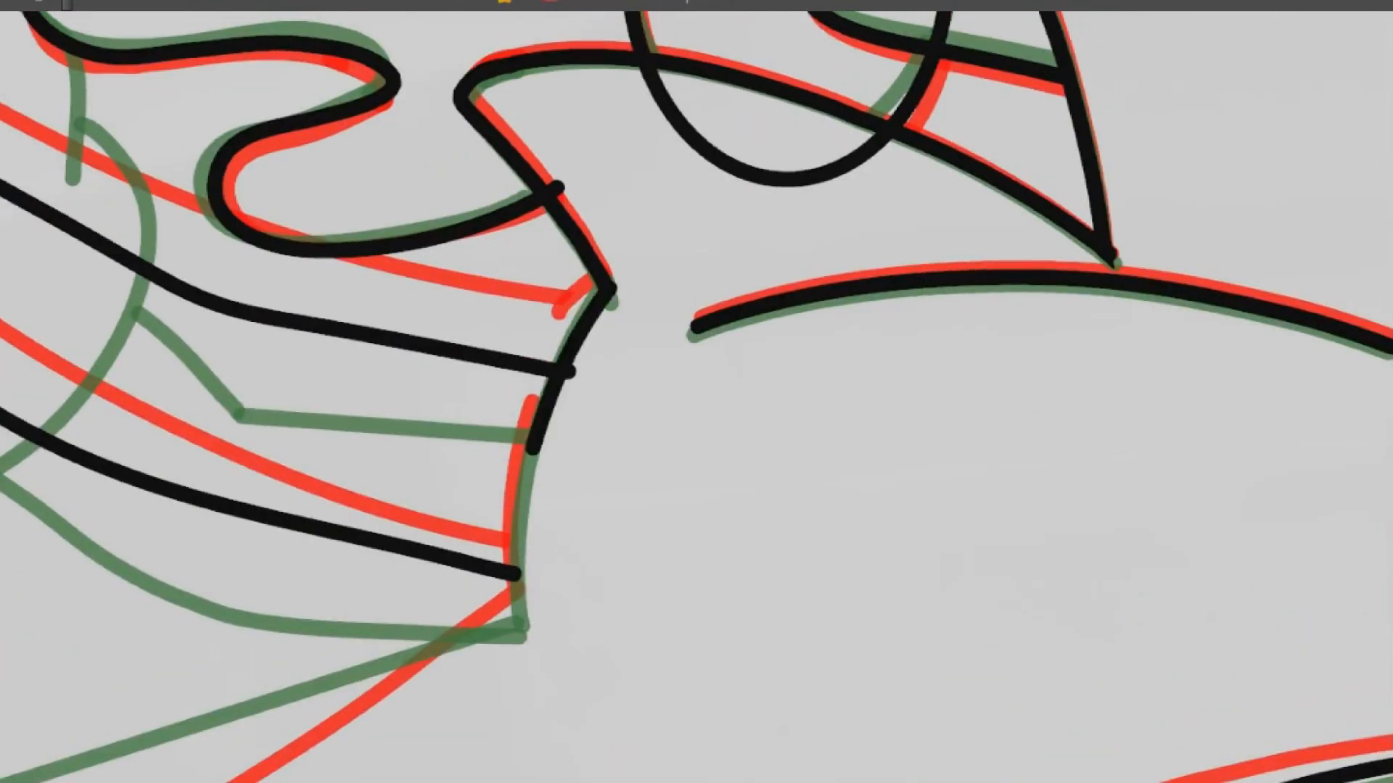
drag(744, 428, 720, 342)
drag(856, 508, 611, 313)
drag(878, 292, 835, 570)
drag(655, 338, 658, 351)
key(ctrl+z)
drag(657, 229, 670, 346)
mouse_move(902, 312)
mouse_down()
mouse_move(646, 171)
mouse_move(907, 353)
mouse_move(765, 174)
mouse_up()
drag(941, 325, 903, 109)
drag(906, 330, 905, 377)
drag(905, 377, 653, 195)
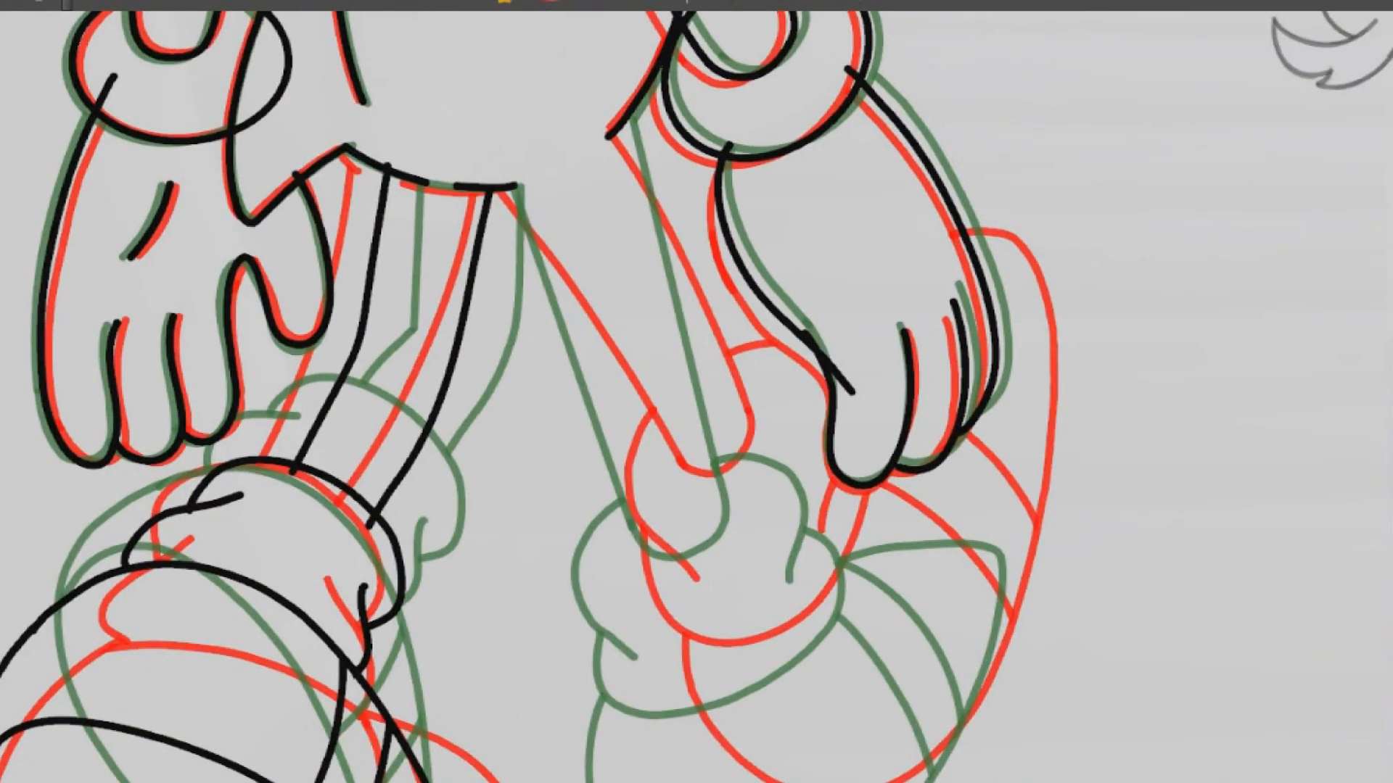
Flip through the neighbouring drawings to compare the position of the other leg's sock and shoe
drag(701, 459, 558, 290)
key(period)
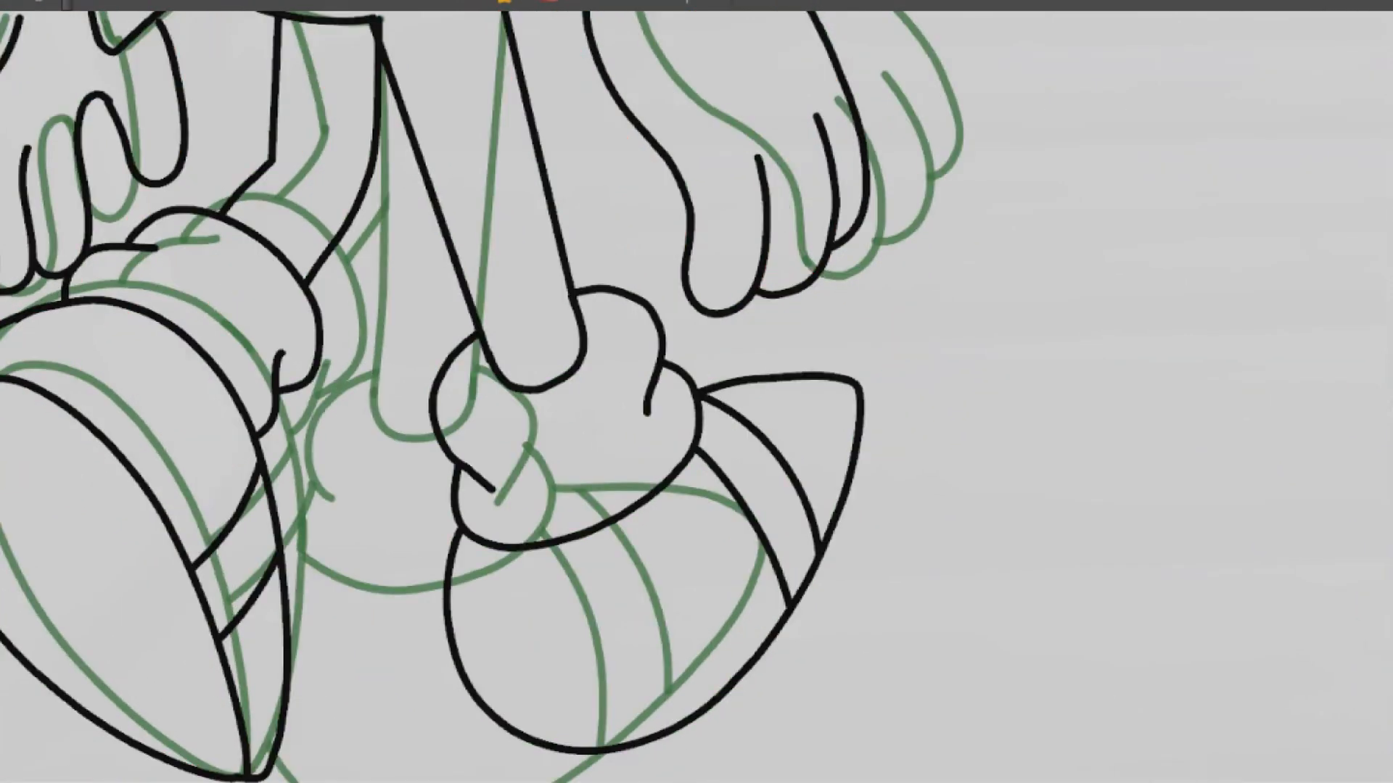
key(period)
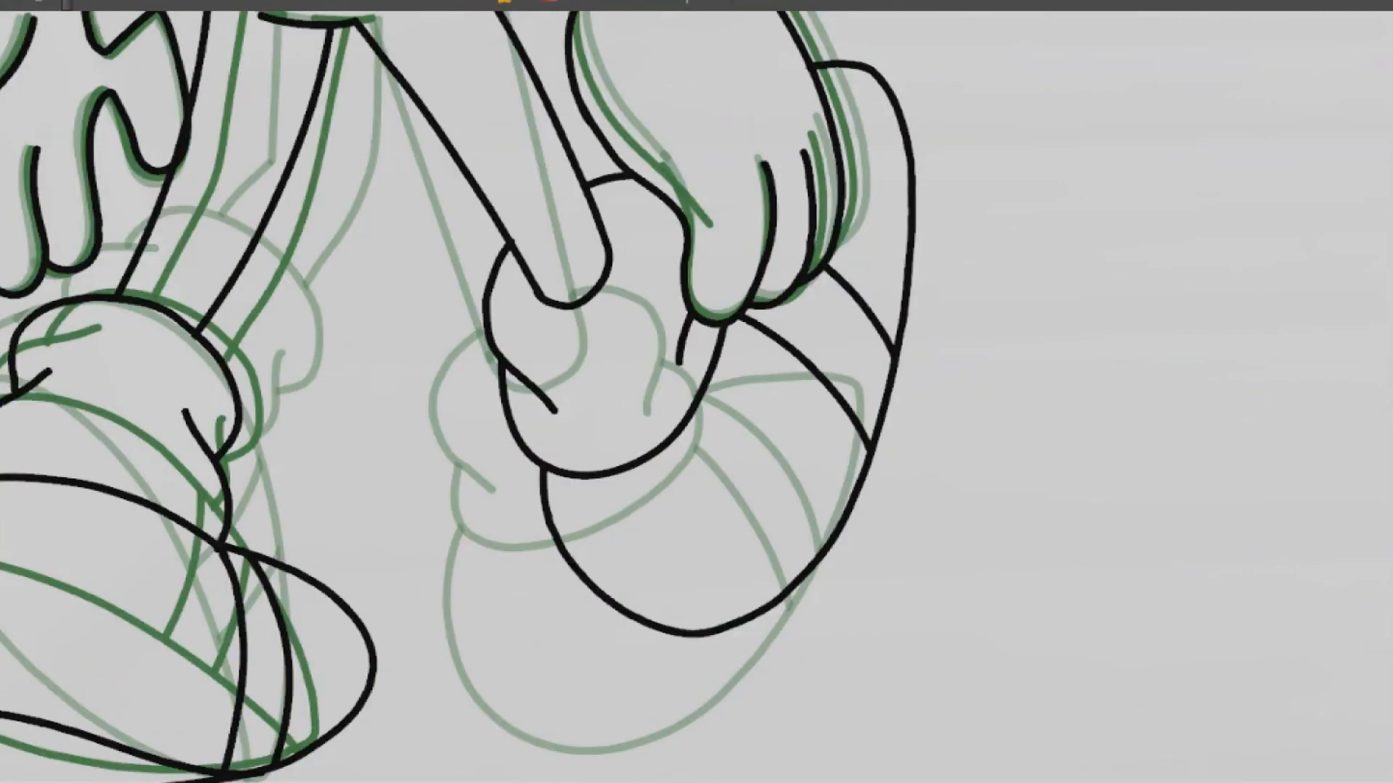
key(comma)
ctrl+click(542, 744)
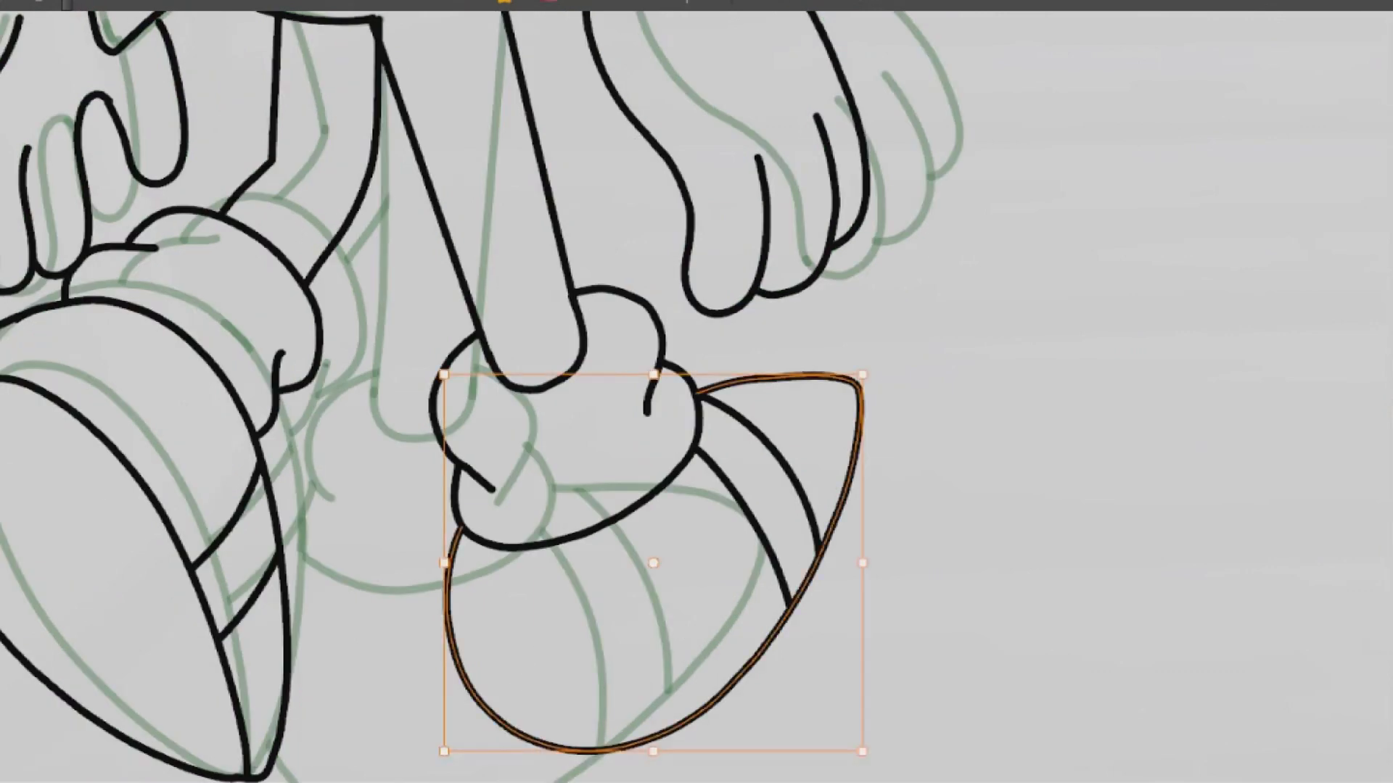
key(comma)
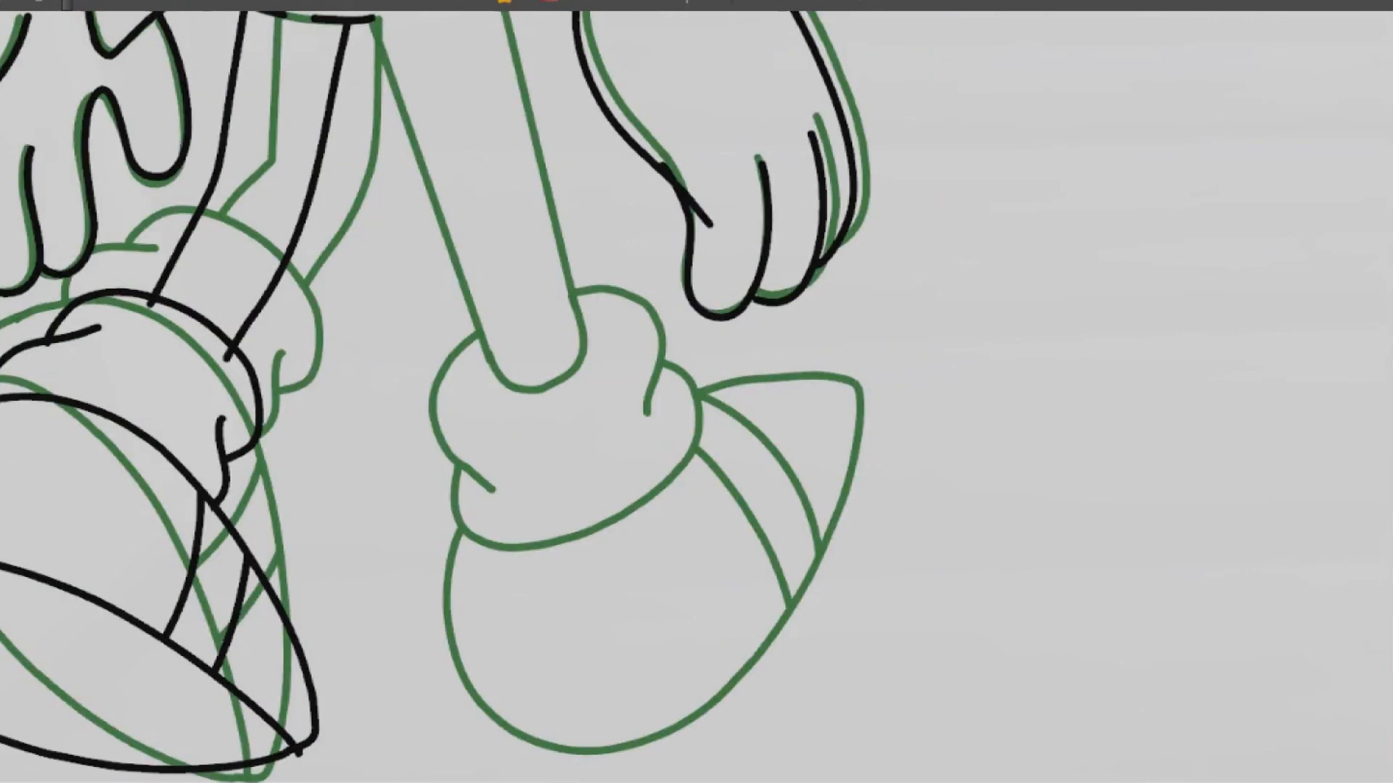
key(comma)
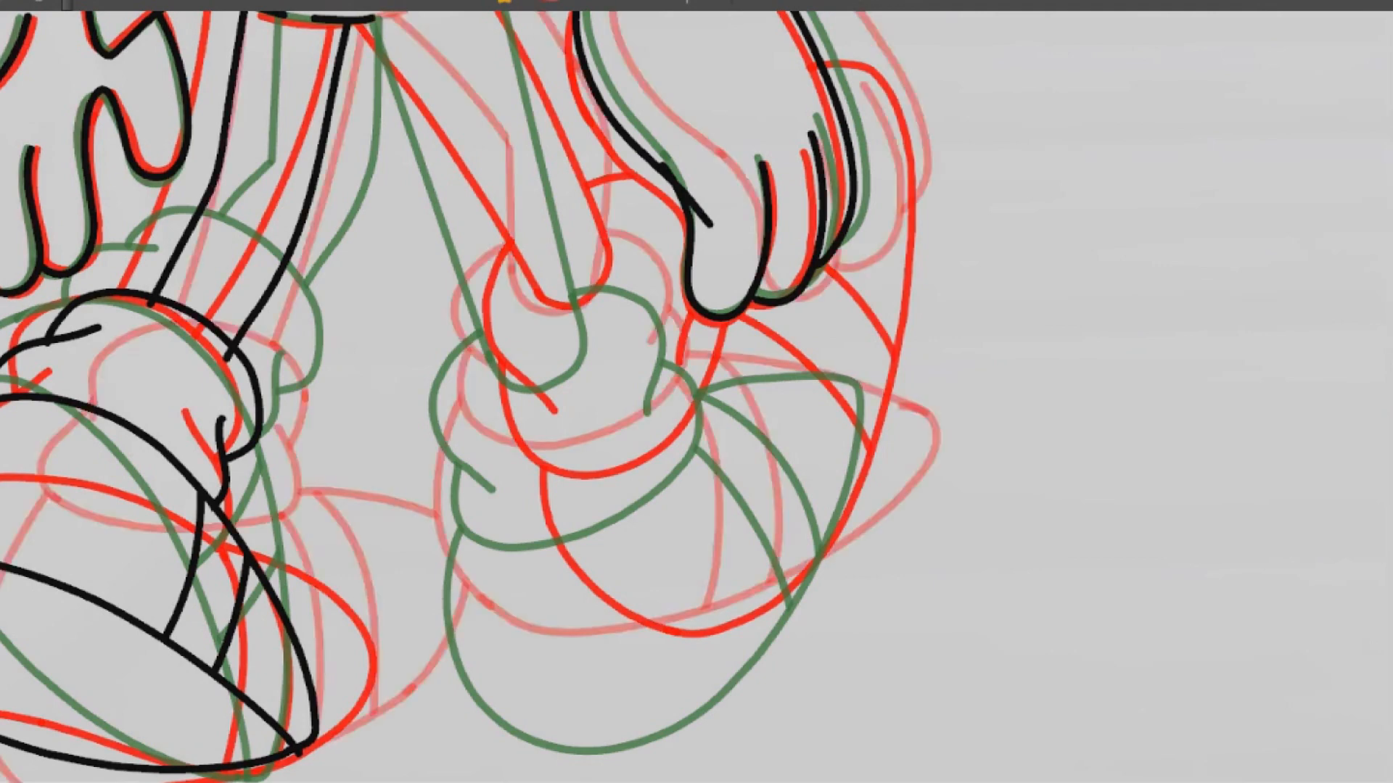
drag(696, 391, 625, 442)
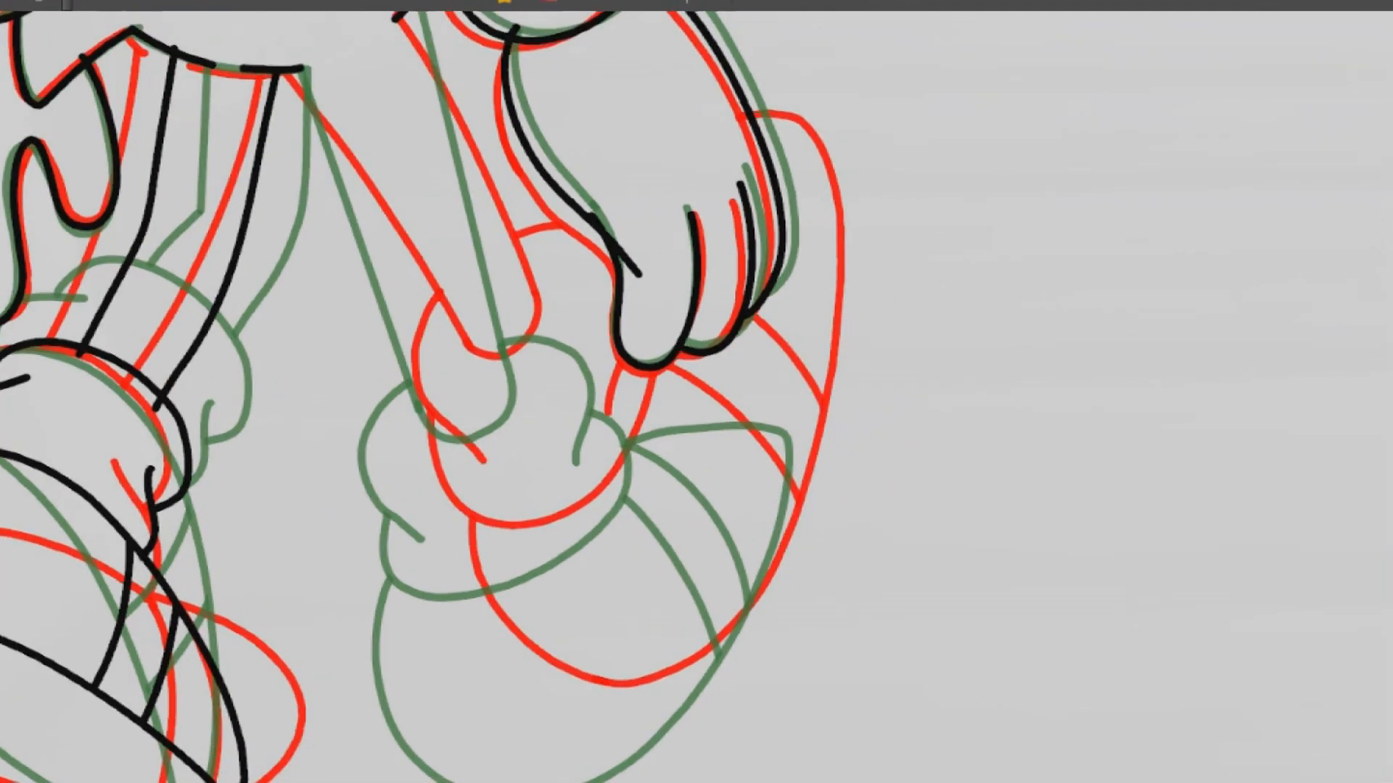
drag(697, 392, 740, 254)
drag(481, 406, 638, 629)
key(ctrl+z)
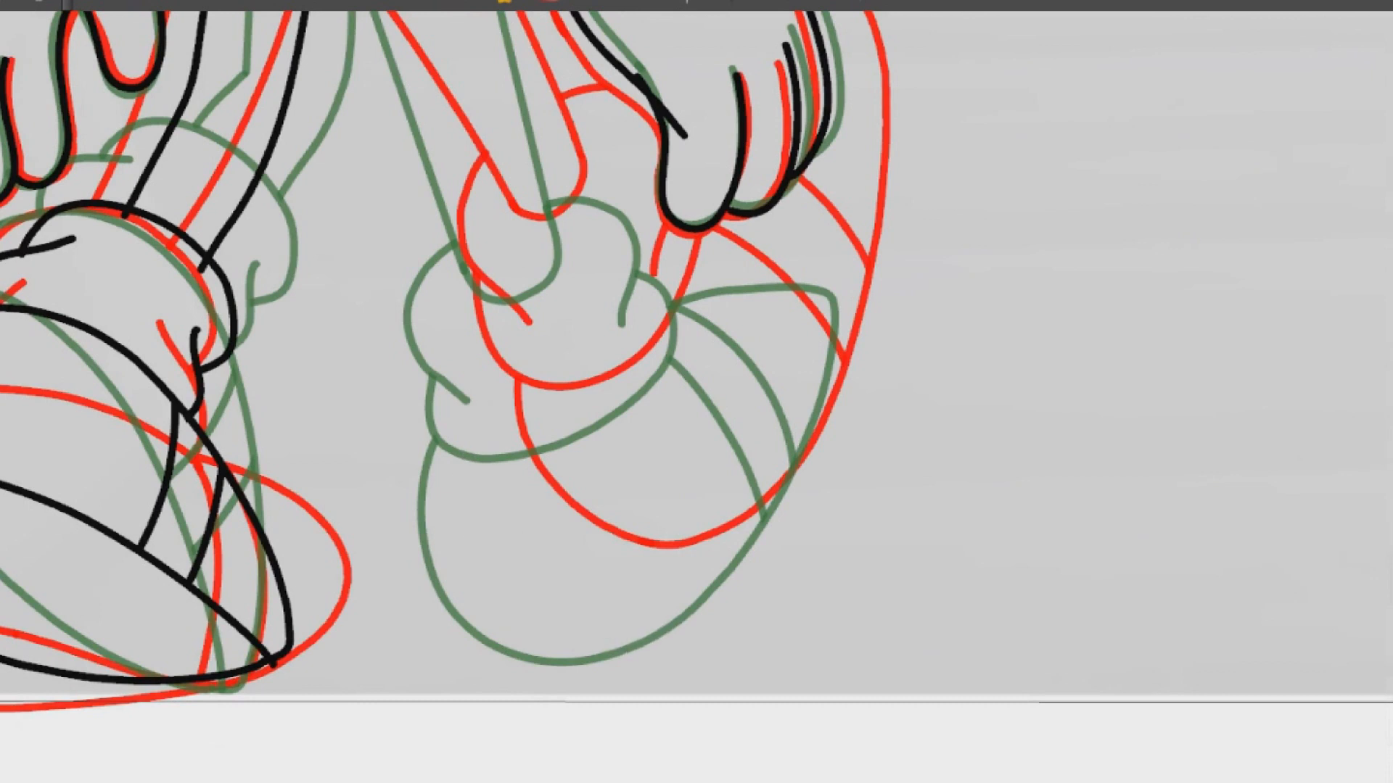
key(ctrl+z)
key(ctrl+z)
drag(769, 468, 847, 210)
key(ctrl+z)
Draw the second shoe's outline as a short curve at the rounded end and a long curve towards the glove, between the onion-skin shoes
mouse_move(961, 368)
mouse_down()
mouse_move(958, 340)
mouse_move(529, 189)
mouse_up()
mouse_move(943, 424)
mouse_down()
mouse_move(977, 478)
mouse_move(972, 302)
mouse_up()
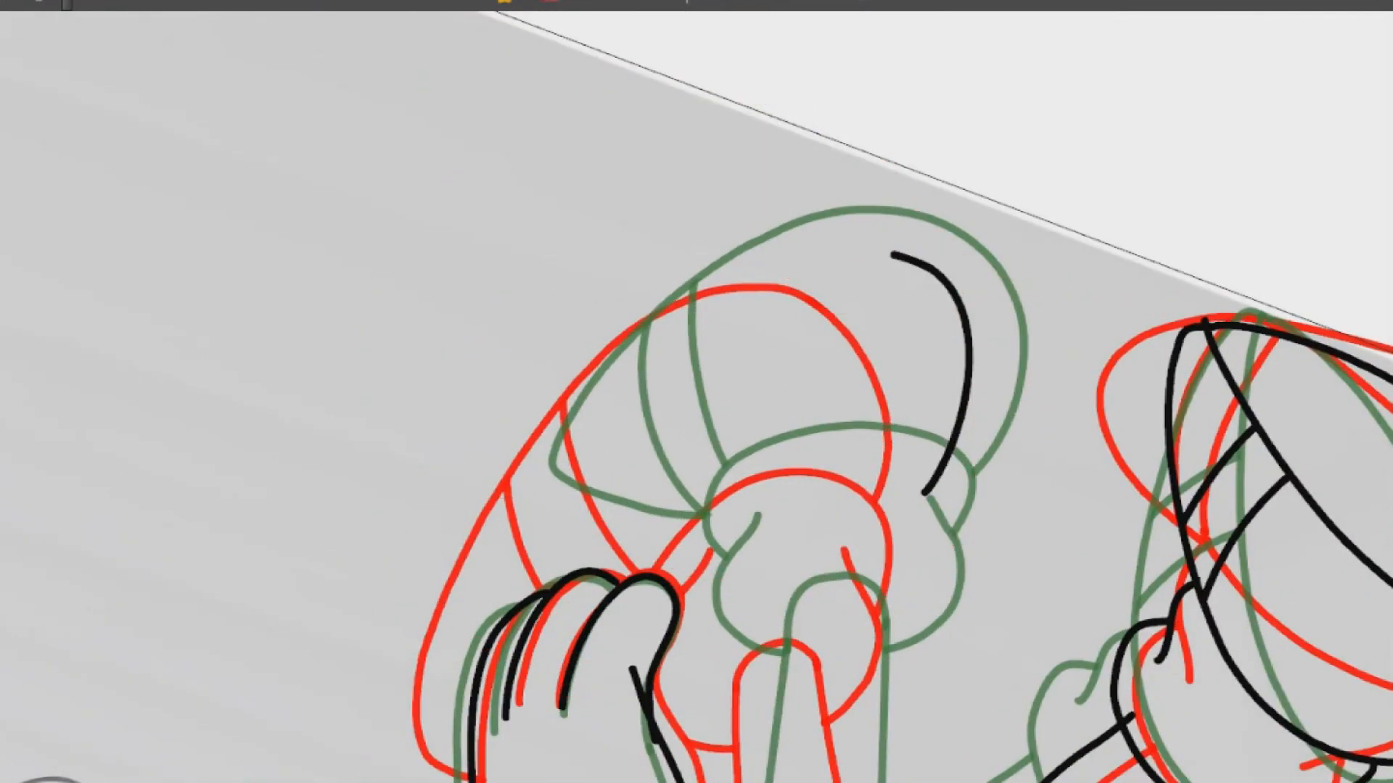
drag(473, 573, 888, 254)
key(ctrl+z)
drag(480, 557, 889, 254)
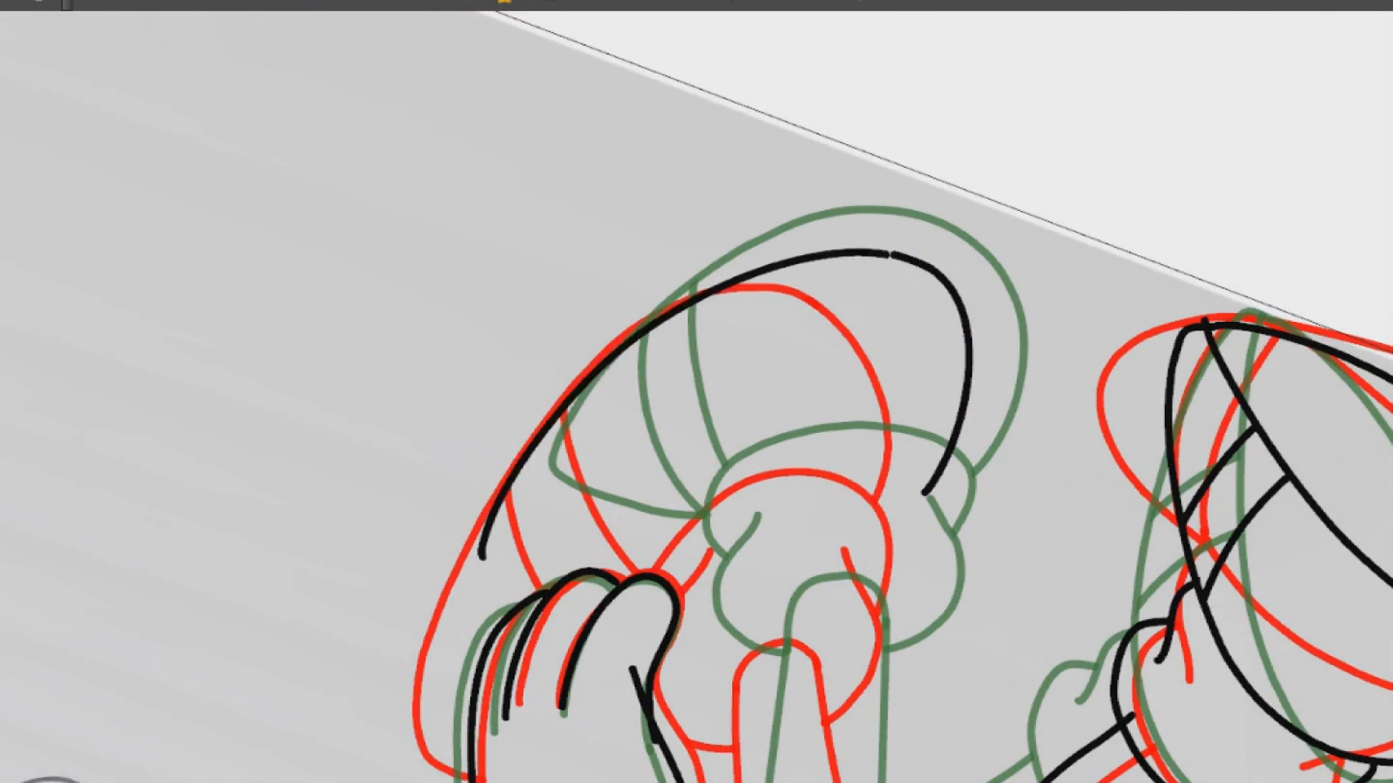
Select the second shoe's long outer curve and bend and shift it so its upper end meets the short curve
ctrl+click(848, 253)
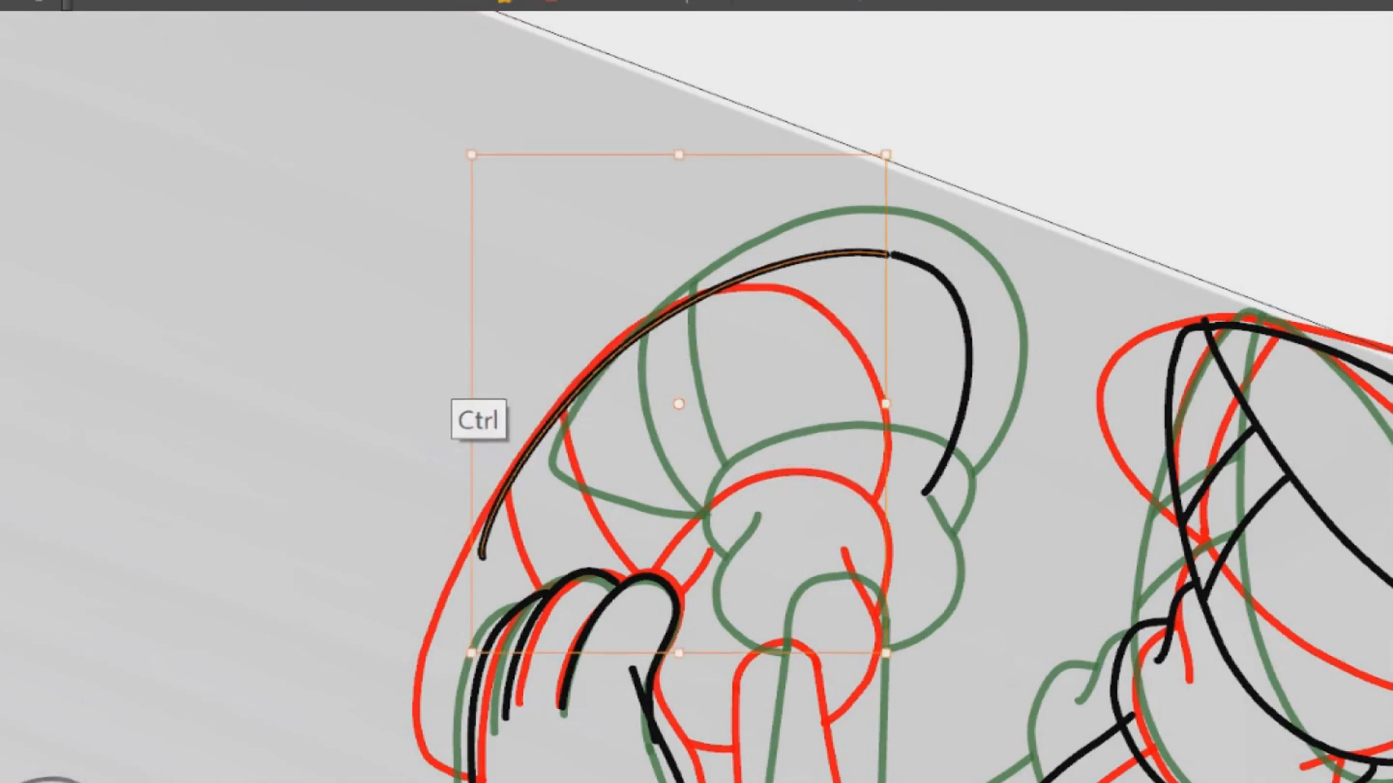
drag(879, 253, 812, 256)
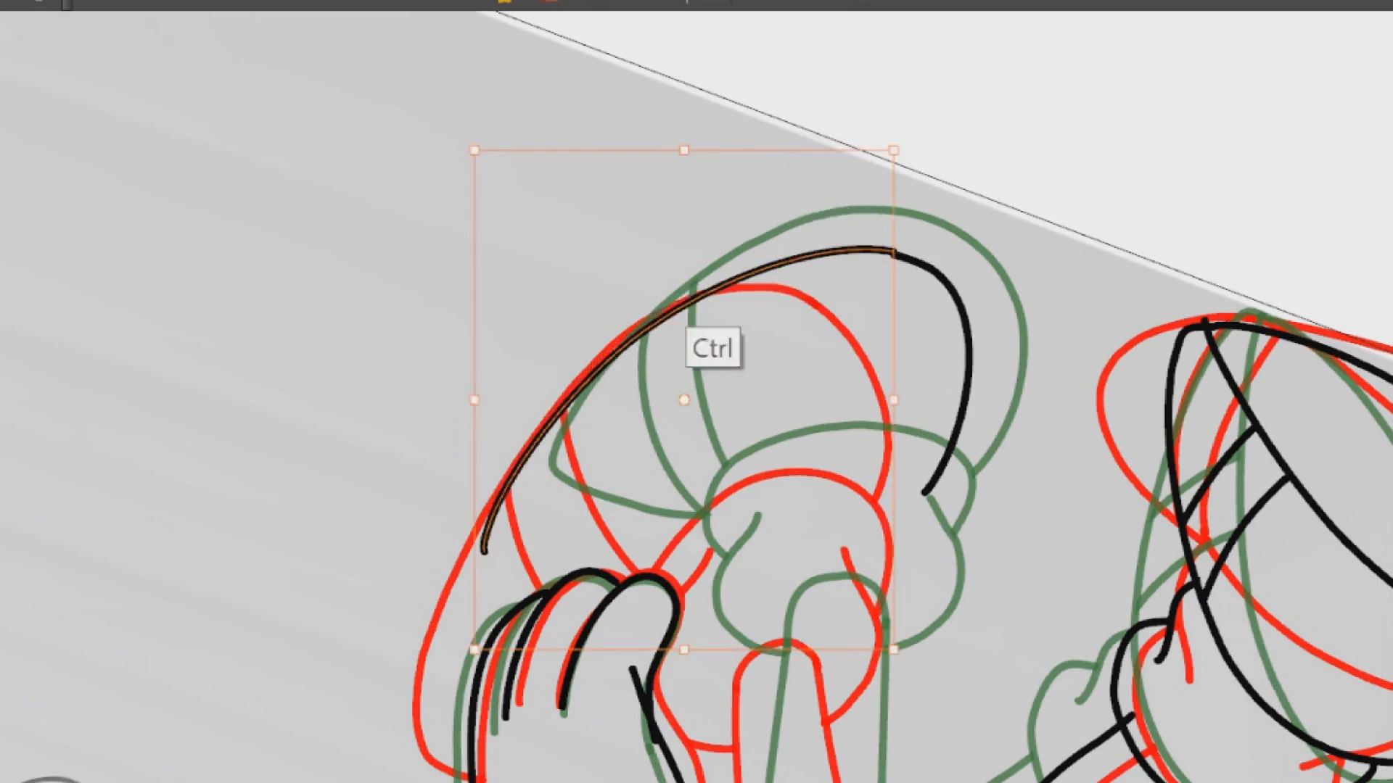
drag(571, 628, 598, 626)
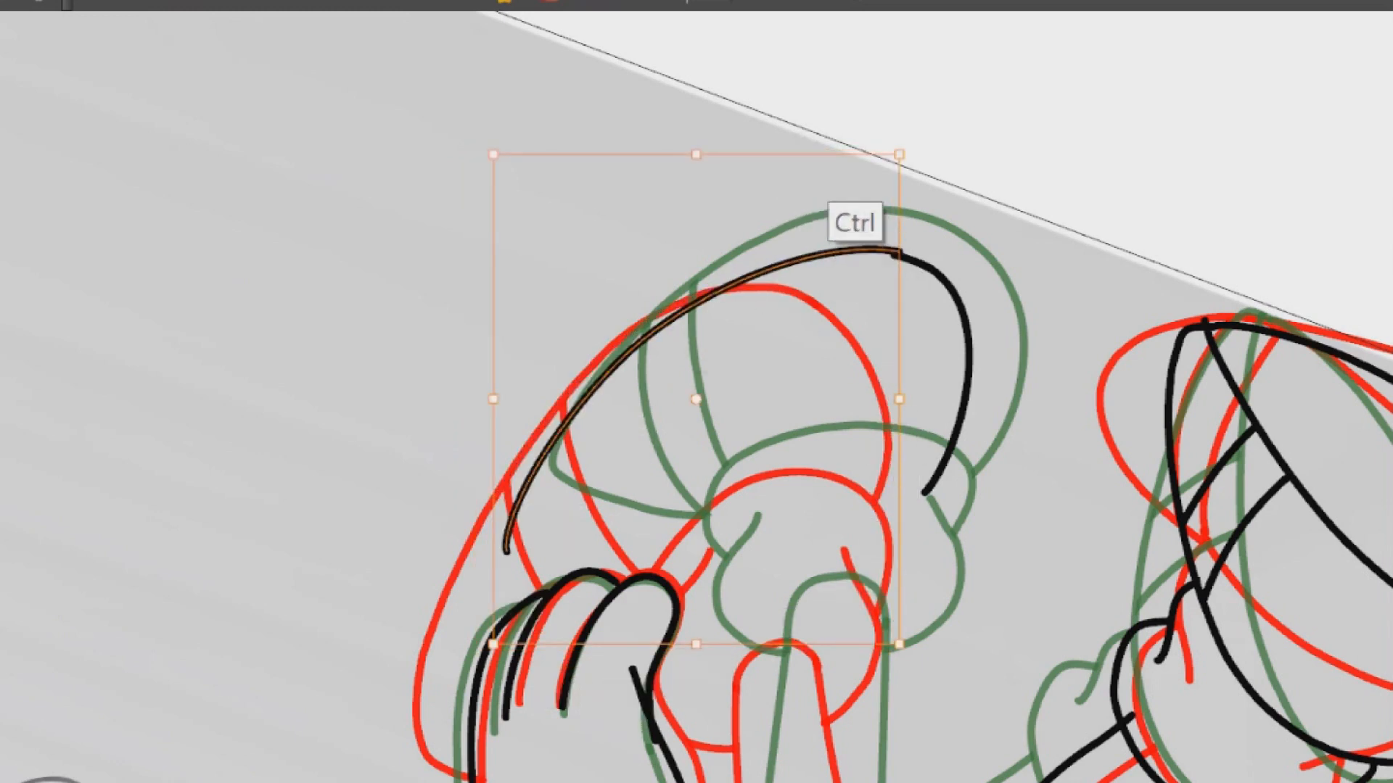
drag(854, 159, 841, 159)
drag(883, 213, 881, 212)
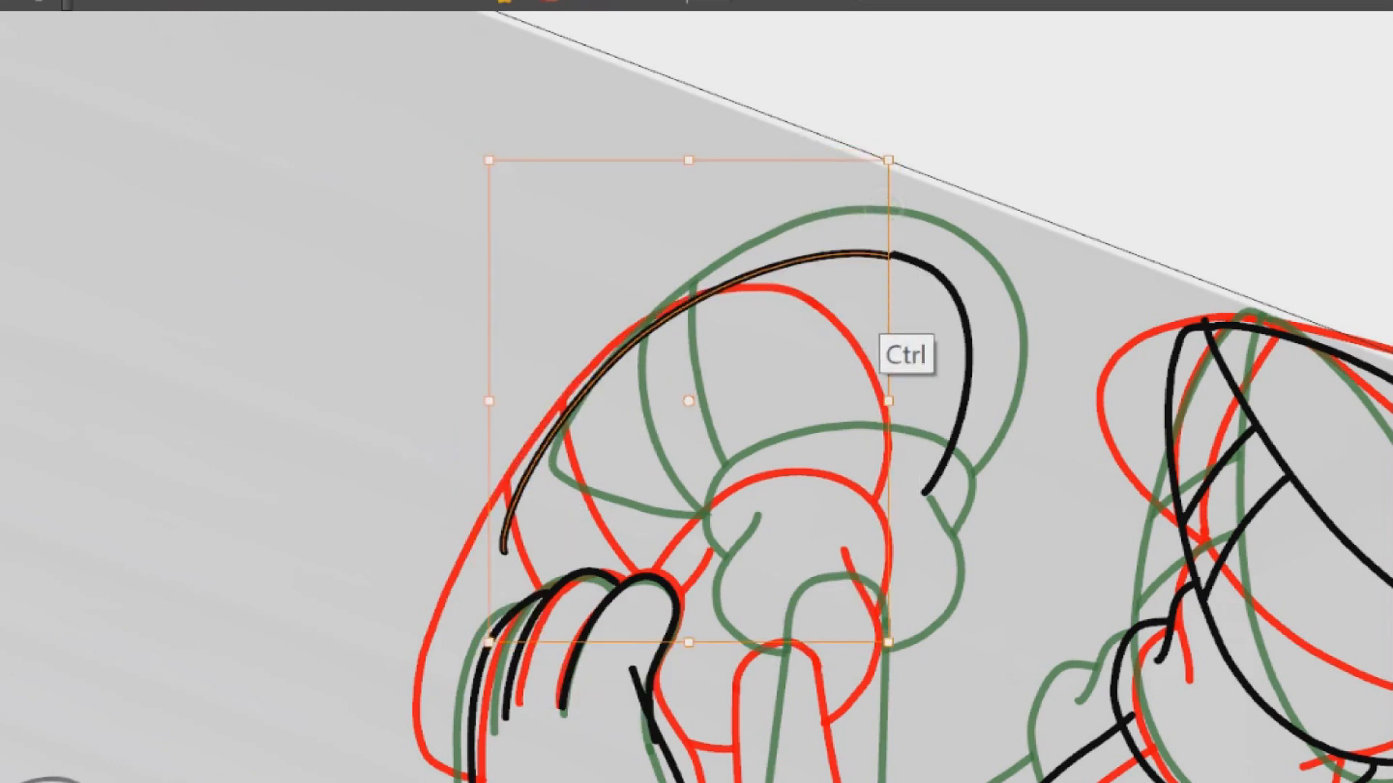
scroll(903, 313, up, 5)
drag(864, 250, 863, 255)
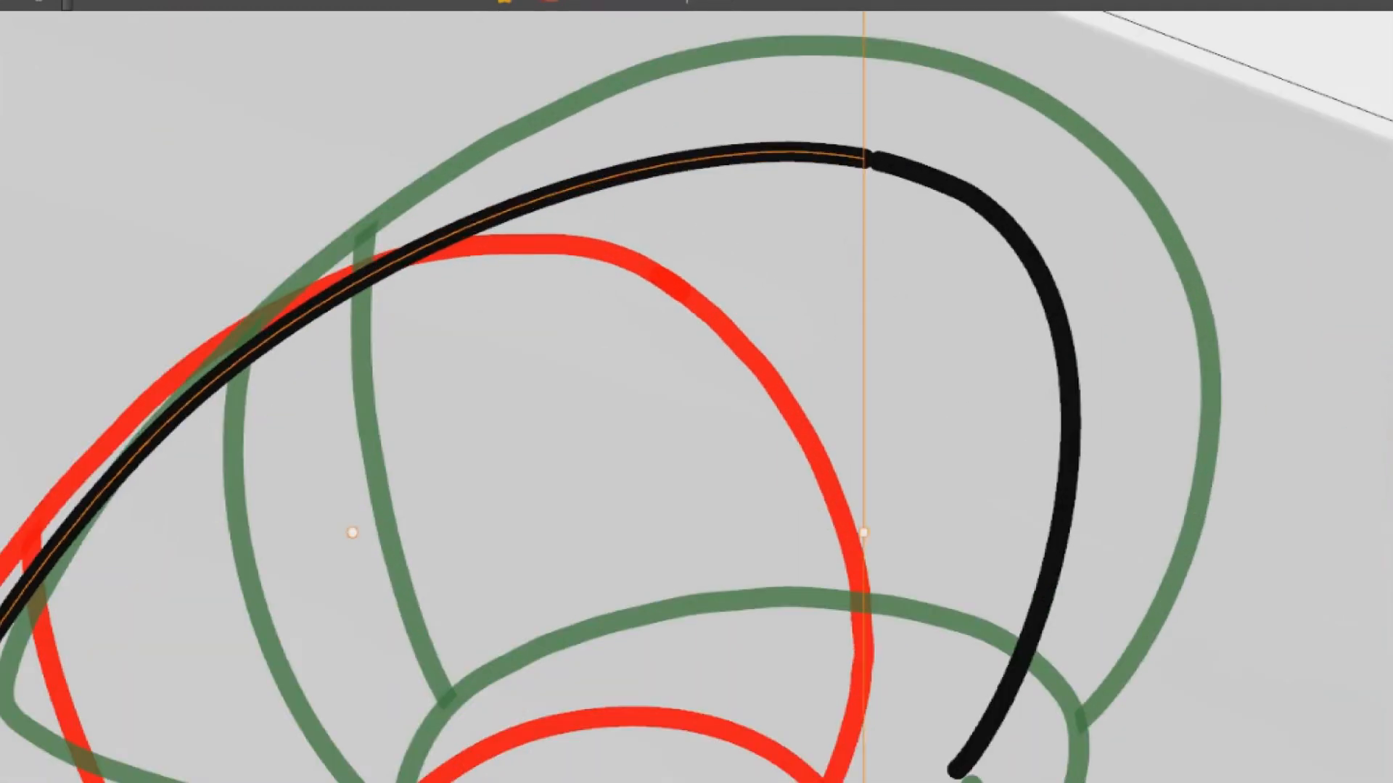
Nudge the second shoe's long curve back from the short one and pull its end near the glove slightly inward
key(Left)
key(Left)
key(Left)
key(Left)
key(Left)
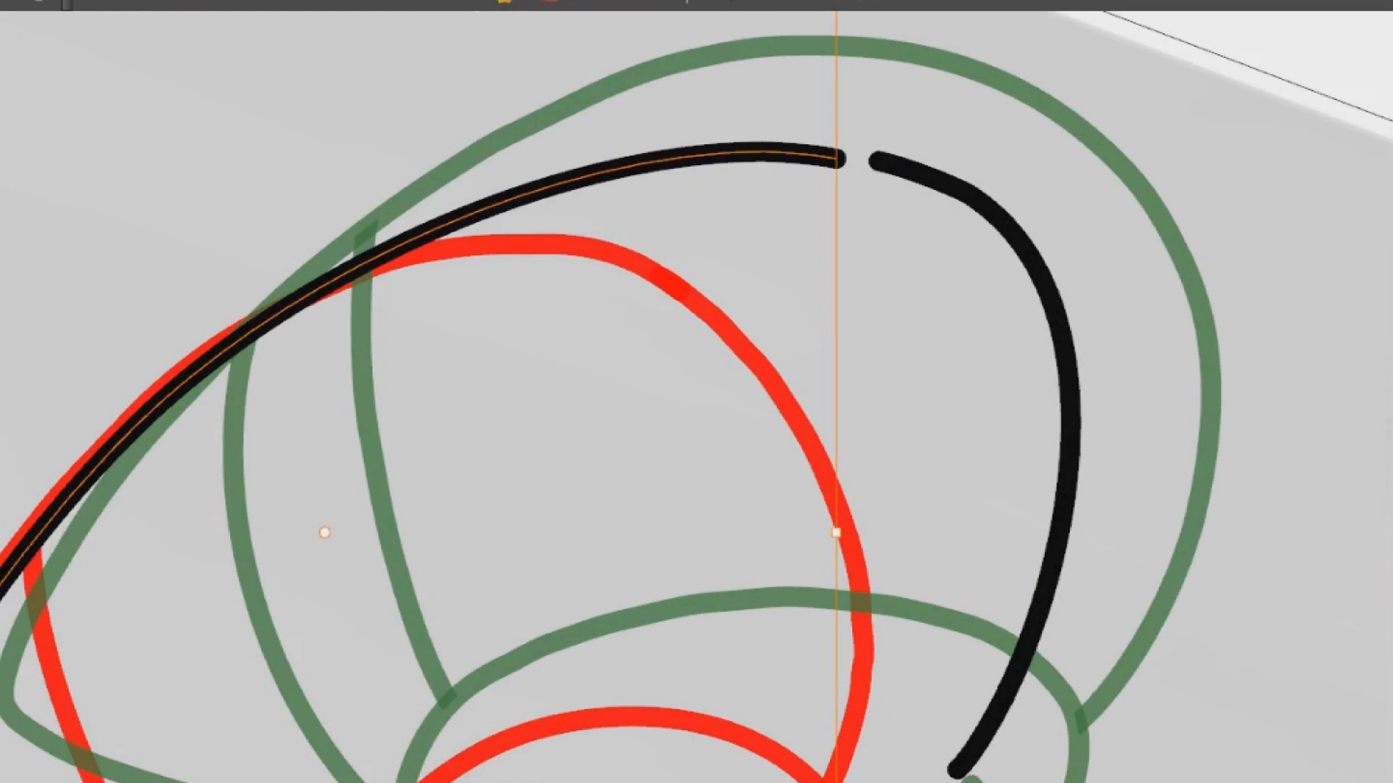
key(Right)
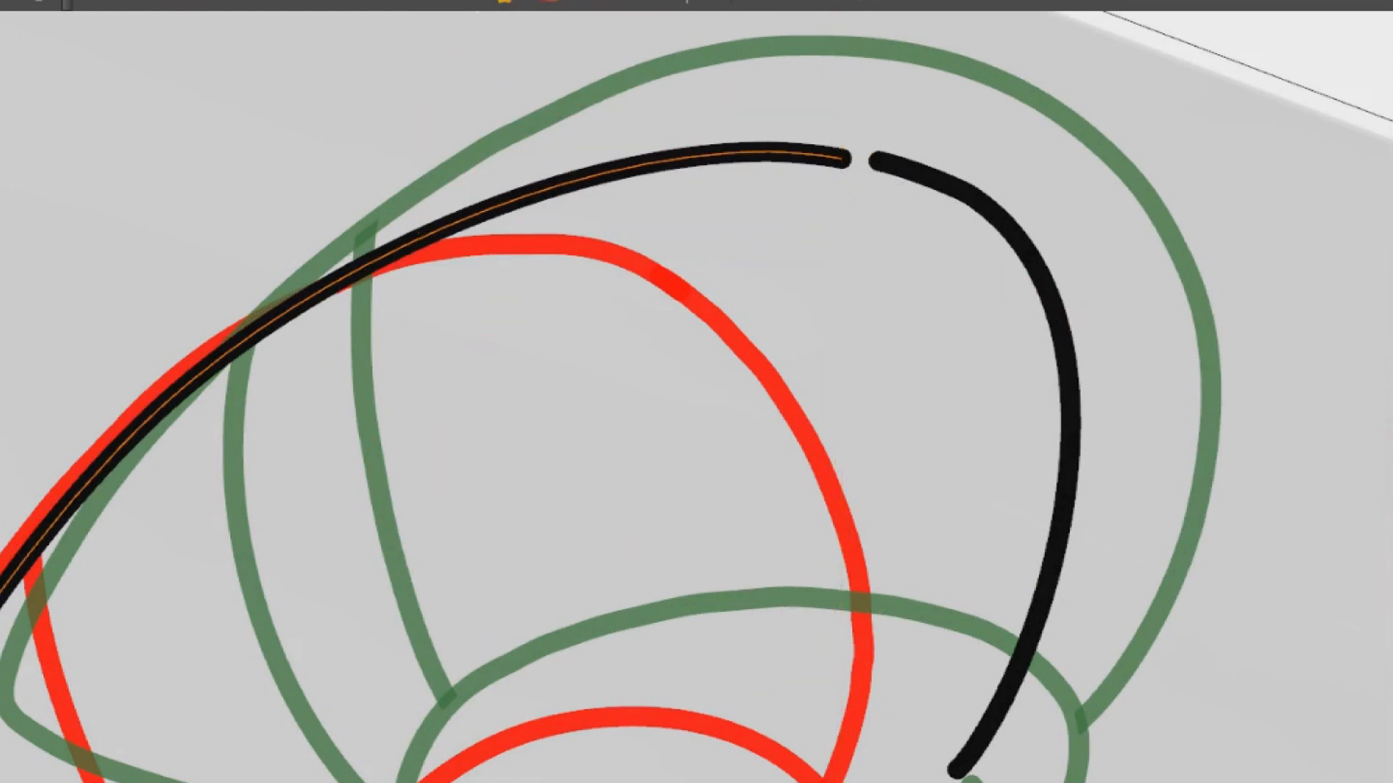
drag(811, 134, 826, 342)
drag(739, 124, 731, 123)
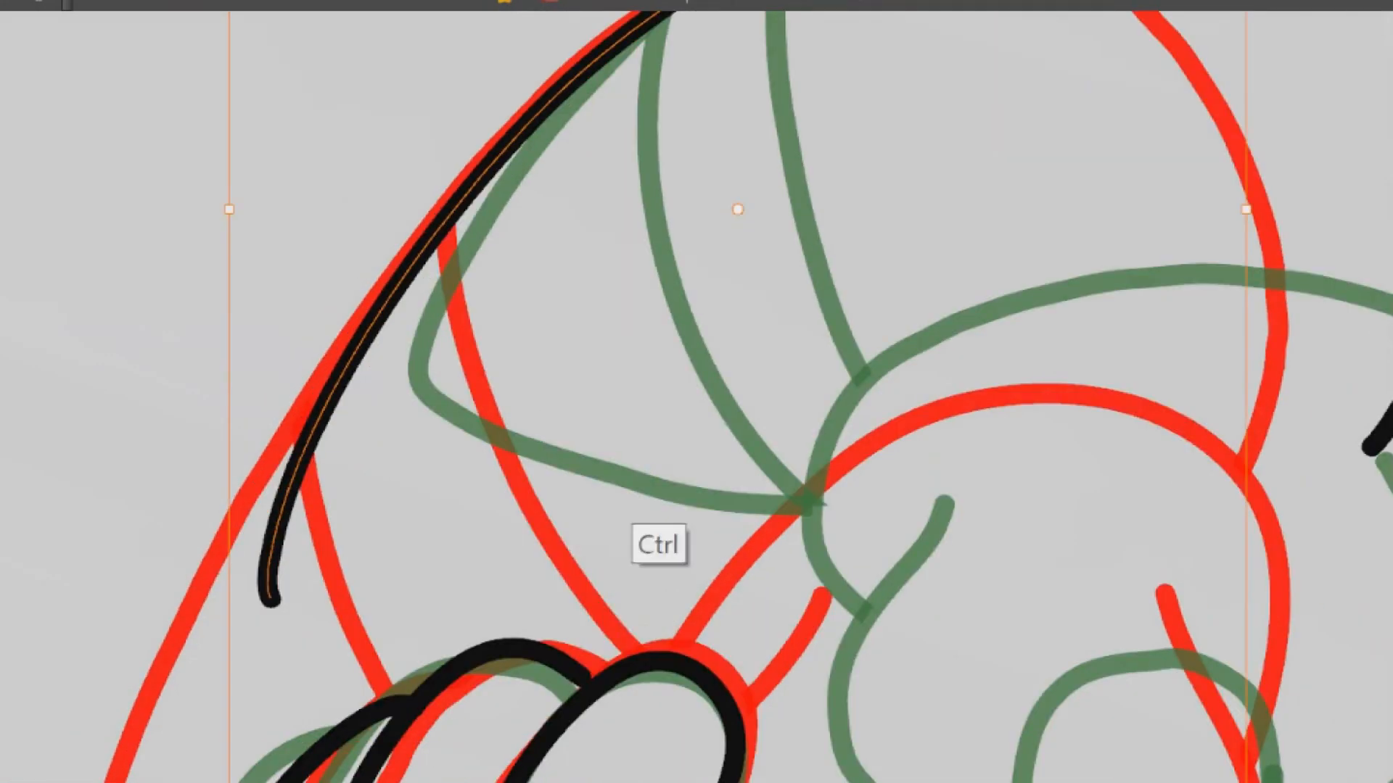
drag(673, 467, 689, 555)
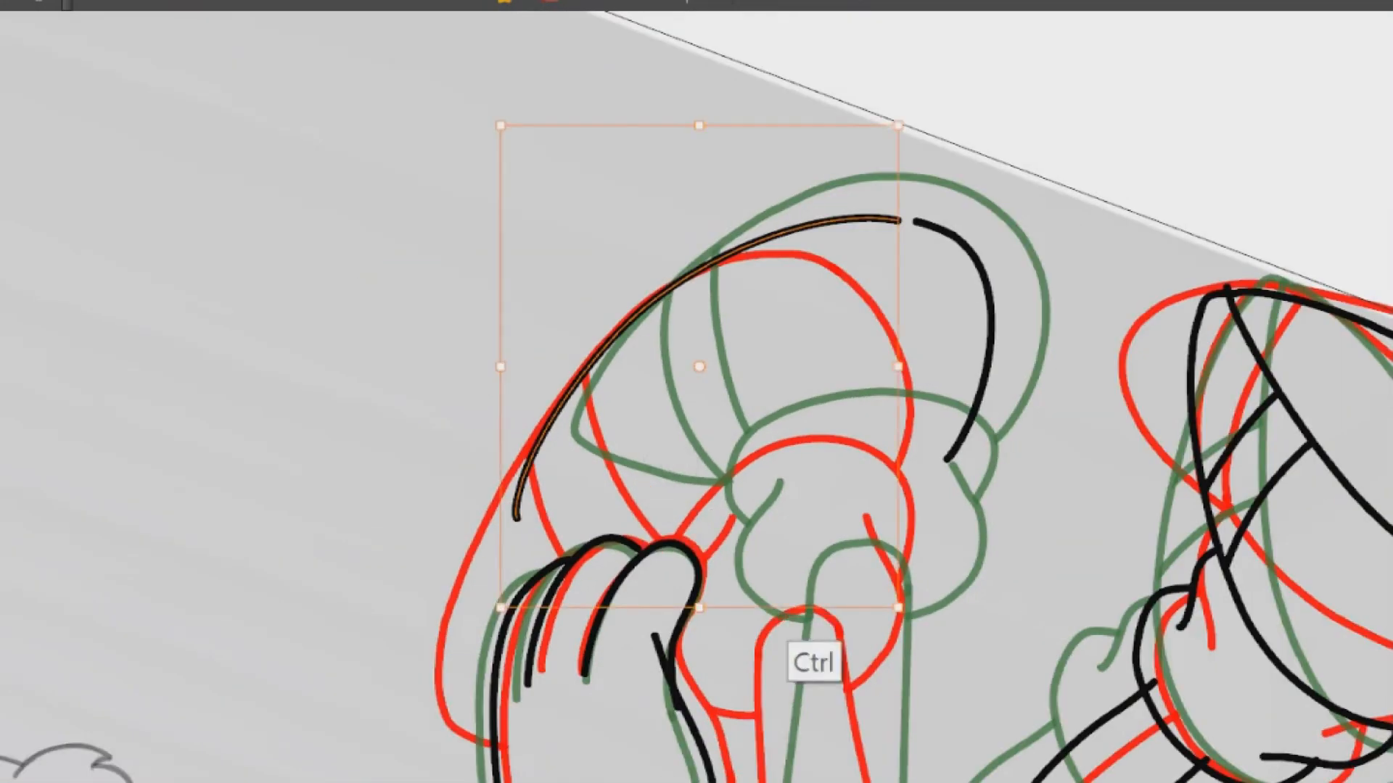
drag(733, 609, 770, 609)
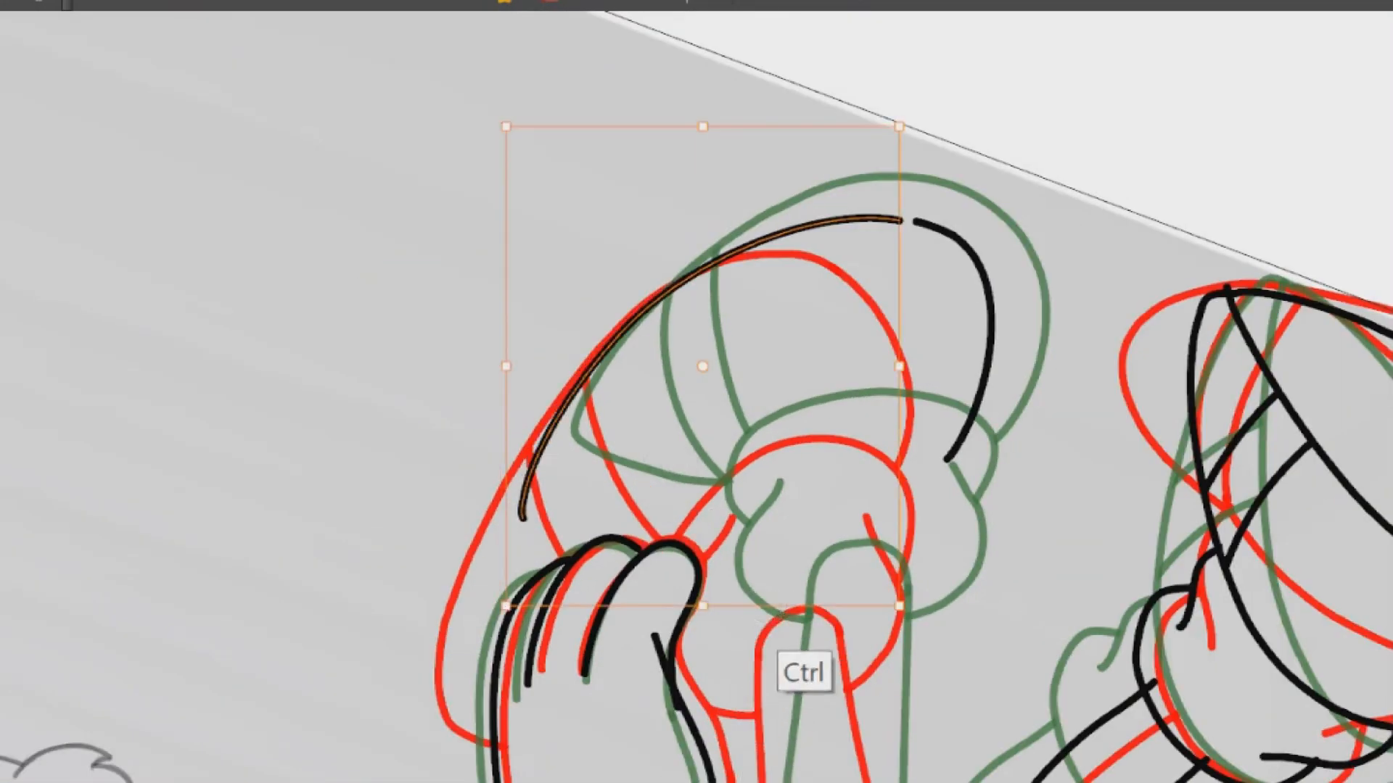
Bend the long curve's upper end and move and stretch the short curve so both join into one continuous shoe outline
drag(867, 261, 909, 217)
ctrl+click(935, 221)
drag(819, 326, 808, 328)
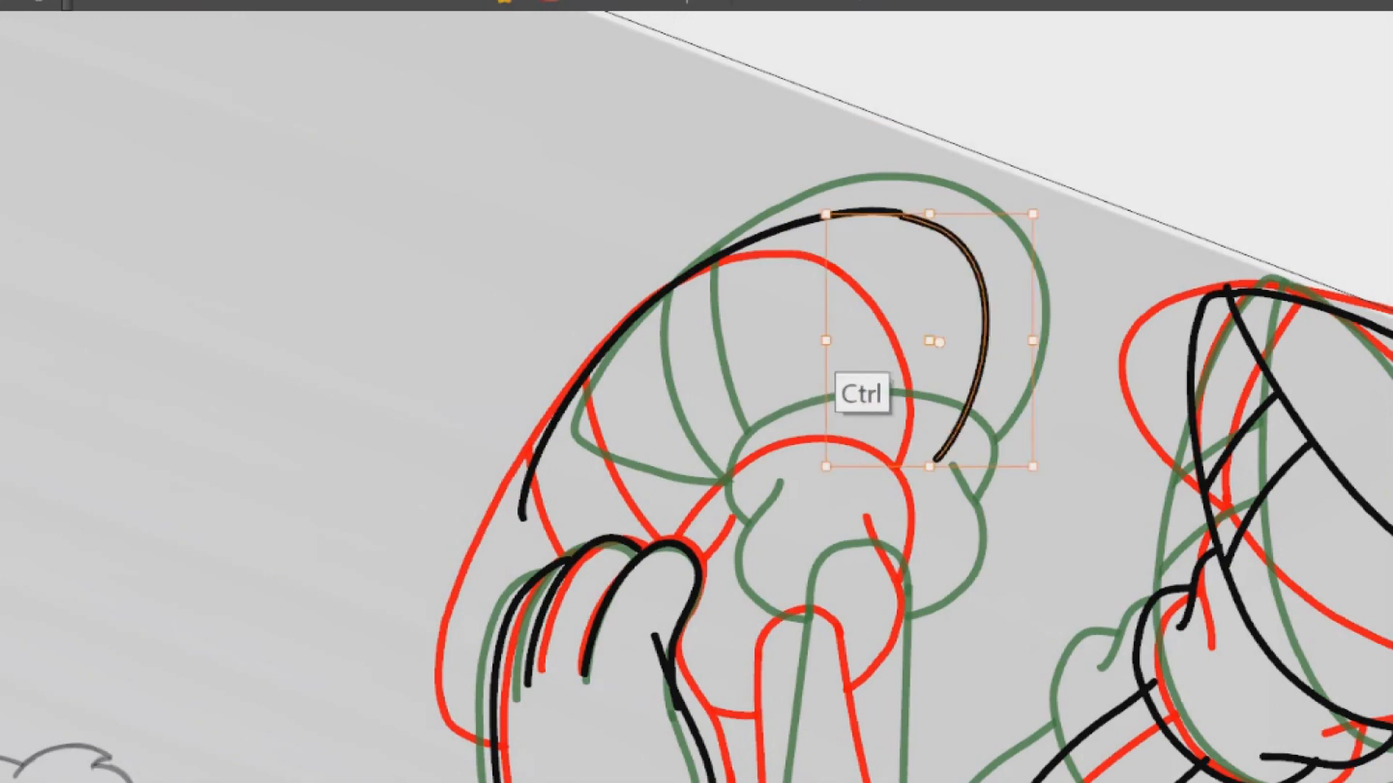
drag(927, 219, 922, 212)
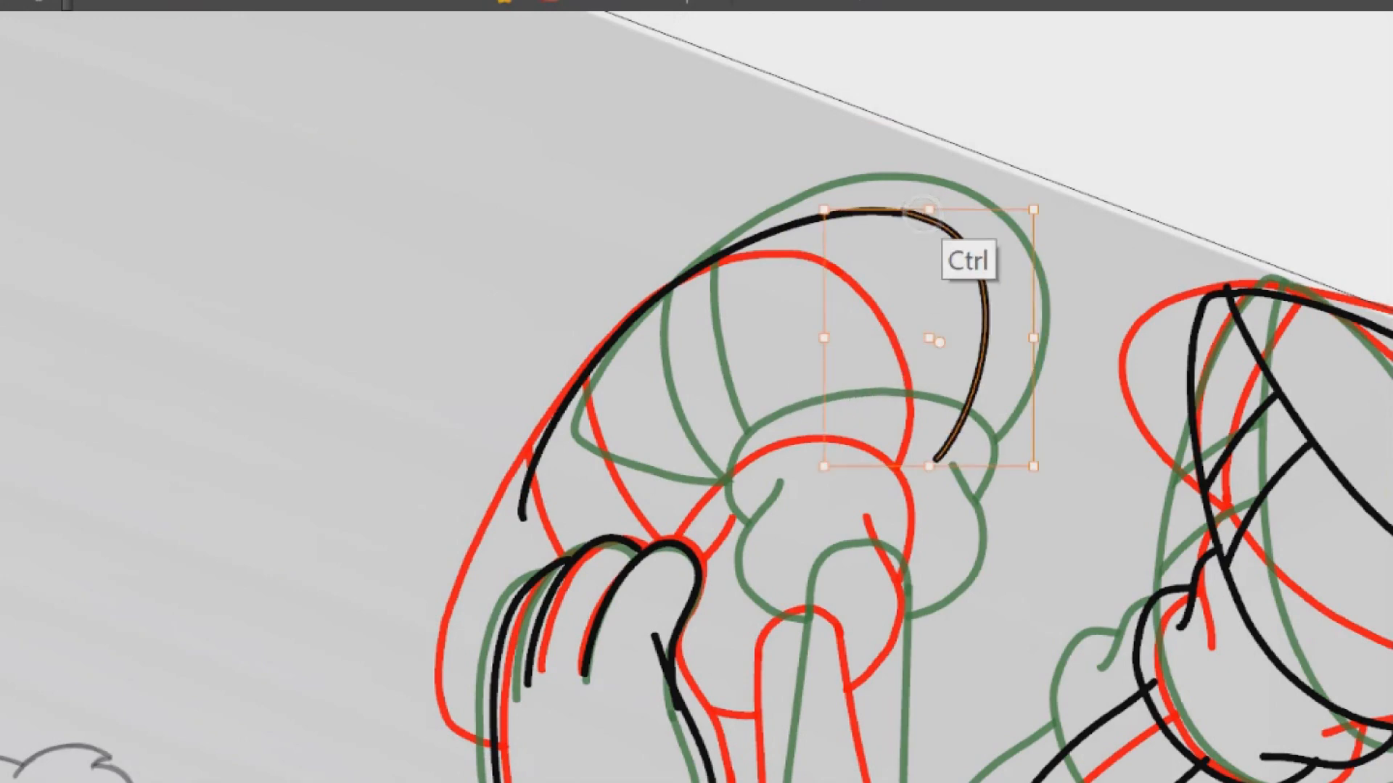
scroll(943, 259, up, 5)
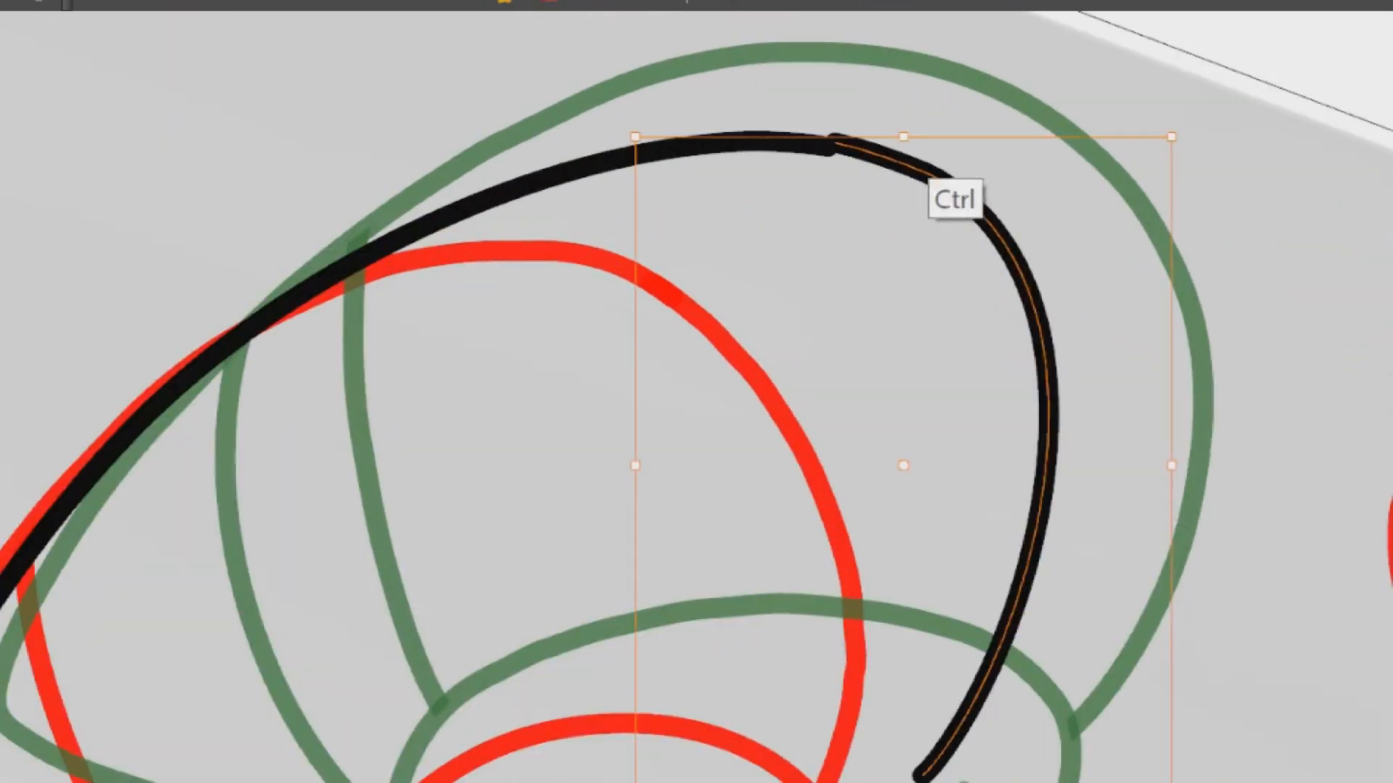
drag(836, 143, 826, 143)
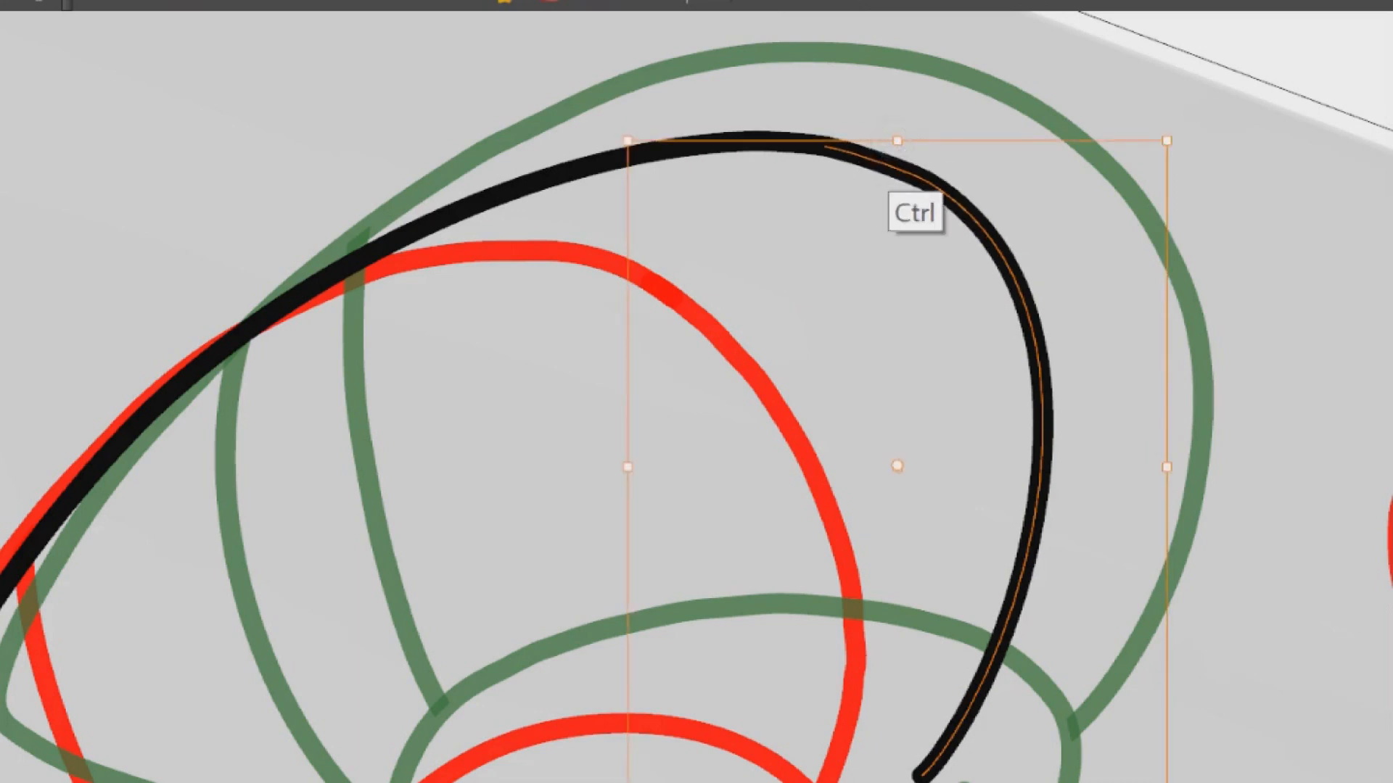
Shift the second shoe's outline slightly down and resize it so its rounded end sits between the onion-skin shoes
scroll(968, 227, down, 8)
mouse_move(881, 129)
mouse_down()
mouse_move(772, 312)
mouse_move(997, 297)
mouse_up()
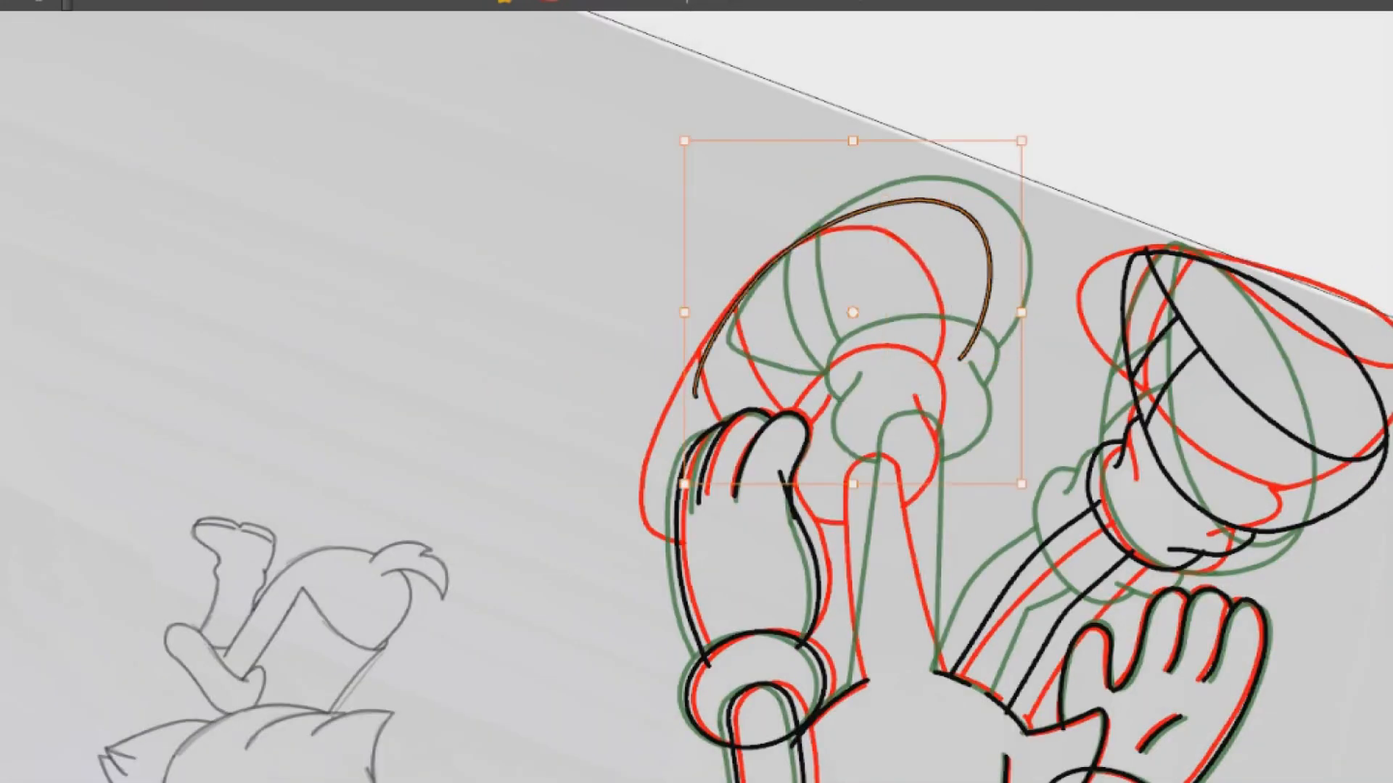
key(Down)
key(Down)
key(Down)
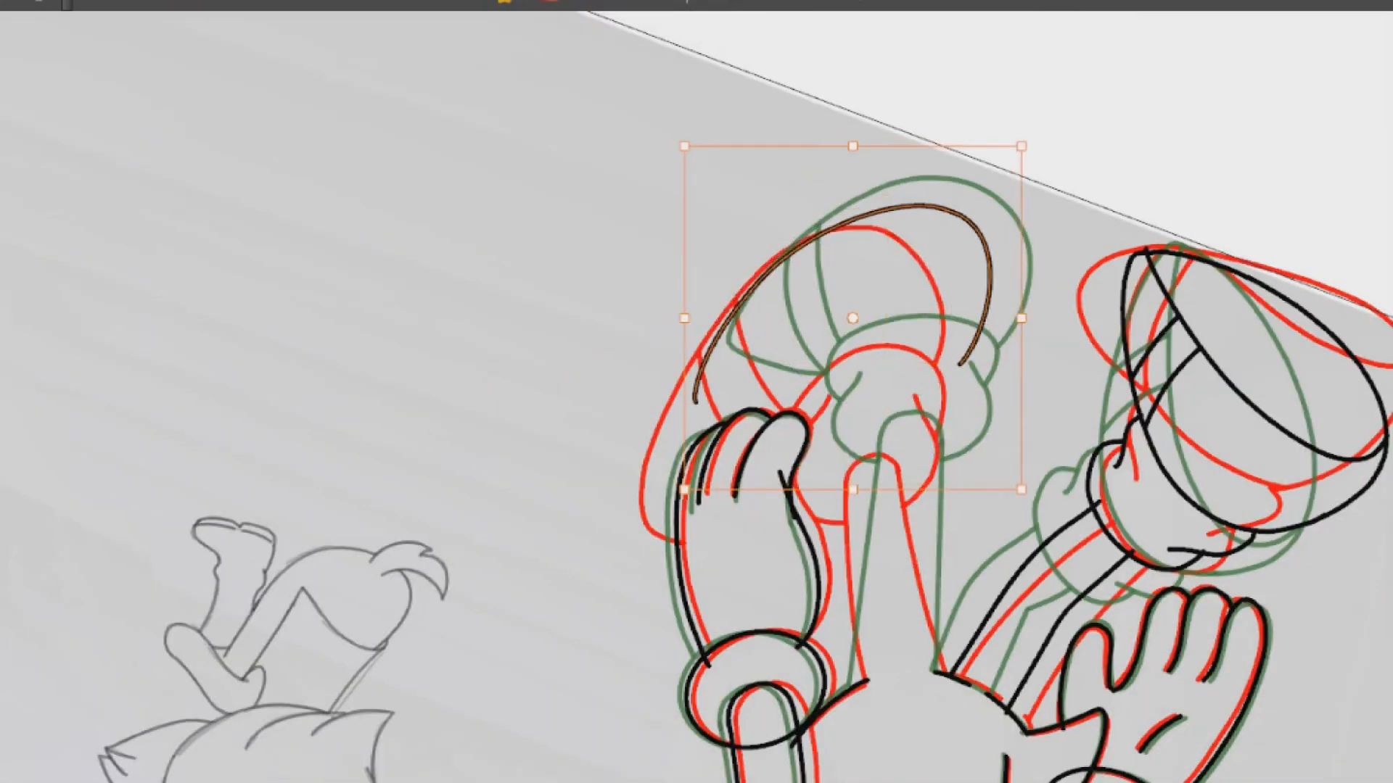
drag(906, 147, 840, 166)
drag(956, 491, 972, 491)
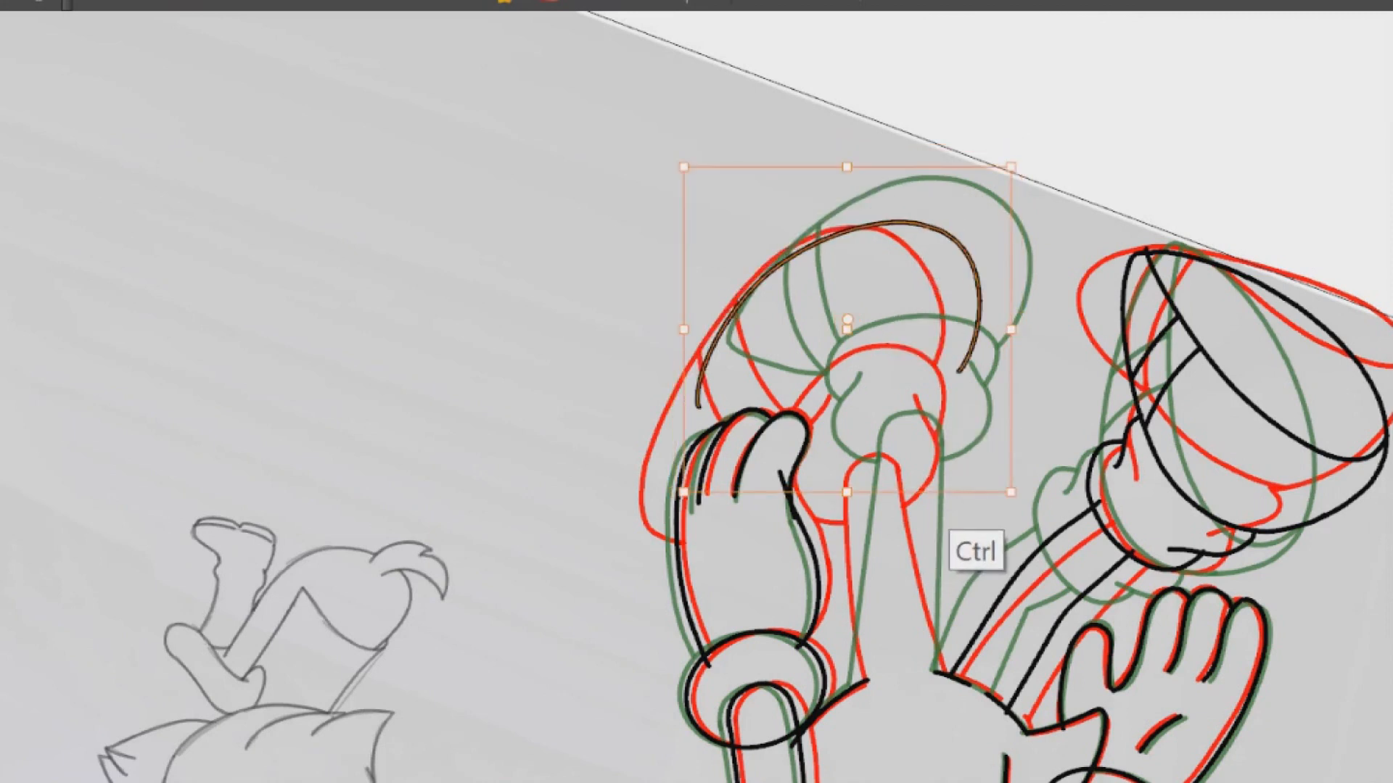
Stretch and skew the second shoe's outline slightly upward and nudge it sideways to lie midway between the onion-skin shoes
drag(847, 166, 847, 158)
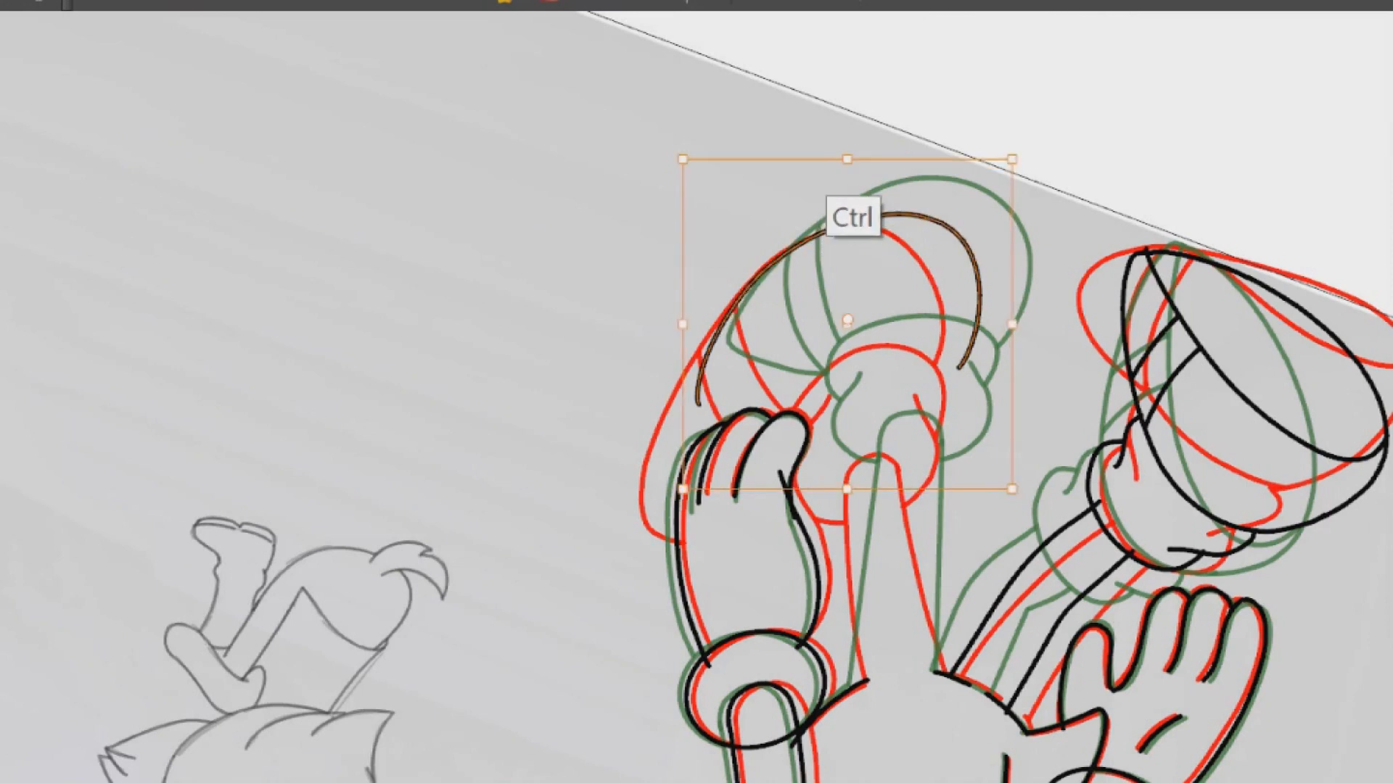
drag(1012, 291, 1011, 277)
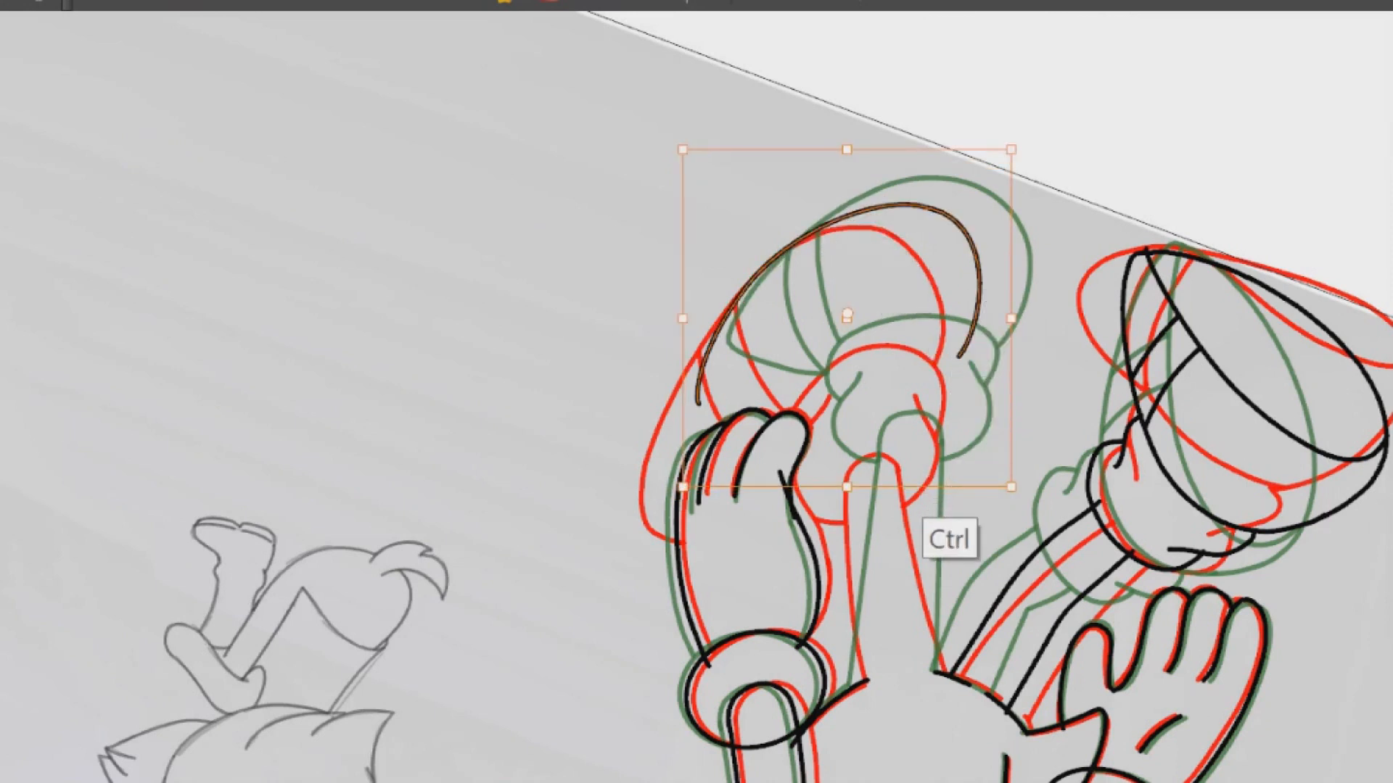
drag(948, 486, 963, 486)
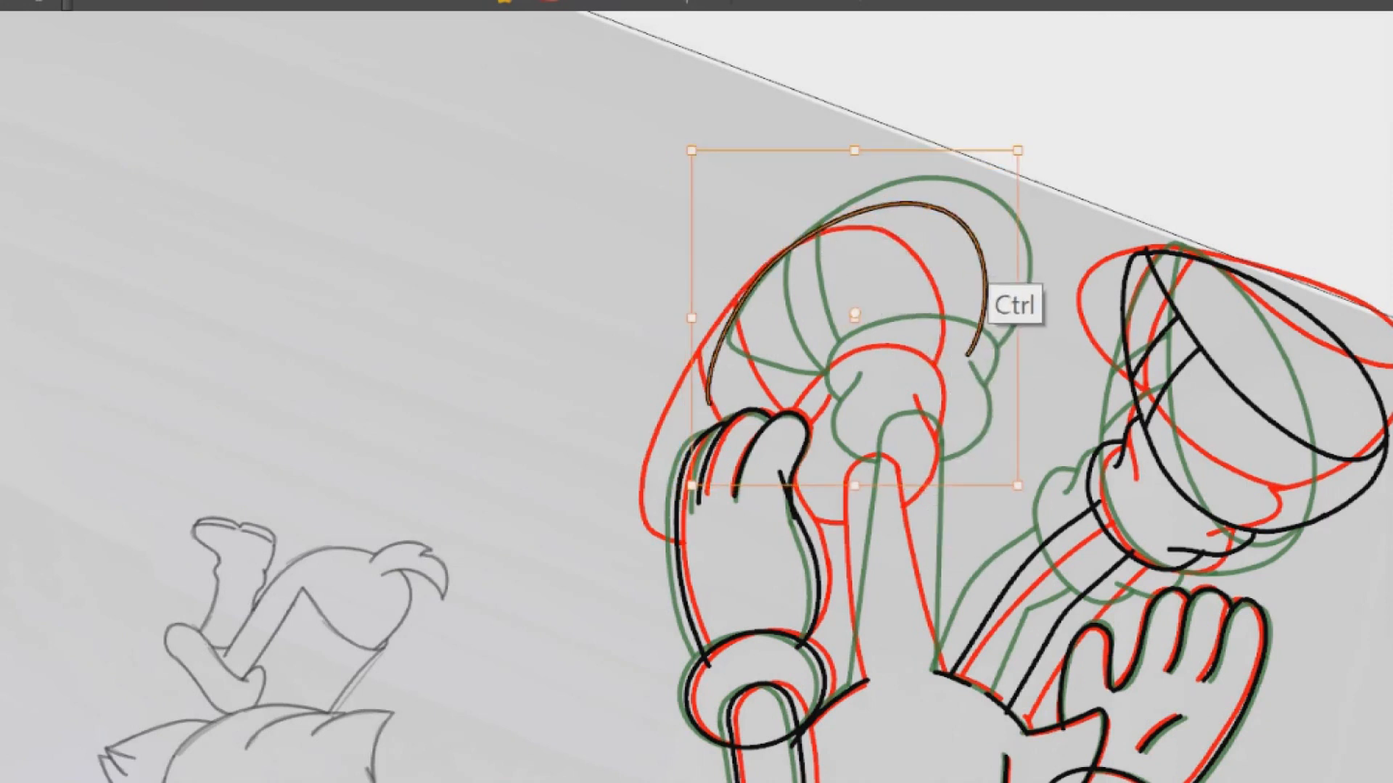
key(Left)
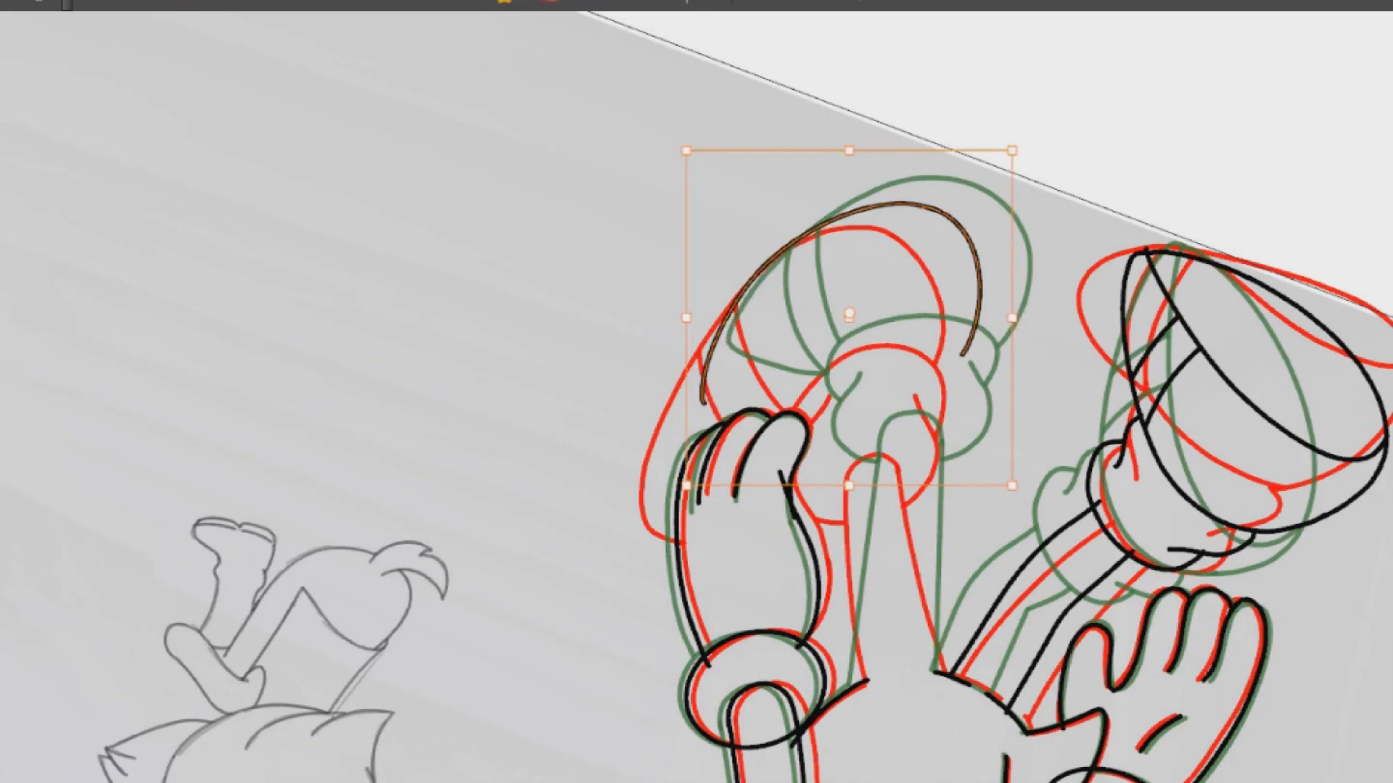
key(Right)
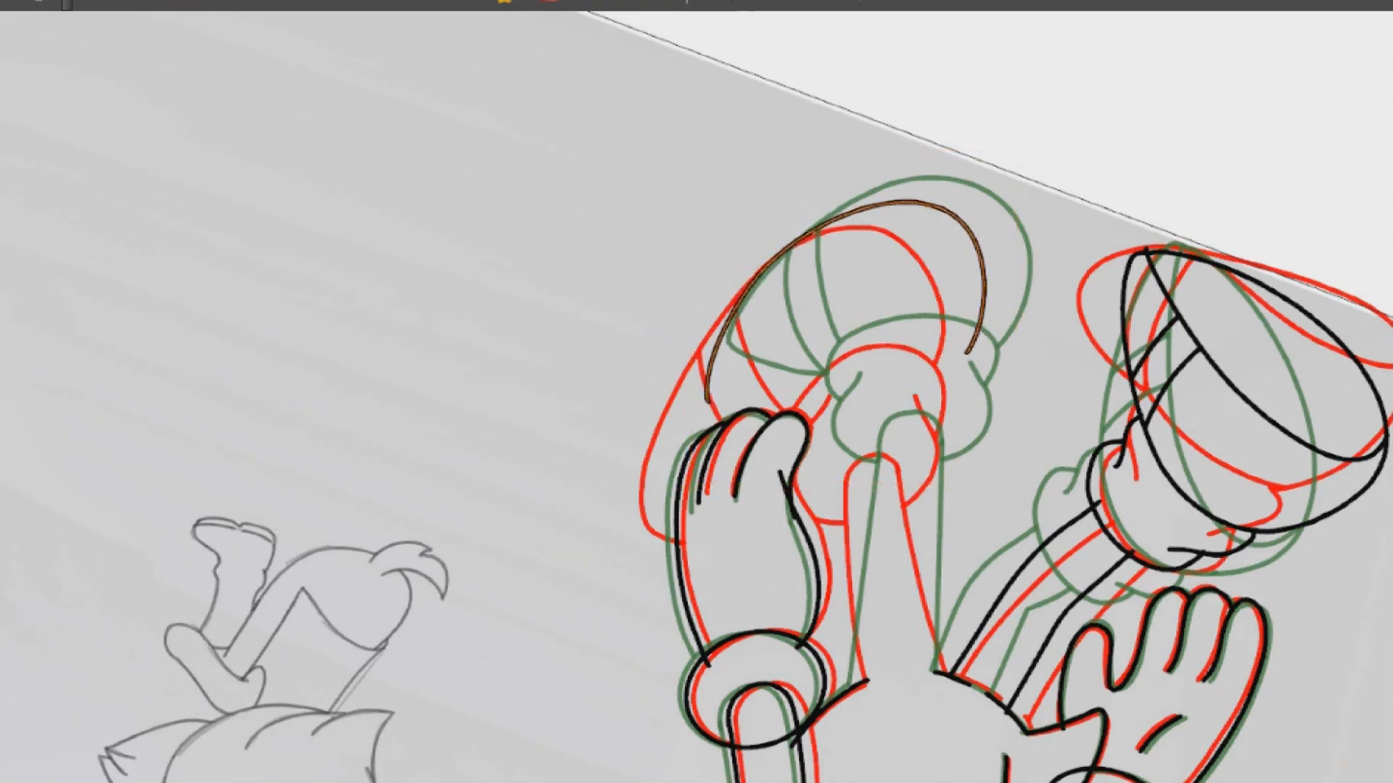
scroll(893, 392, up, 5)
Draw the second leg's inner edge as one long line from the body to the ankle, between the onion-skin legs
drag(893, 345, 513, 664)
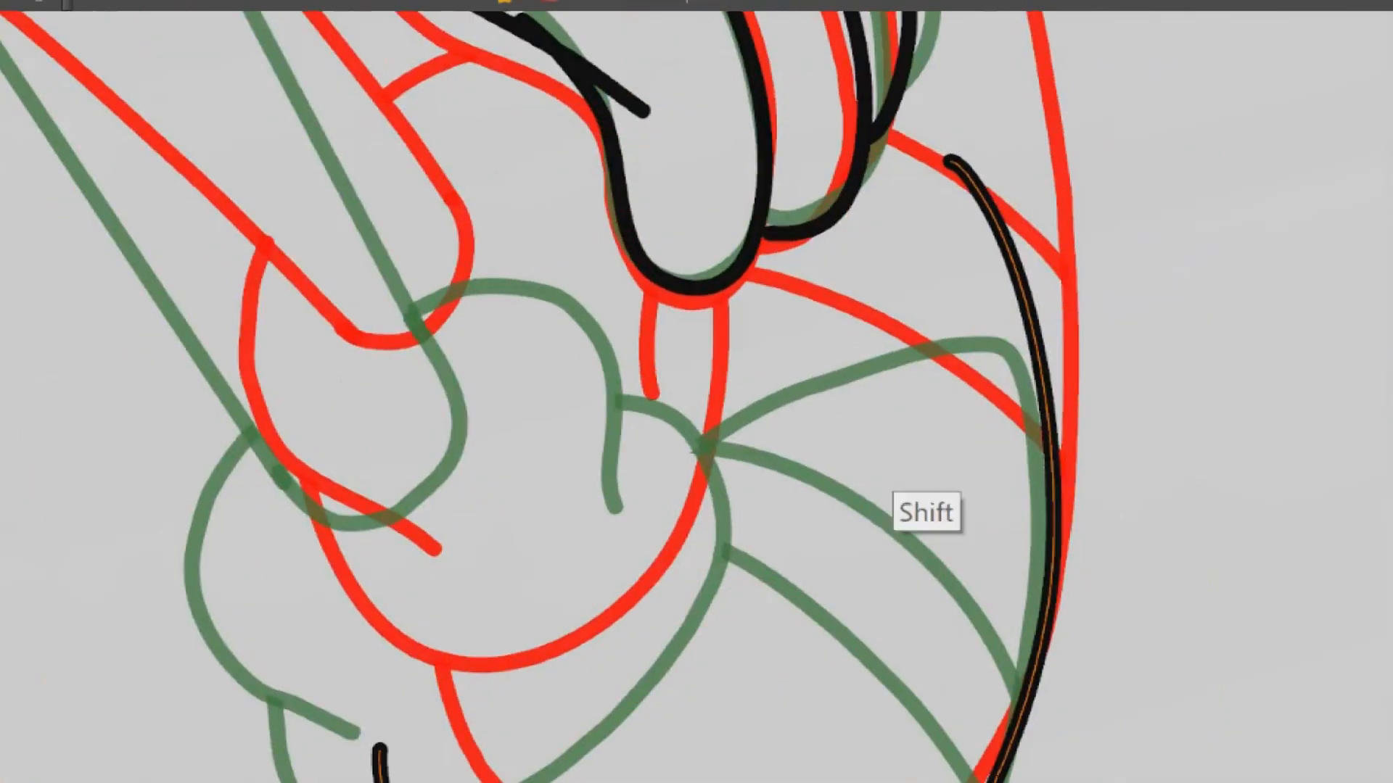
scroll(927, 445, down, 3)
drag(935, 443, 911, 508)
scroll(674, 336, up, 2)
drag(819, 200, 766, 323)
drag(763, 319, 572, 140)
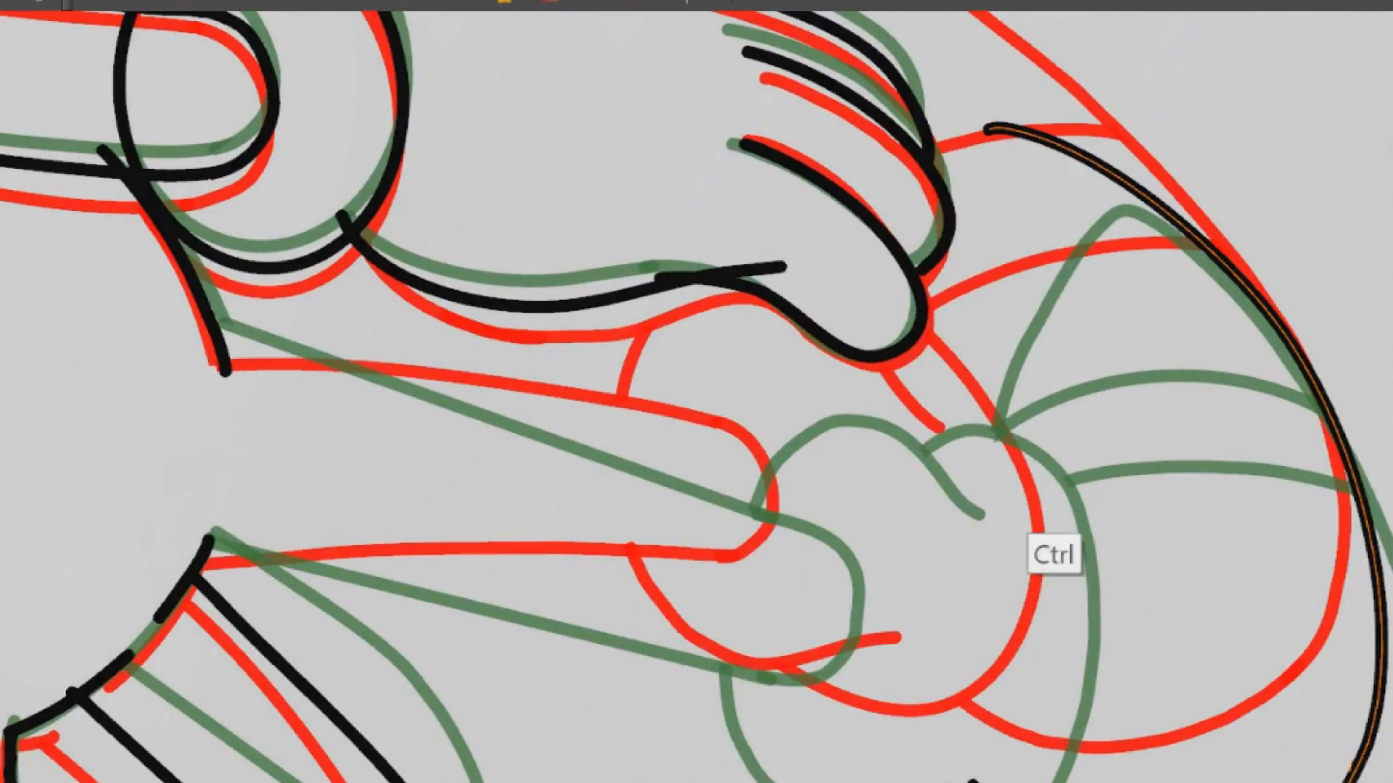
scroll(1050, 493, up, 10)
scroll(1059, 438, down, 6)
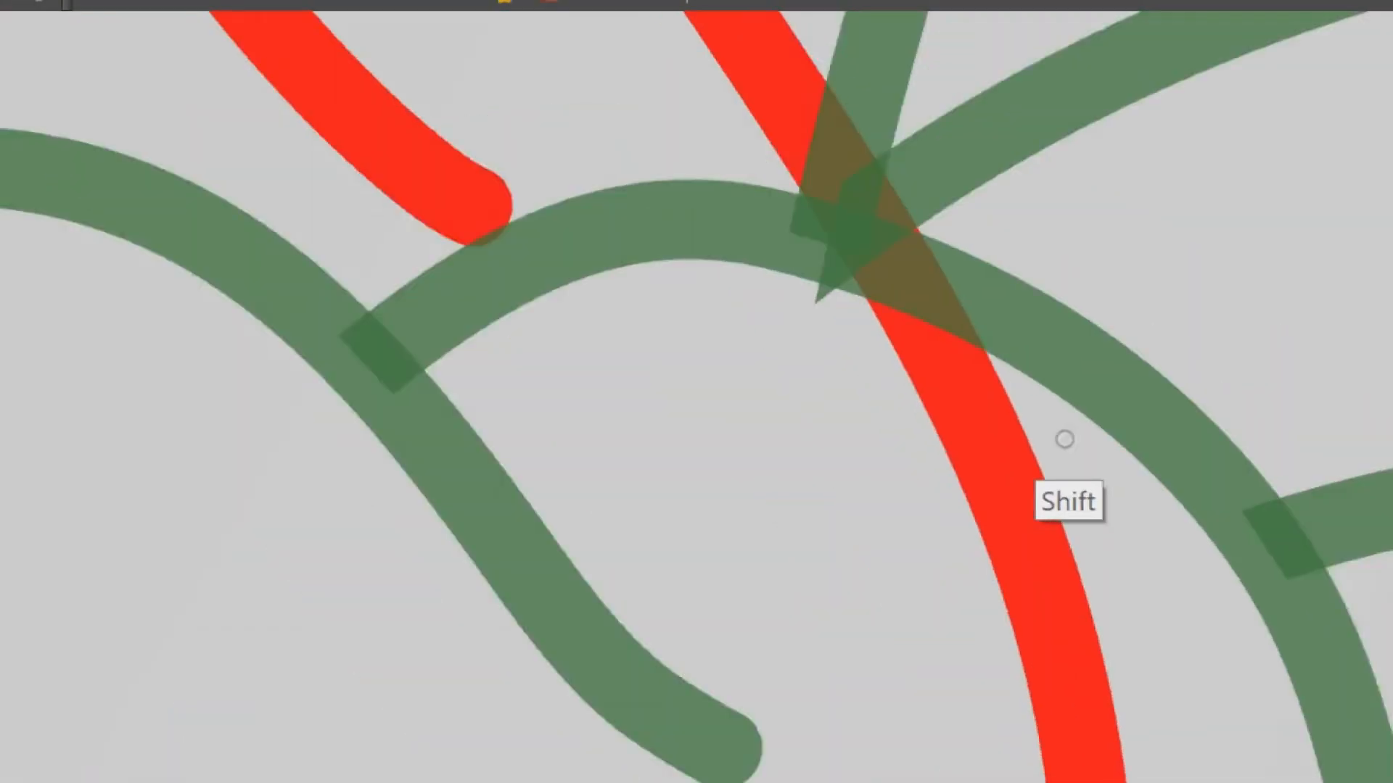
scroll(1065, 439, down, 9)
drag(1081, 417, 1001, 148)
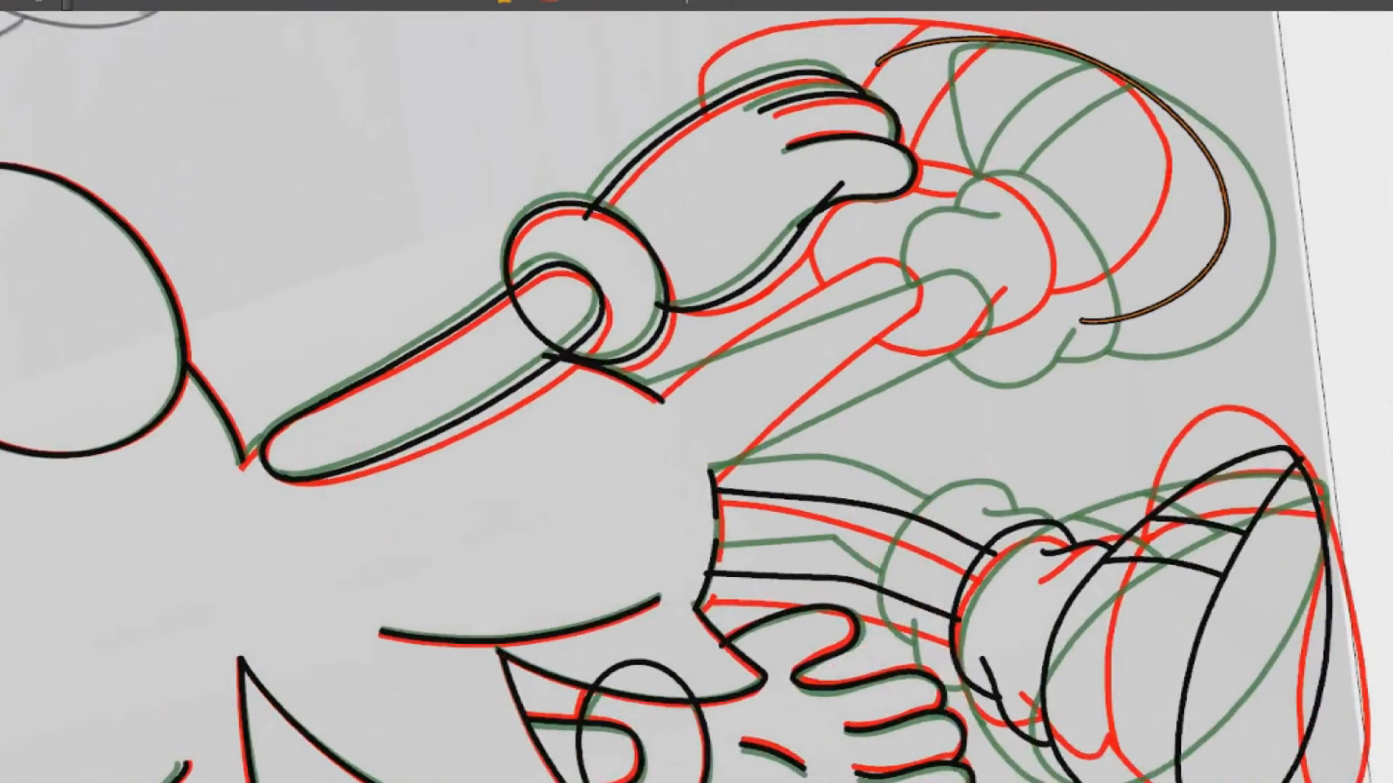
scroll(1080, 323, up, 5)
drag(333, 650, 818, 351)
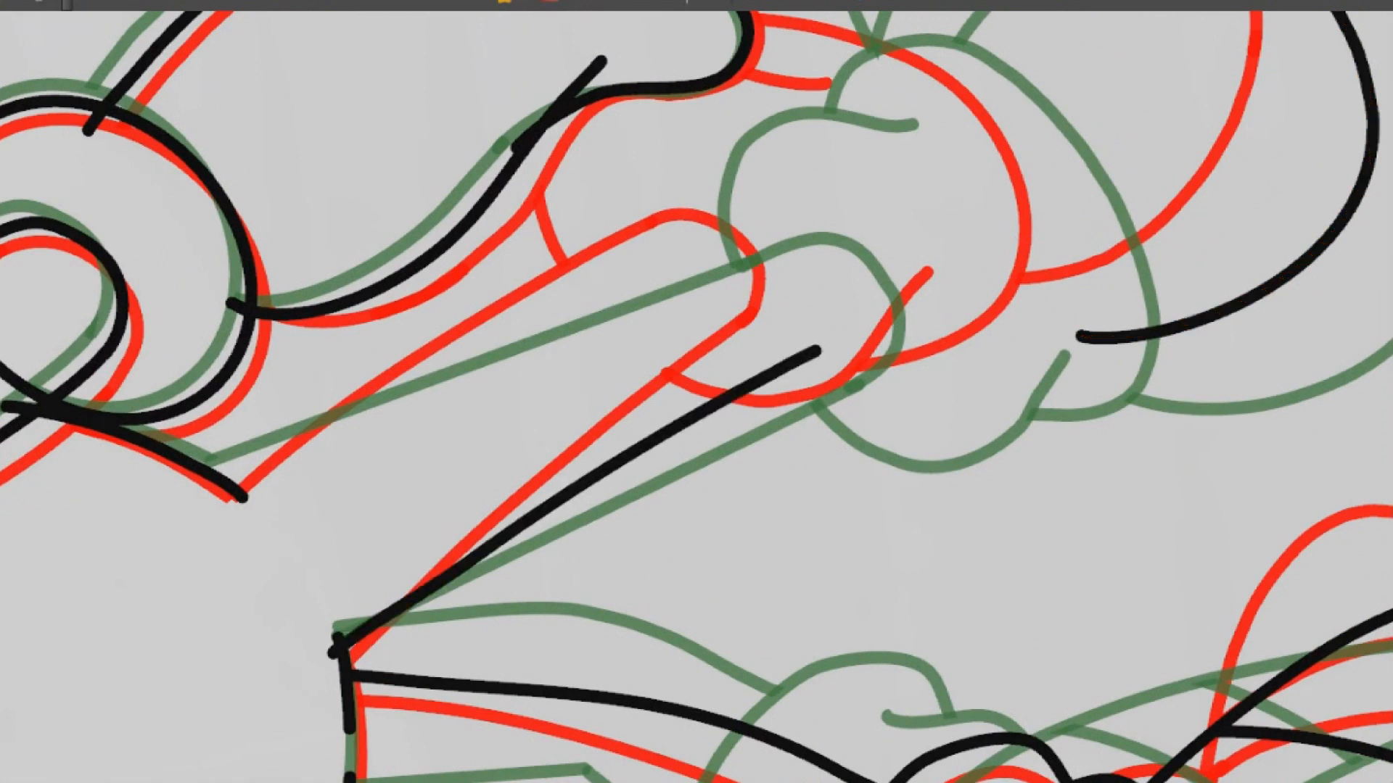
Draw the second leg's outer edge from the body to the ankle, redrawing the stroke to run between the onion-skin legs
mouse_move(196, 485)
mouse_down()
mouse_move(662, 254)
mouse_move(838, 197)
mouse_up()
key(ctrl+z)
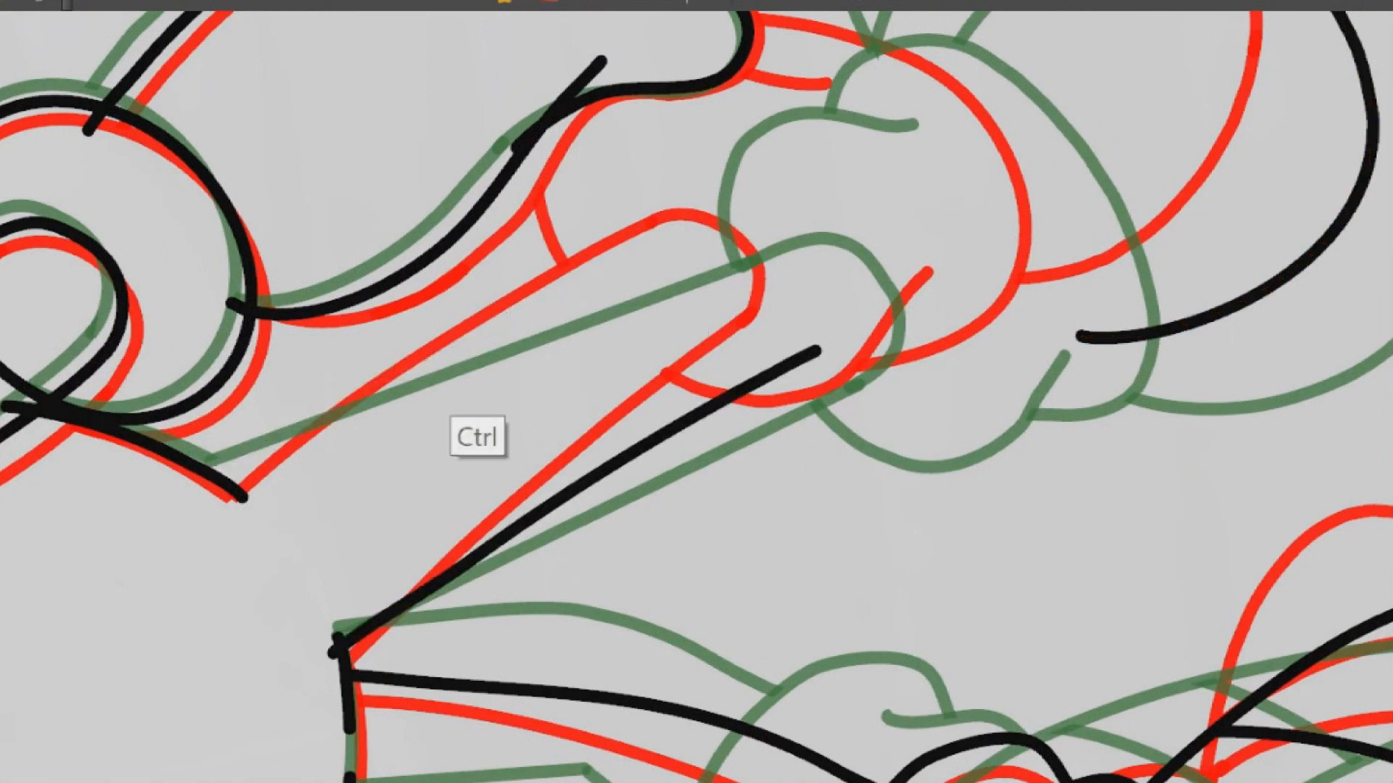
drag(382, 388, 665, 262)
key(ctrl+z)
drag(205, 489, 776, 237)
key(ctrl+z)
drag(218, 480, 754, 210)
key(ctrl+z)
drag(221, 482, 751, 214)
key(ctrl+z)
mouse_move(204, 493)
mouse_down()
mouse_move(754, 240)
mouse_move(754, 227)
mouse_up()
Shorten the second leg's inner edge line slightly and skew its ankle end towards the green outline
ctrl+click(736, 244)
scroll(892, 255, up, 4)
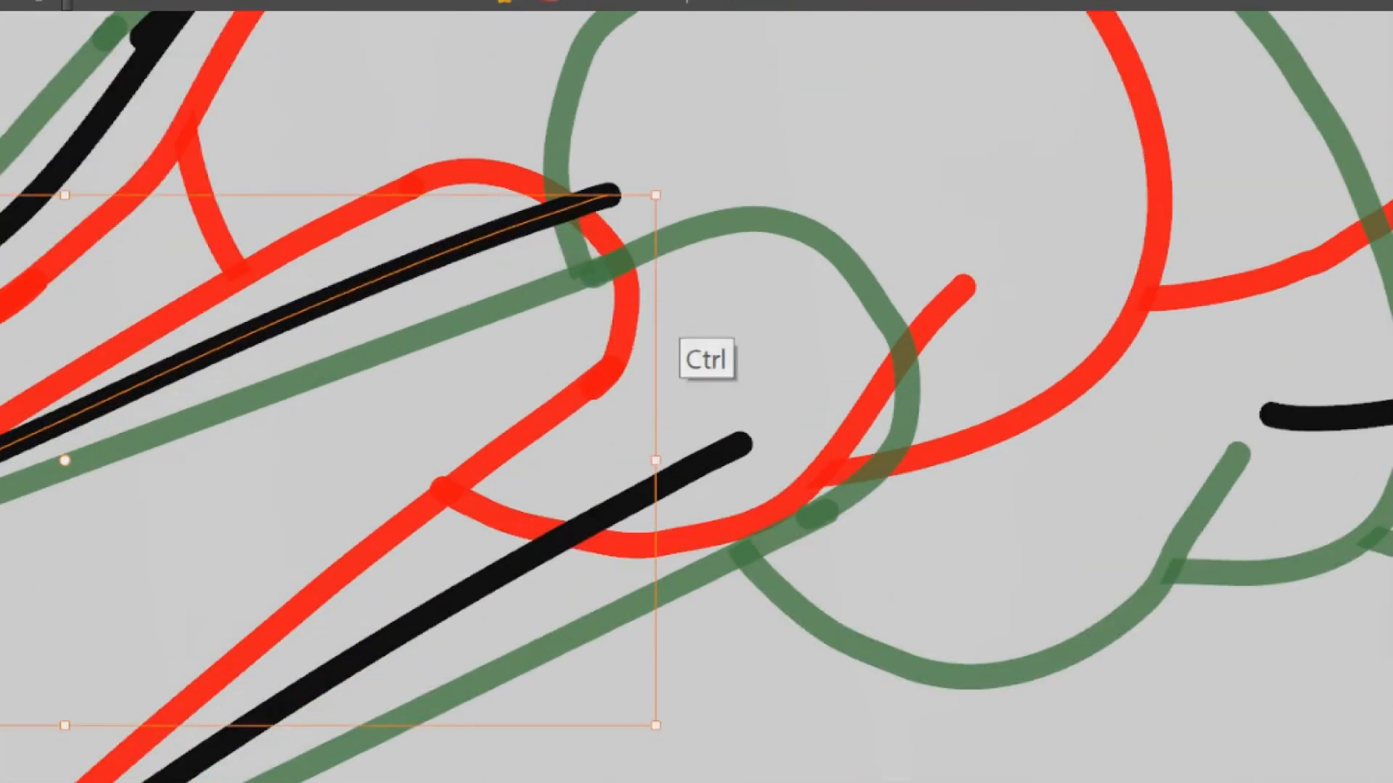
ctrl+click(805, 356)
drag(798, 746, 774, 746)
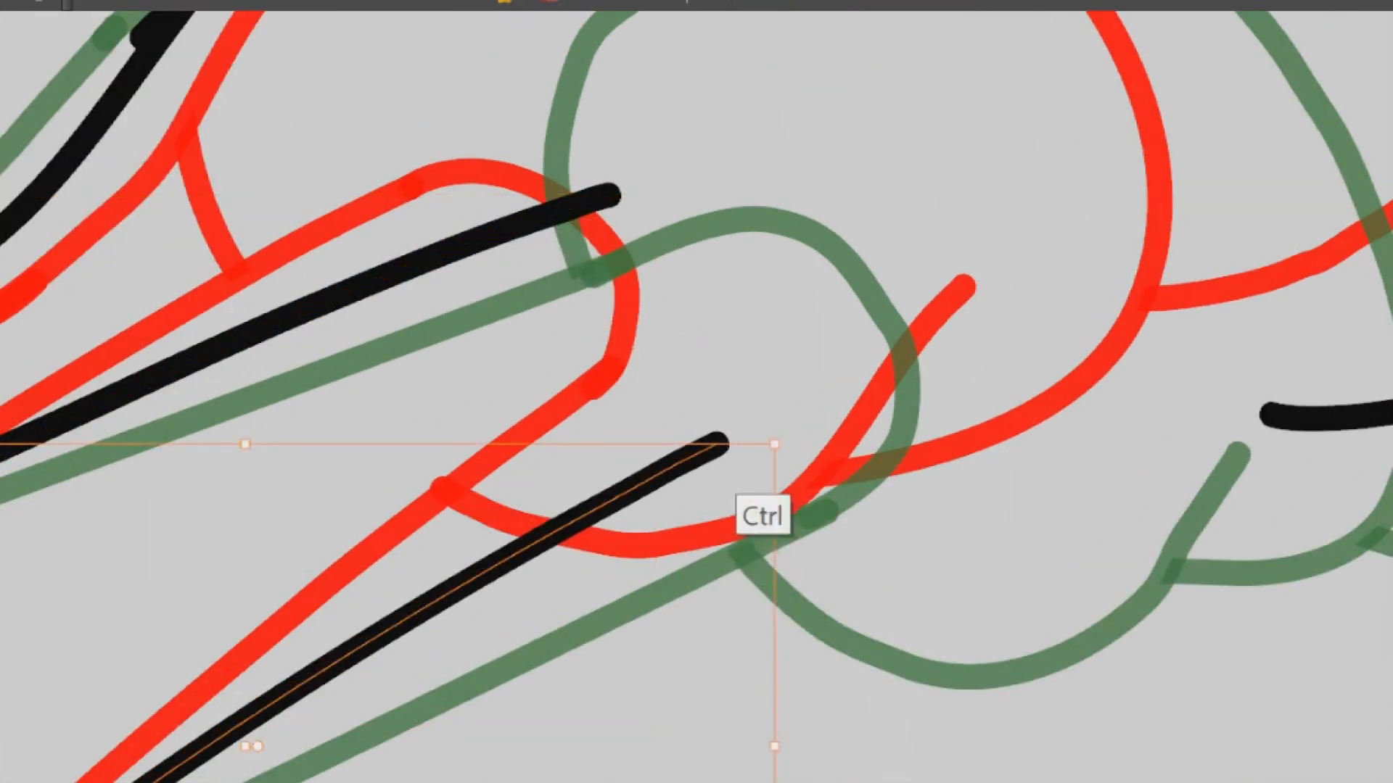
drag(775, 444, 774, 462)
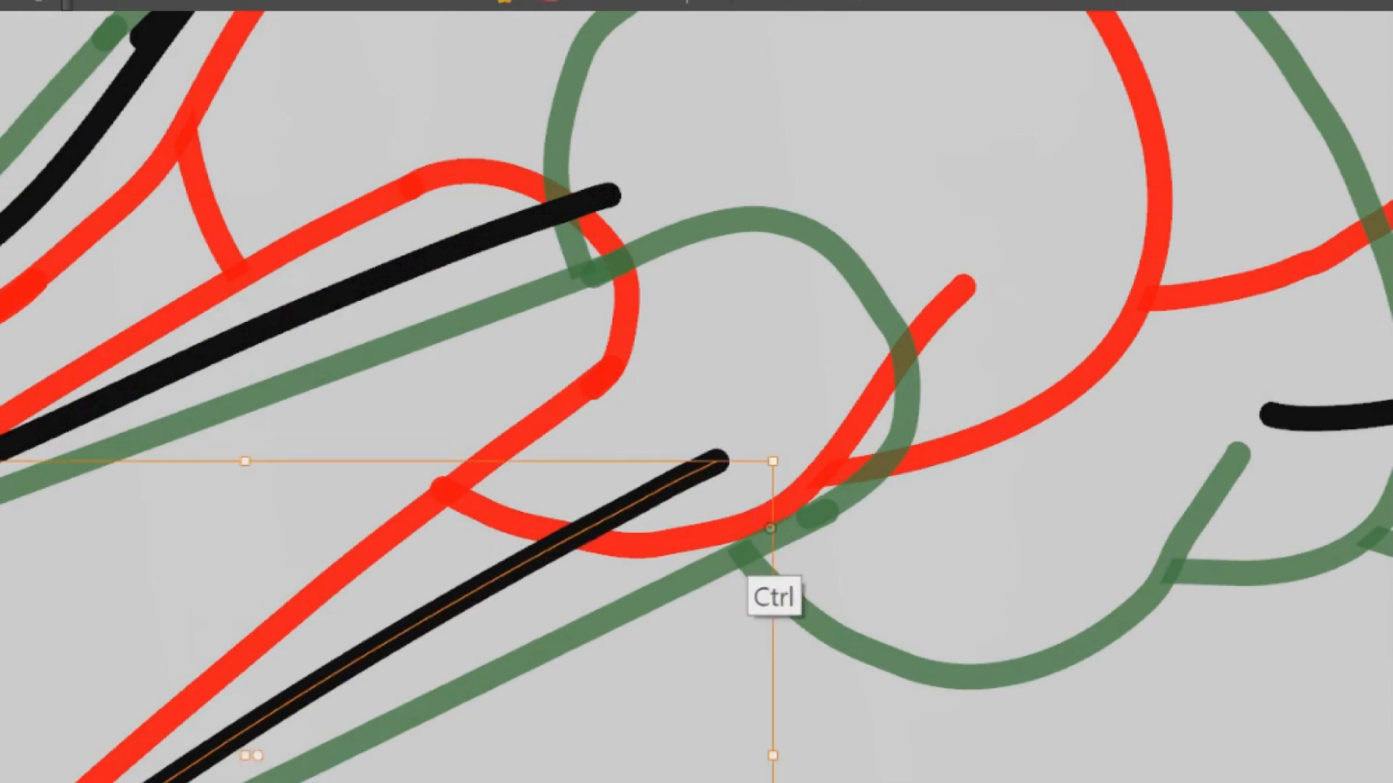
Close the second leg's ankle end with a rounded curve, redrawing and reshaping it to meet both leg edges
drag(739, 266, 718, 464)
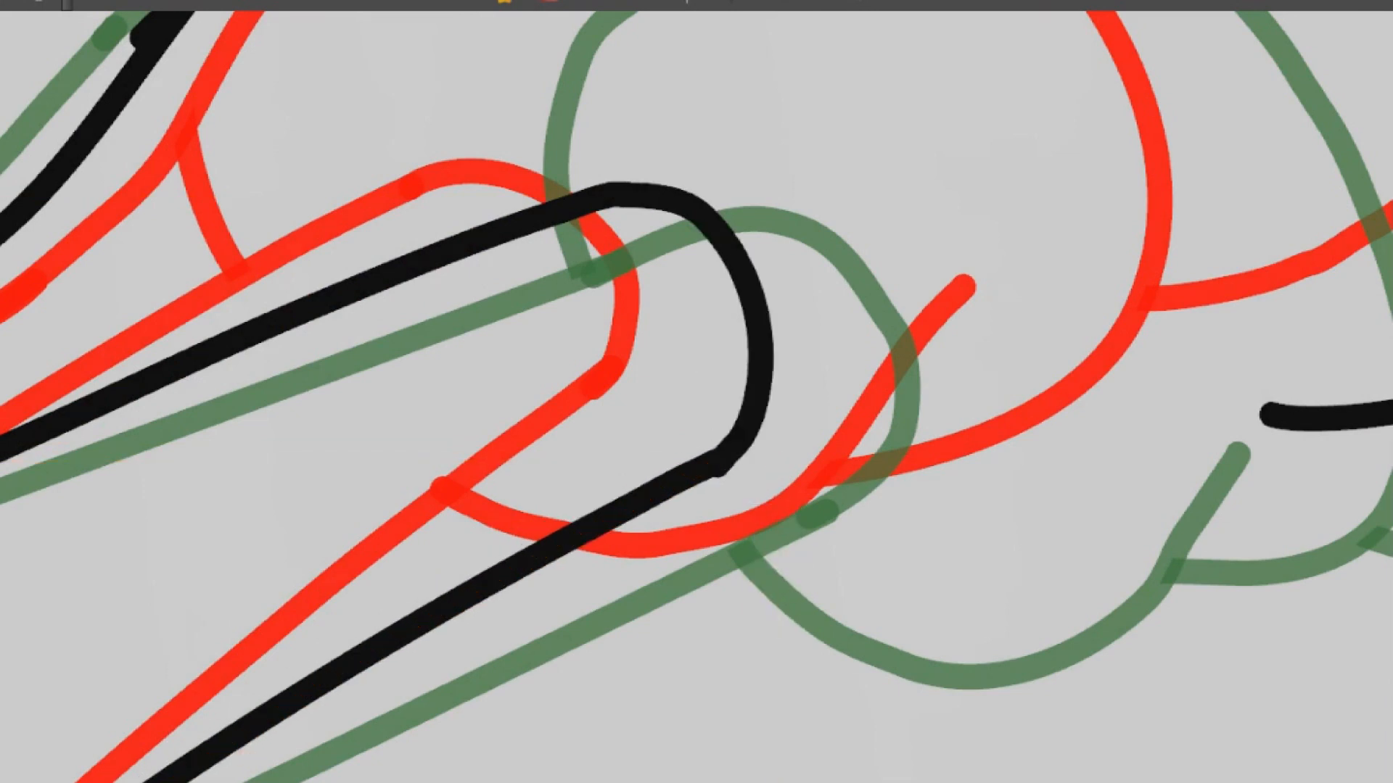
key(ctrl+z)
drag(739, 254, 718, 462)
ctrl+drag(939, 314, 504, 690)
key(ctrl+z)
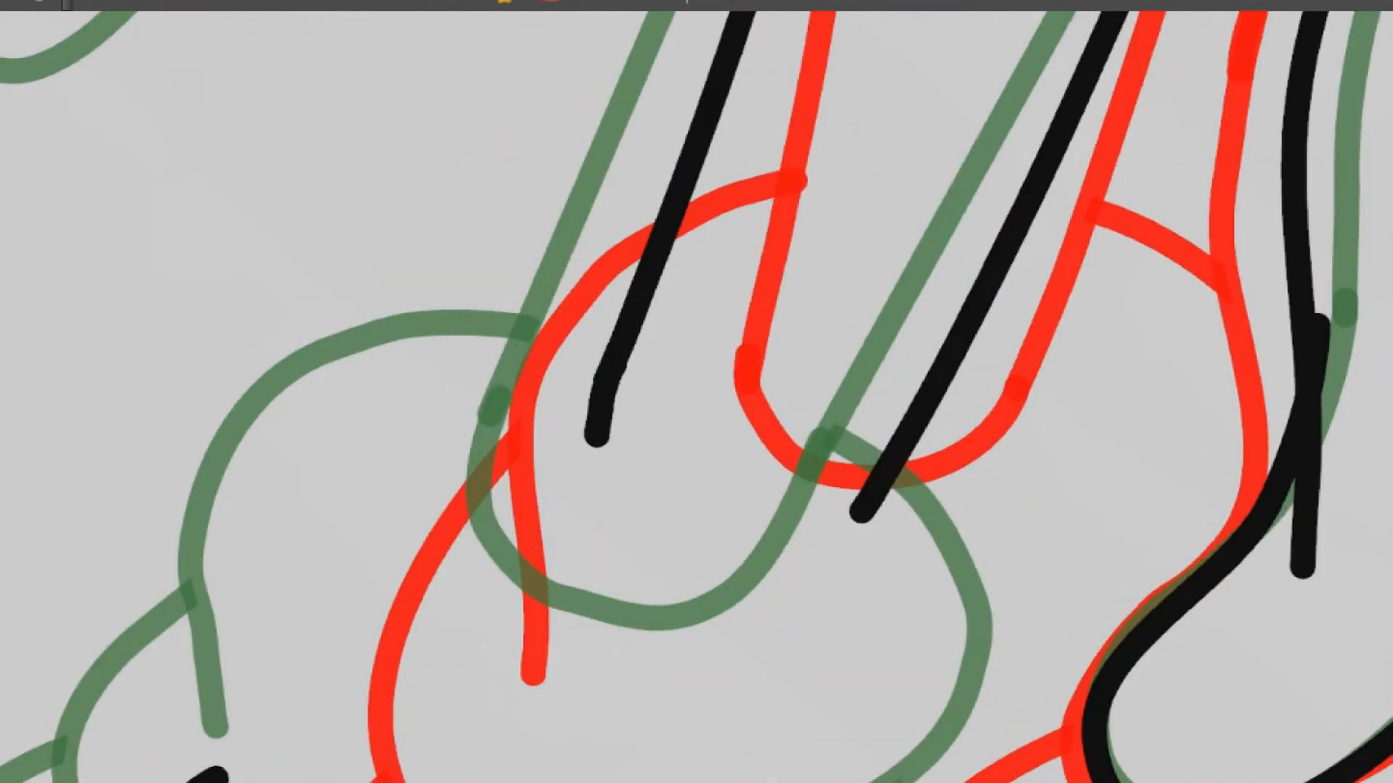
ctrl+click(791, 554)
ctrl+drag(873, 470, 869, 470)
shift+drag(1032, 409, 951, 452)
shift+drag(953, 500, 953, 472)
Draw the second sock's inner bulge and fold beside the ankle and its long curved lower edge above the shoe
ctrl+drag(1001, 426, 957, 279)
drag(907, 406, 985, 300)
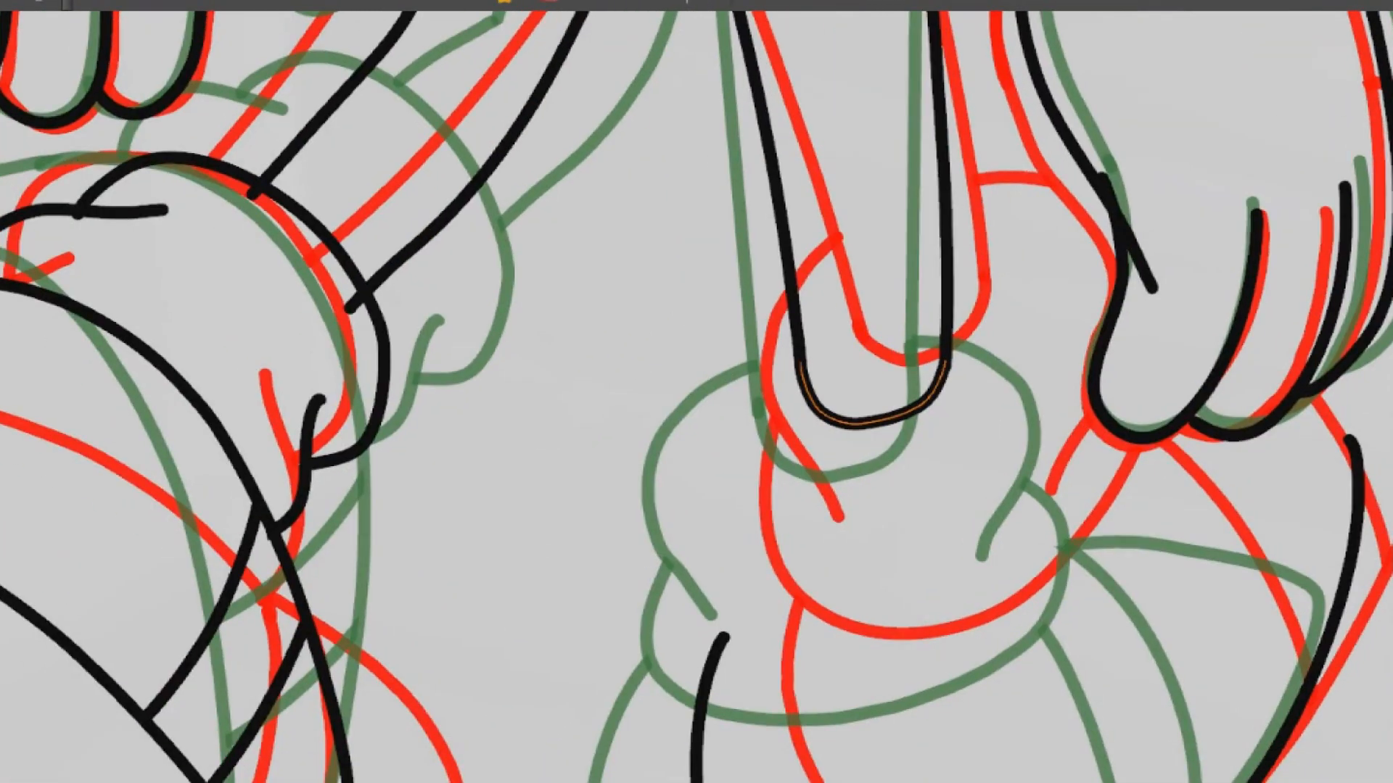
drag(1149, 434, 1048, 329)
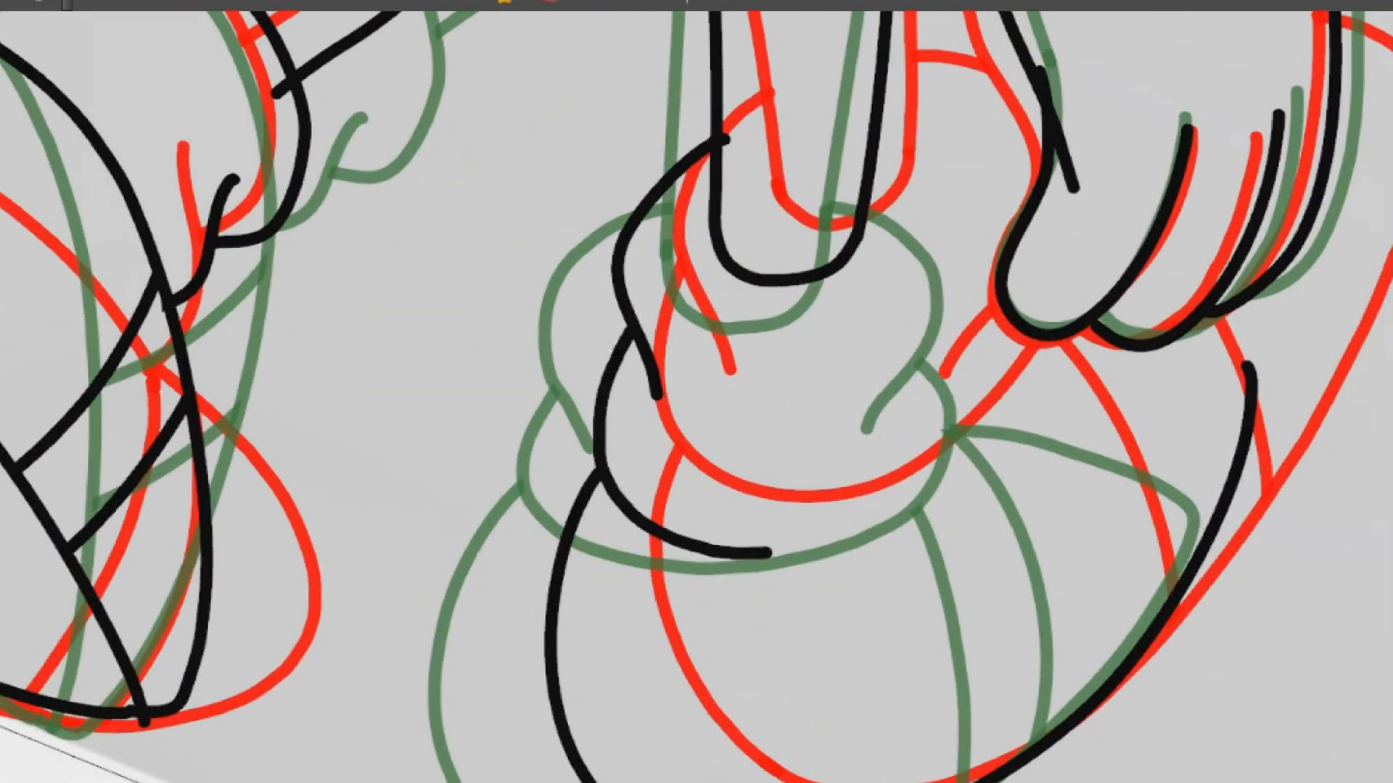
drag(1015, 348, 935, 481)
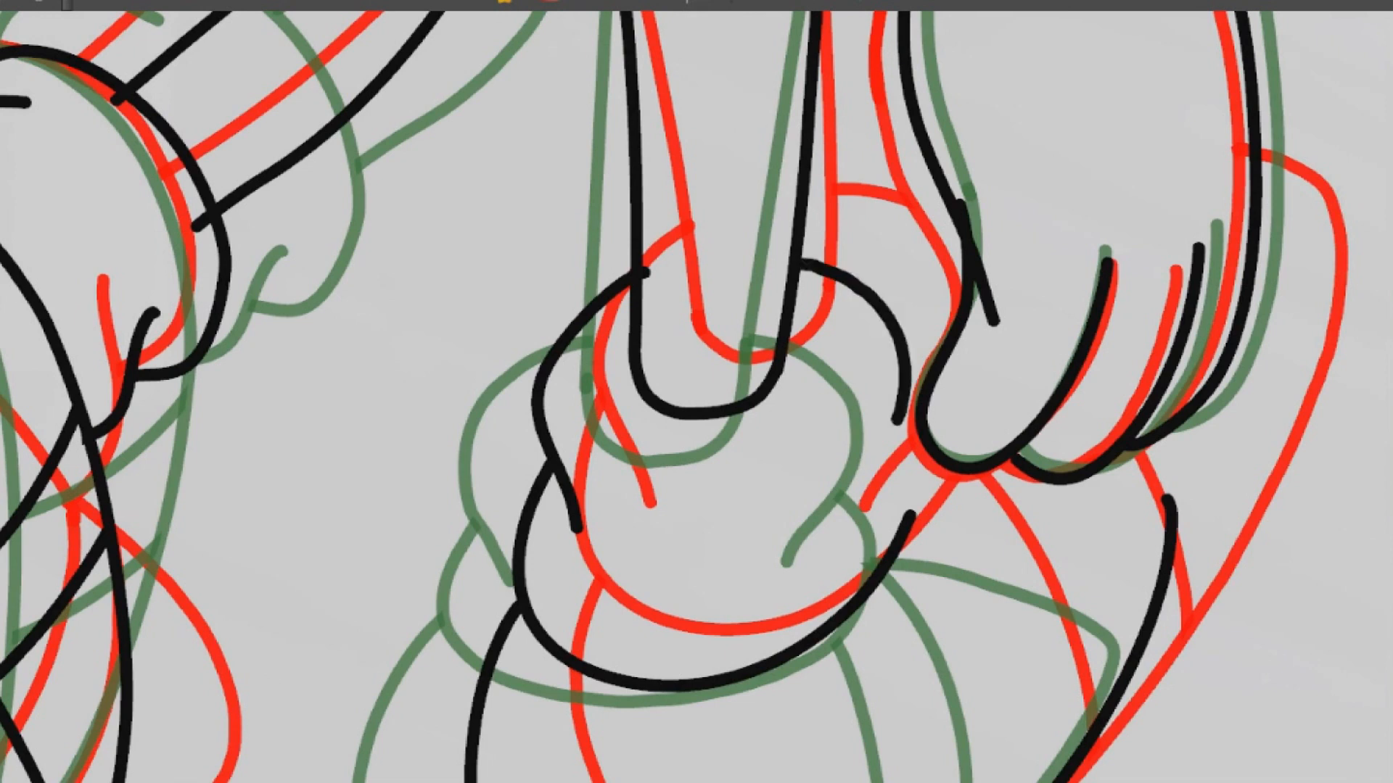
Redraw the sock's bulge and fold on the glove side and join them to the lower edge with a short fitted curve
key(ctrl+z)
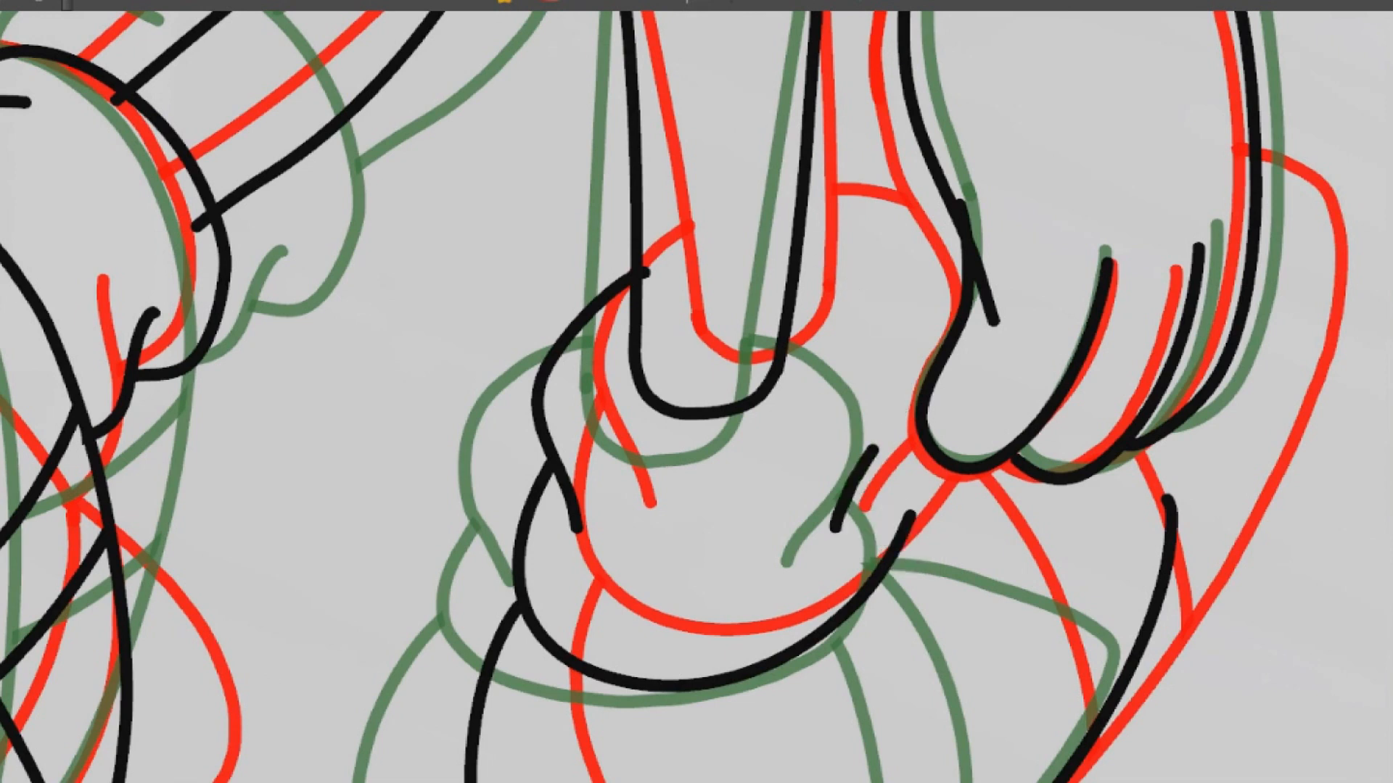
drag(870, 464, 867, 418)
key(ctrl)
key(ctrl+z)
key(ctrl+z)
drag(883, 373, 904, 476)
scroll(931, 462, up, 5)
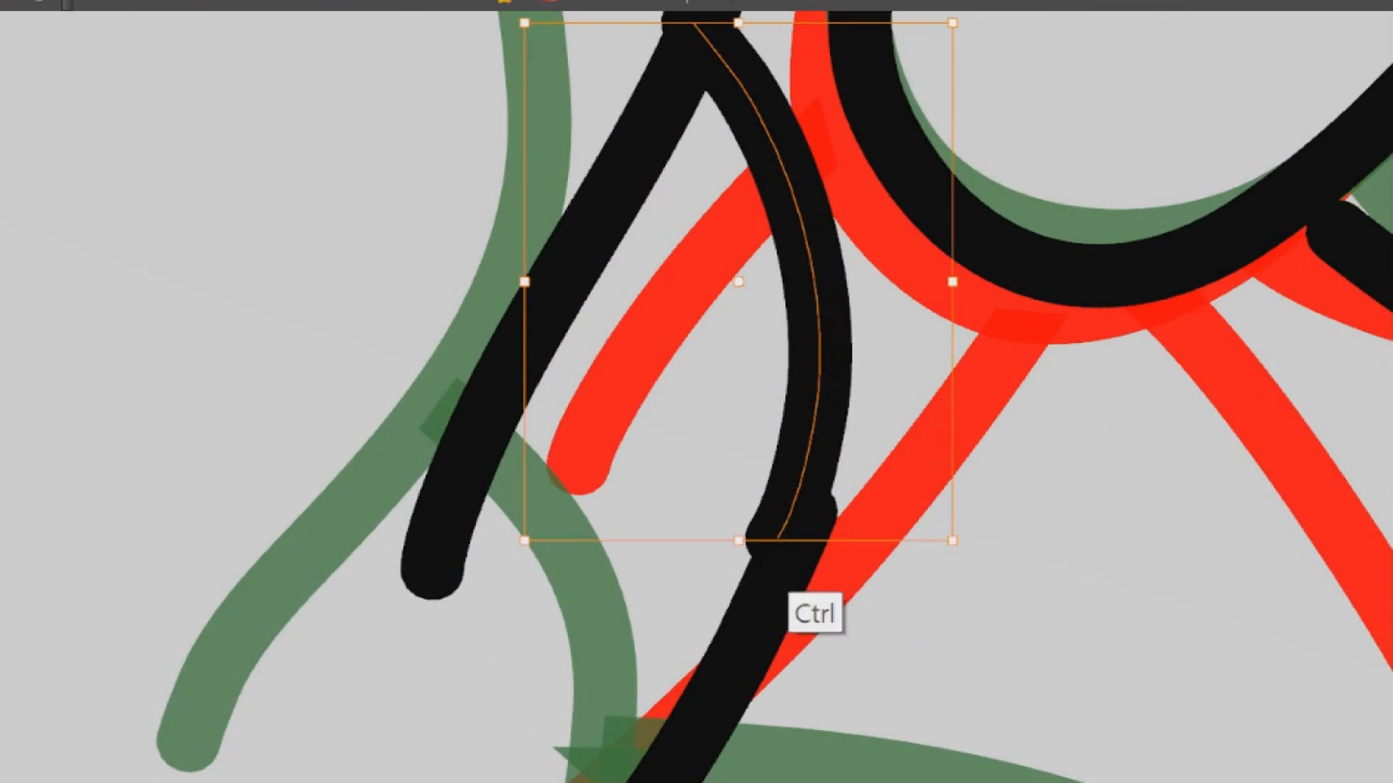
drag(777, 545, 794, 538)
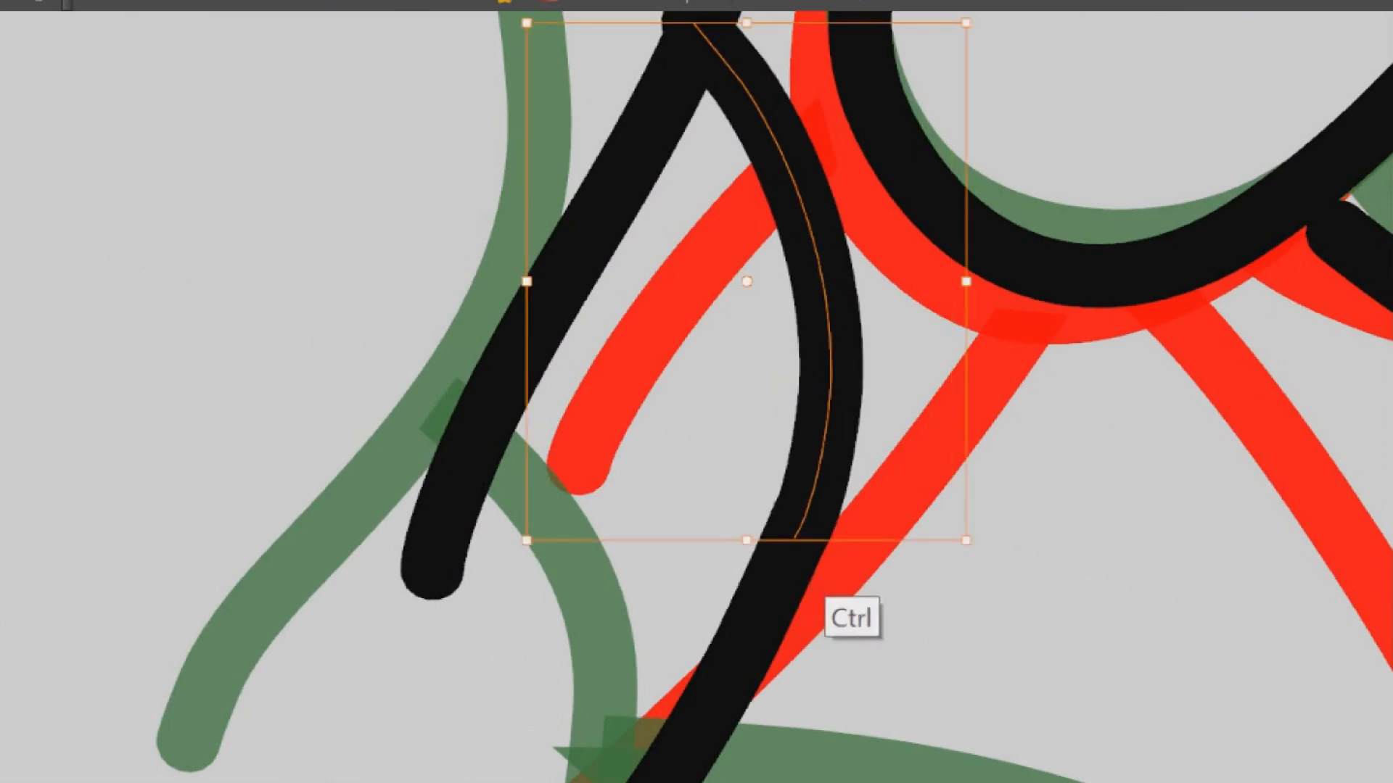
Draw the second shoe's top edge from the outline's upper end past the glove's fingertips to the sock, redrawing it as one continuous stroke
scroll(892, 395, down, 8)
scroll(907, 415, up, 6)
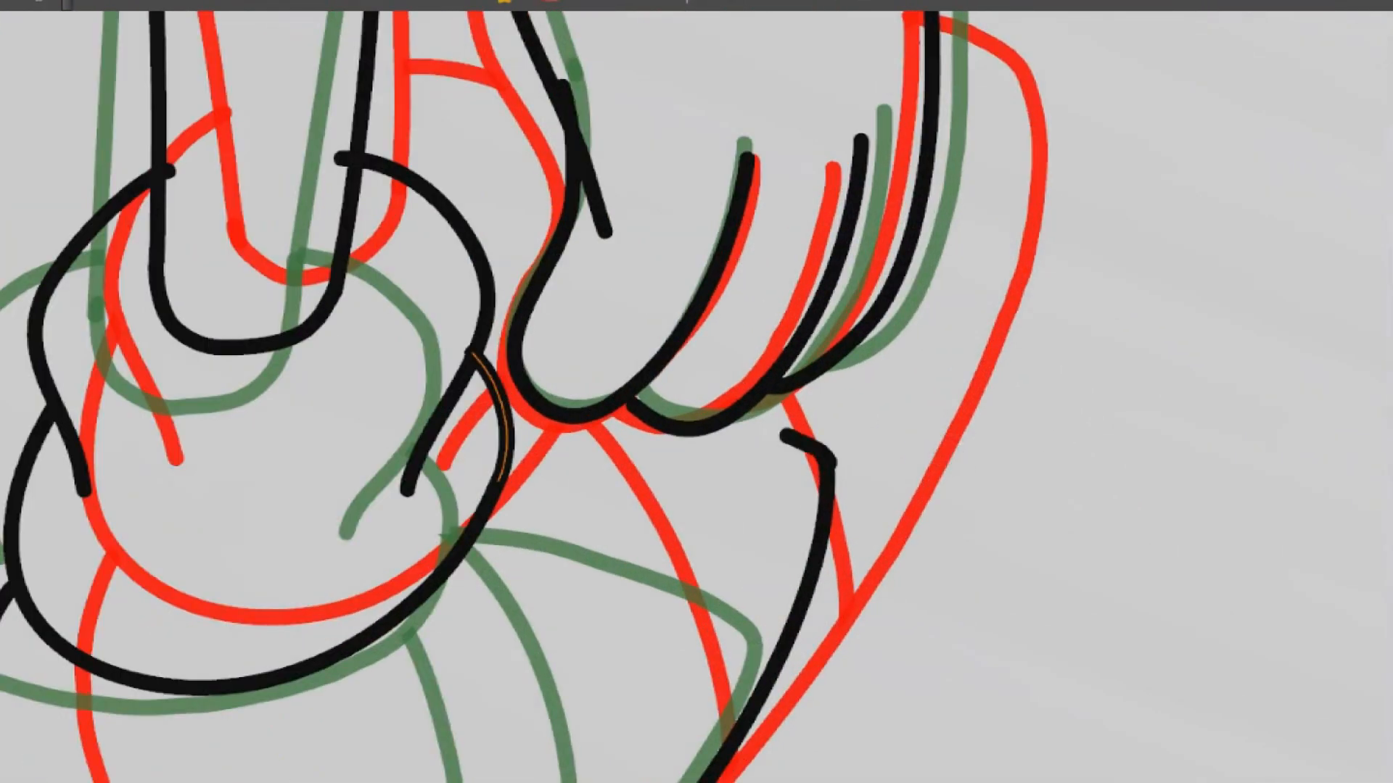
key(ctrl+z)
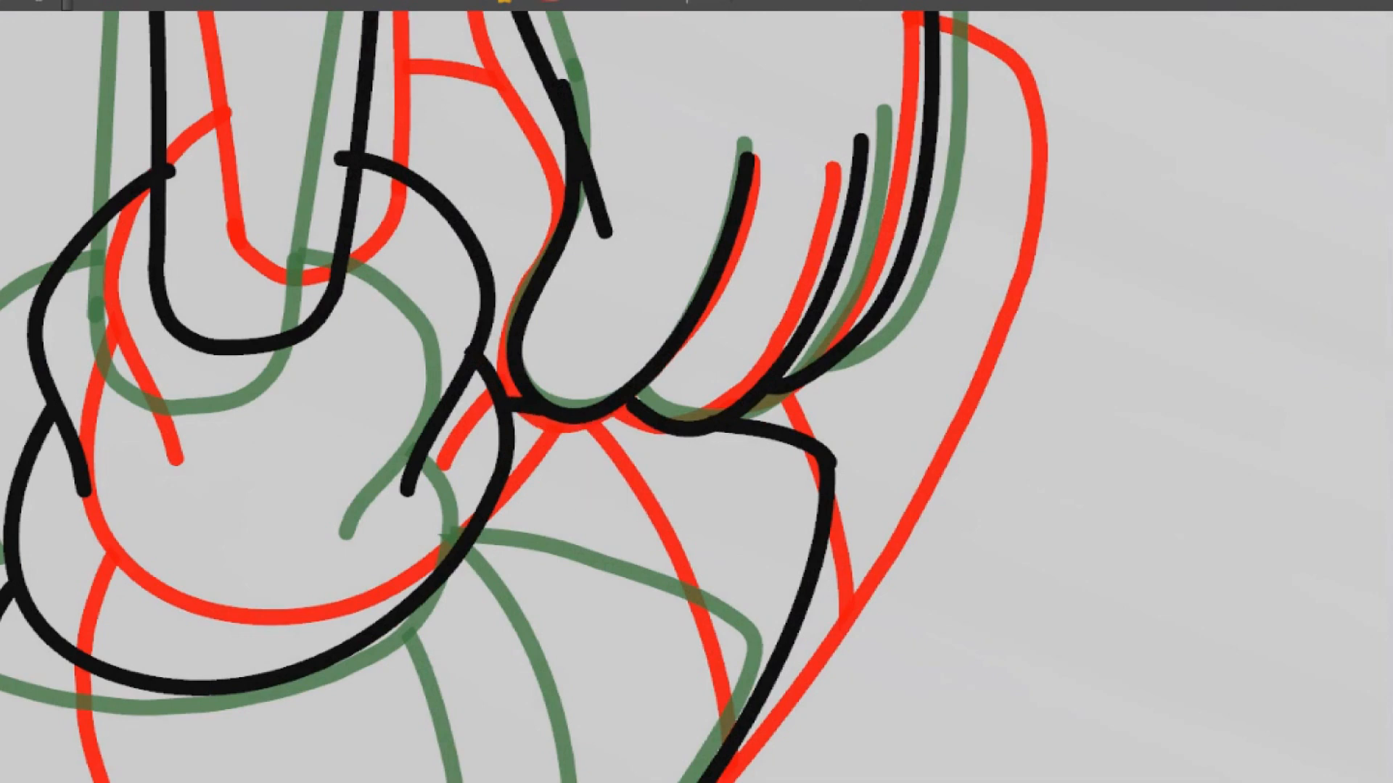
key(shift+z)
key(shift+z)
key(shift+z)
key(shift+z)
key(shift+z)
key(shift+z)
key(z)
key(z)
key(z)
key(z)
key(z)
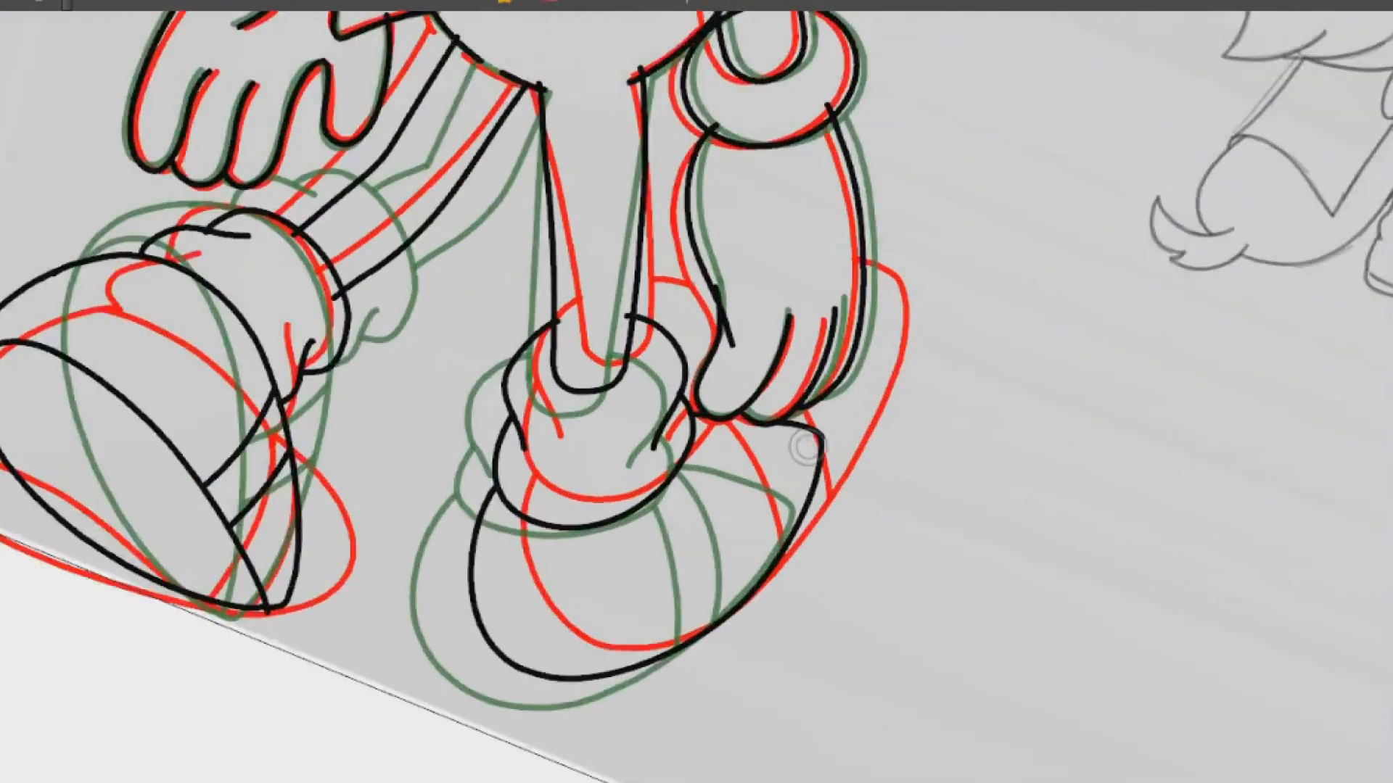
key(2)
drag(816, 448, 756, 274)
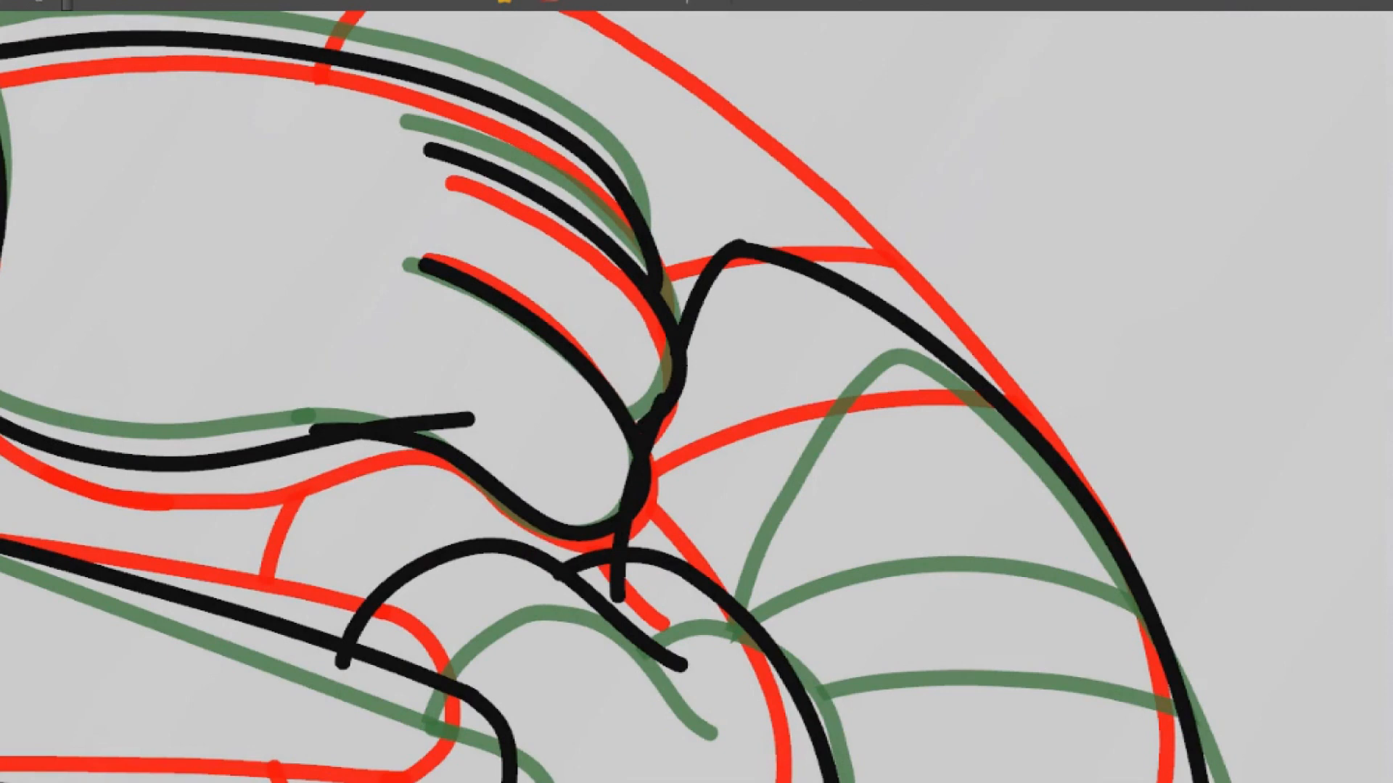
key(ctrl+z)
drag(676, 346, 612, 593)
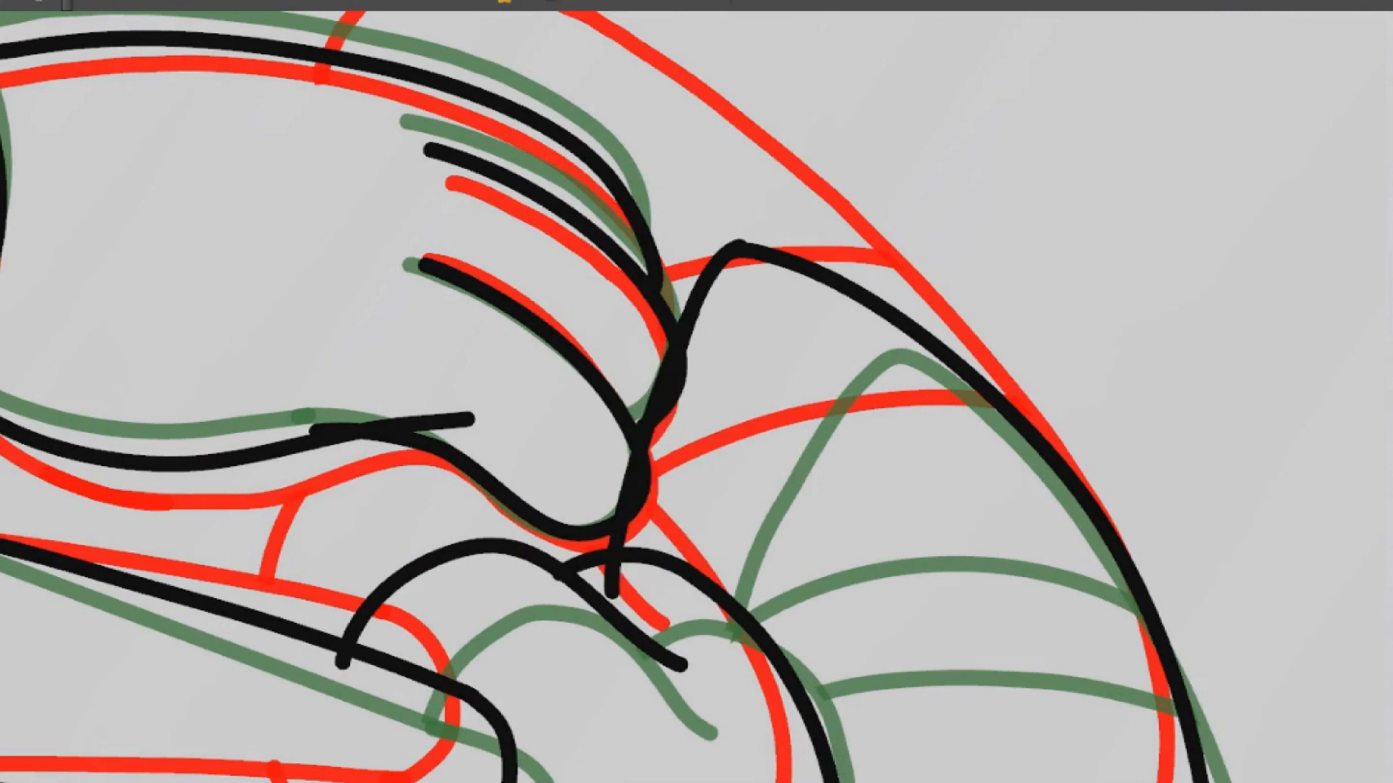
drag(834, 305, 773, 533)
scroll(824, 371, down, 5)
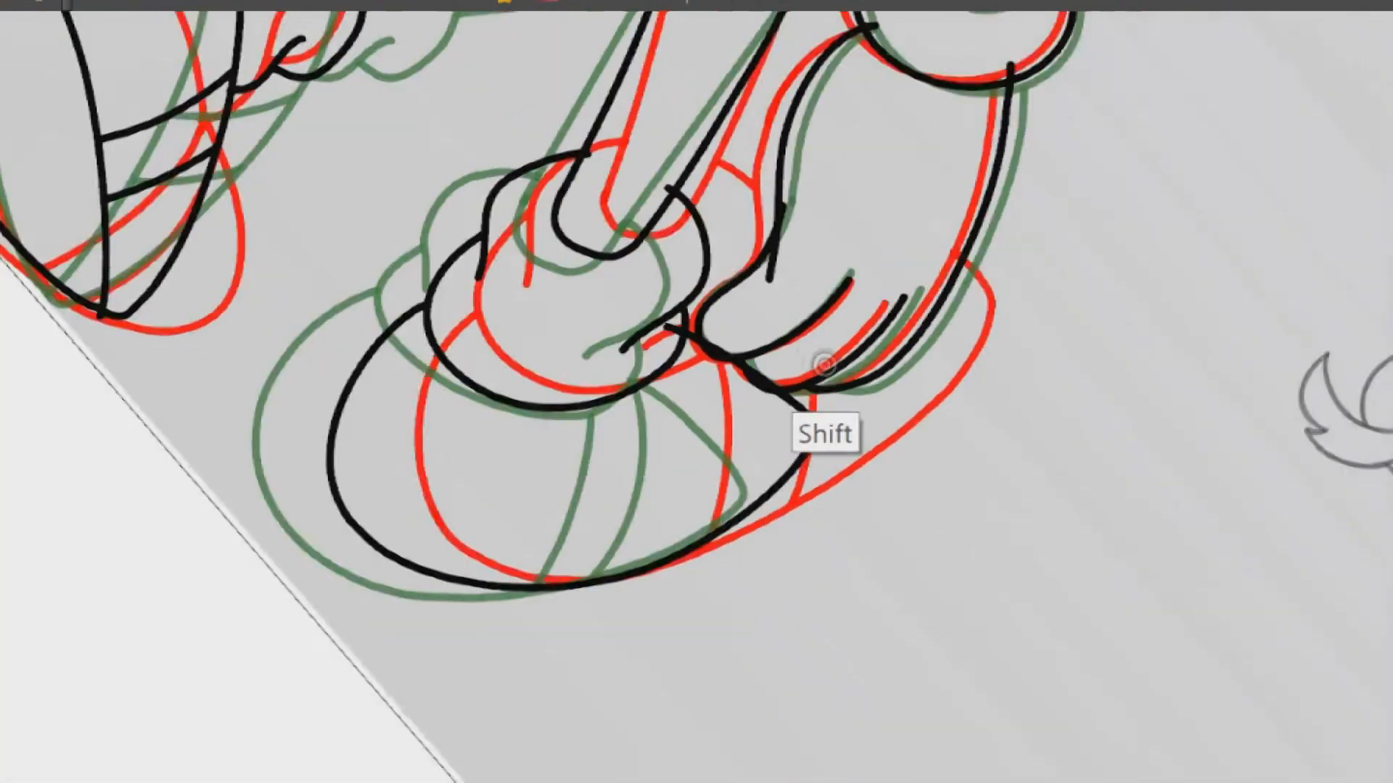
Draw two curved strap lines across the second shoe from the sock past the outer edge, redrawing strokes as needed
key(ctrl+z)
drag(687, 371, 660, 559)
drag(692, 372, 645, 576)
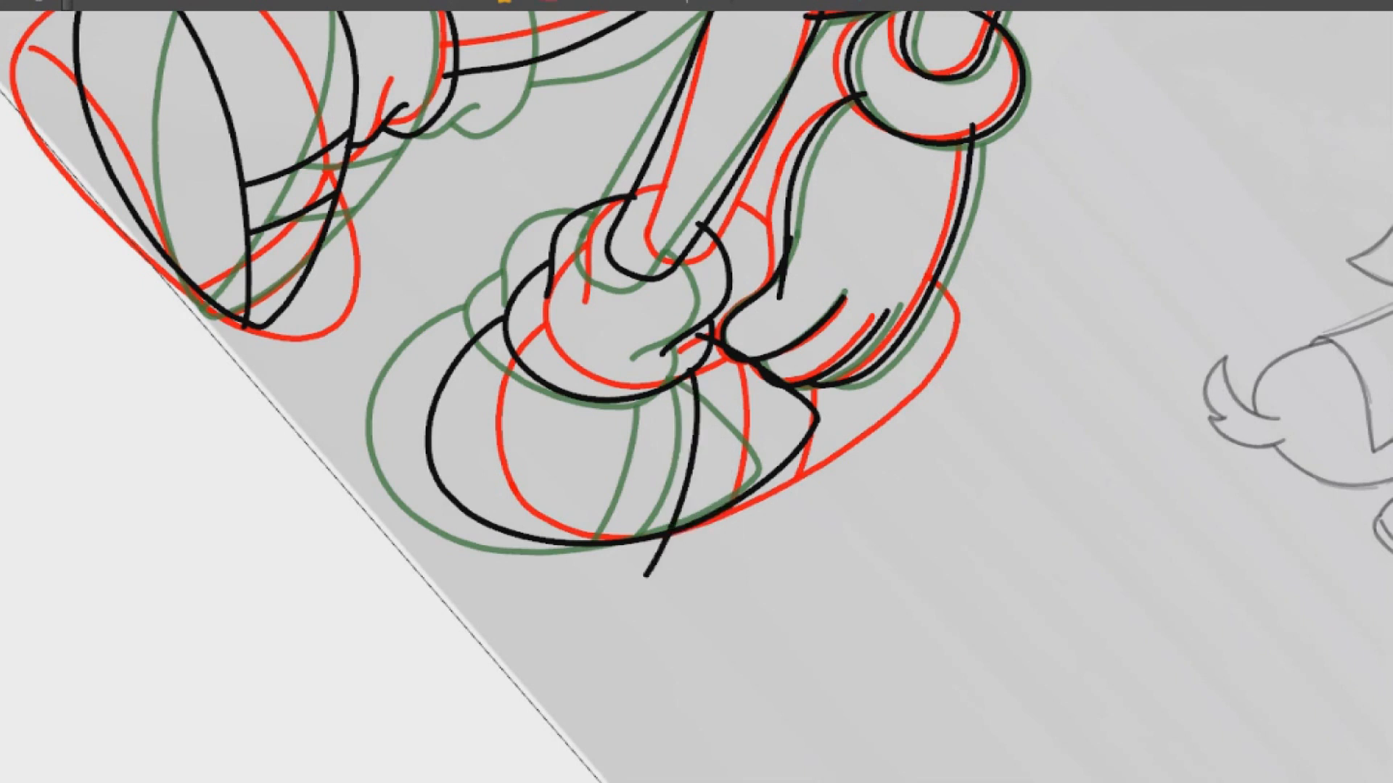
key(ctrl+z)
drag(717, 347, 695, 552)
key(ctrl+z)
drag(725, 351, 704, 551)
Adjust the strap line nearer the glove slightly and turn off the onion skin to show only the new drawing
scroll(759, 430, up, 3)
ctrl+click(717, 384)
mouse_move(671, 268)
mouse_down()
mouse_move(679, 250)
mouse_move(708, 272)
mouse_move(673, 263)
mouse_up()
scroll(783, 370, down, 4)
drag(779, 399, 709, 199)
drag(725, 326, 835, 360)
key(alt+o)
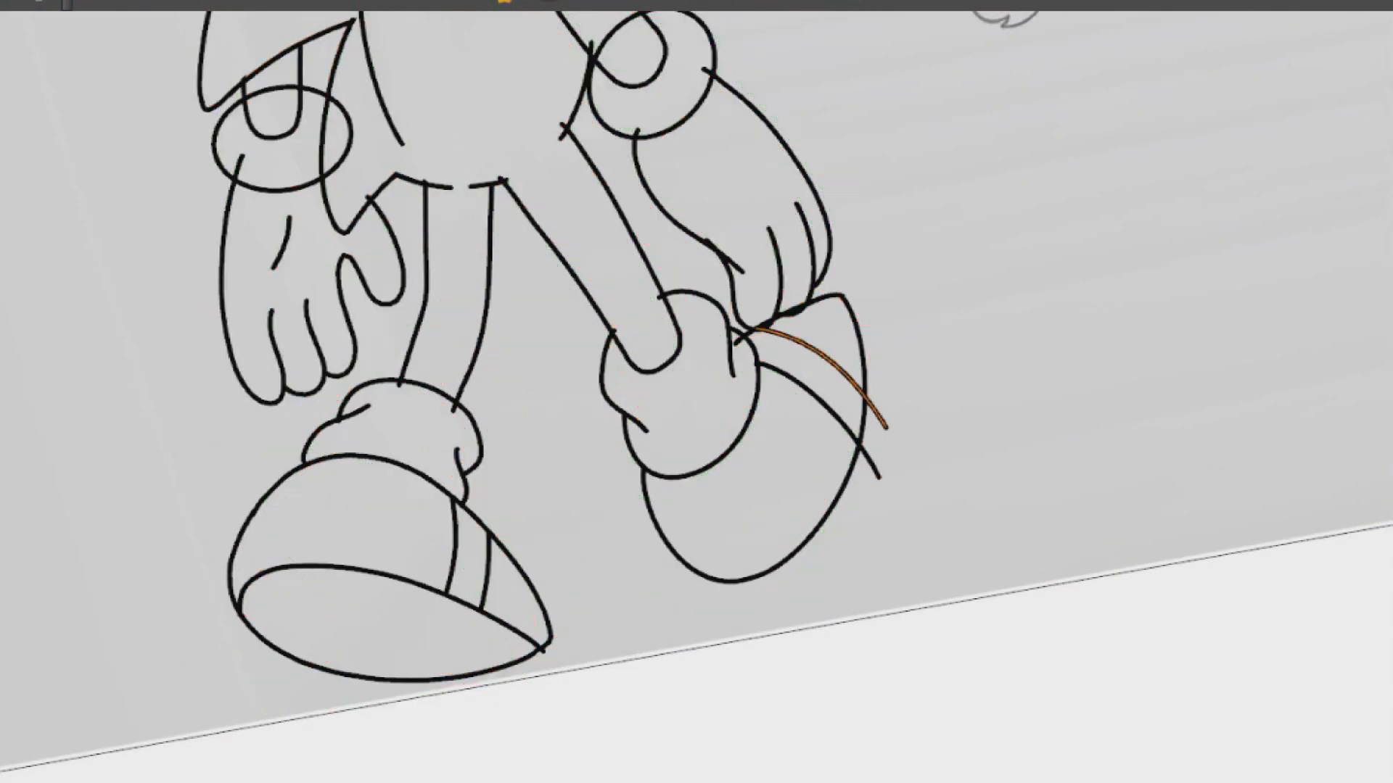
Delete the overhanging stroke end where the two lines cross on the glove's inner edge
scroll(803, 348, up, 3)
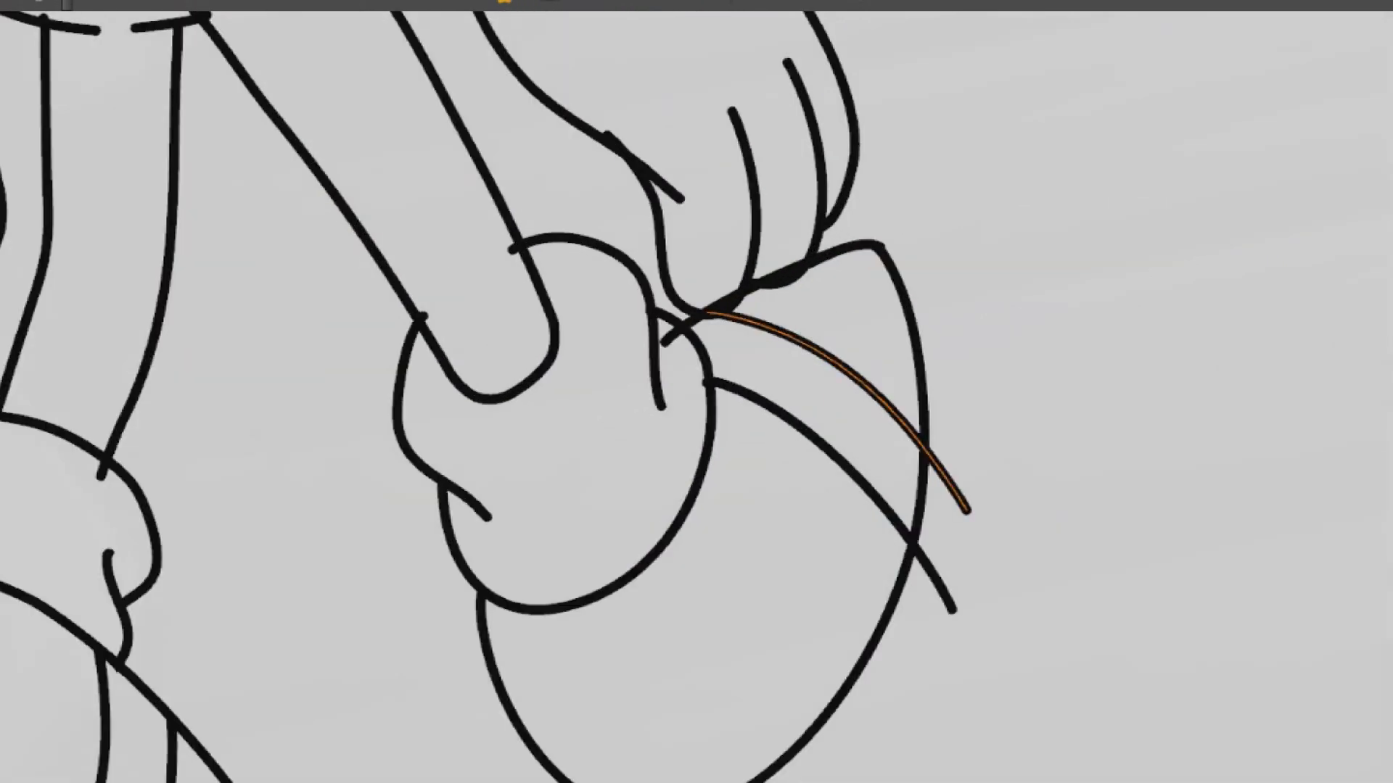
drag(740, 290, 724, 510)
key(Delete)
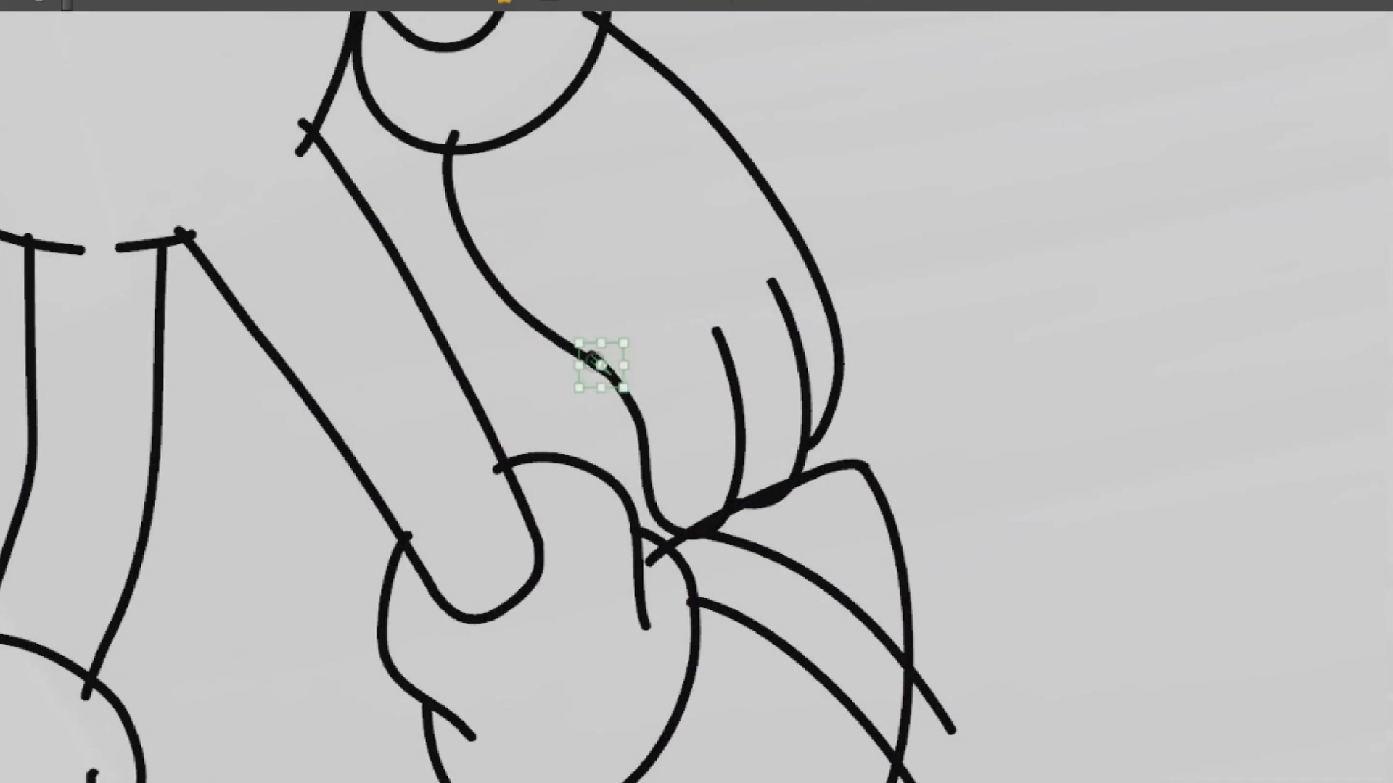